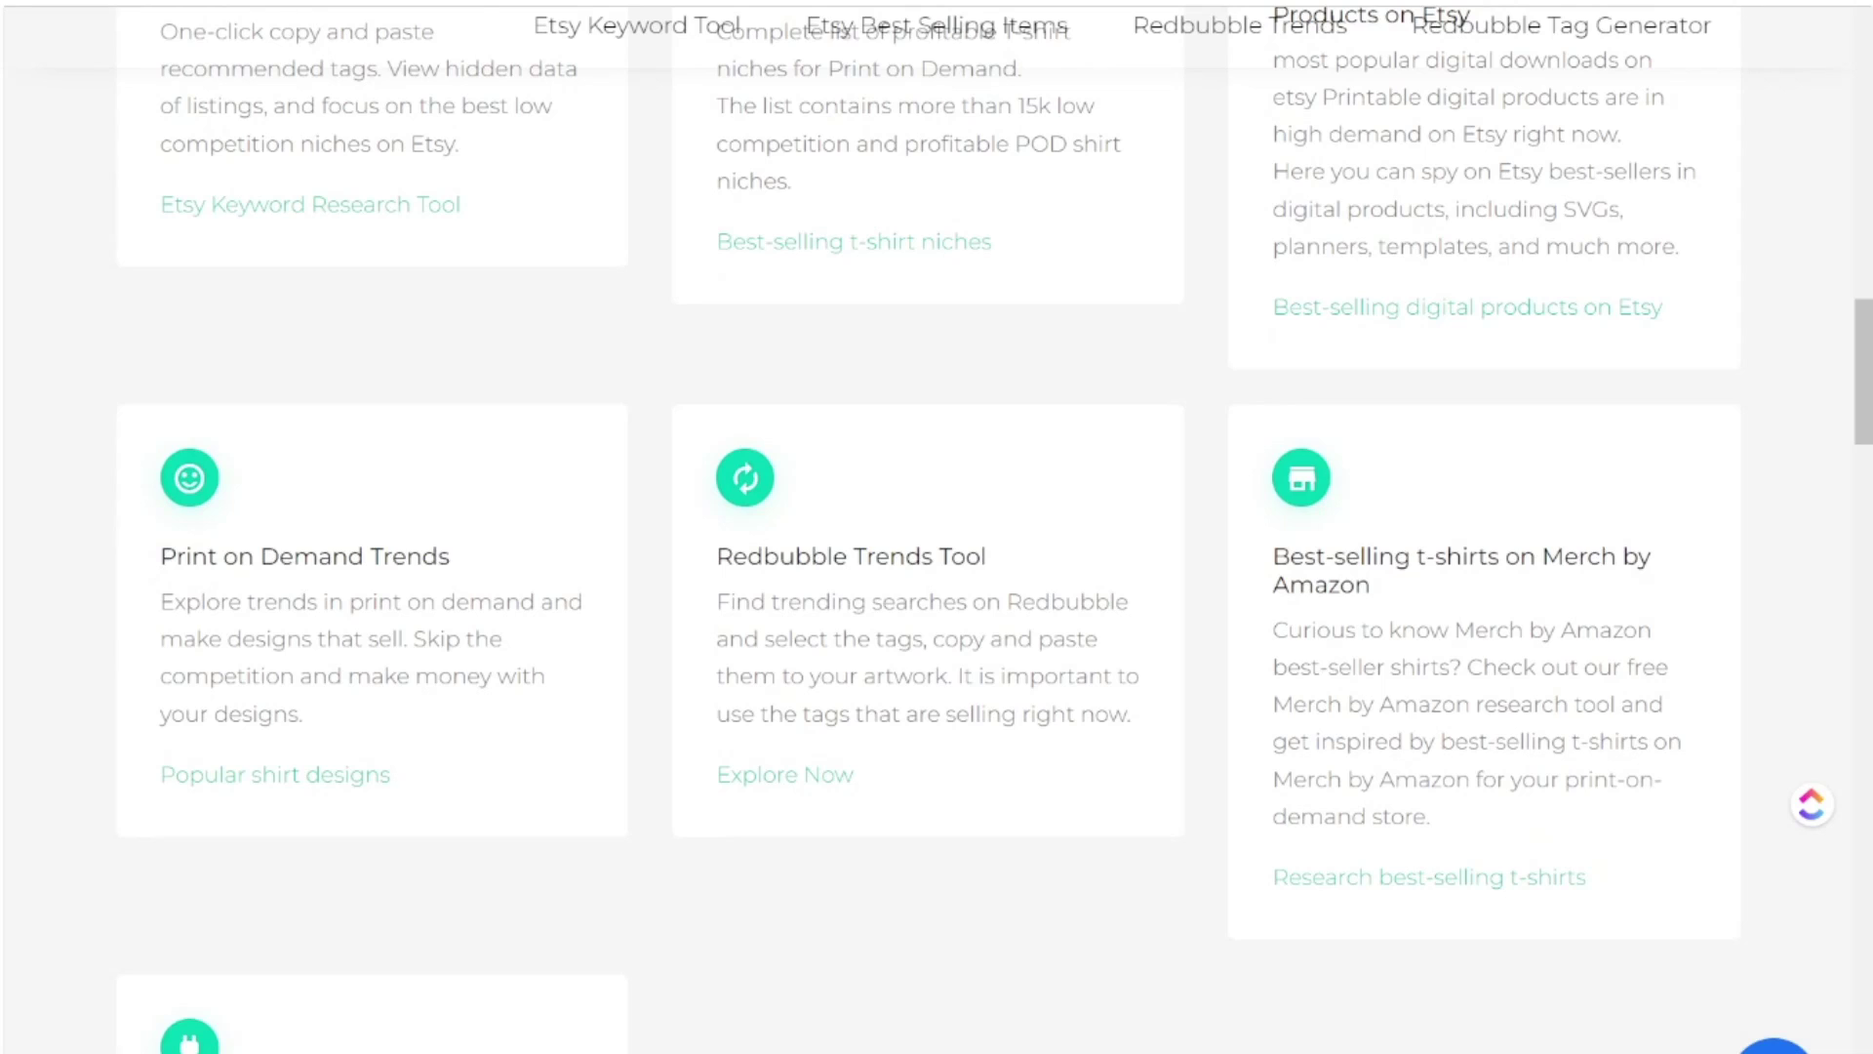
Open the Etsy Trends tool from the Etsy Search Trends card and look through the first page of trending search terms.
scroll(251, 400, "up", 7)
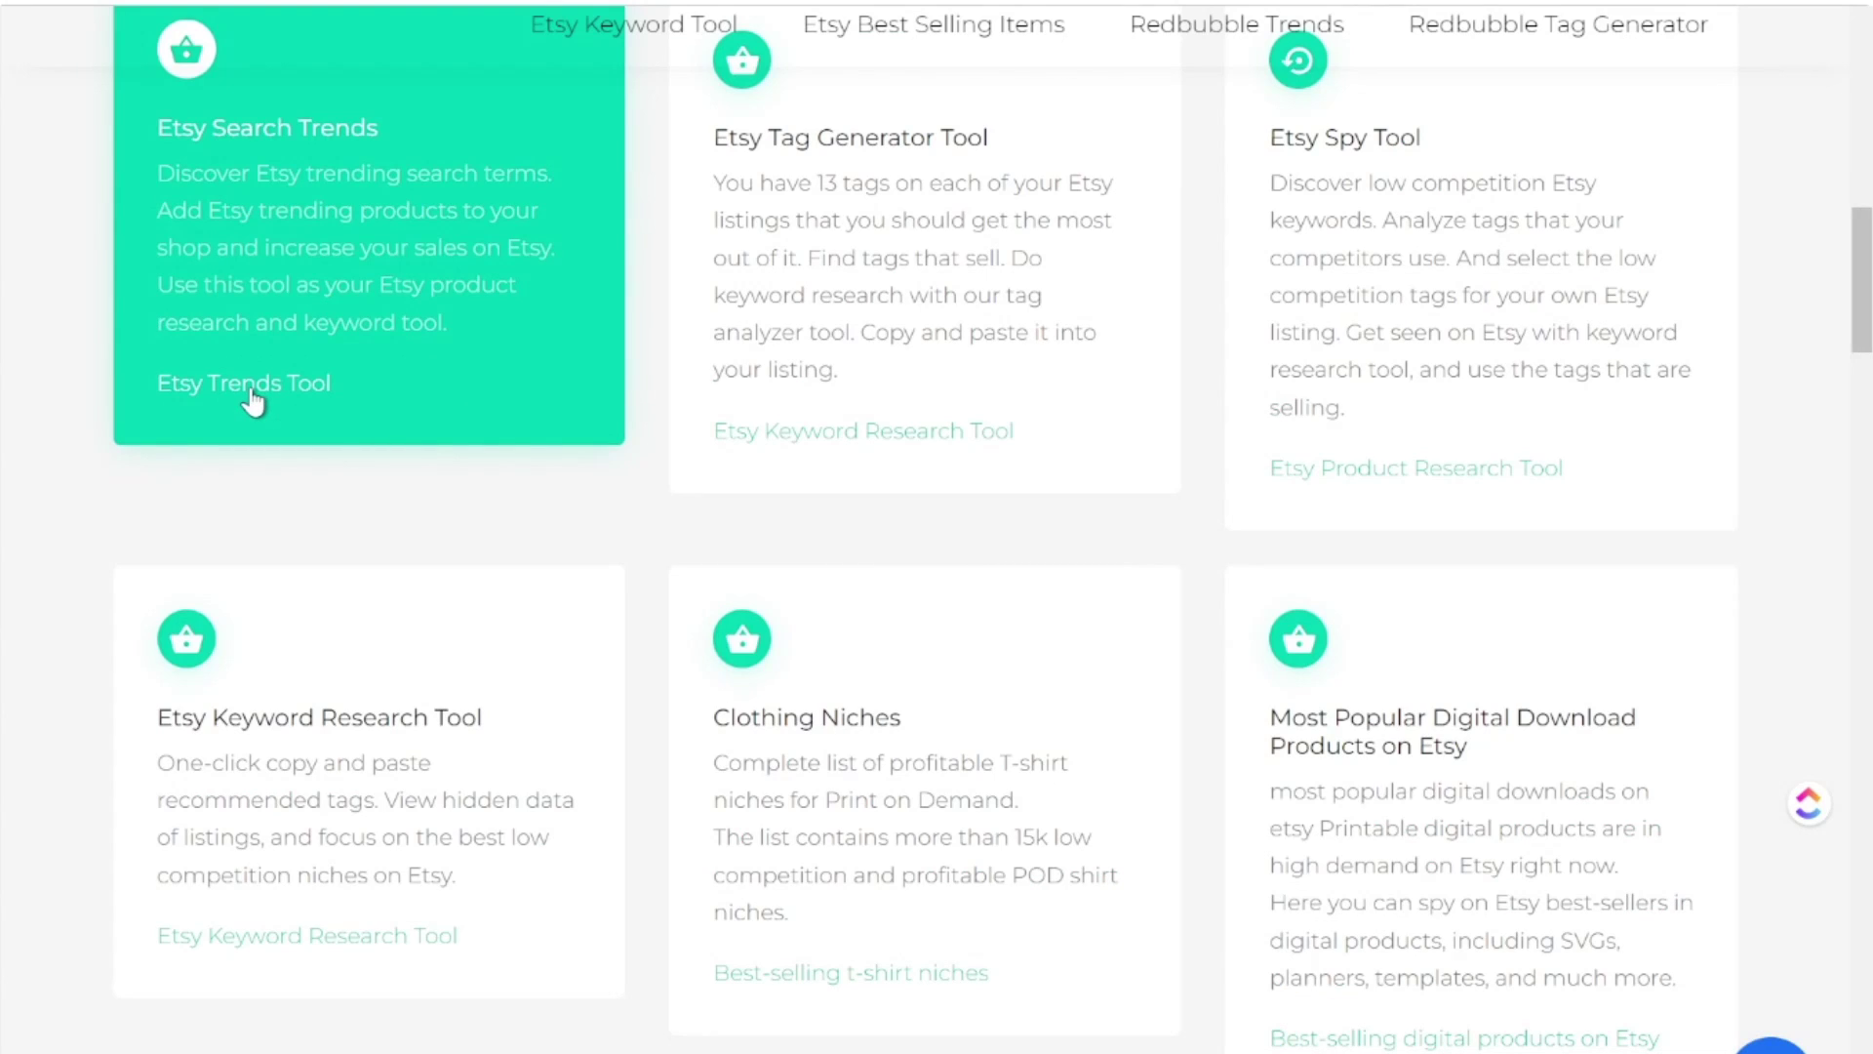
left_click(250, 388)
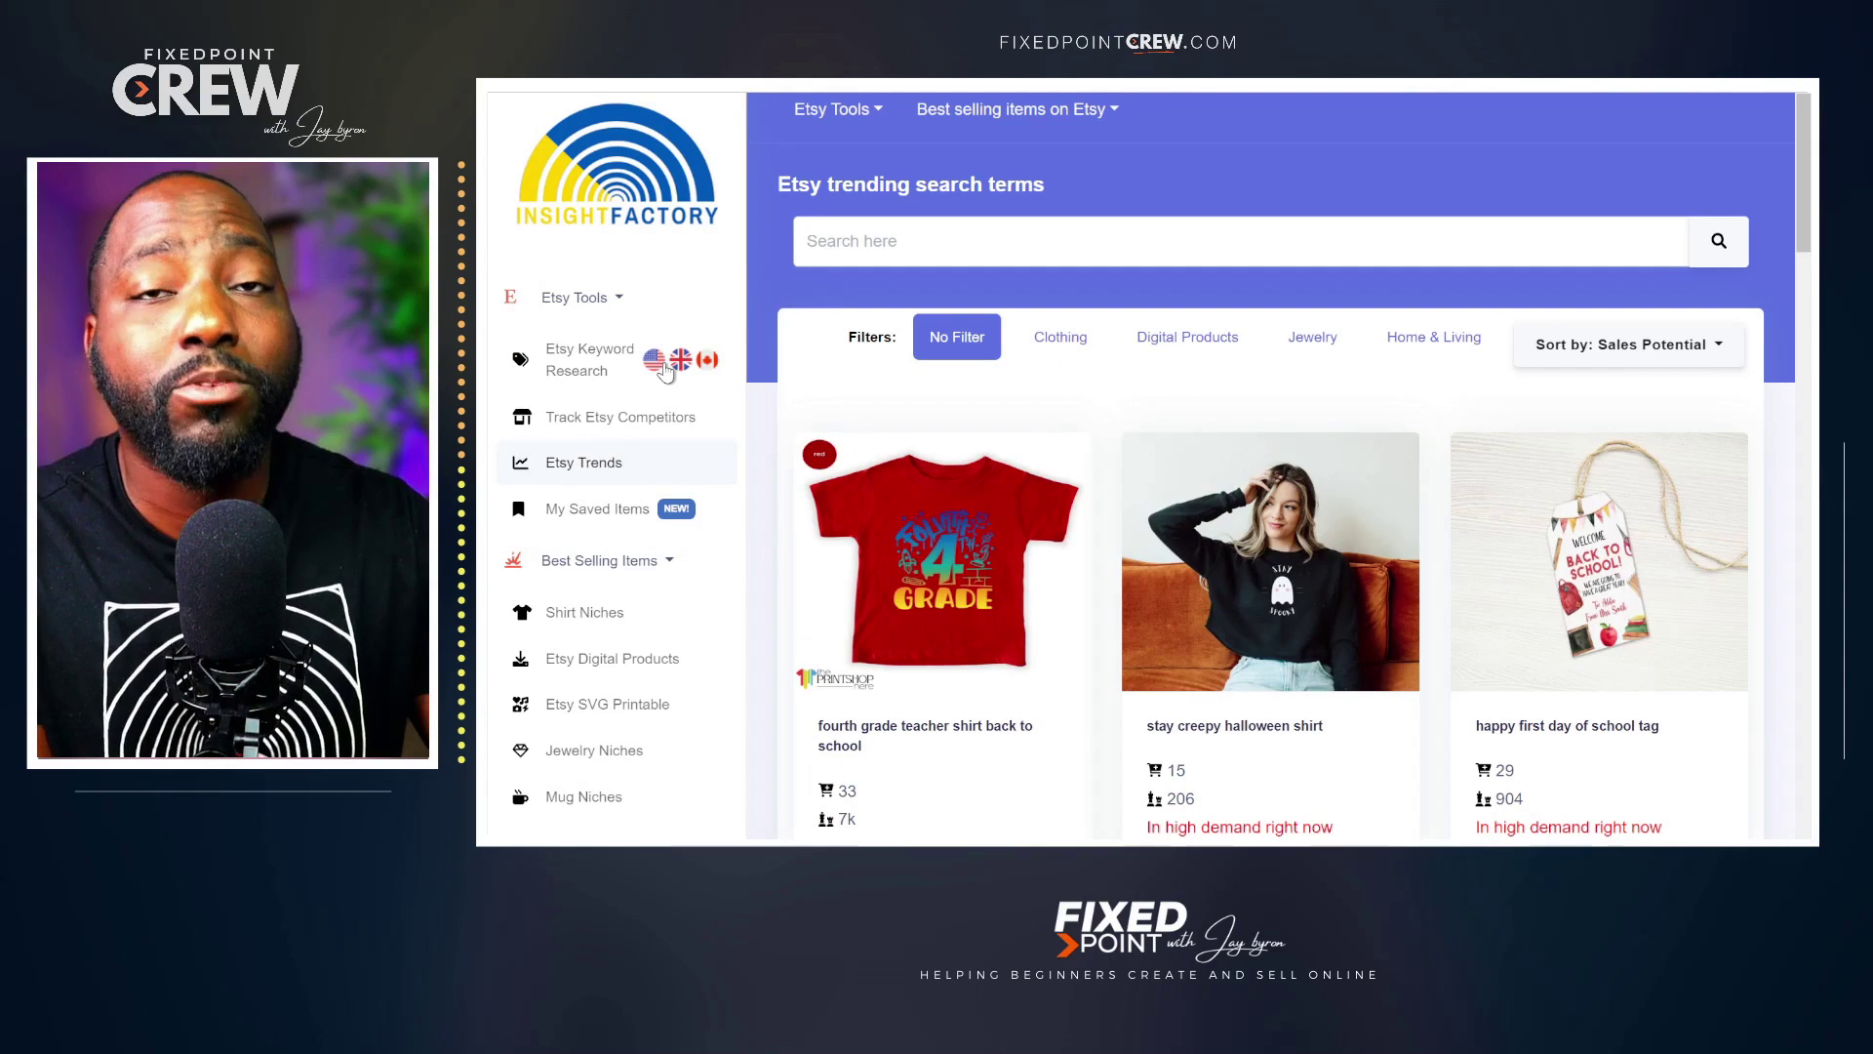
scroll(1050, 555, "down", 10)
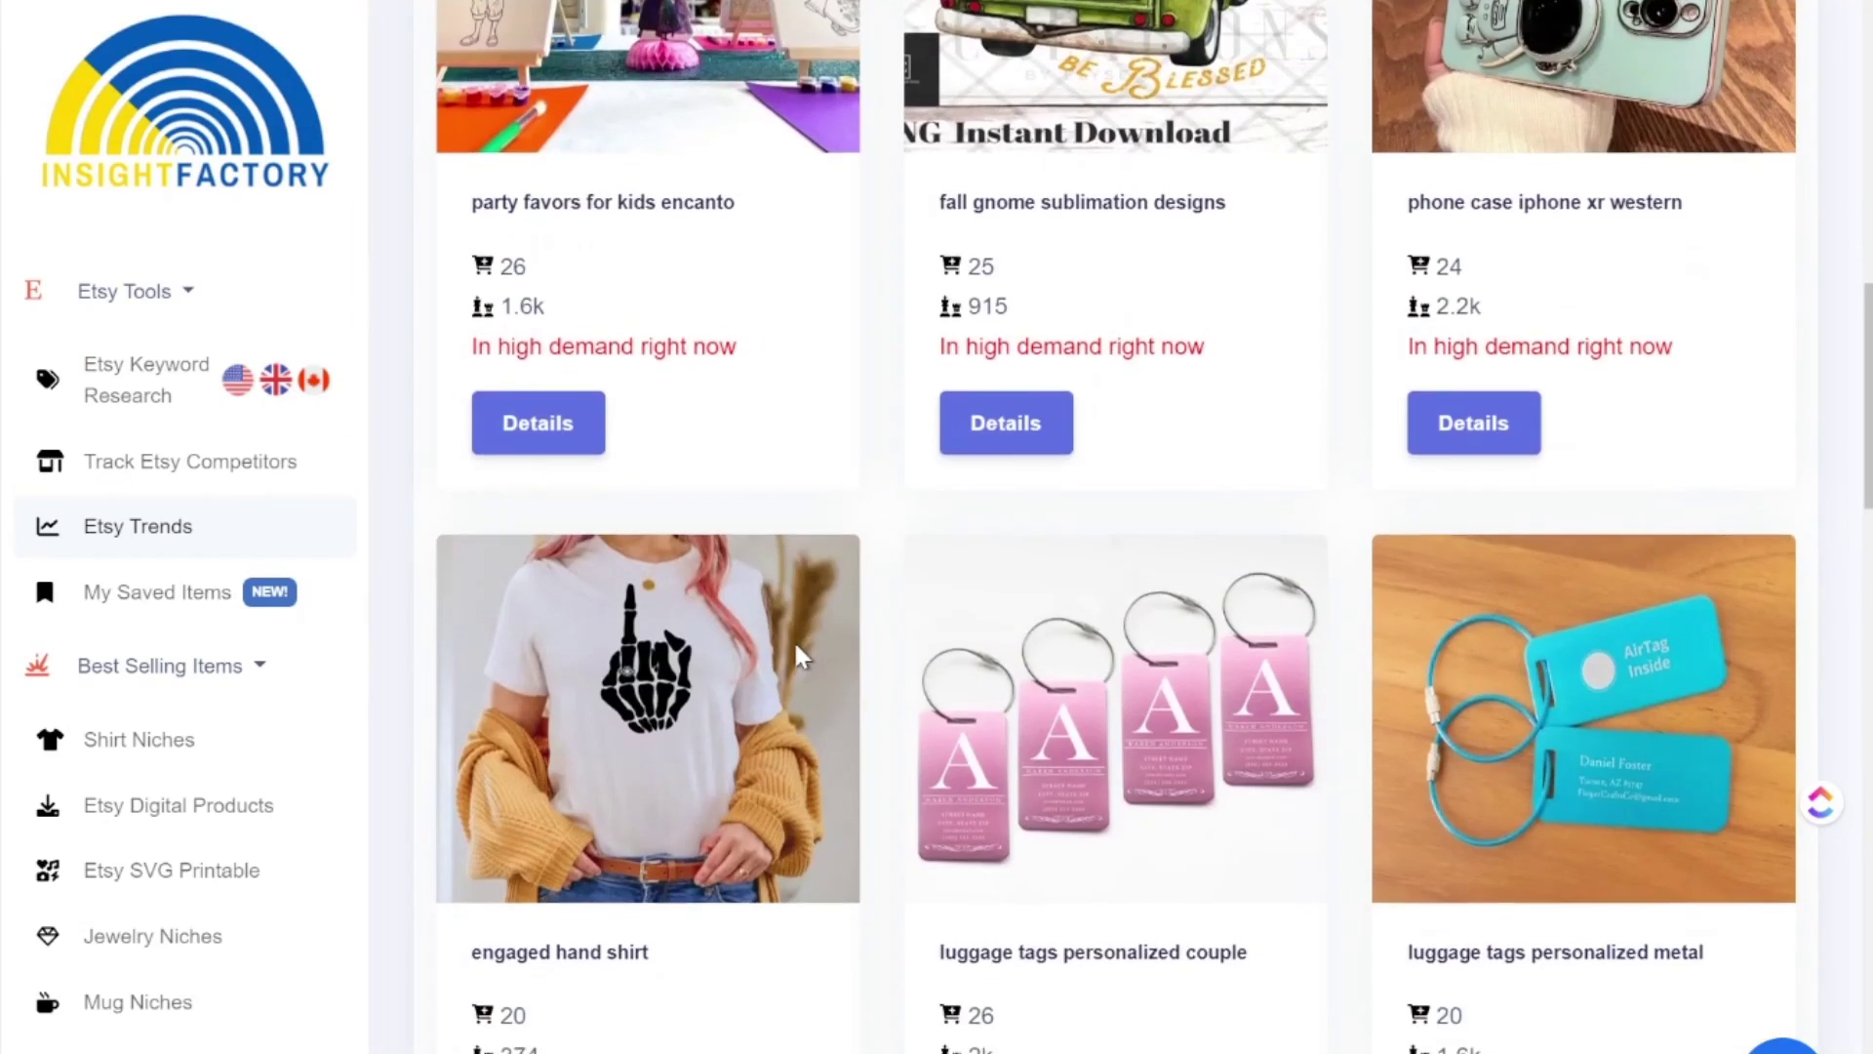
scroll(800, 657, "down", 10)
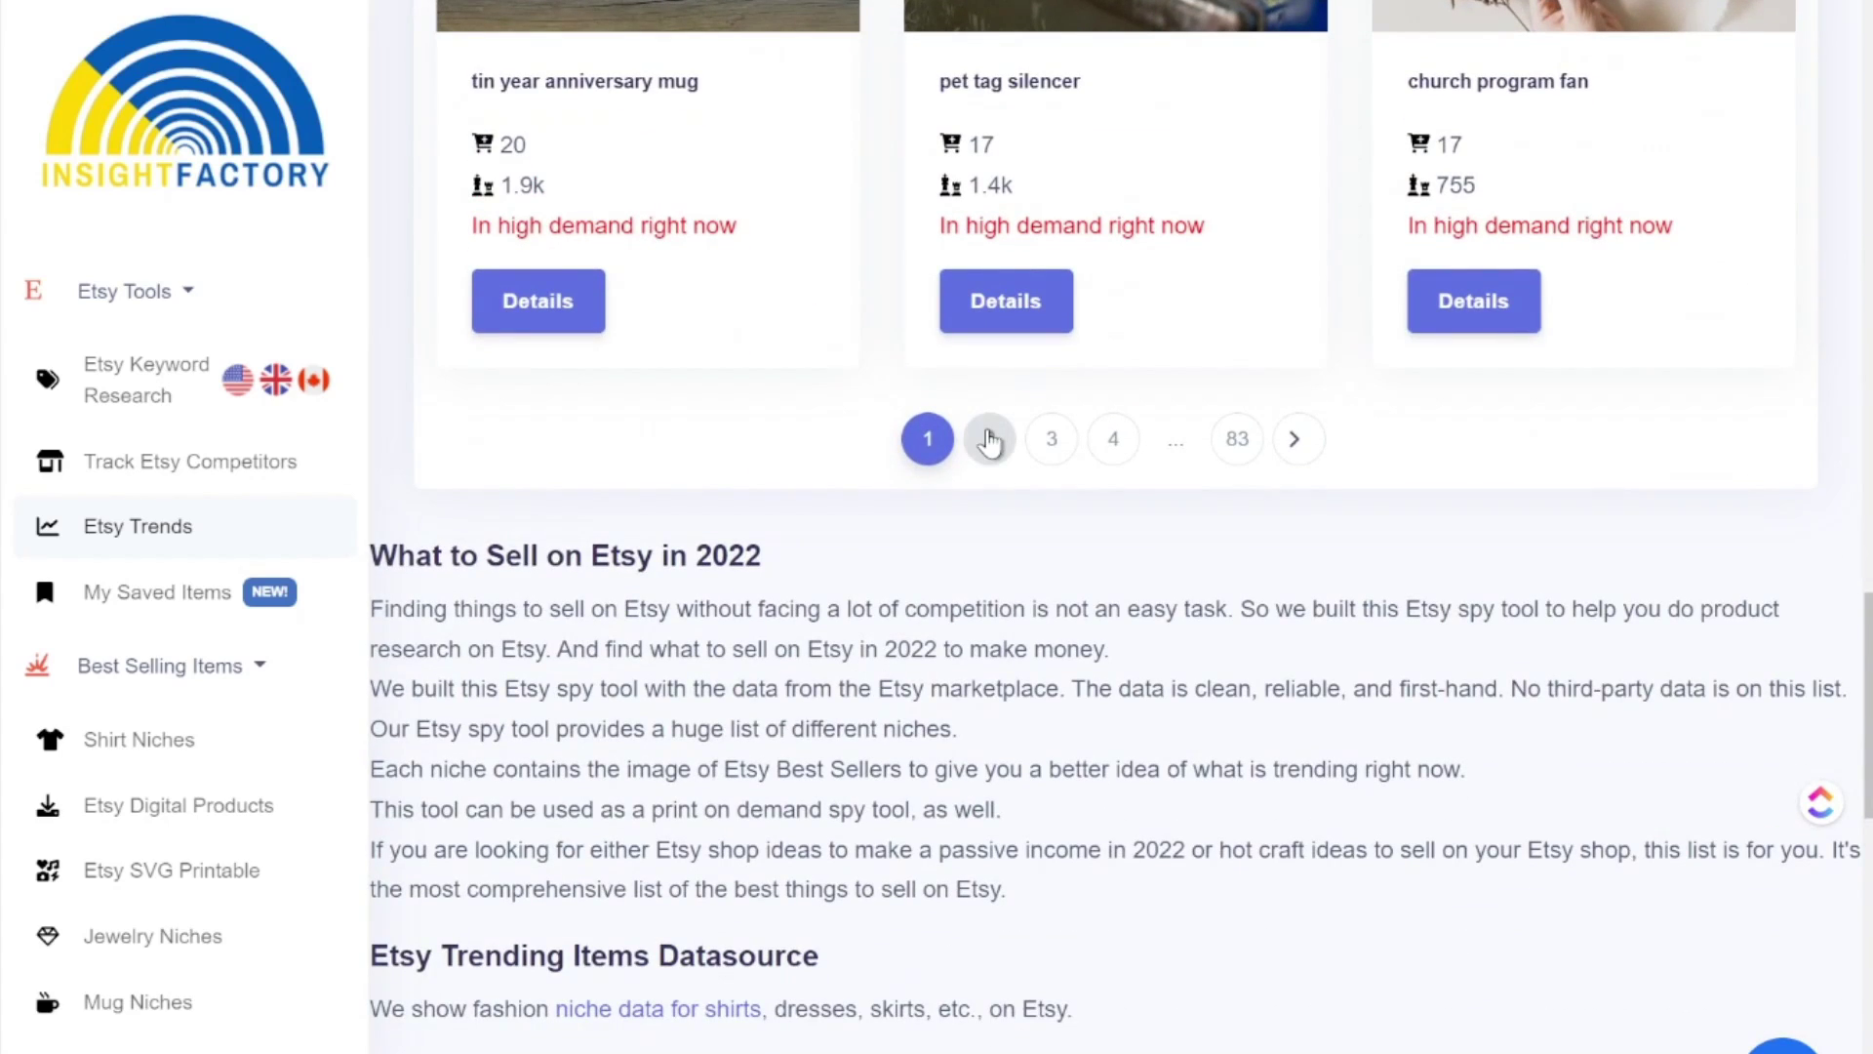
Browse page 2 of the Etsy trending search terms and go on to page 3.
left_click(989, 440)
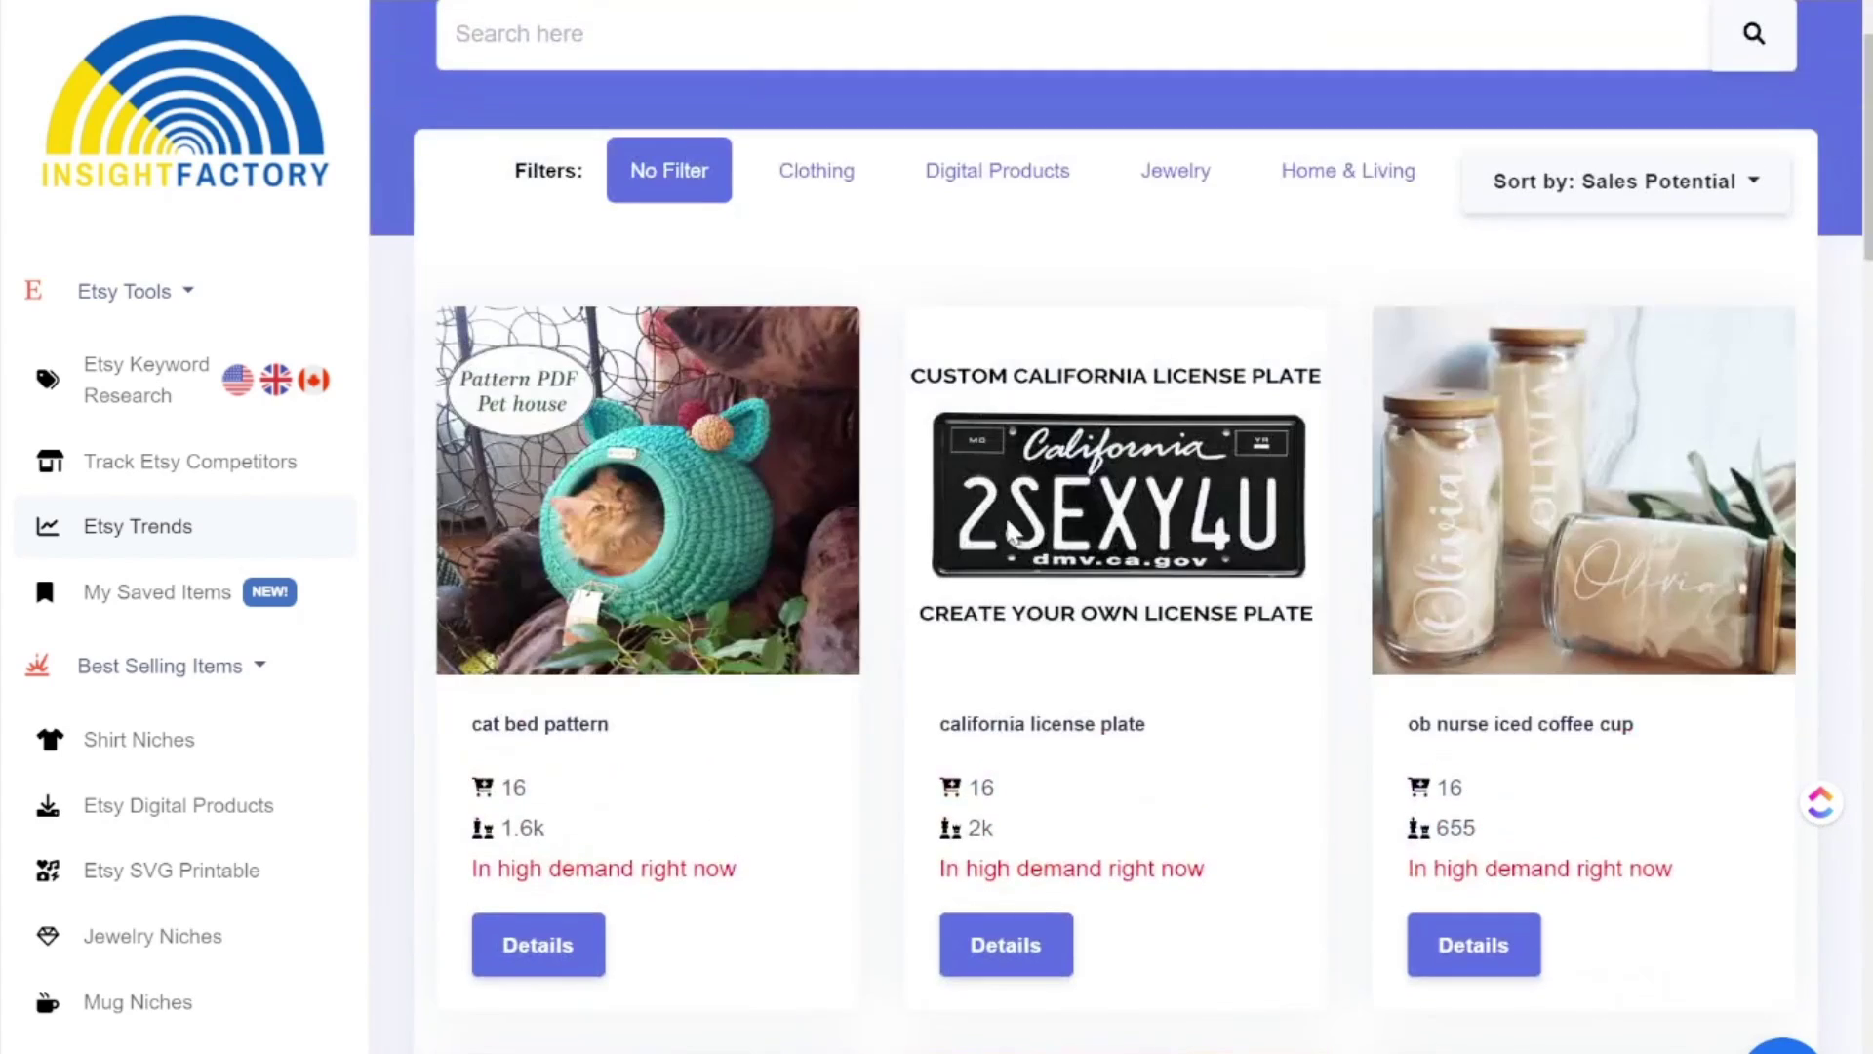
scroll(1037, 646, "down", 15)
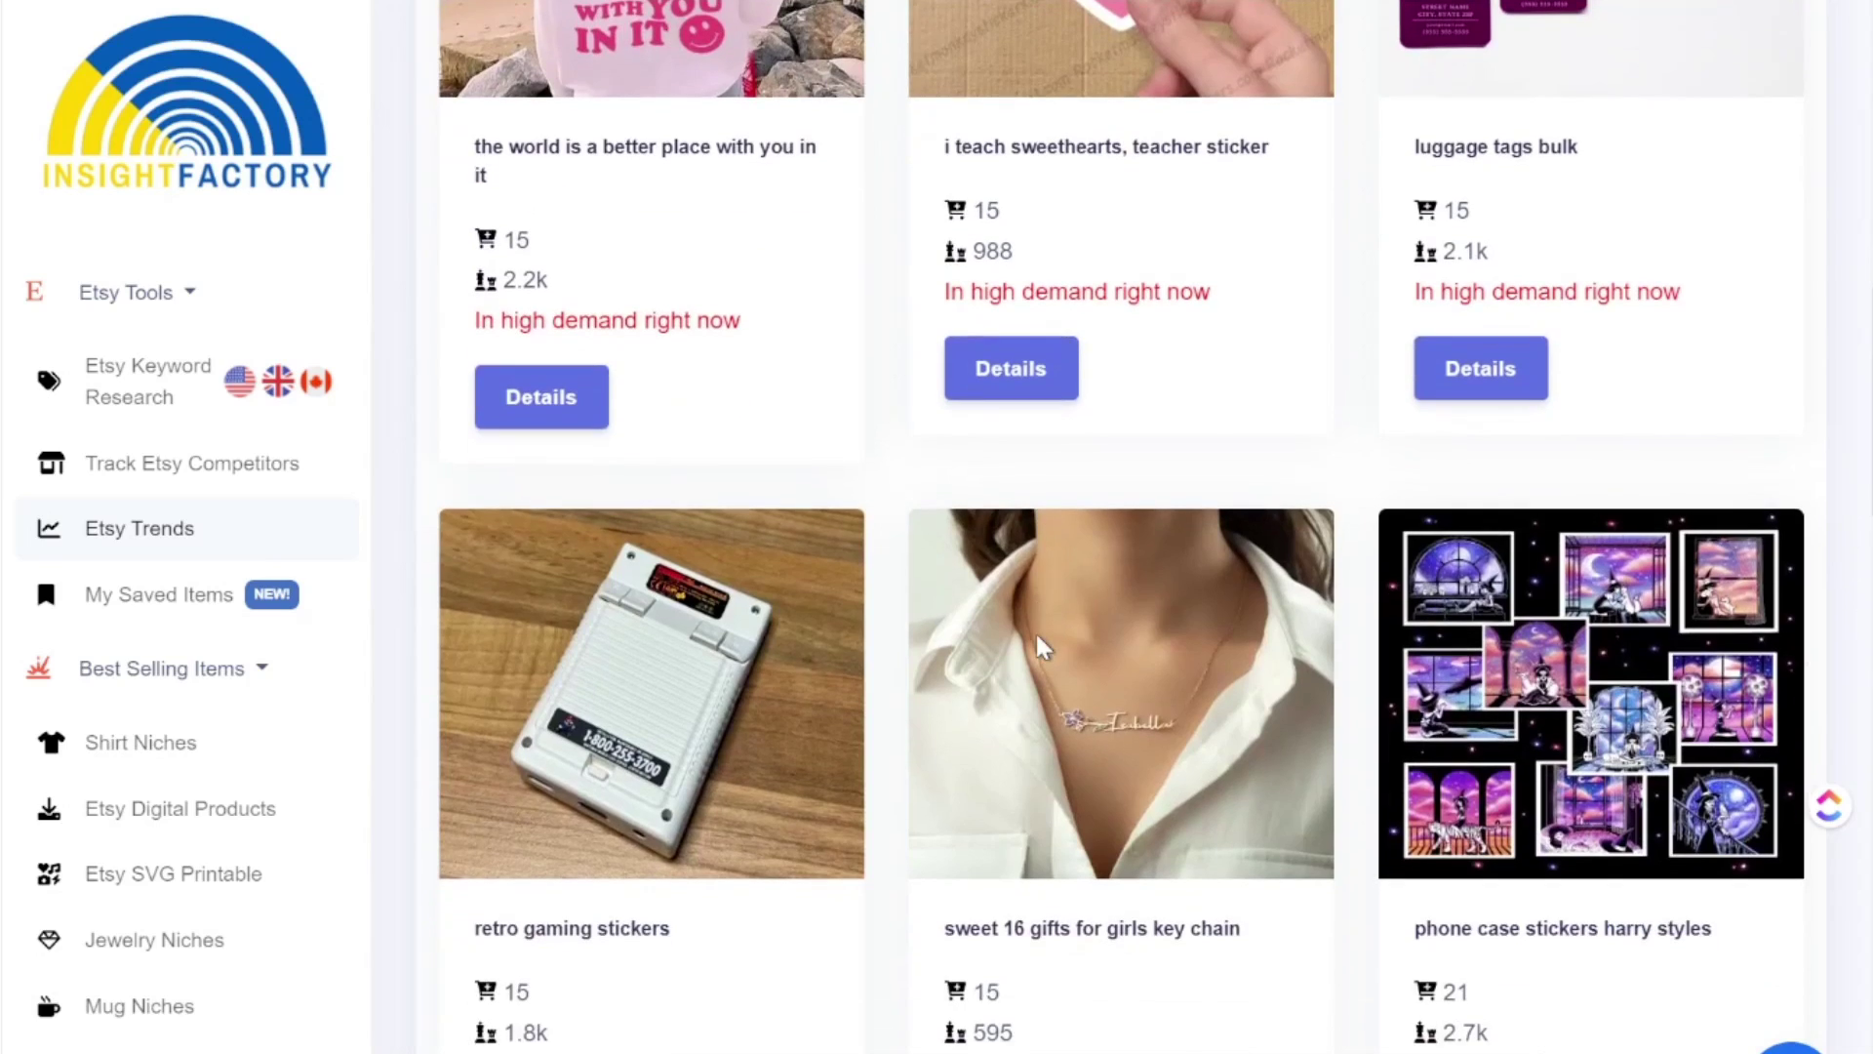
scroll(1079, 815, "down", 10)
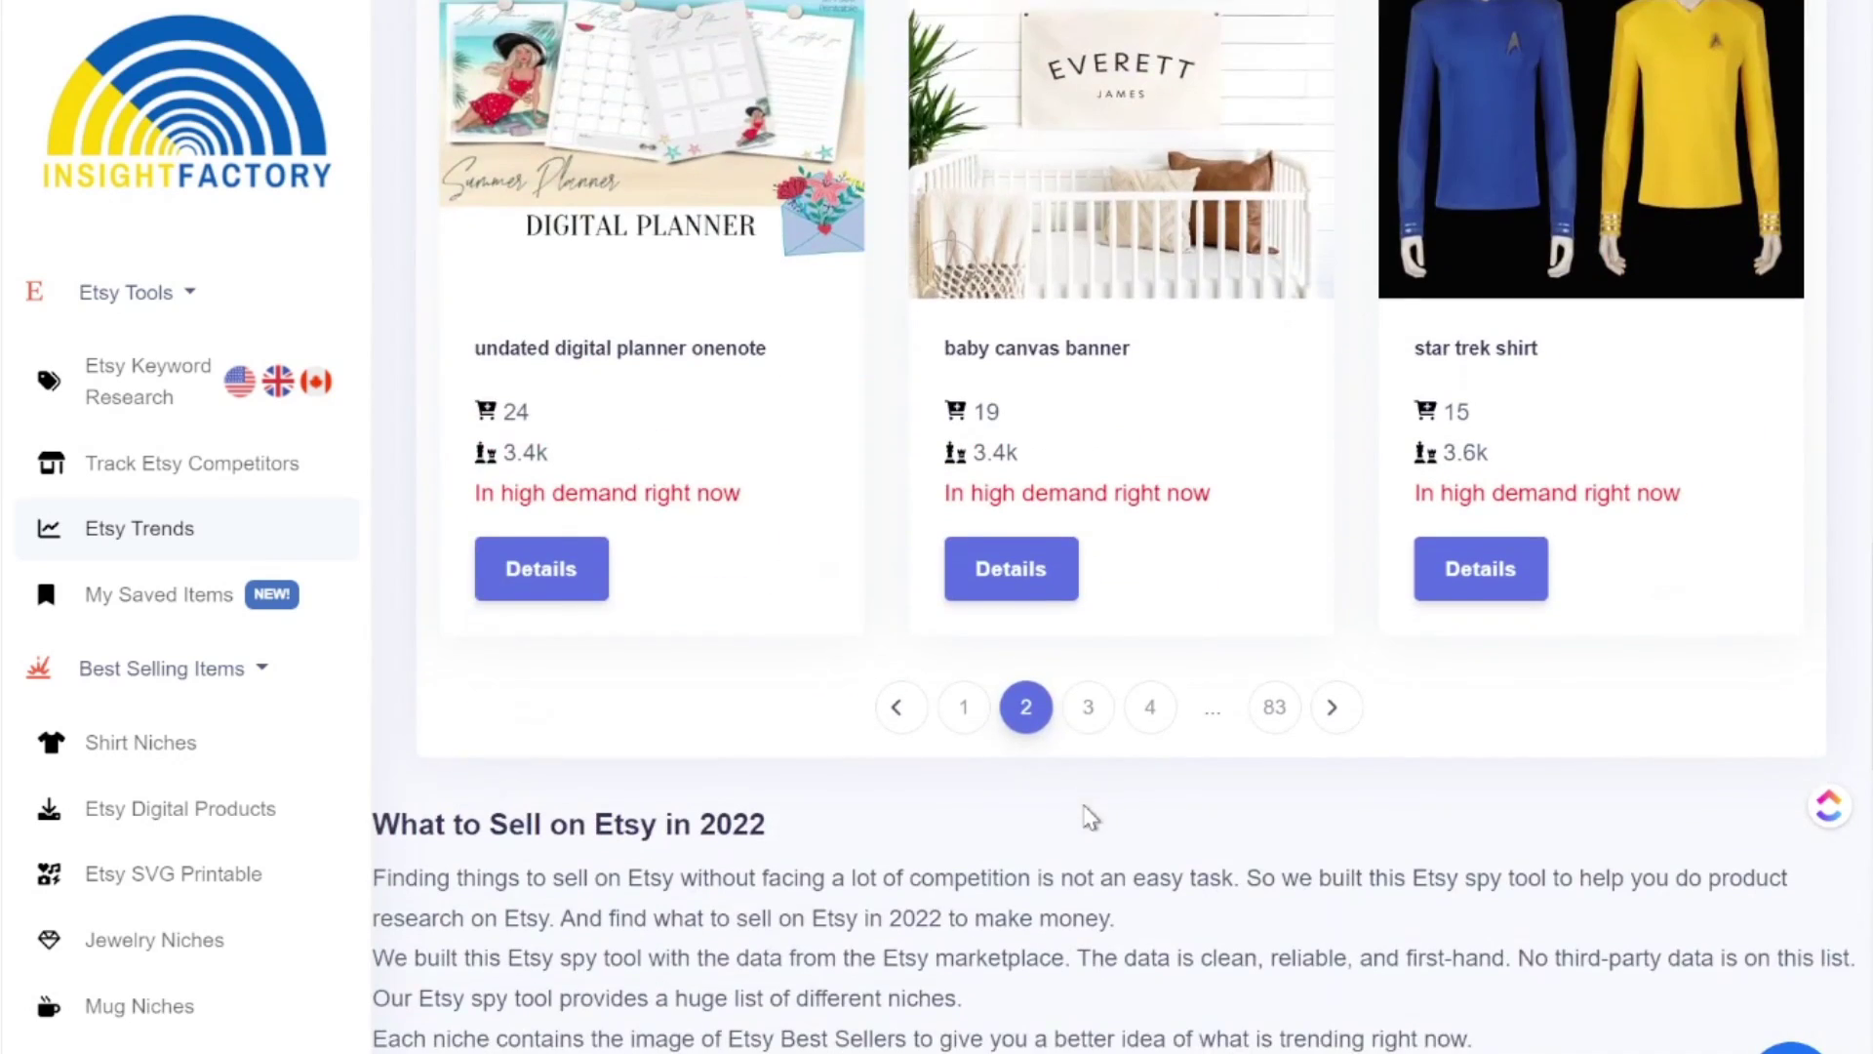
left_click(1089, 708)
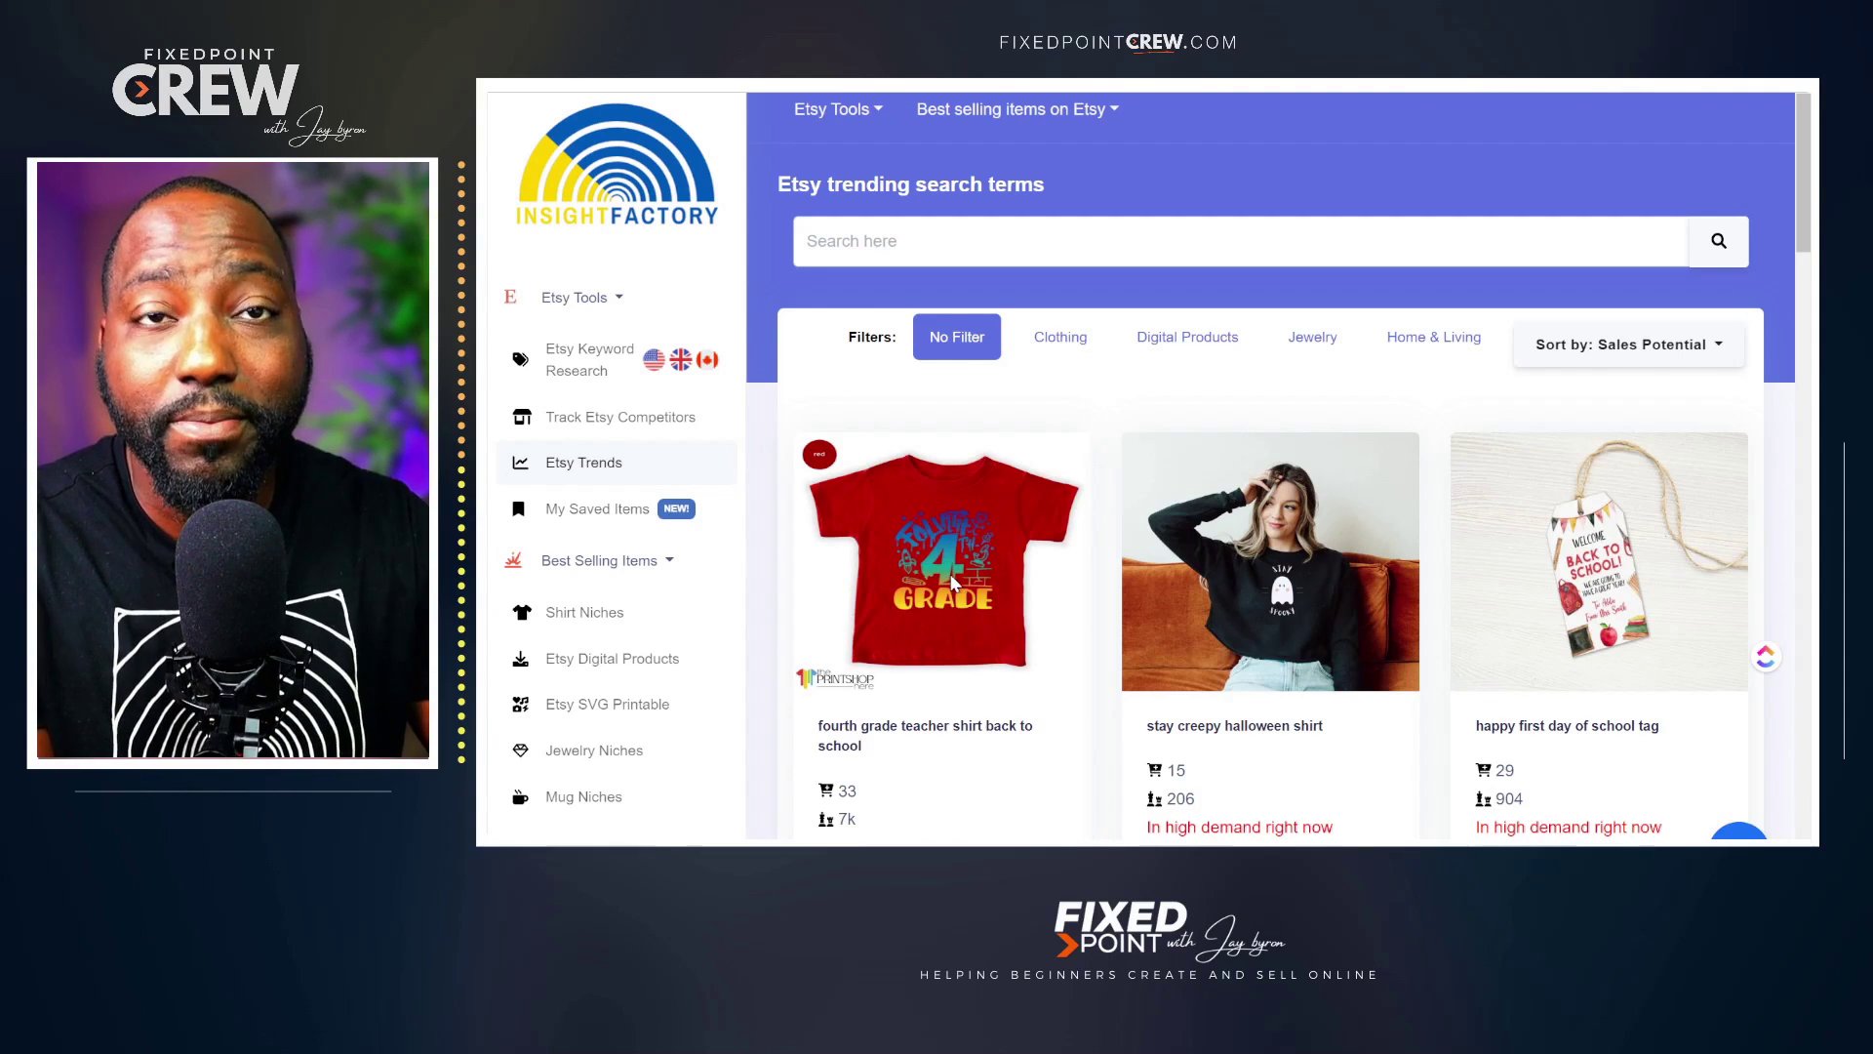
Open the details of the trending term "fourth grade teacher shirt back to school".
scroll(952, 582, "down", 2)
left_click(874, 697)
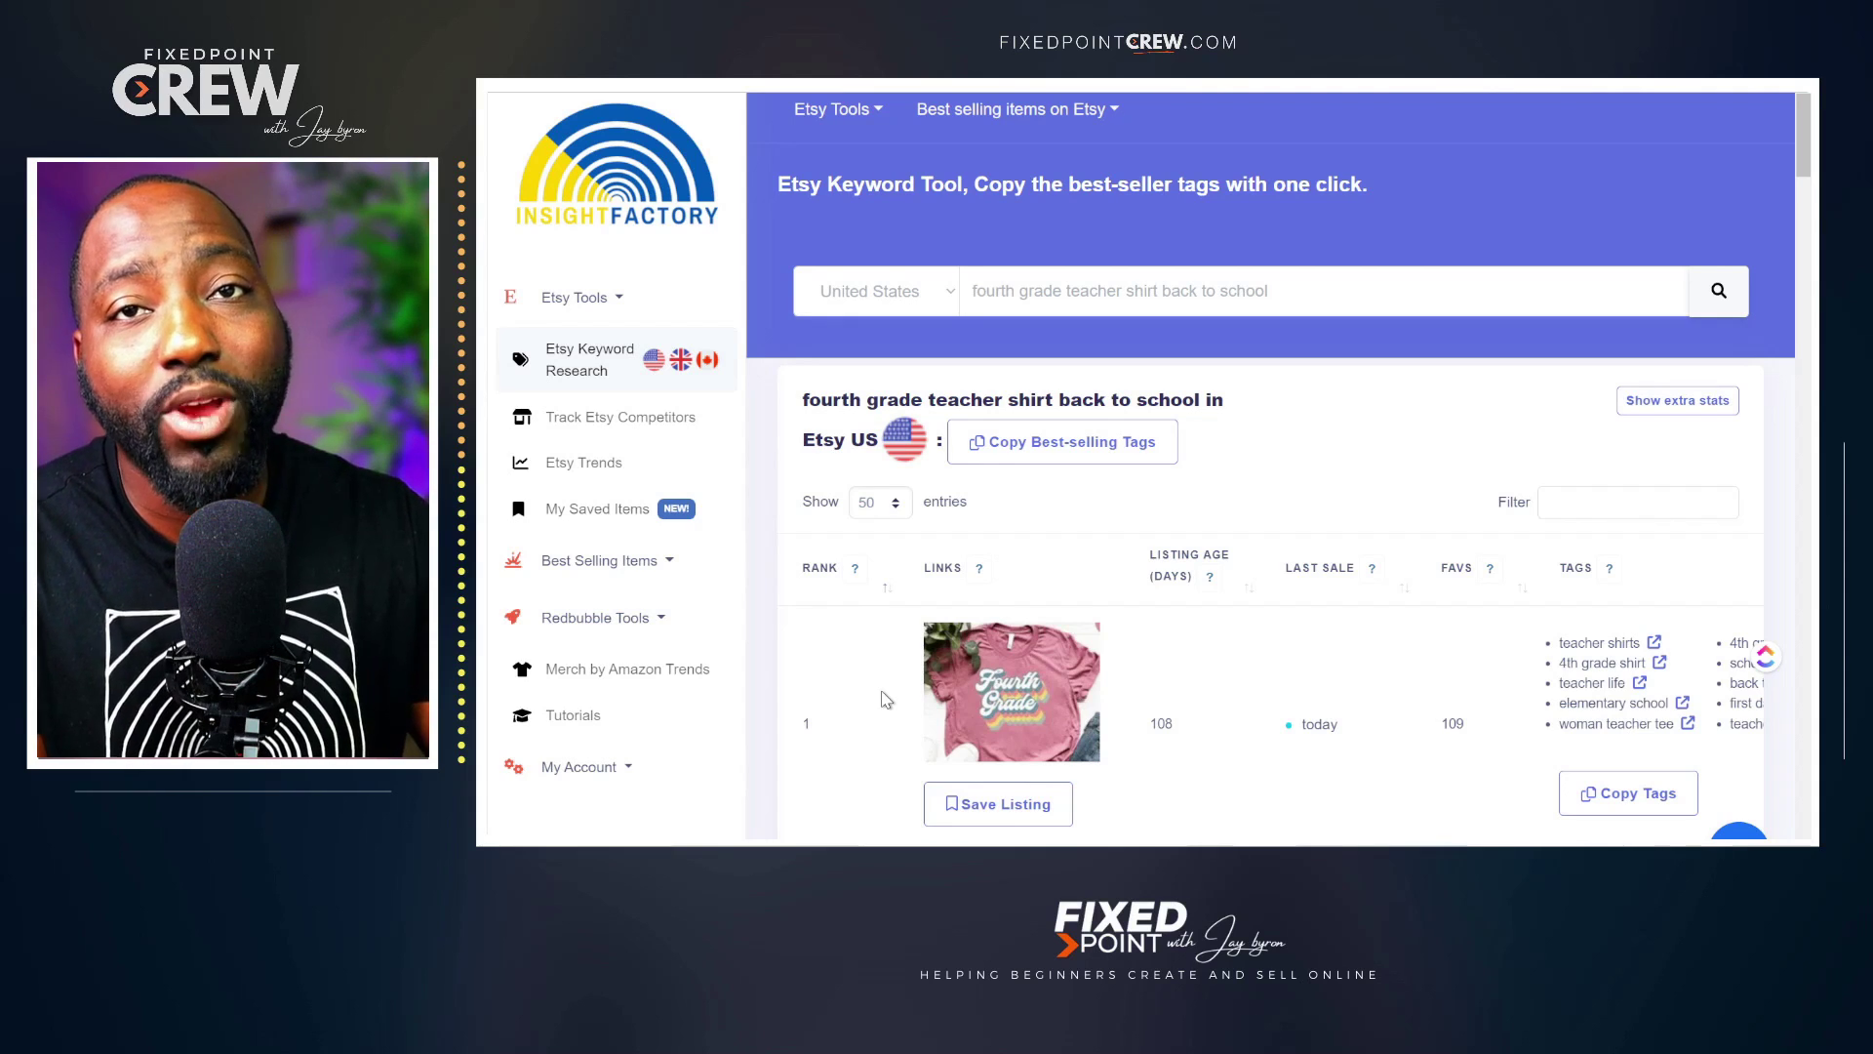
Examine the fourth grade teacher shirt listings, comparing their designs, listing ages, last sales, favorites and tags.
scroll(1333, 597, "down", 10)
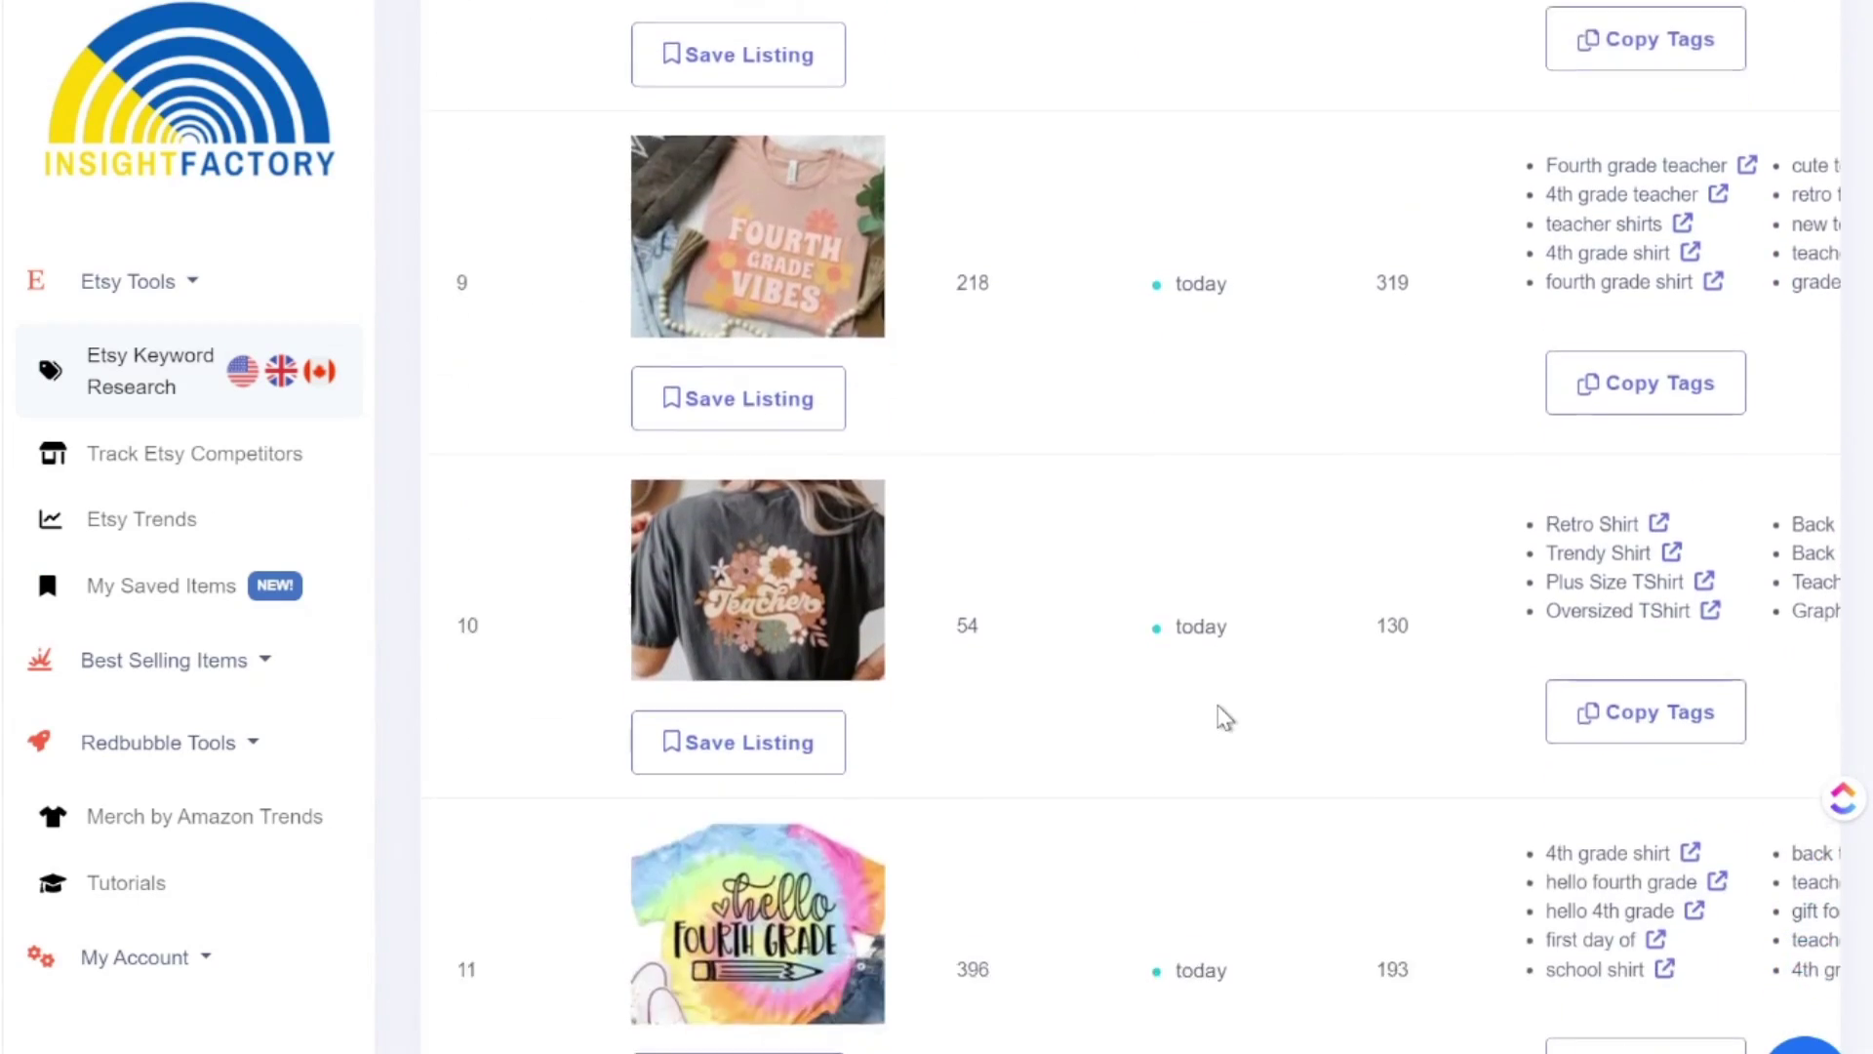
scroll(1226, 718, "down", 5)
scroll(1218, 719, "down", 9)
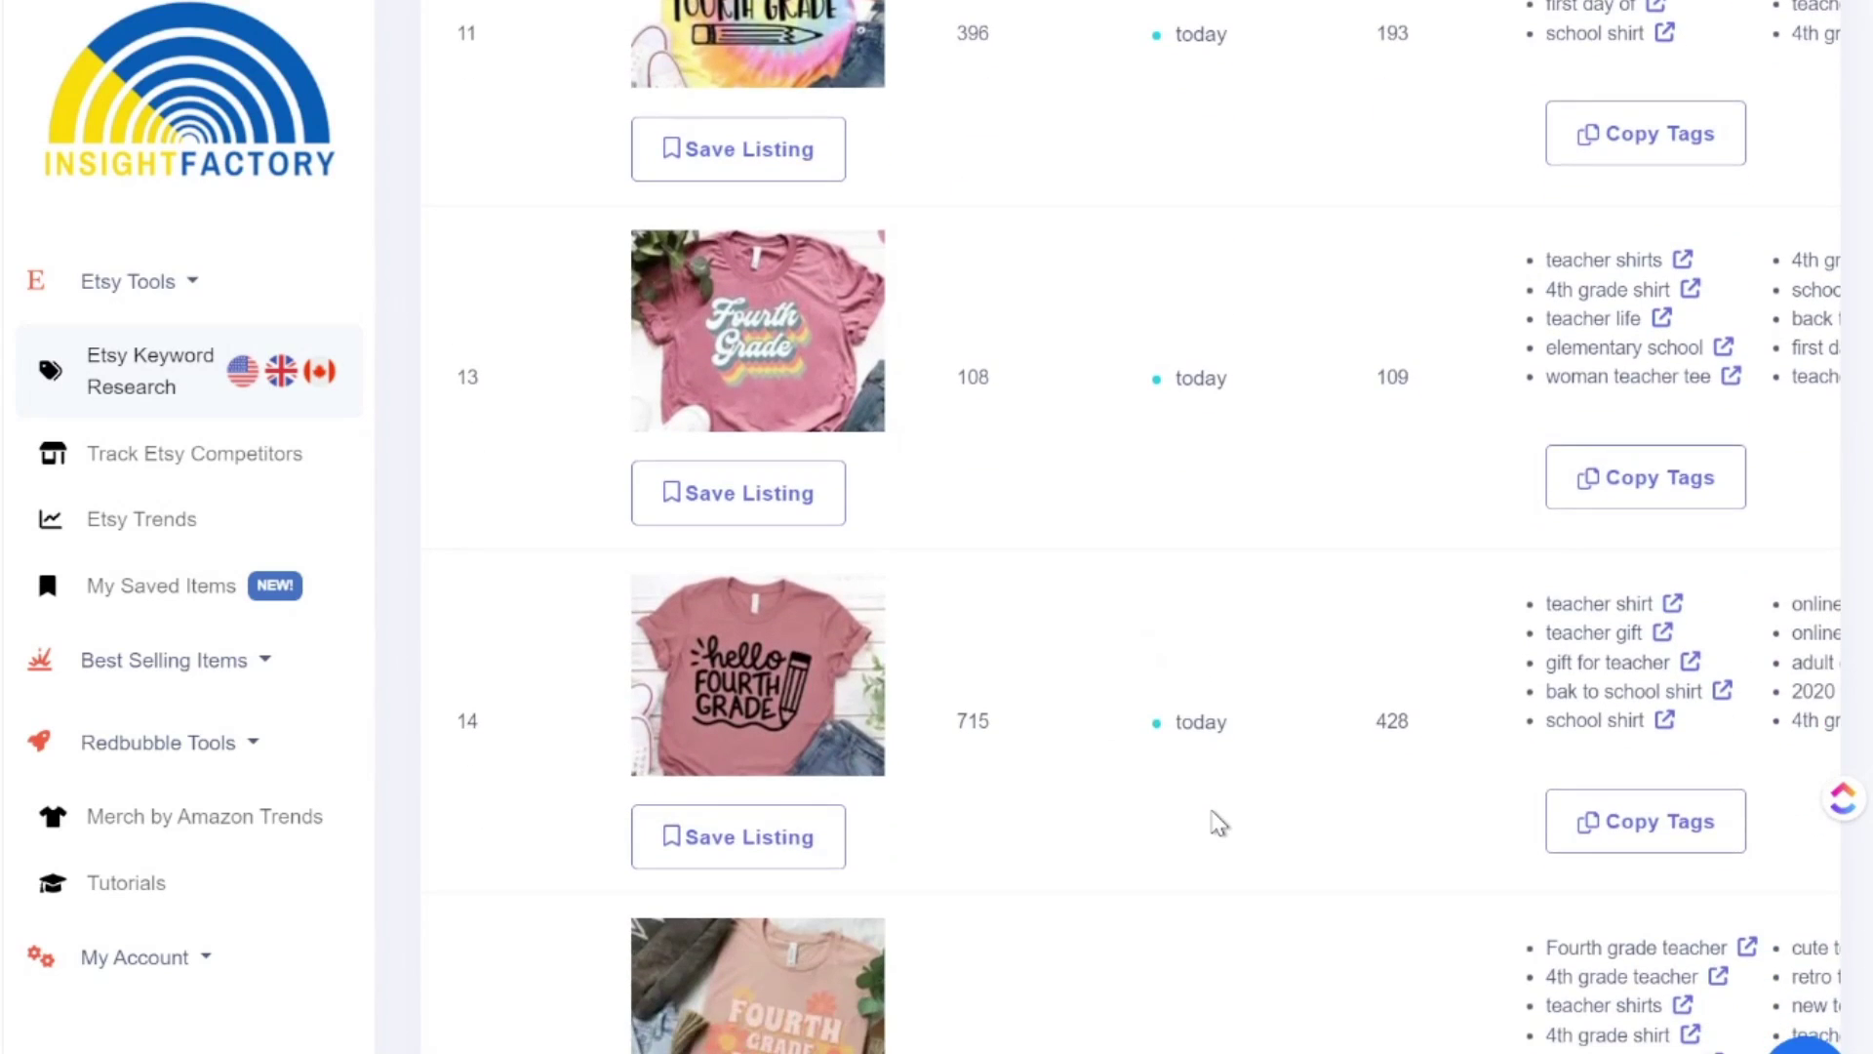
scroll(1218, 810, "down", 4)
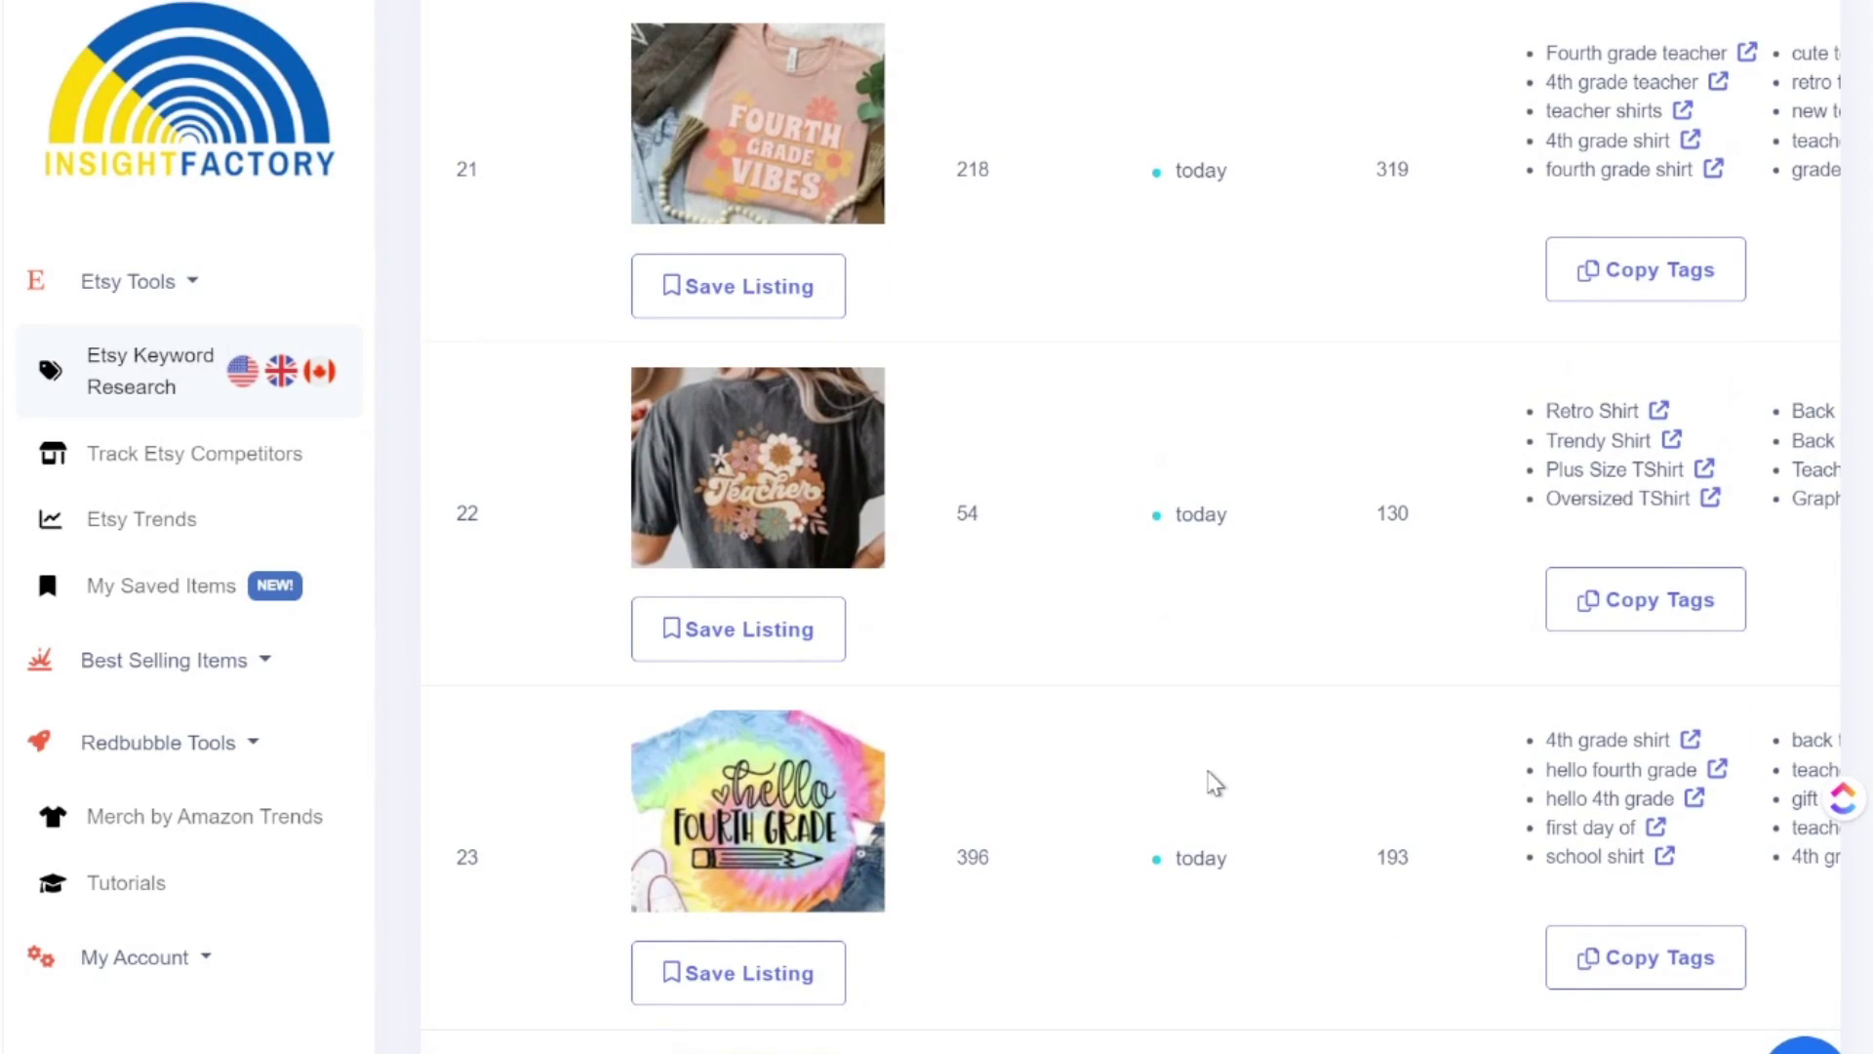
scroll(1214, 781, "down", 1)
scroll(1214, 782, "down", 2)
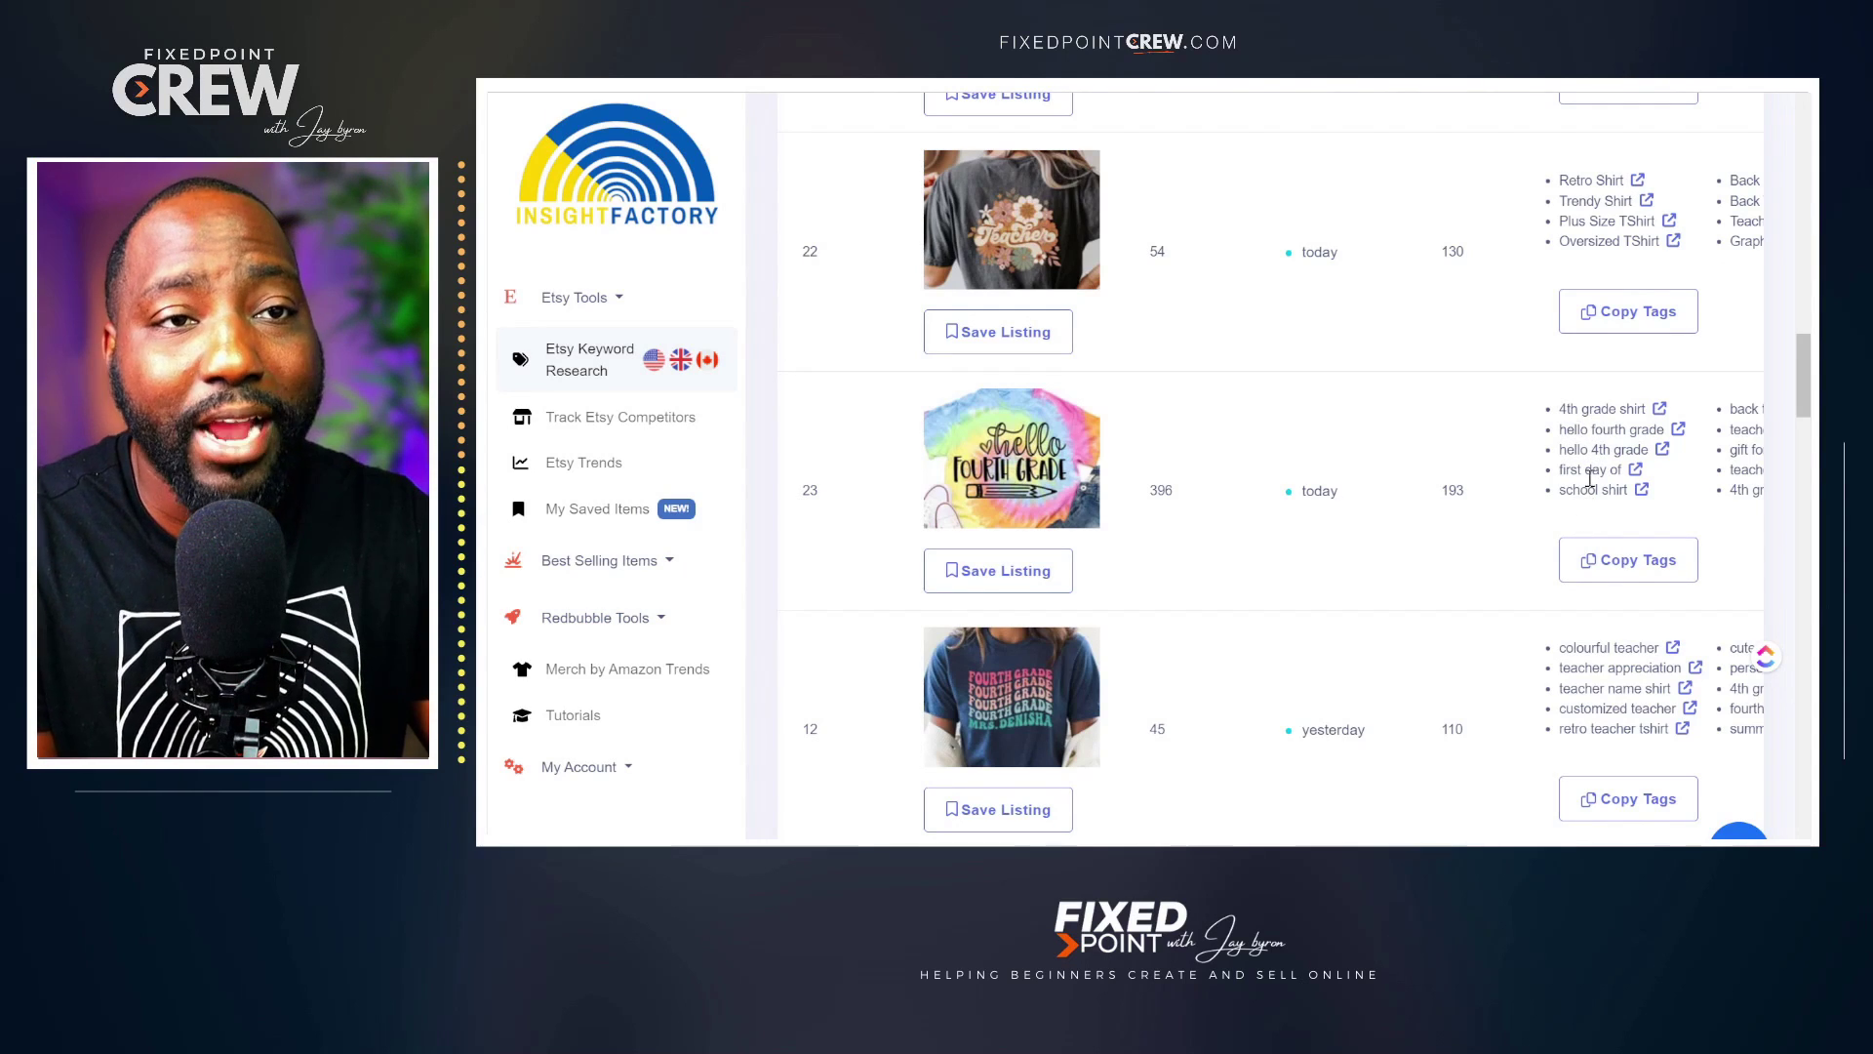
scroll(1233, 518, "up", 15)
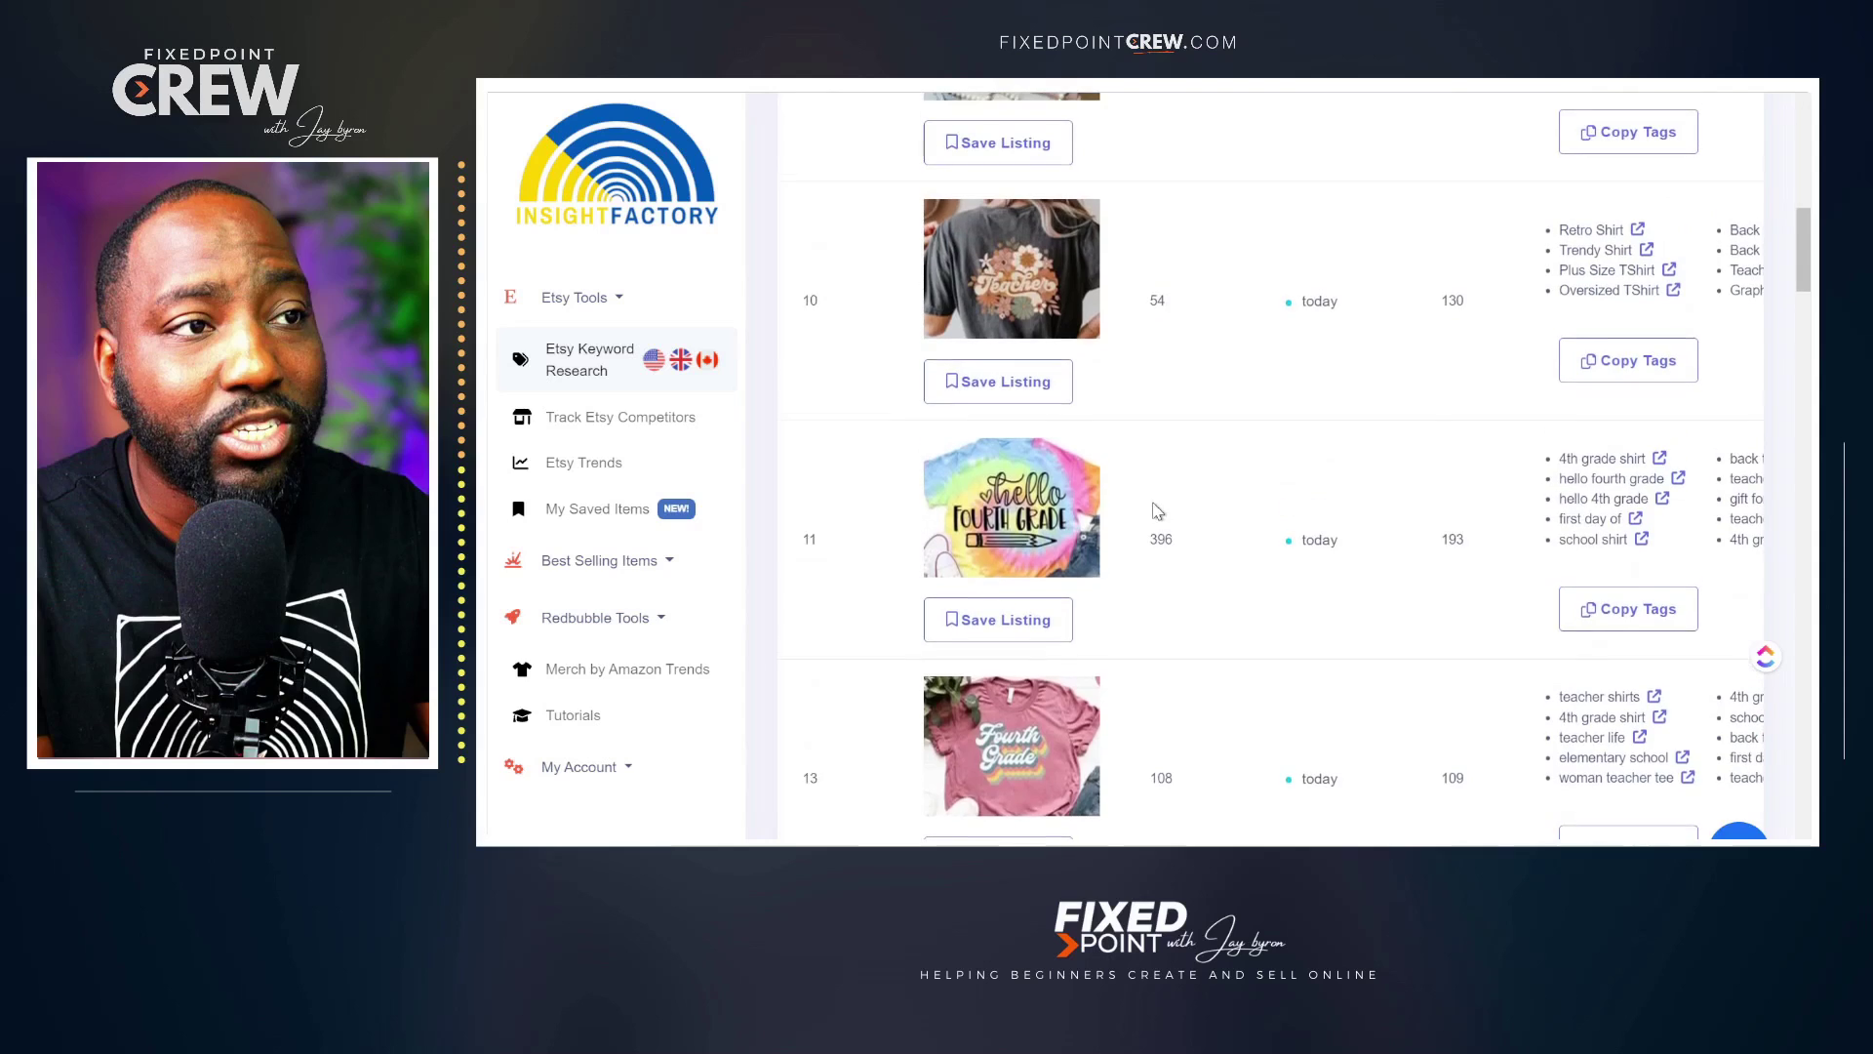
scroll(1157, 511, "up", 2)
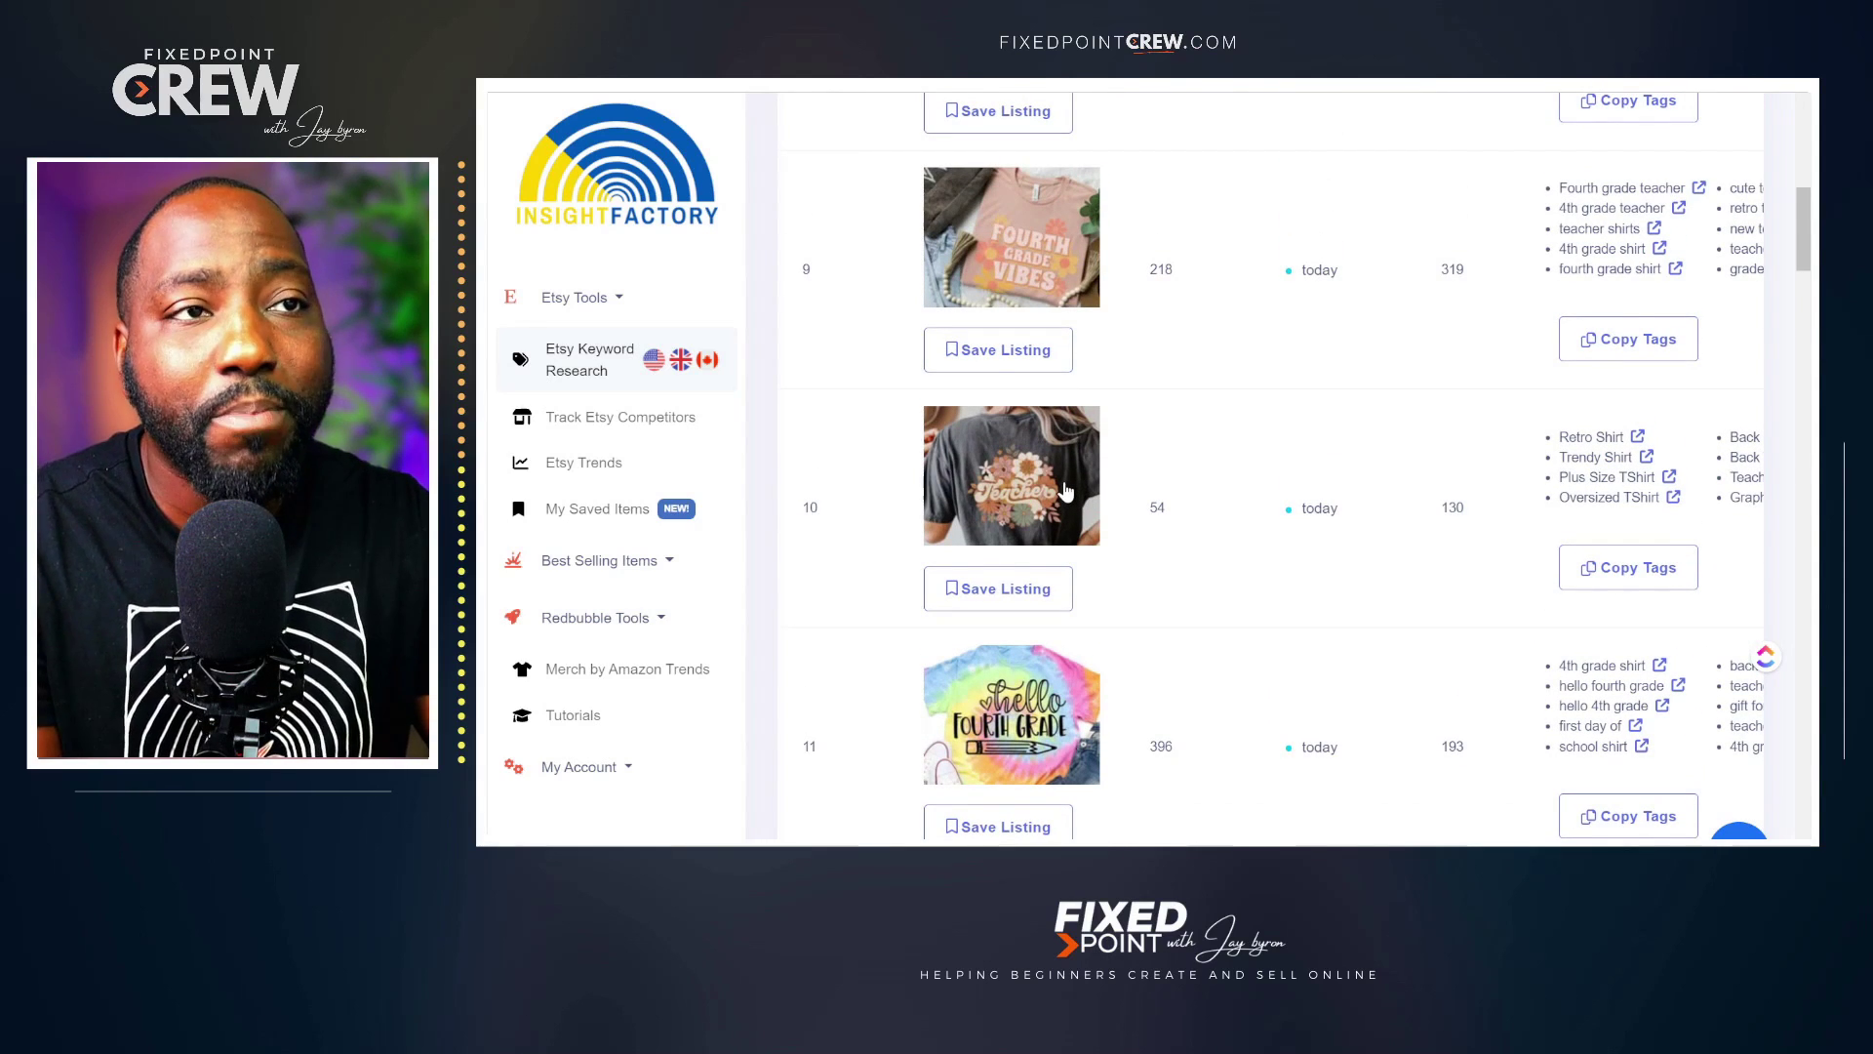
scroll(1054, 564, "down", 3)
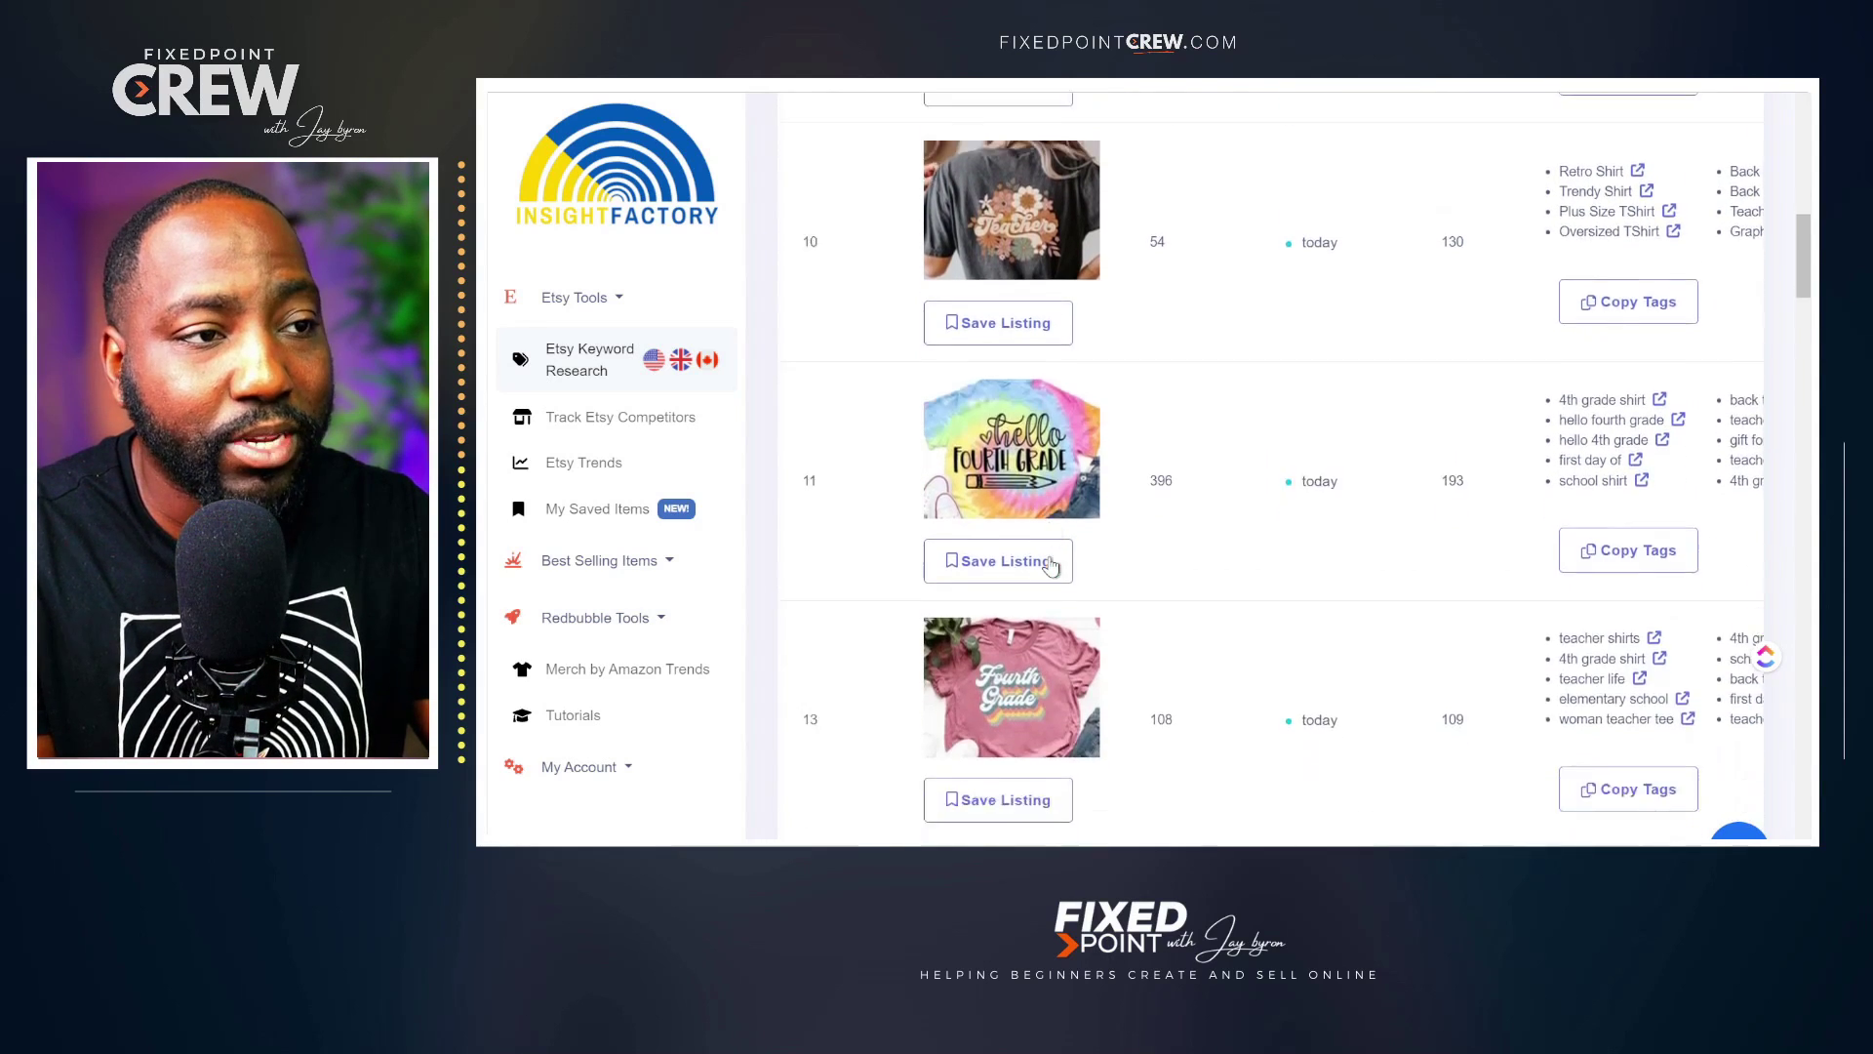
scroll(1050, 566, "down", 2)
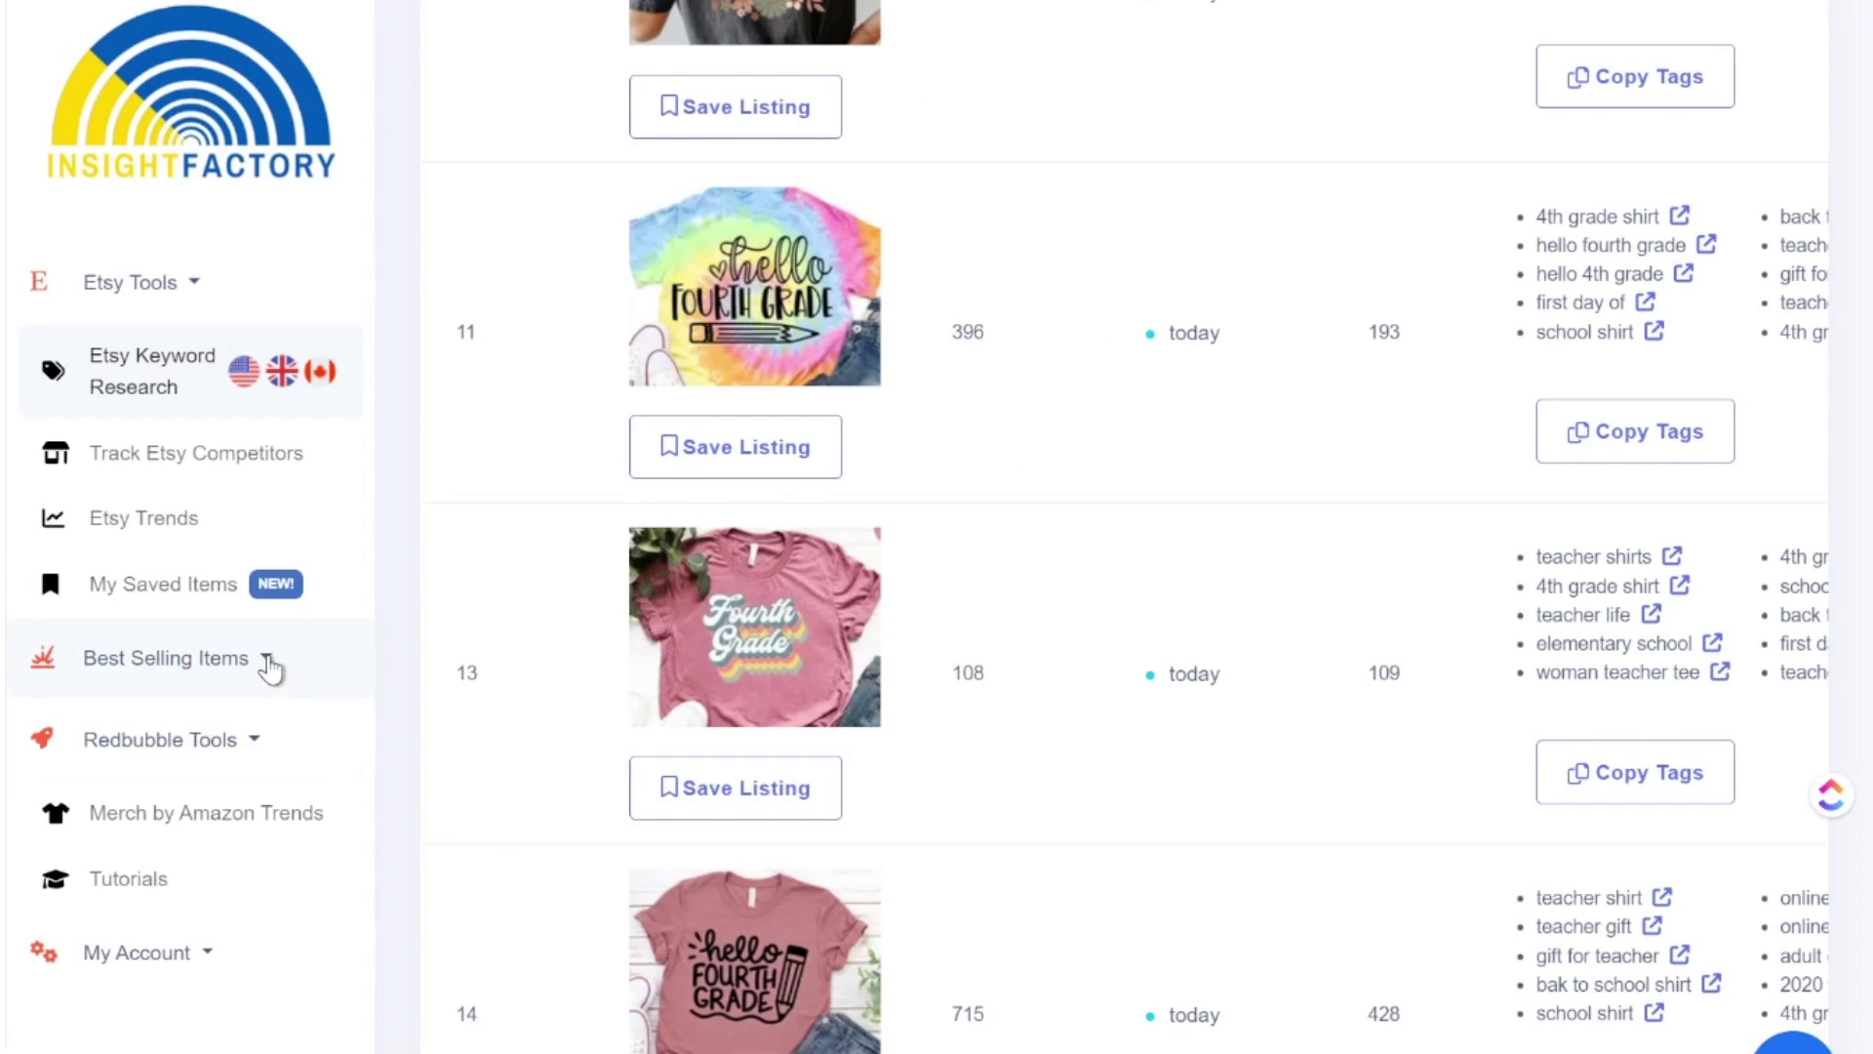
Open Shirt Niches among the best selling items and view the details of "back to school shirt for girls 4th grade".
left_click(267, 659)
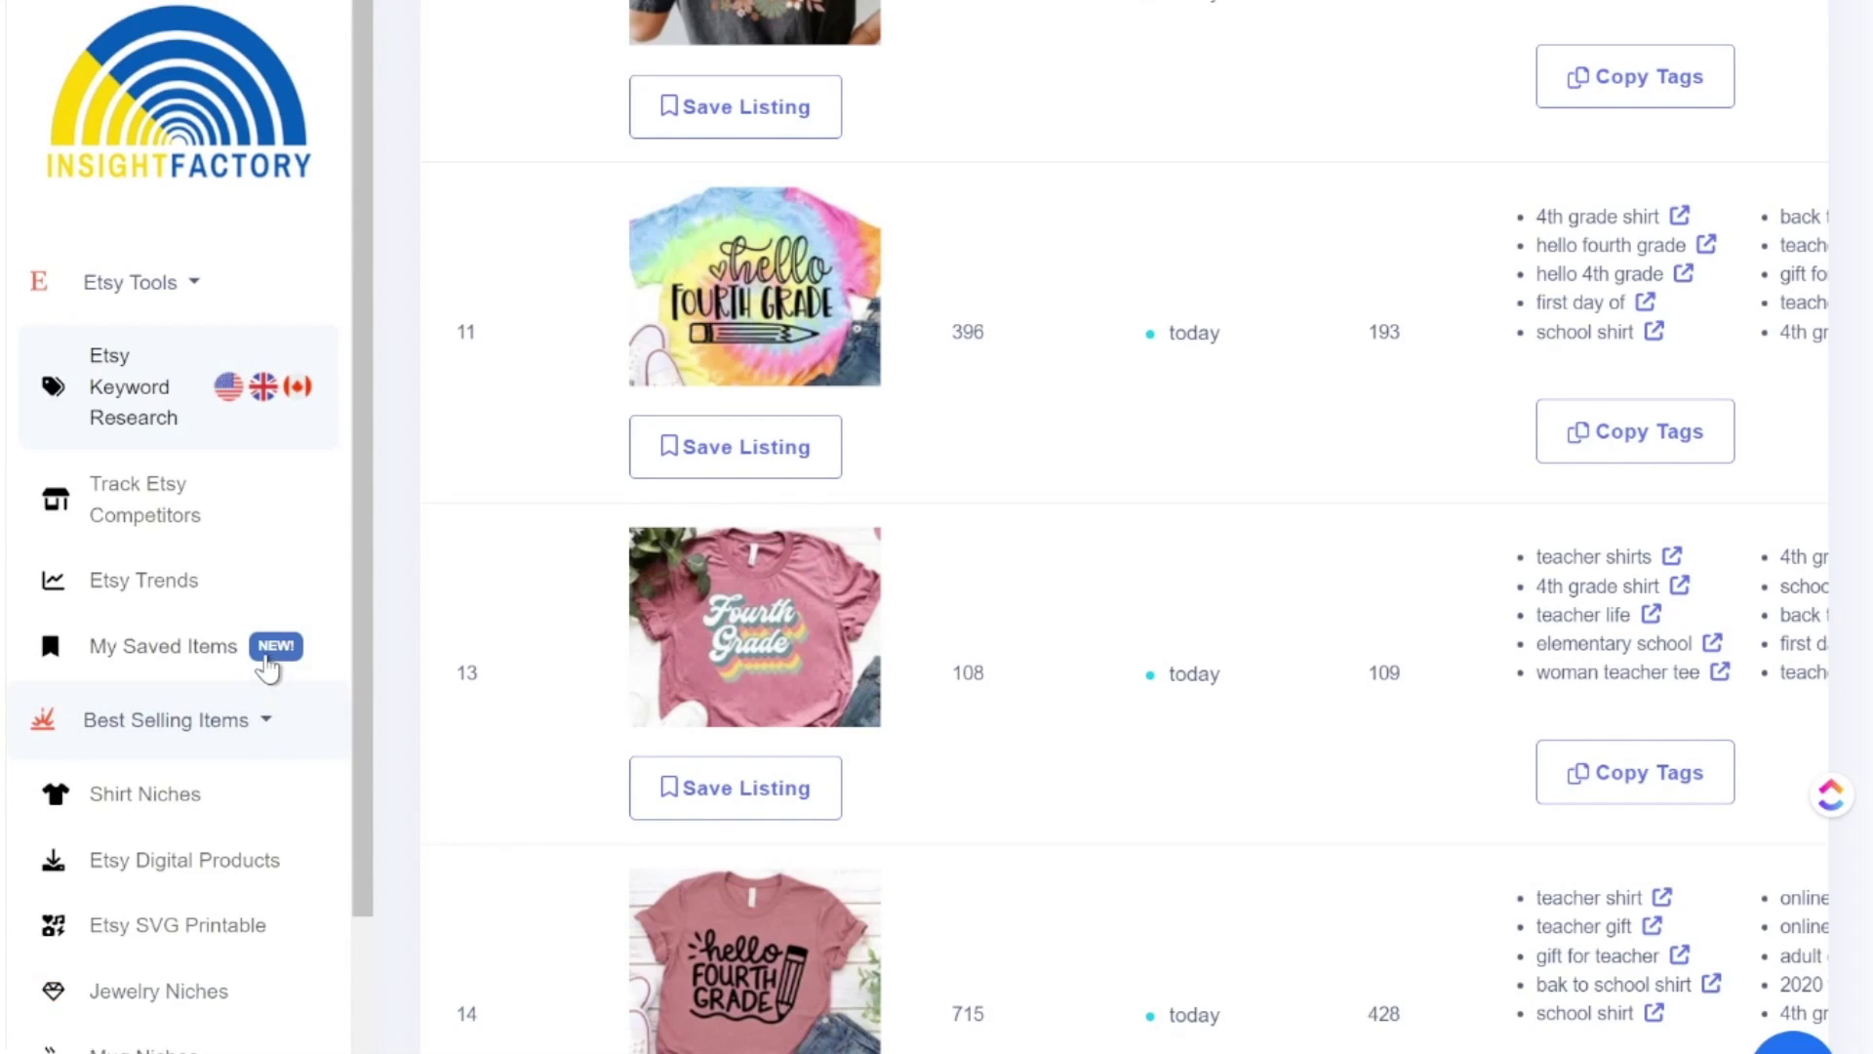
left_click(151, 798)
scroll(522, 669, "down", 2)
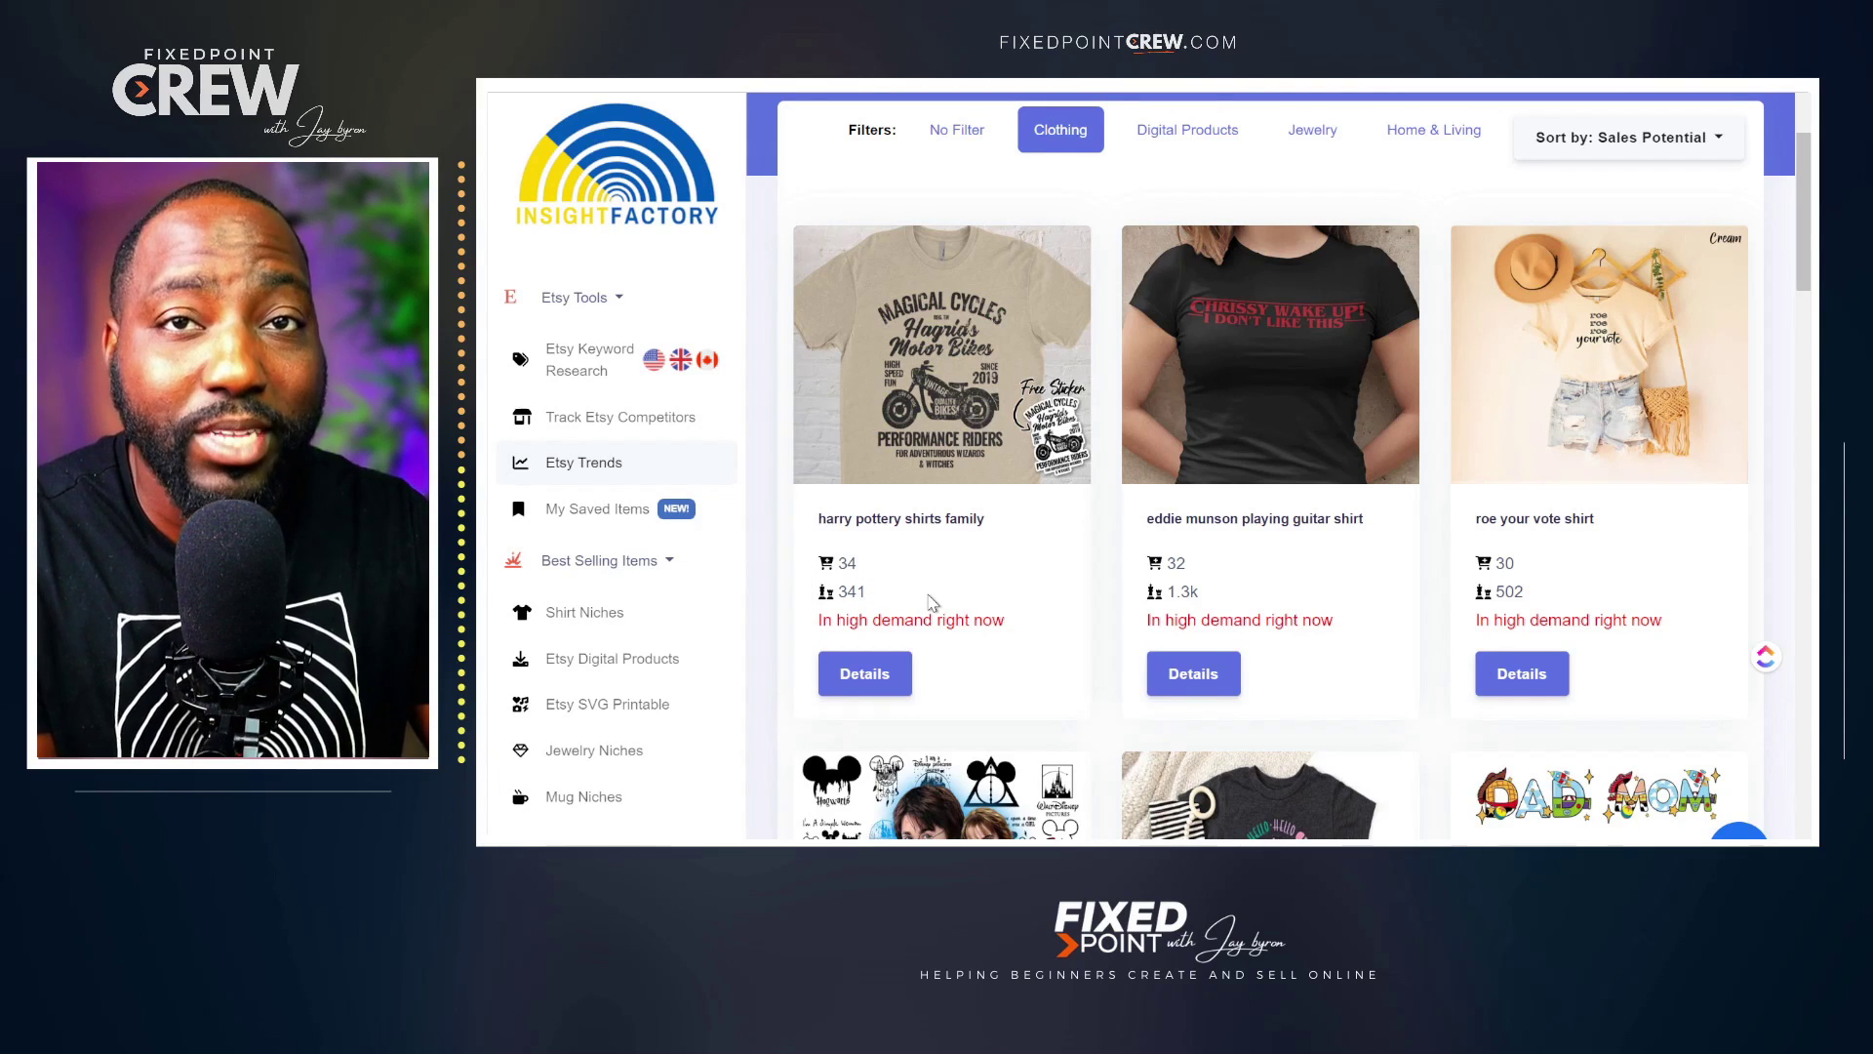
scroll(1188, 568, "down", 5)
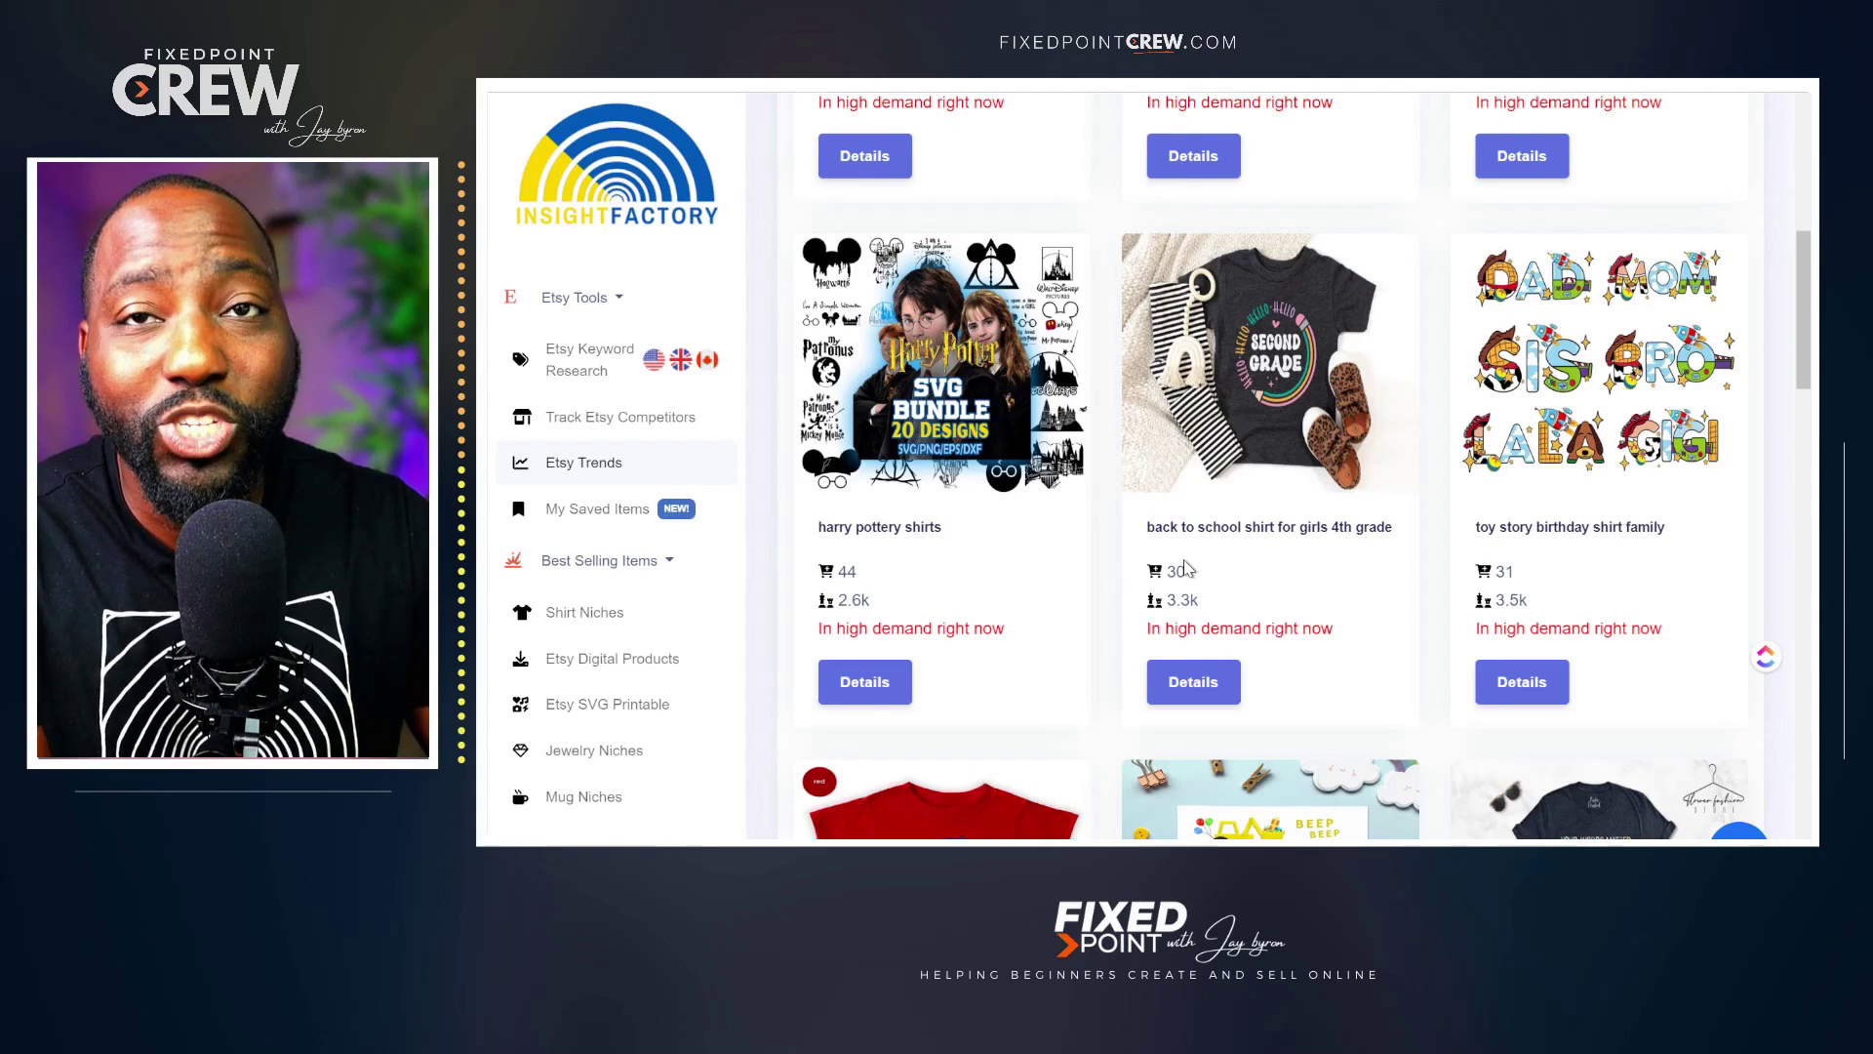
mouse_move(1169, 576)
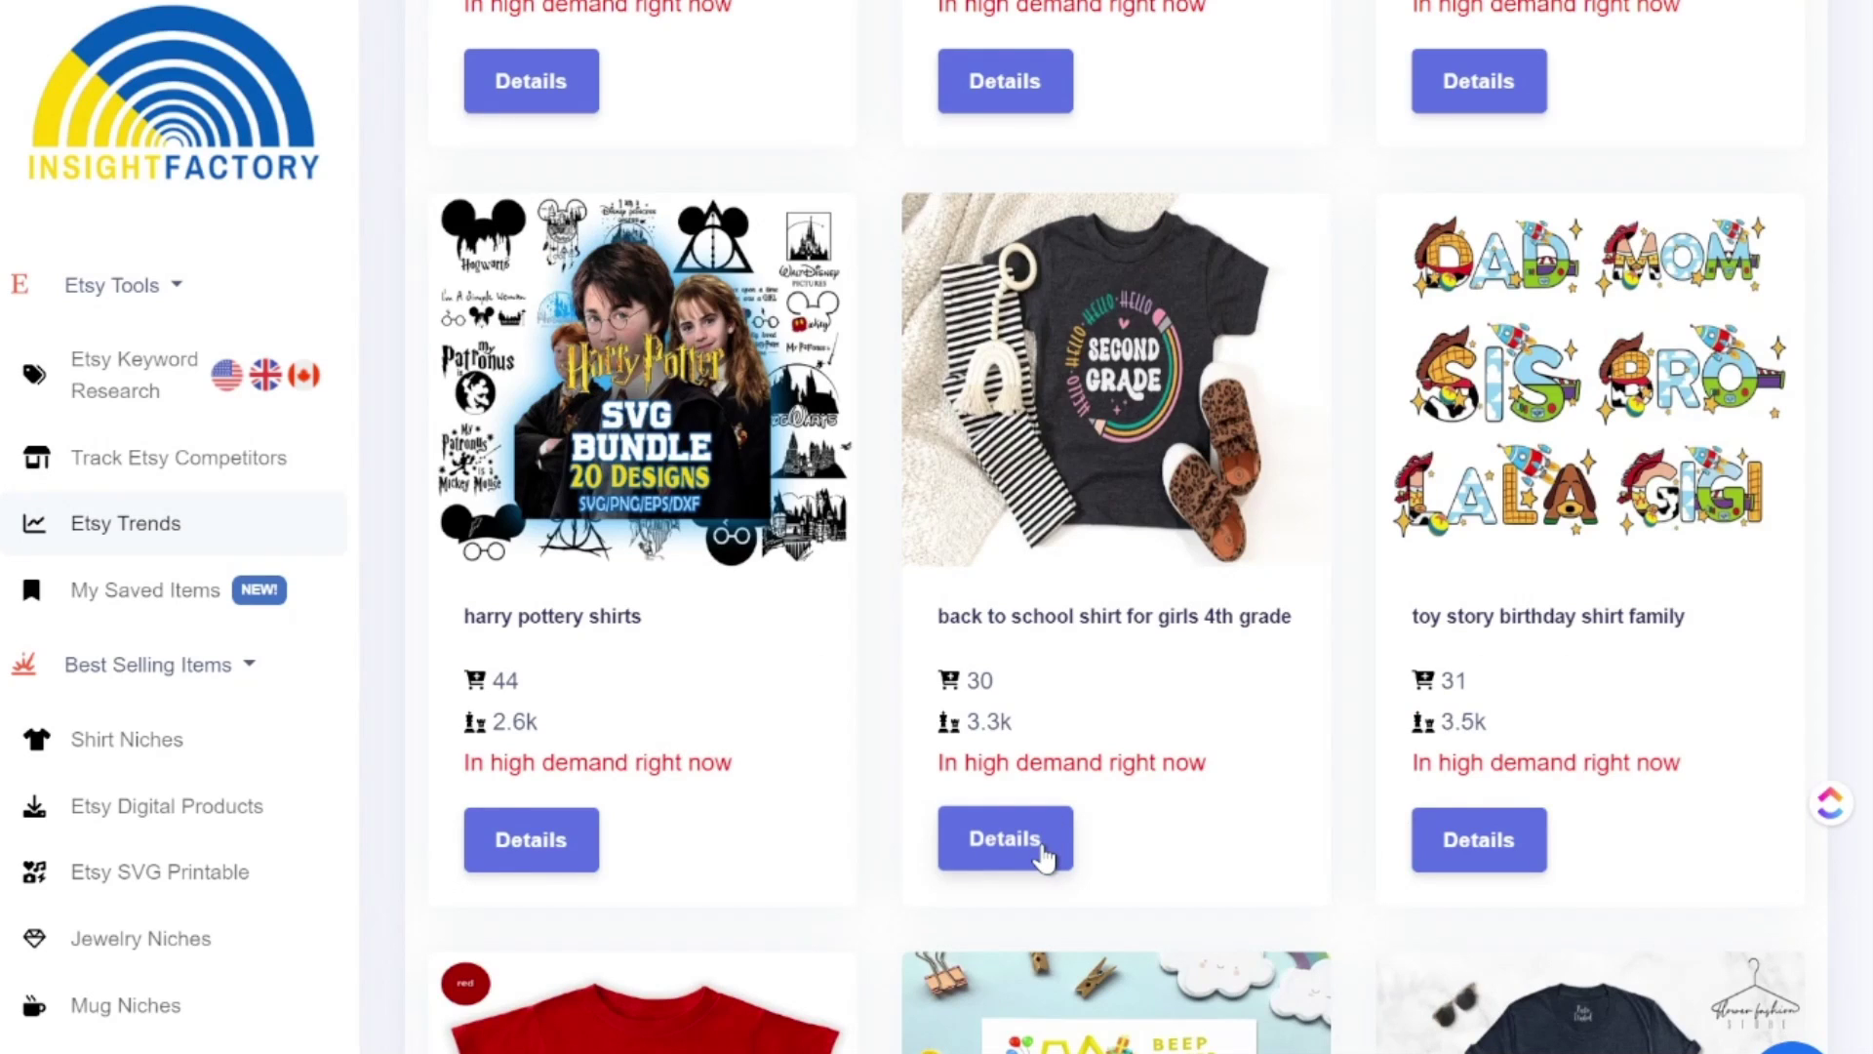
left_click(1040, 841)
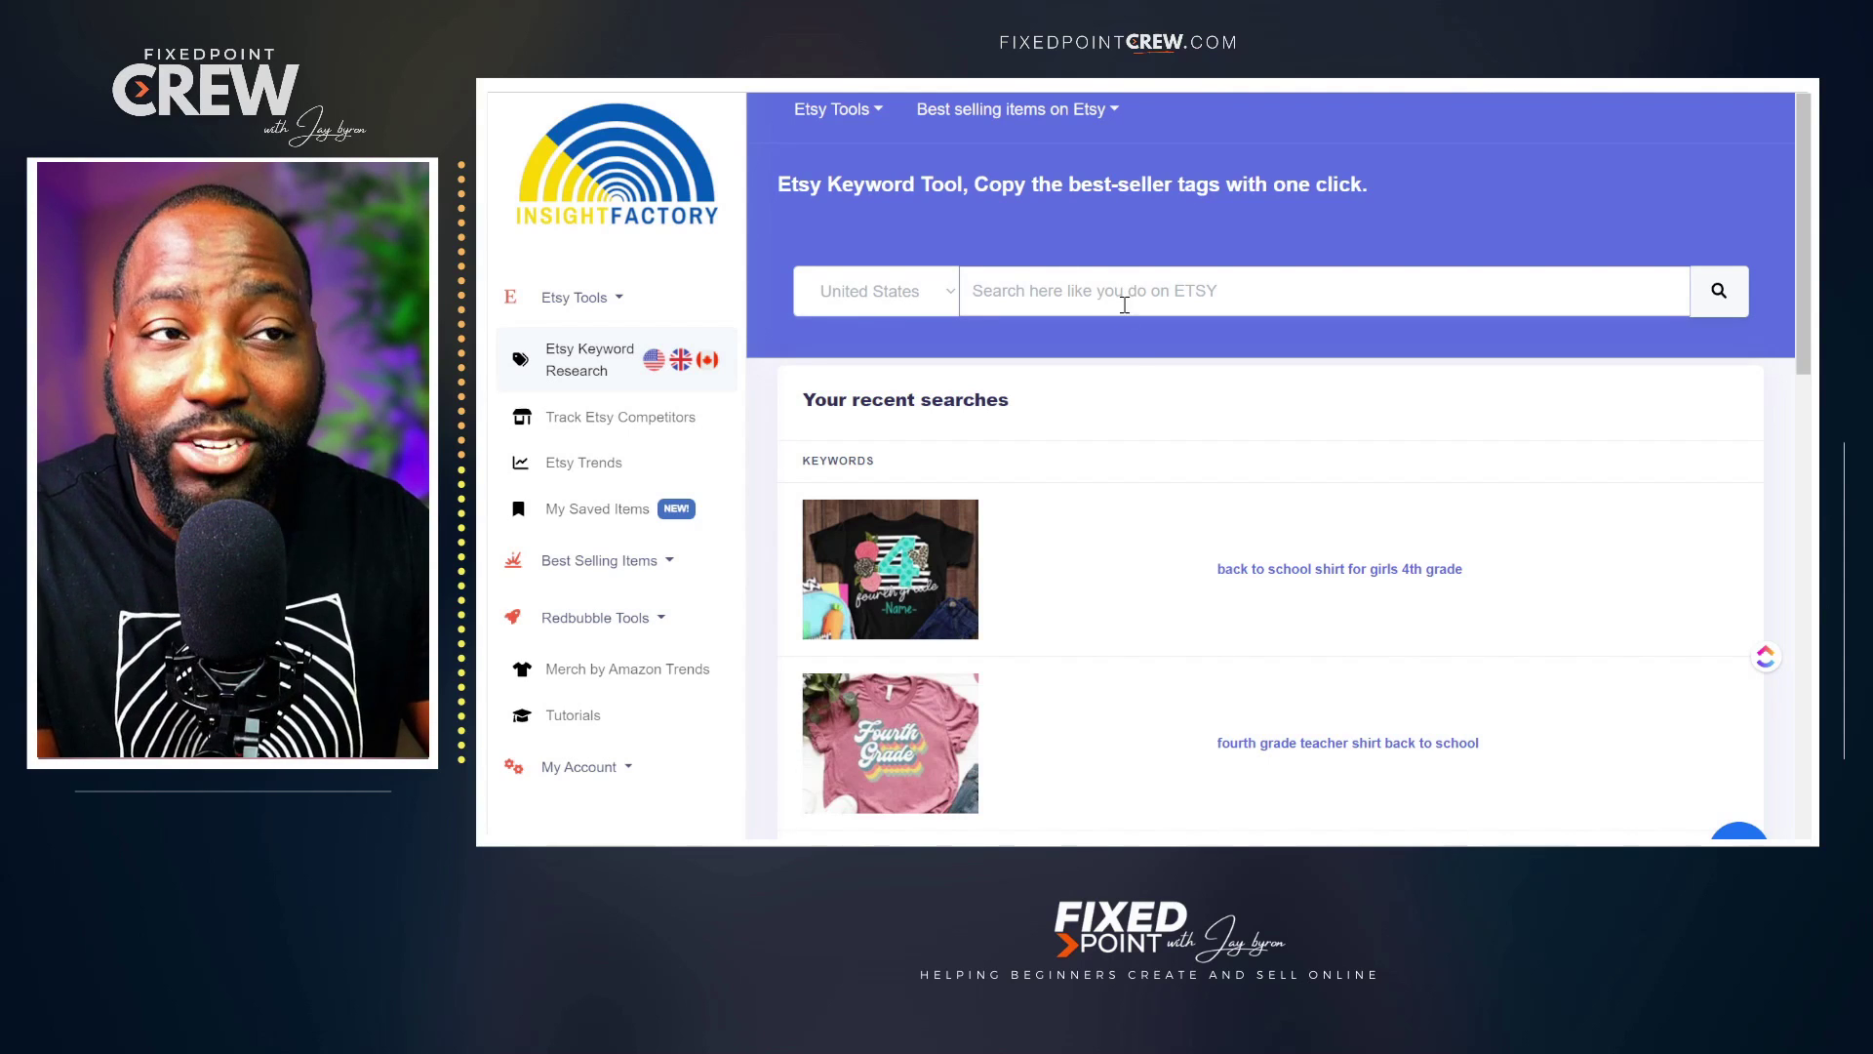
Search the Etsy Keyword Tool for "back to school shirt" in the United States.
type("back to school shirt")
key("Return")
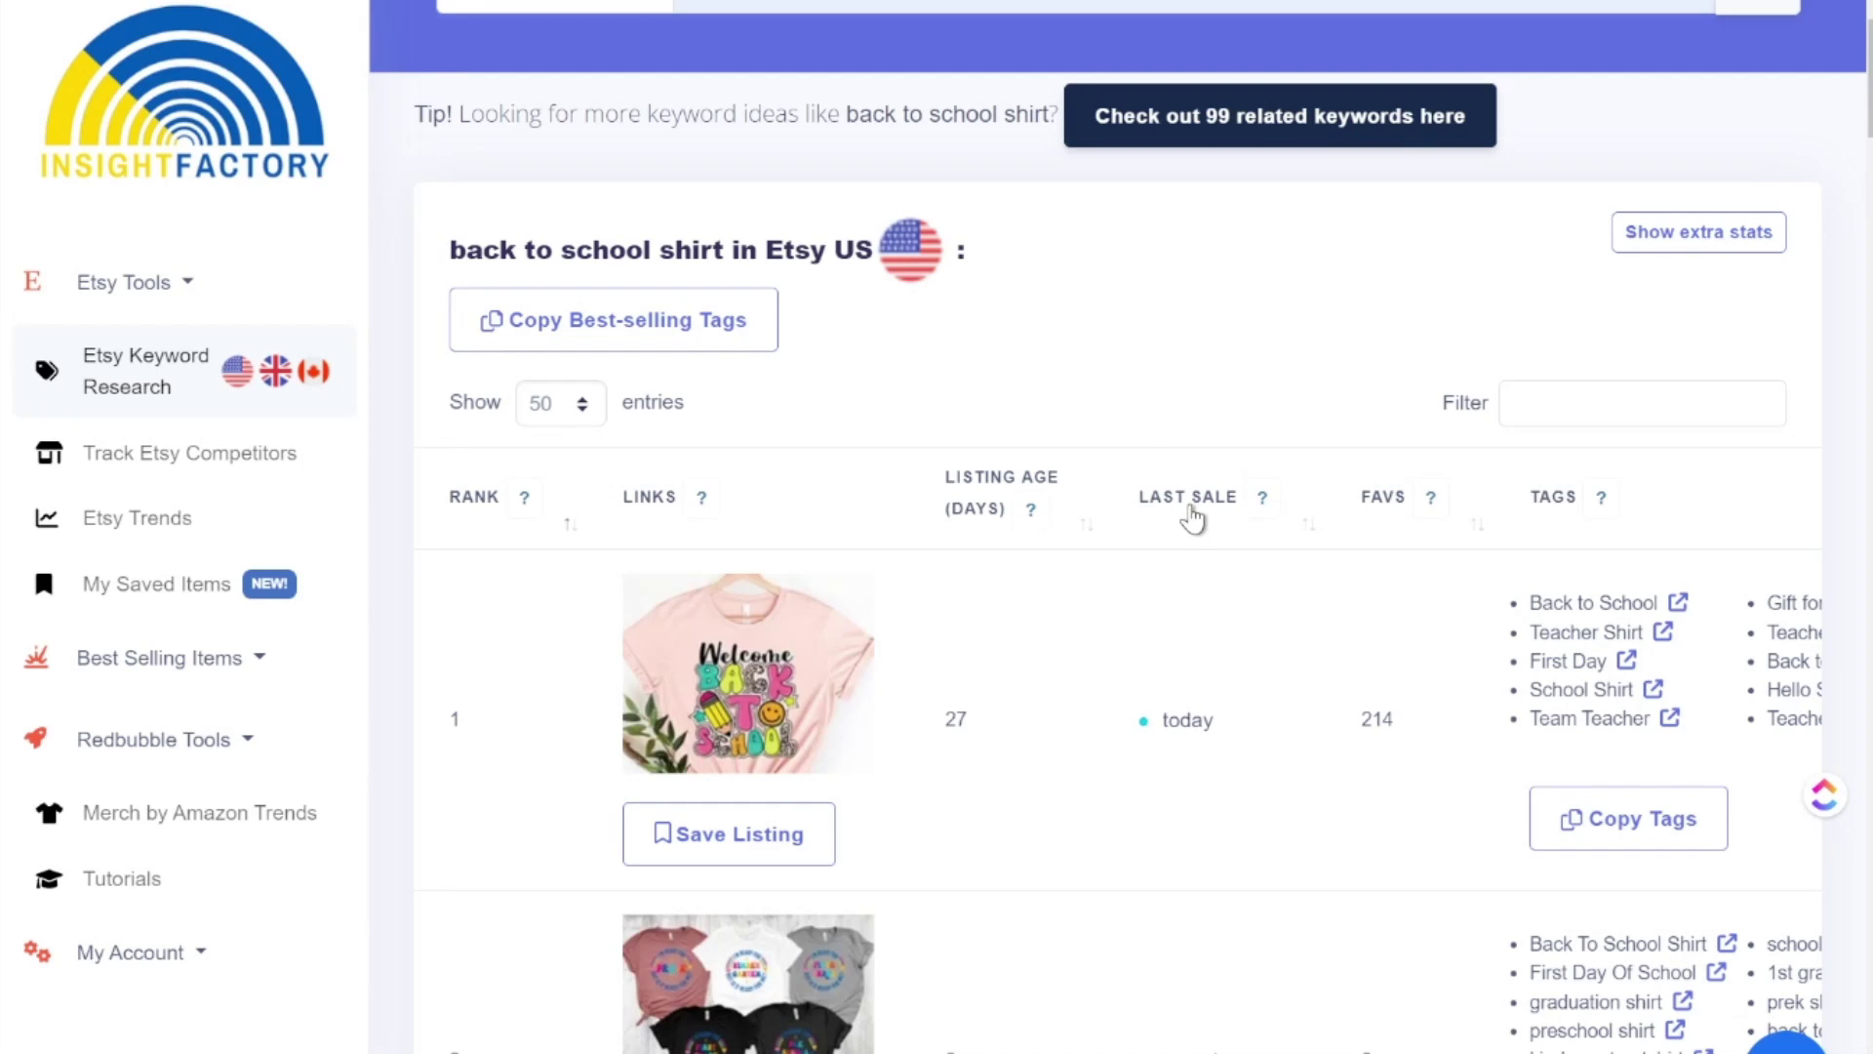
Save the listings ranked 1 through 7 in the "back to school shirt" results.
scroll(1322, 462, "down", 3)
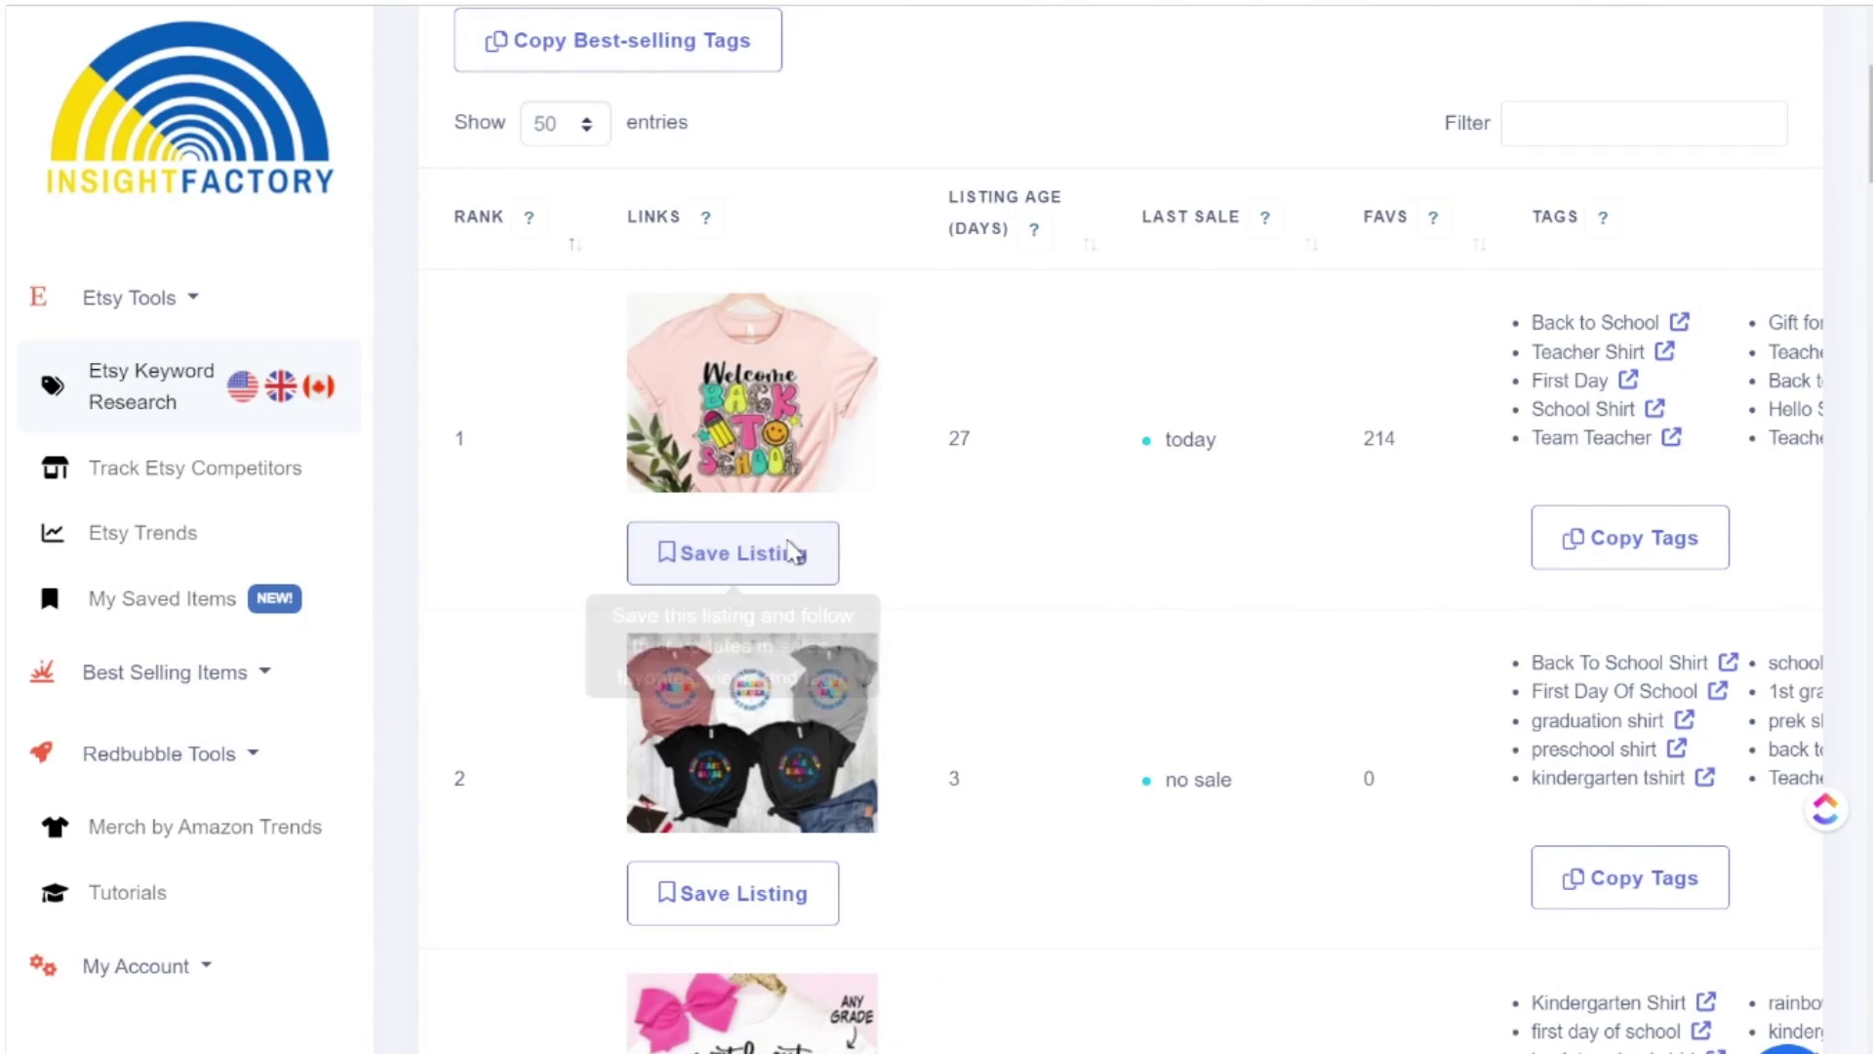
left_click(998, 476)
left_click(741, 903)
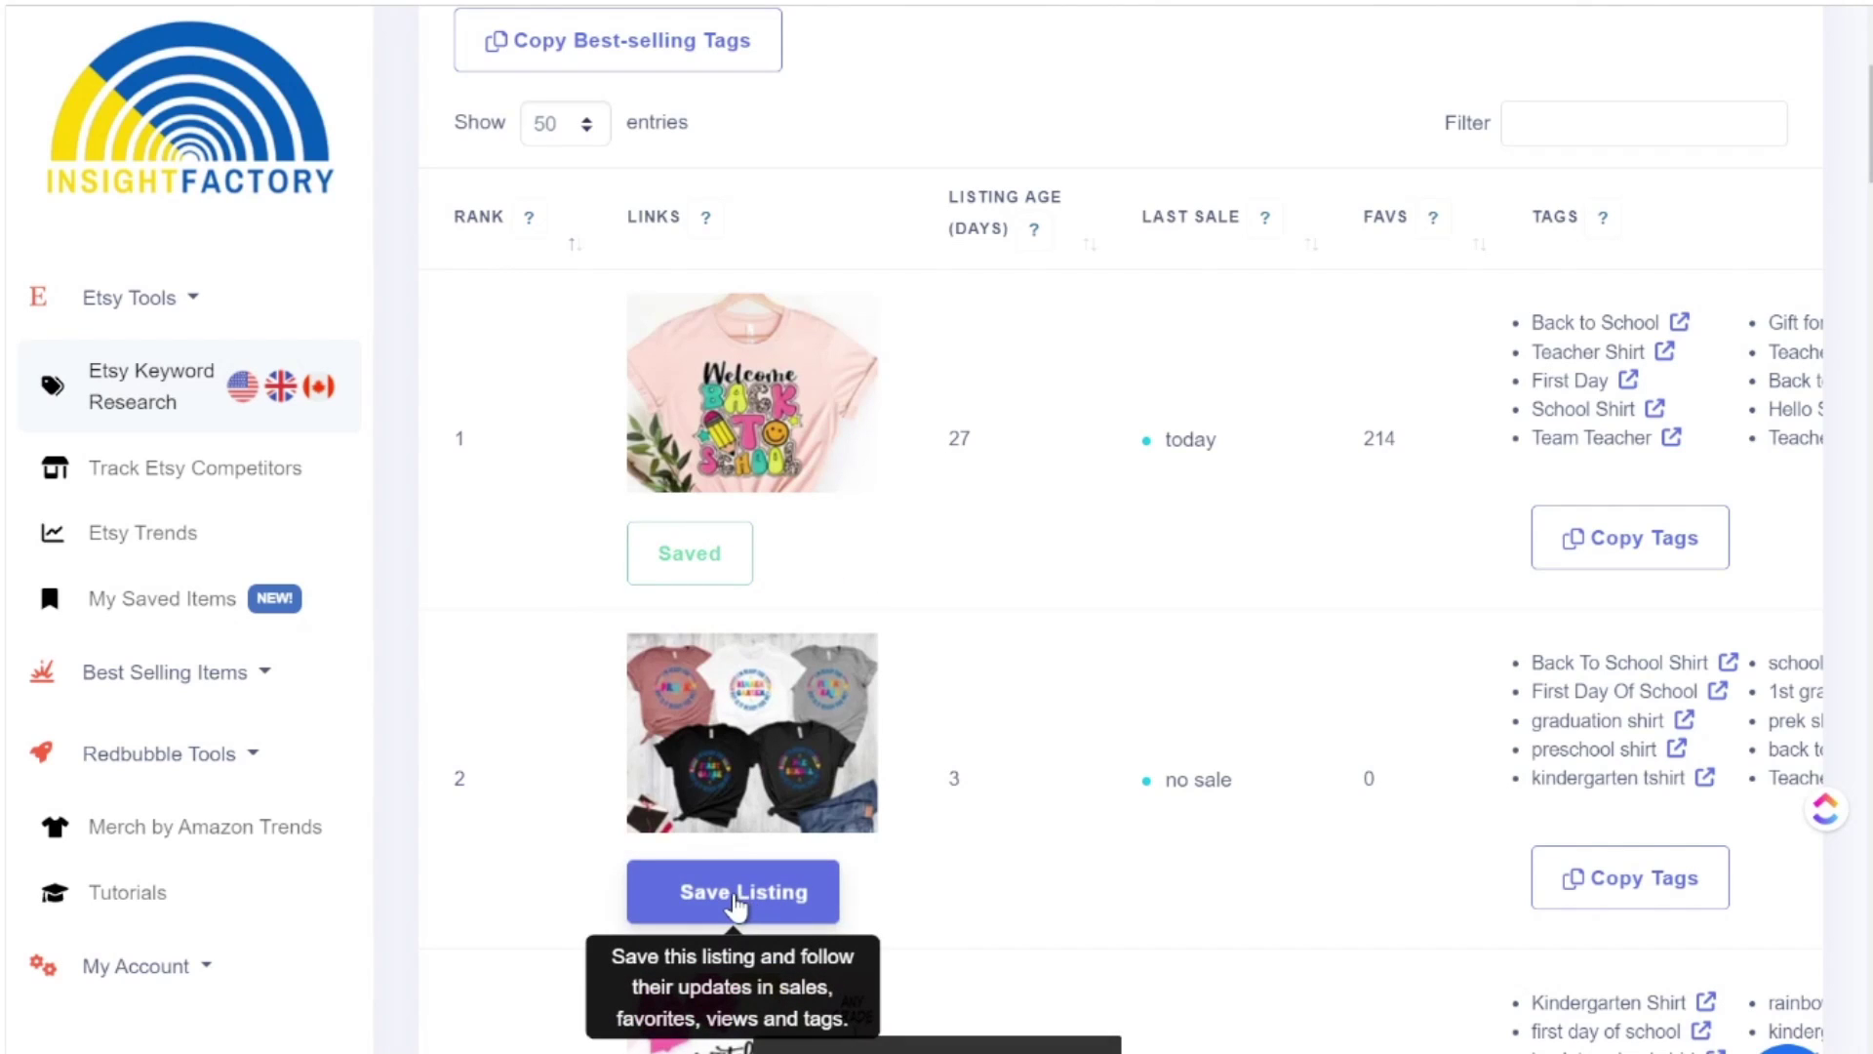
scroll(705, 659, "down", 5)
left_click(705, 659)
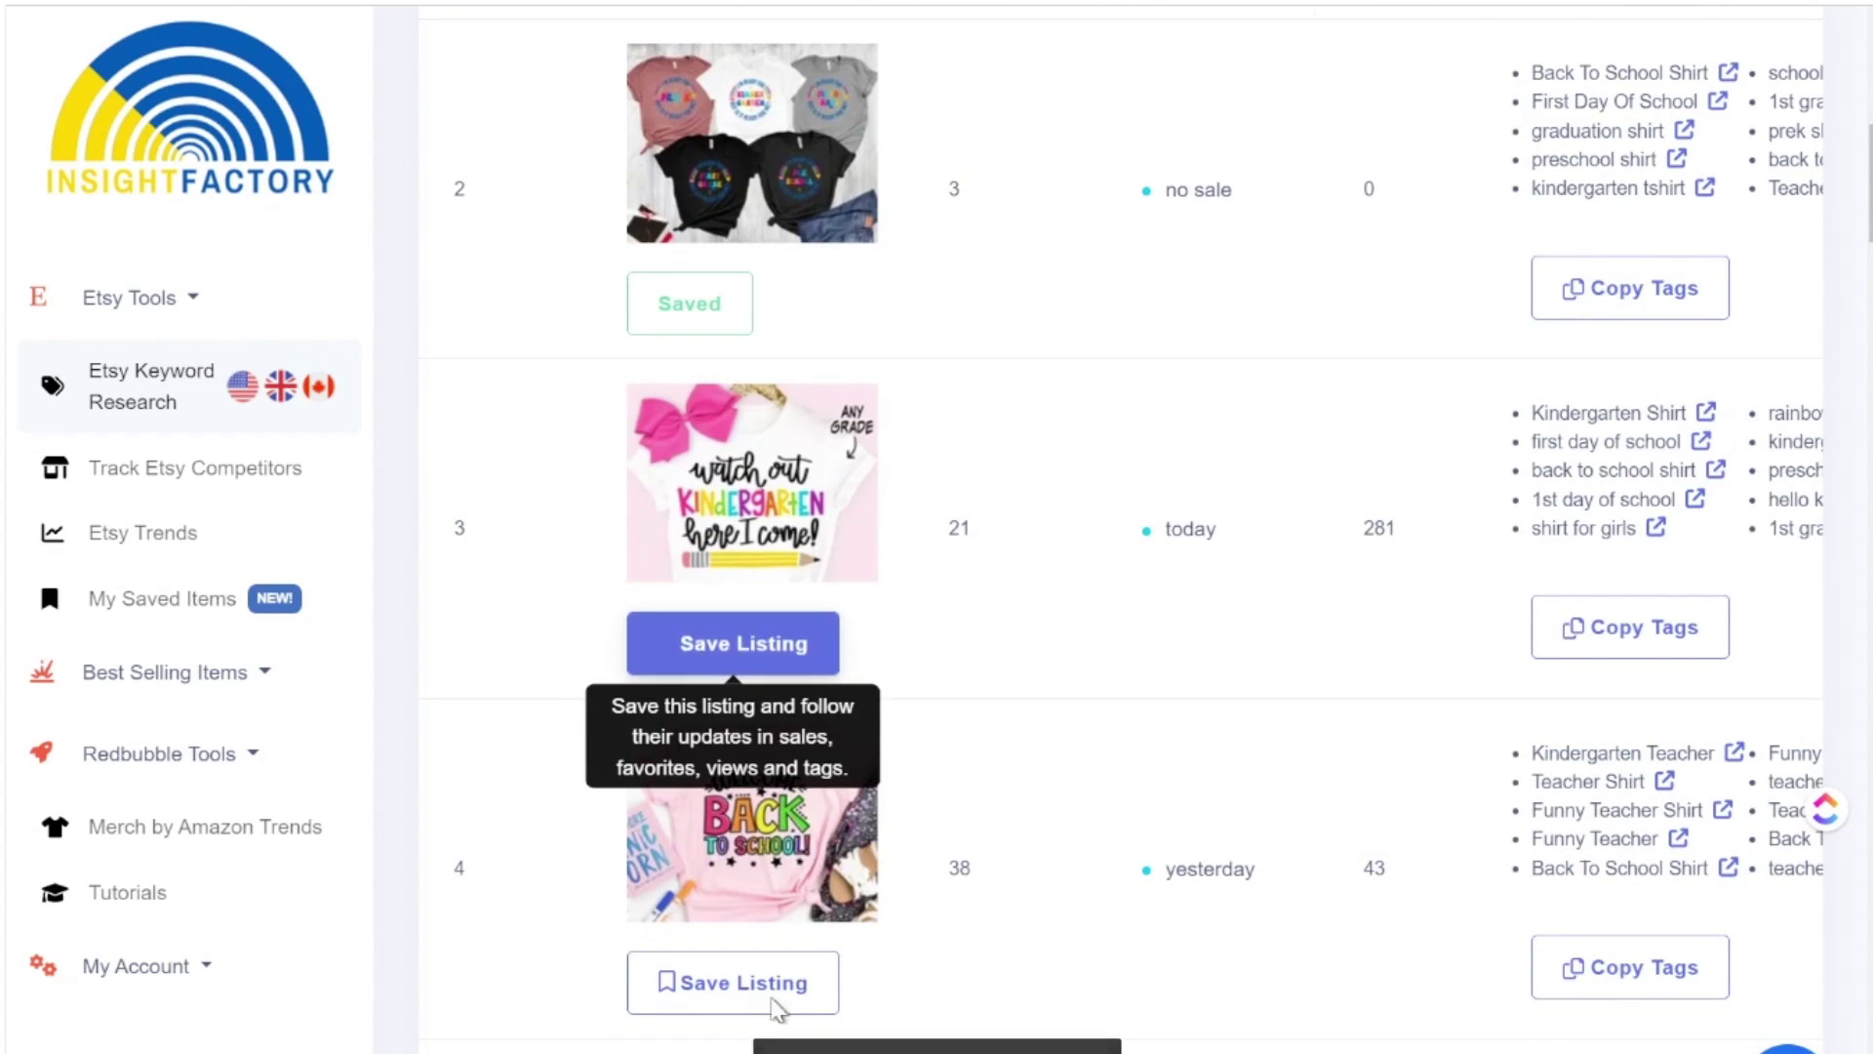
left_click(693, 980)
scroll(742, 937, "down", 4)
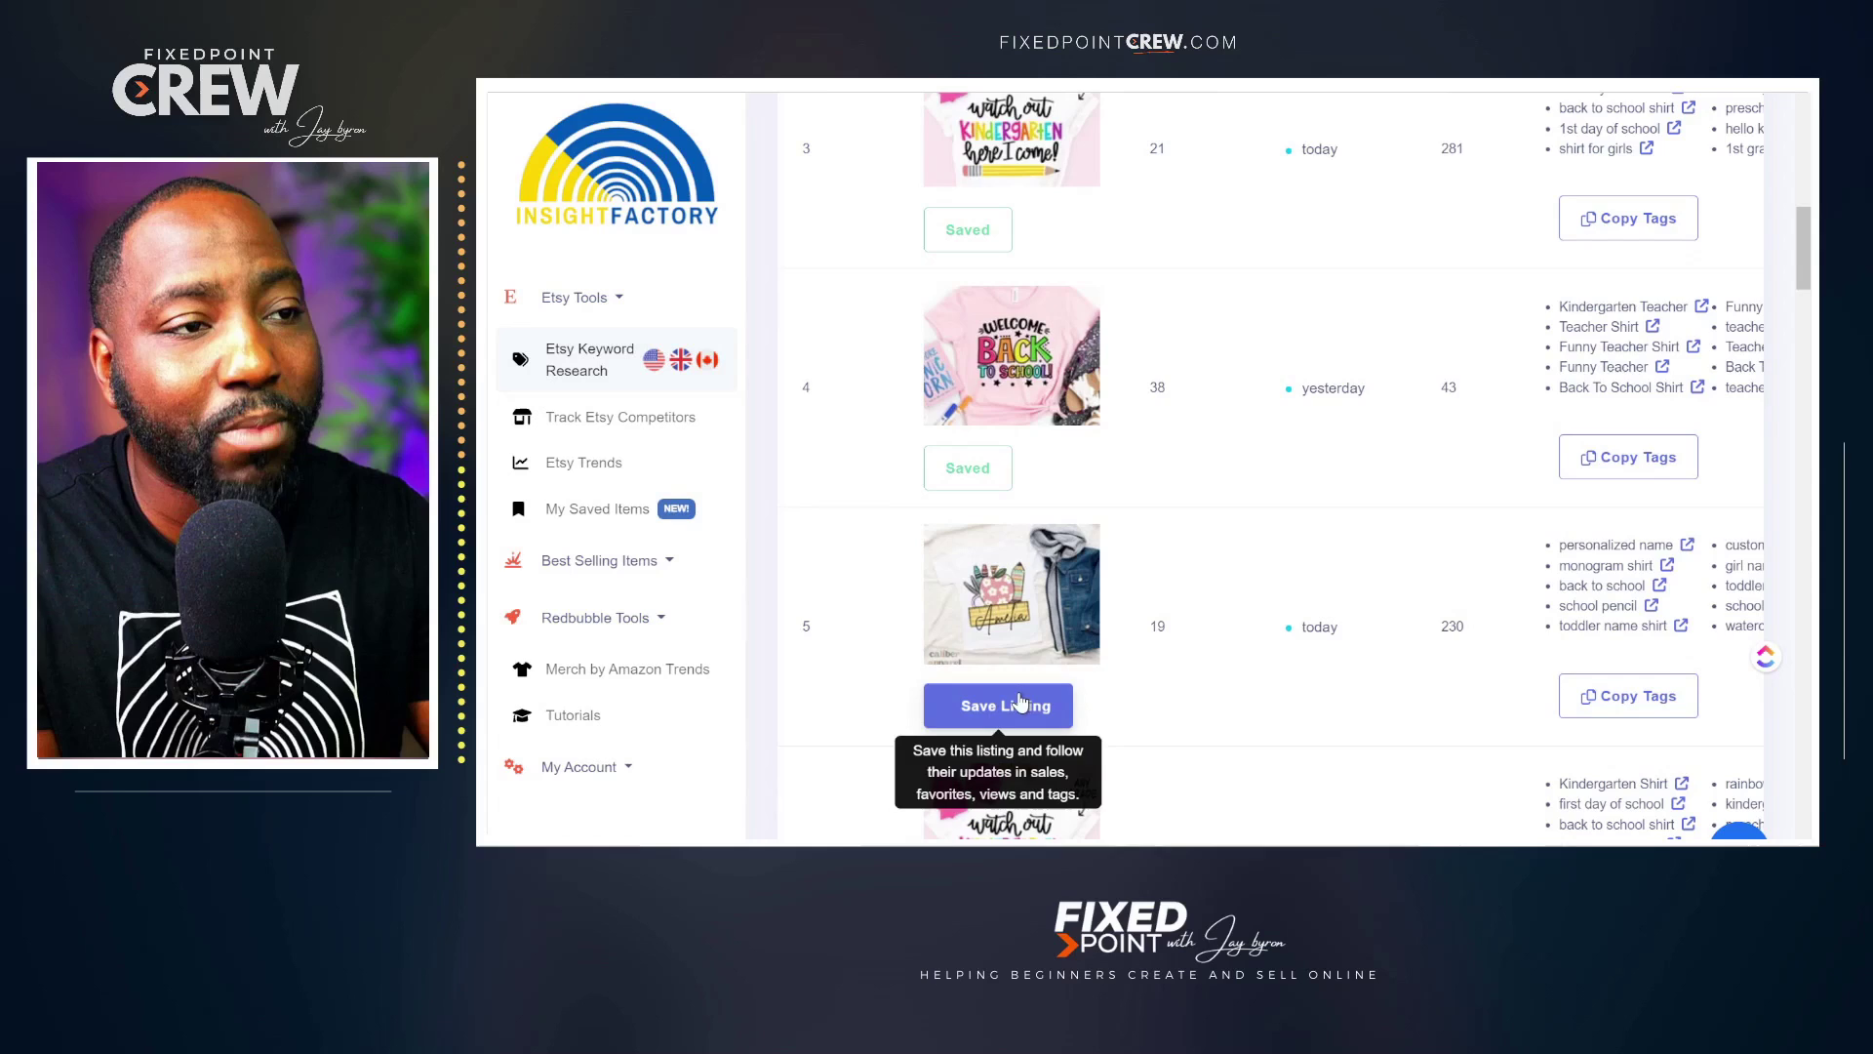
left_click(776, 875)
scroll(780, 859, "down", 3)
left_click(1056, 634)
scroll(1057, 653, "down", 3)
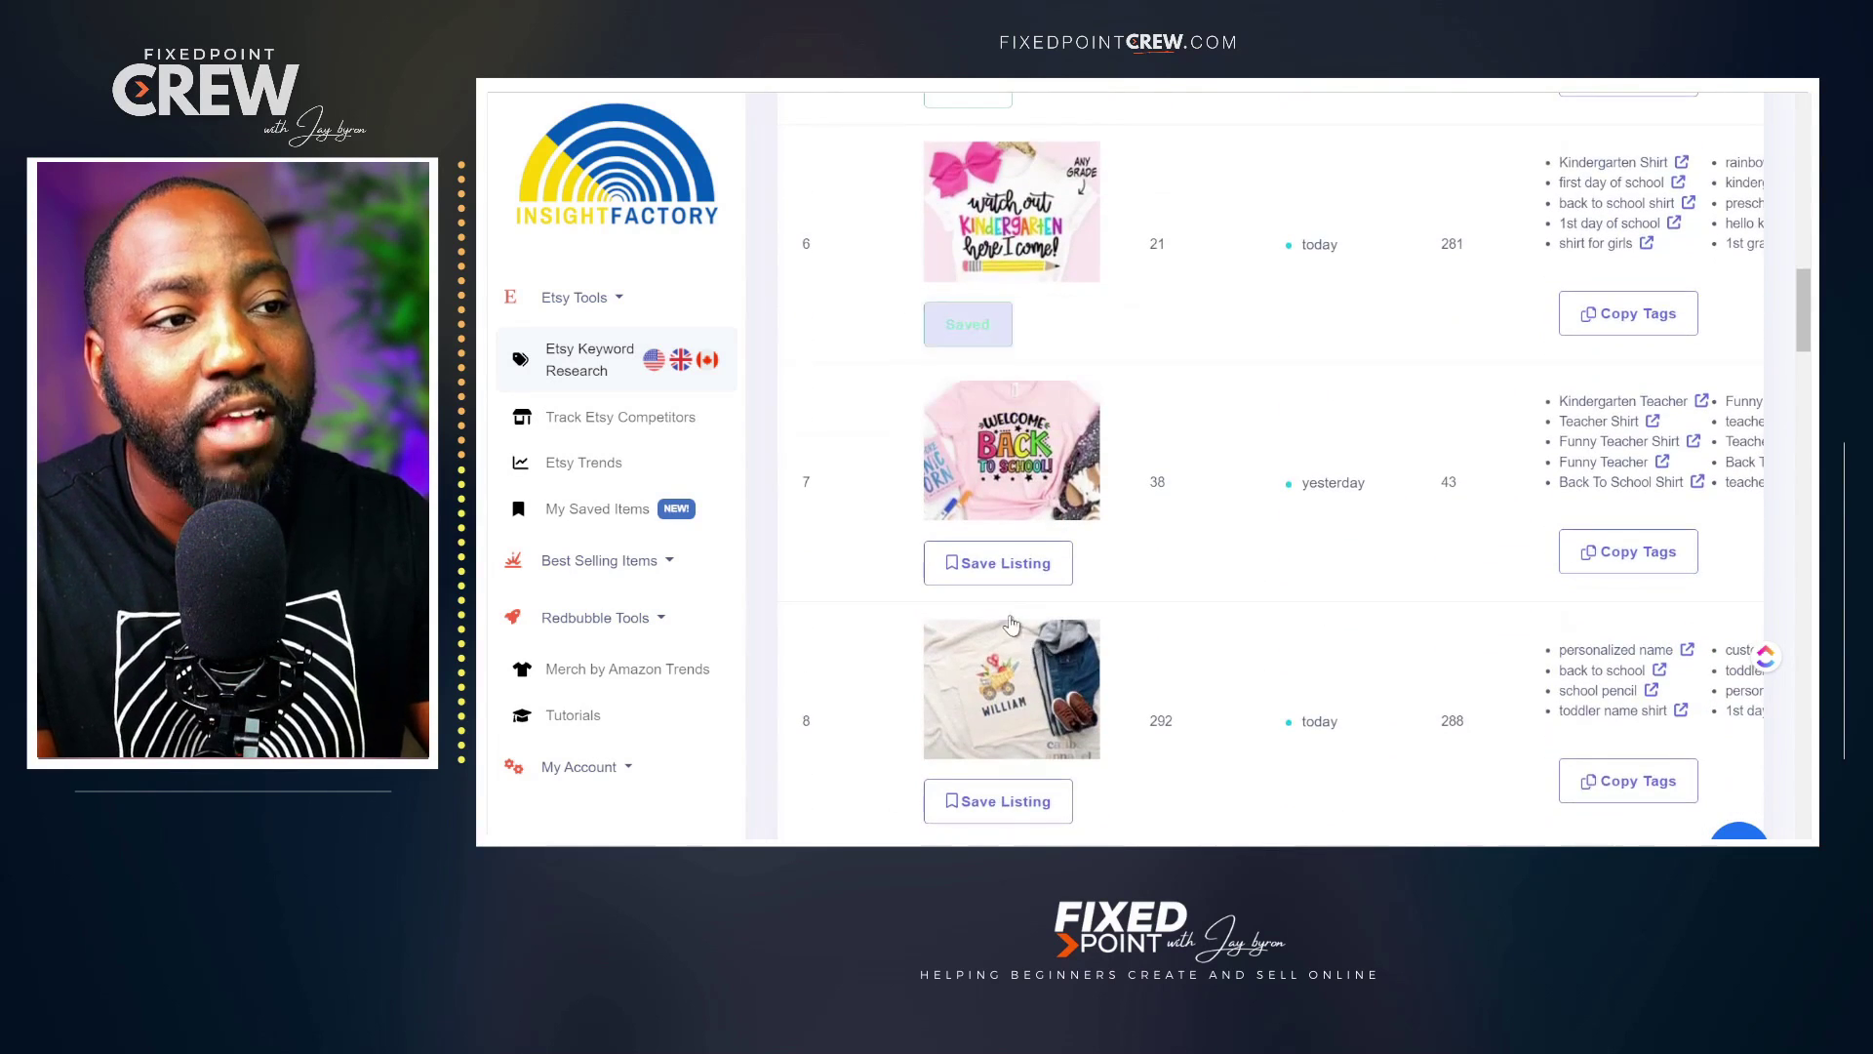
left_click(1003, 575)
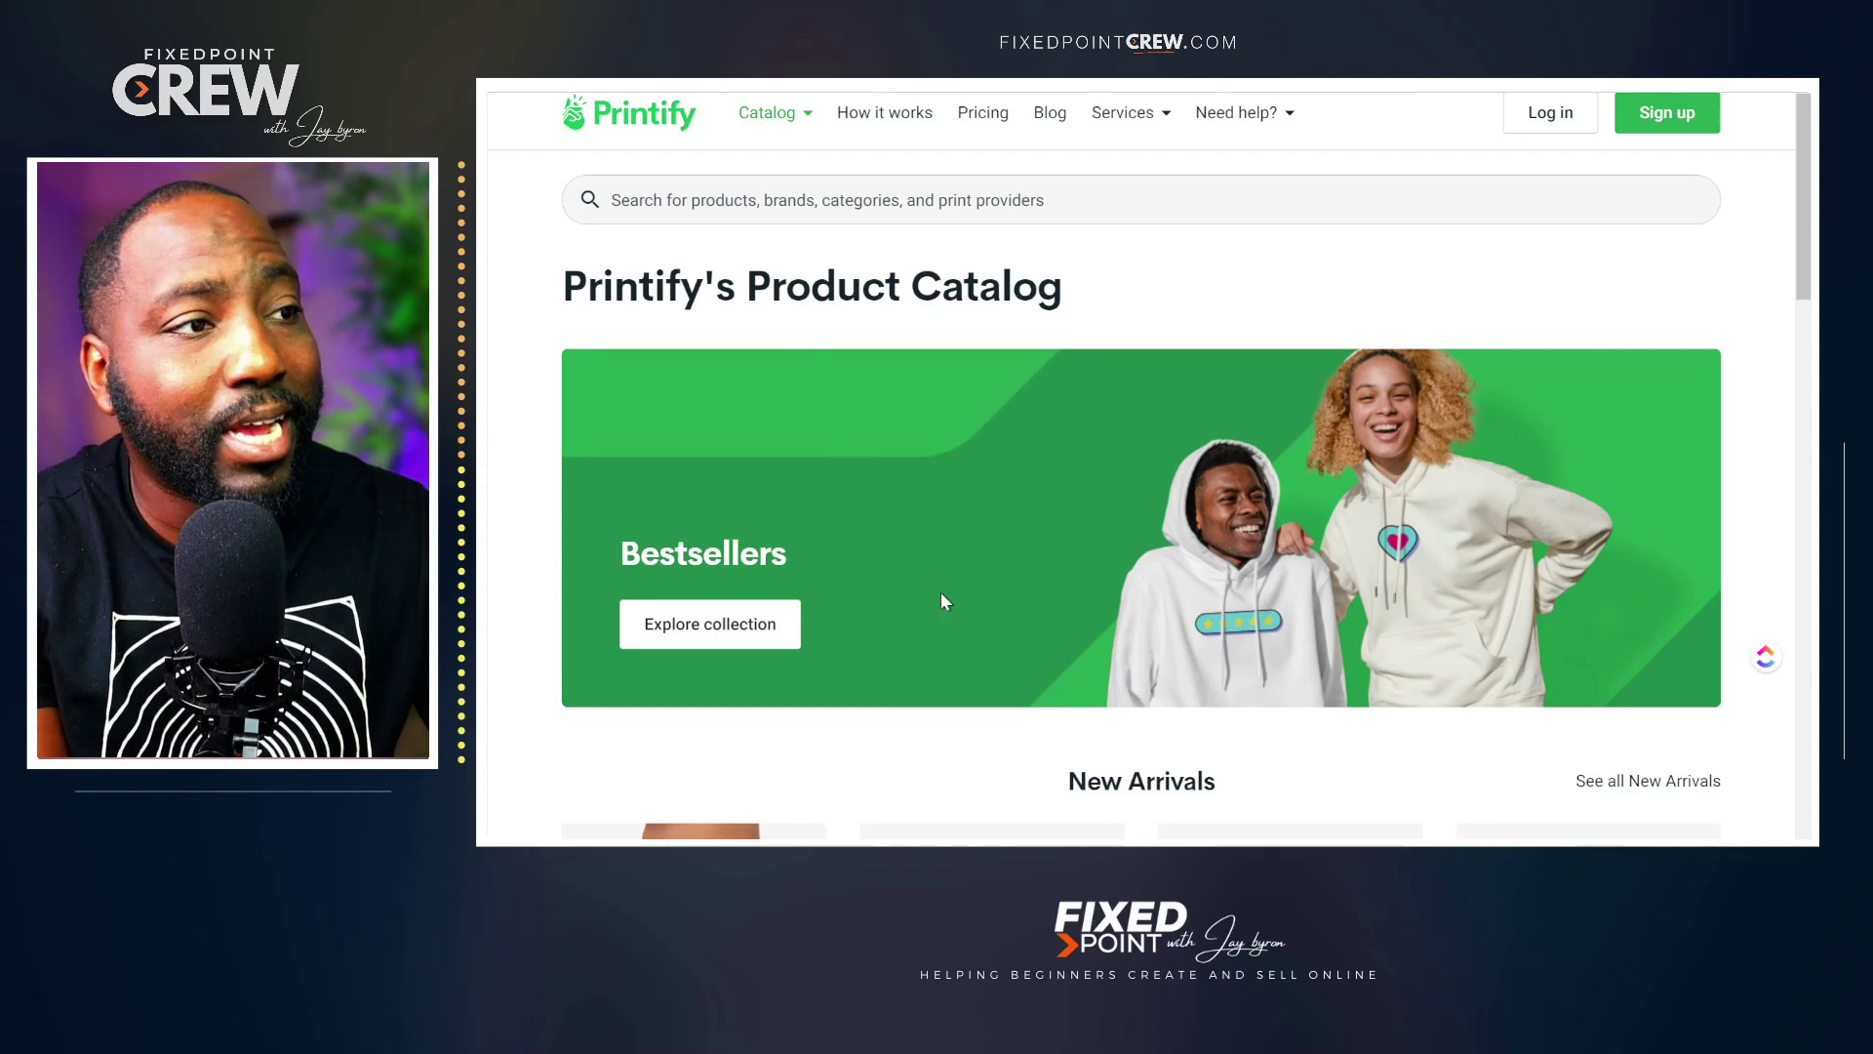
Browse Printify's product catalog and open the Bottles & Tumblers category under Home & Living.
scroll(942, 595, "down", 4)
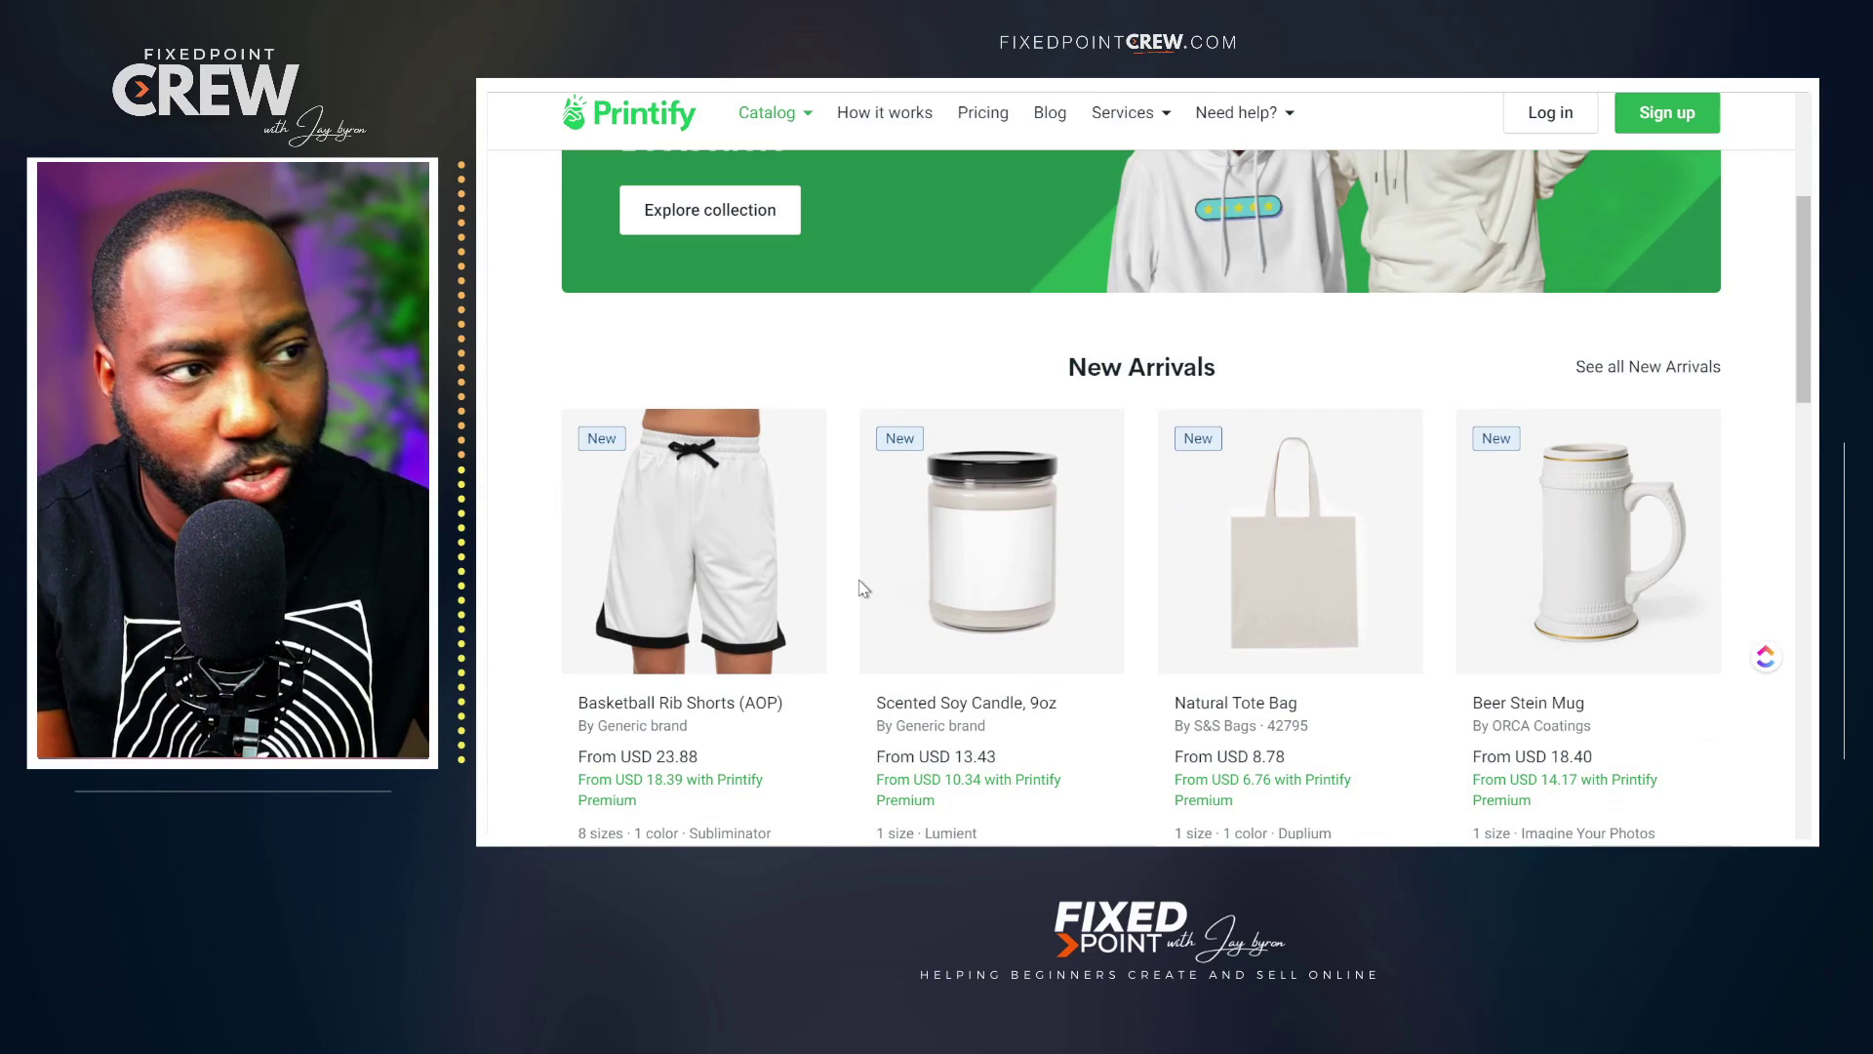
scroll(862, 587, "down", 2)
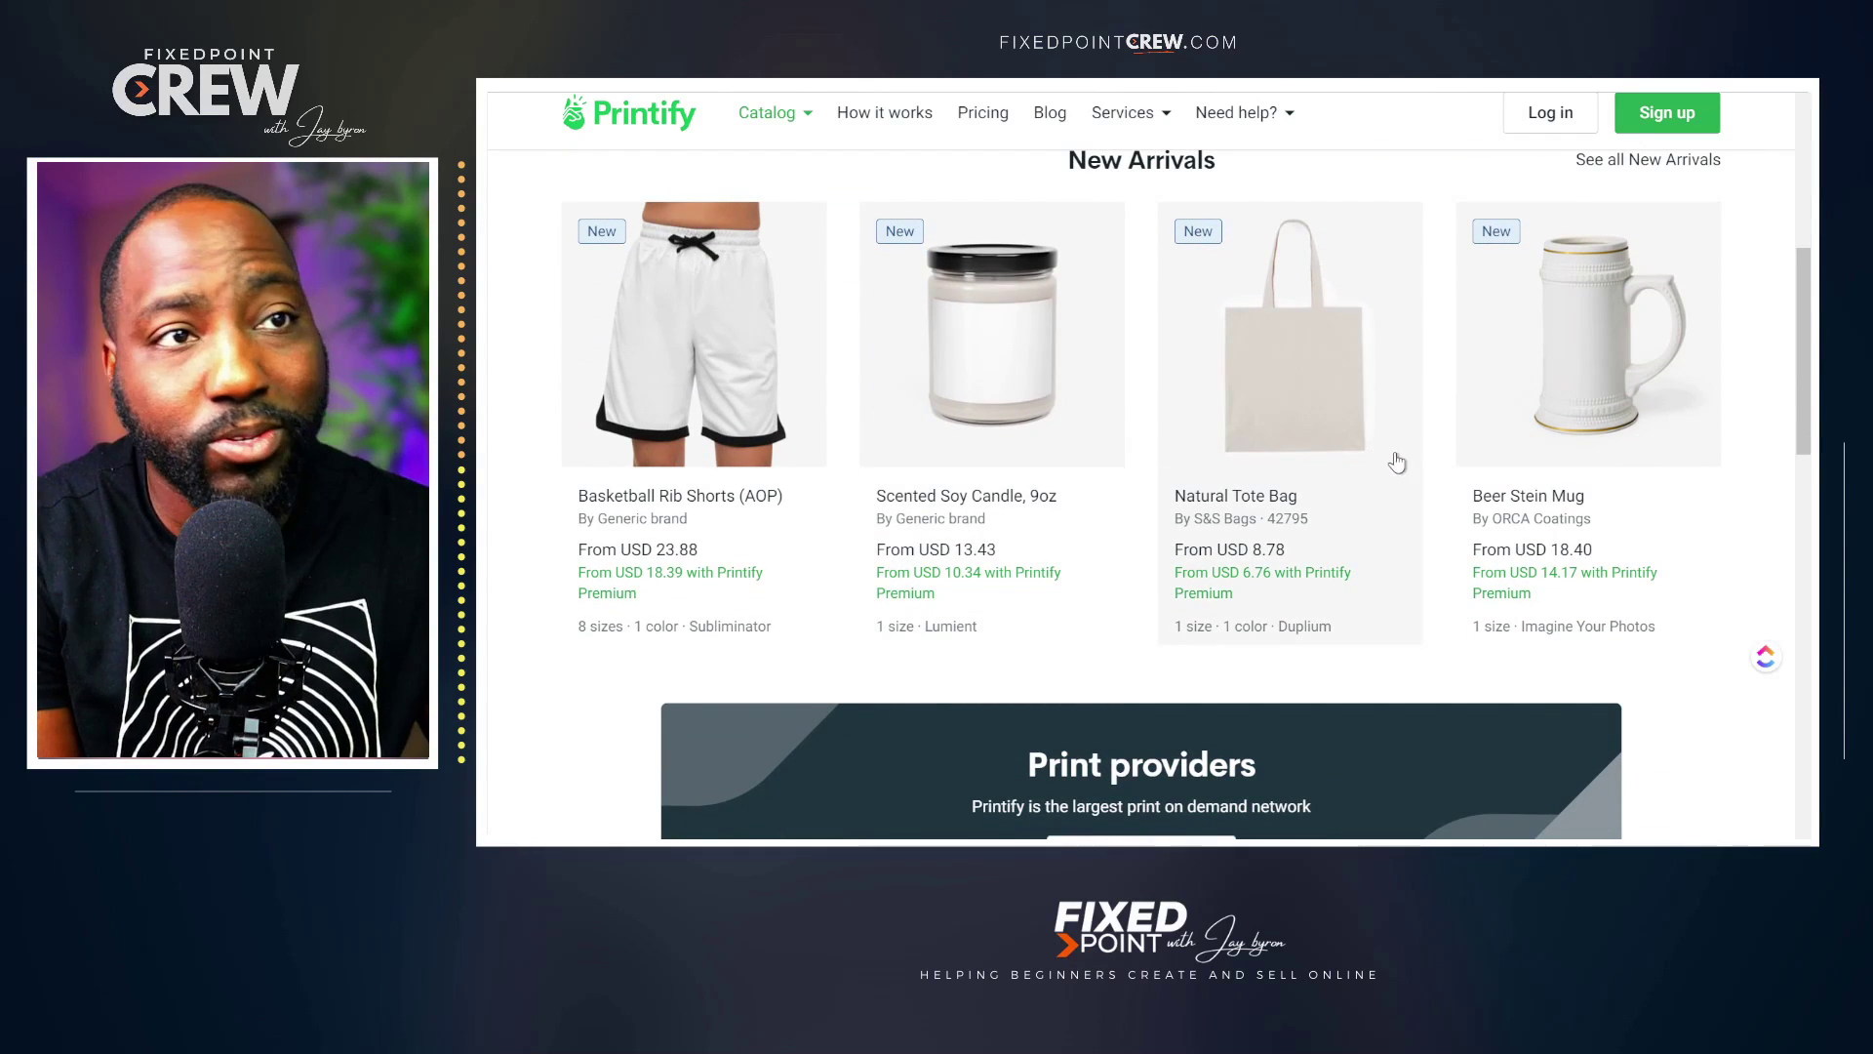
scroll(1307, 493, "down", 8)
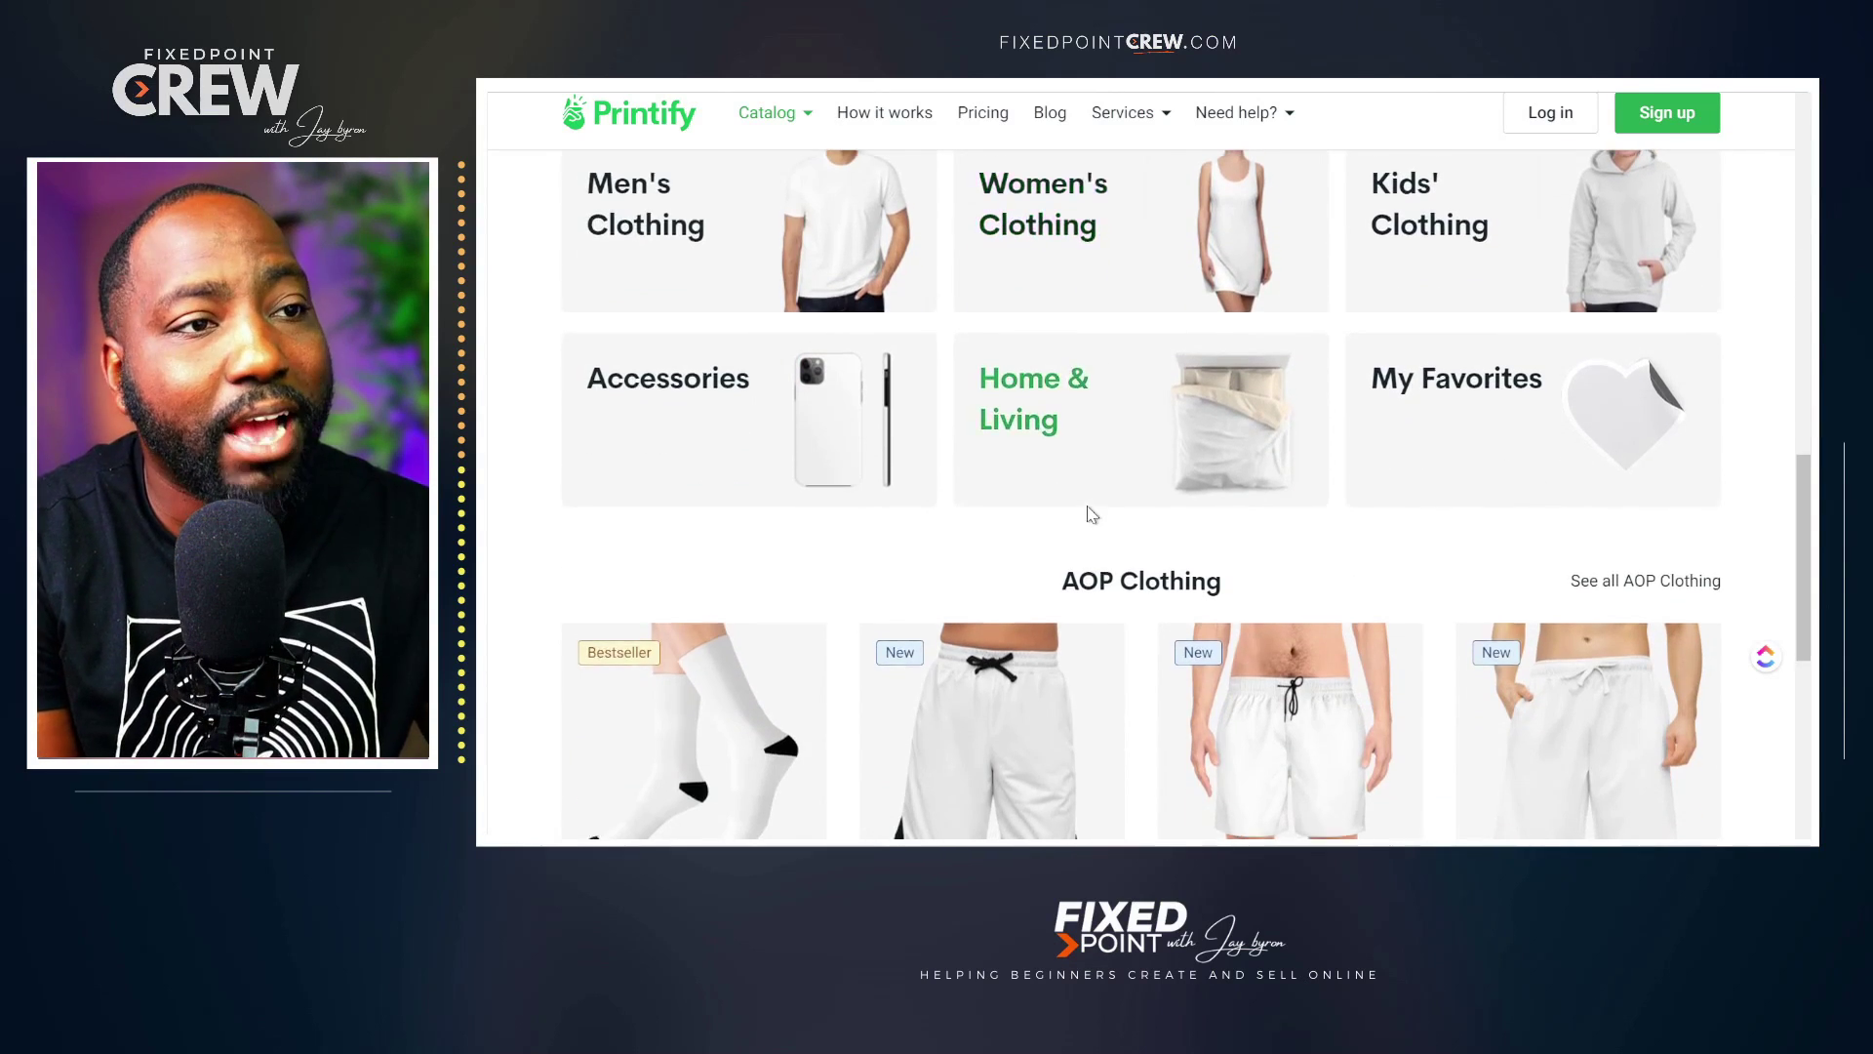
scroll(1091, 514, "down", 10)
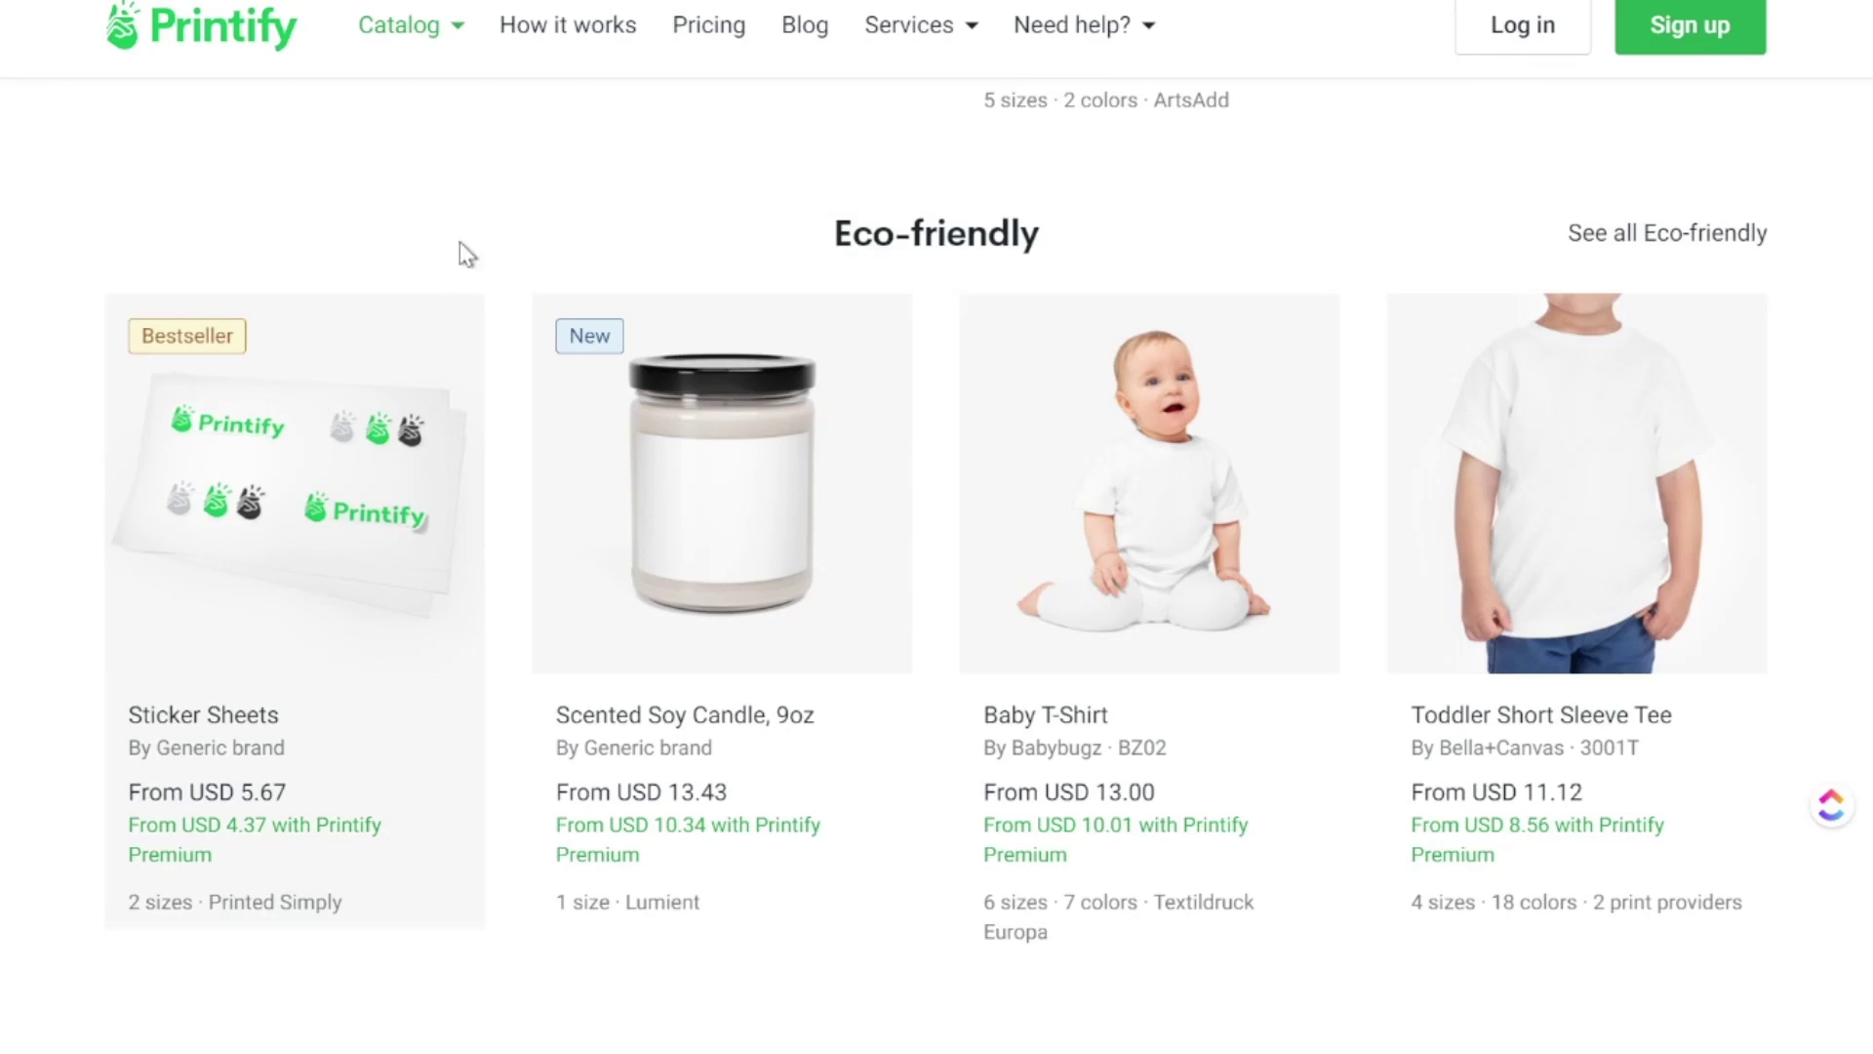
mouse_move(452, 42)
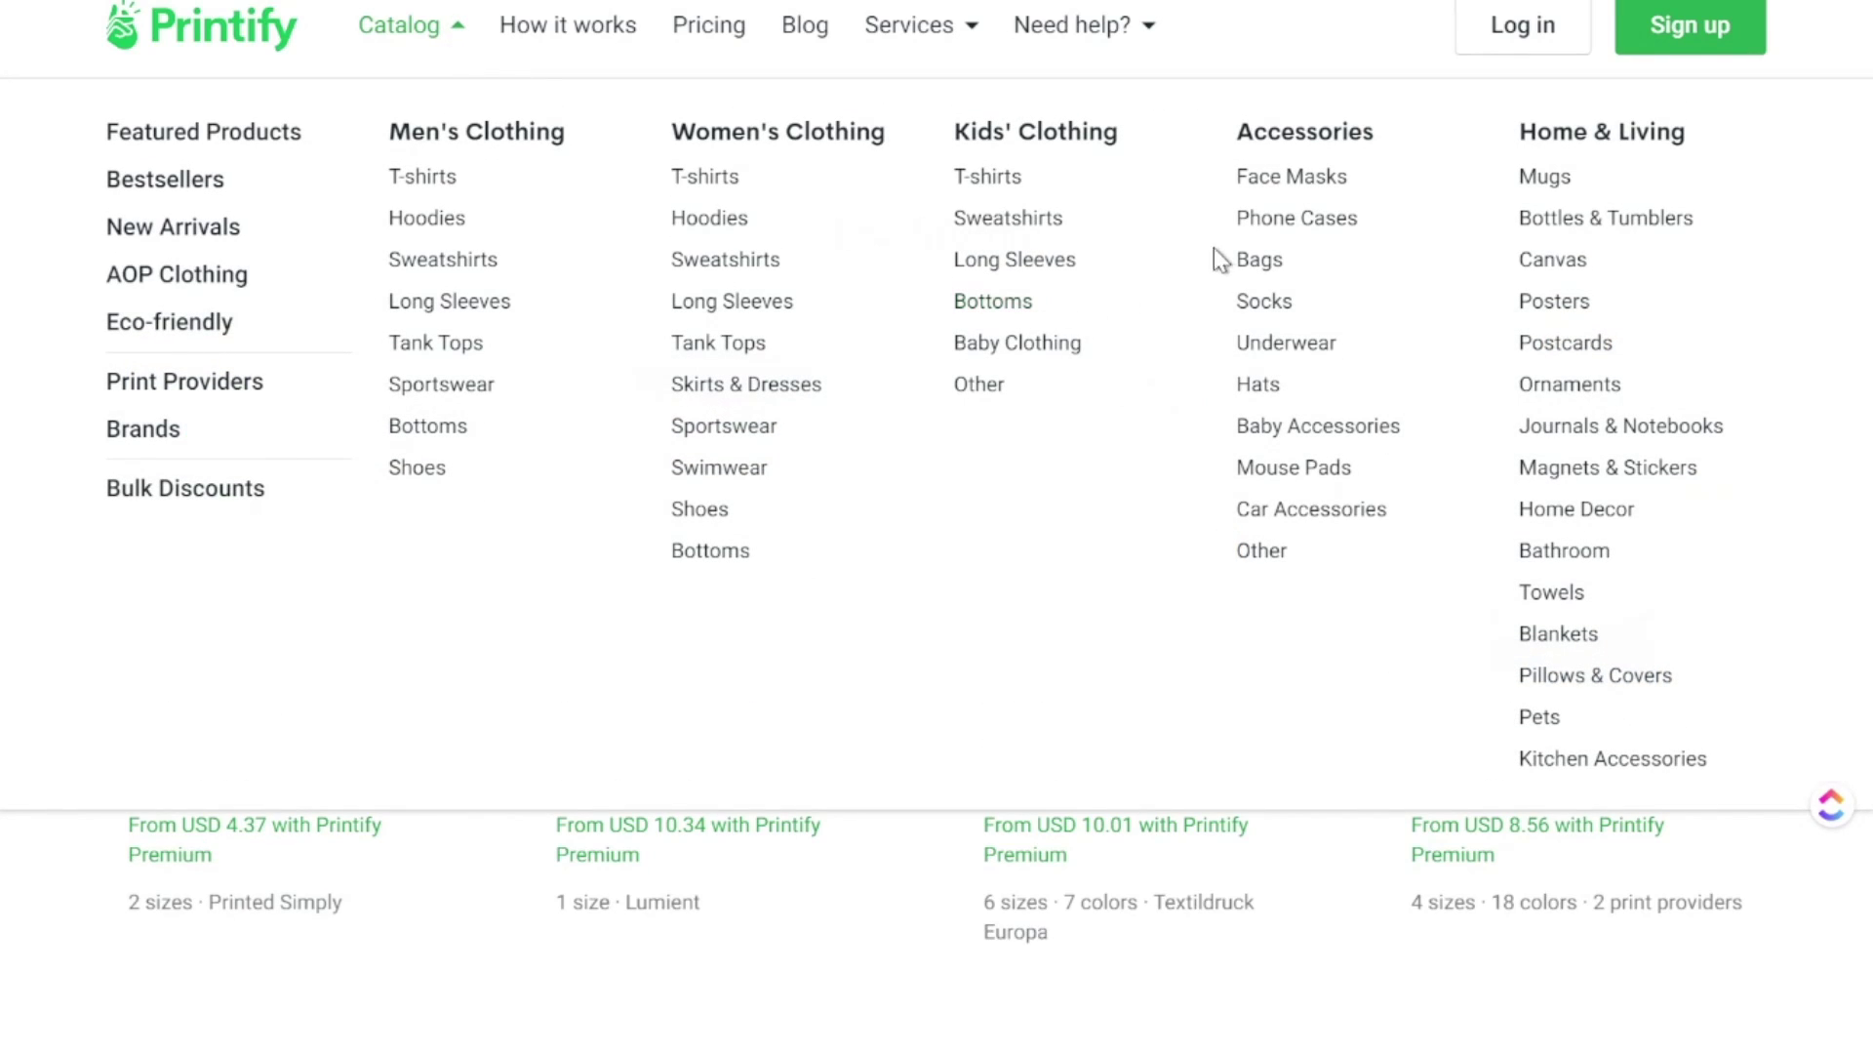
left_click(1572, 234)
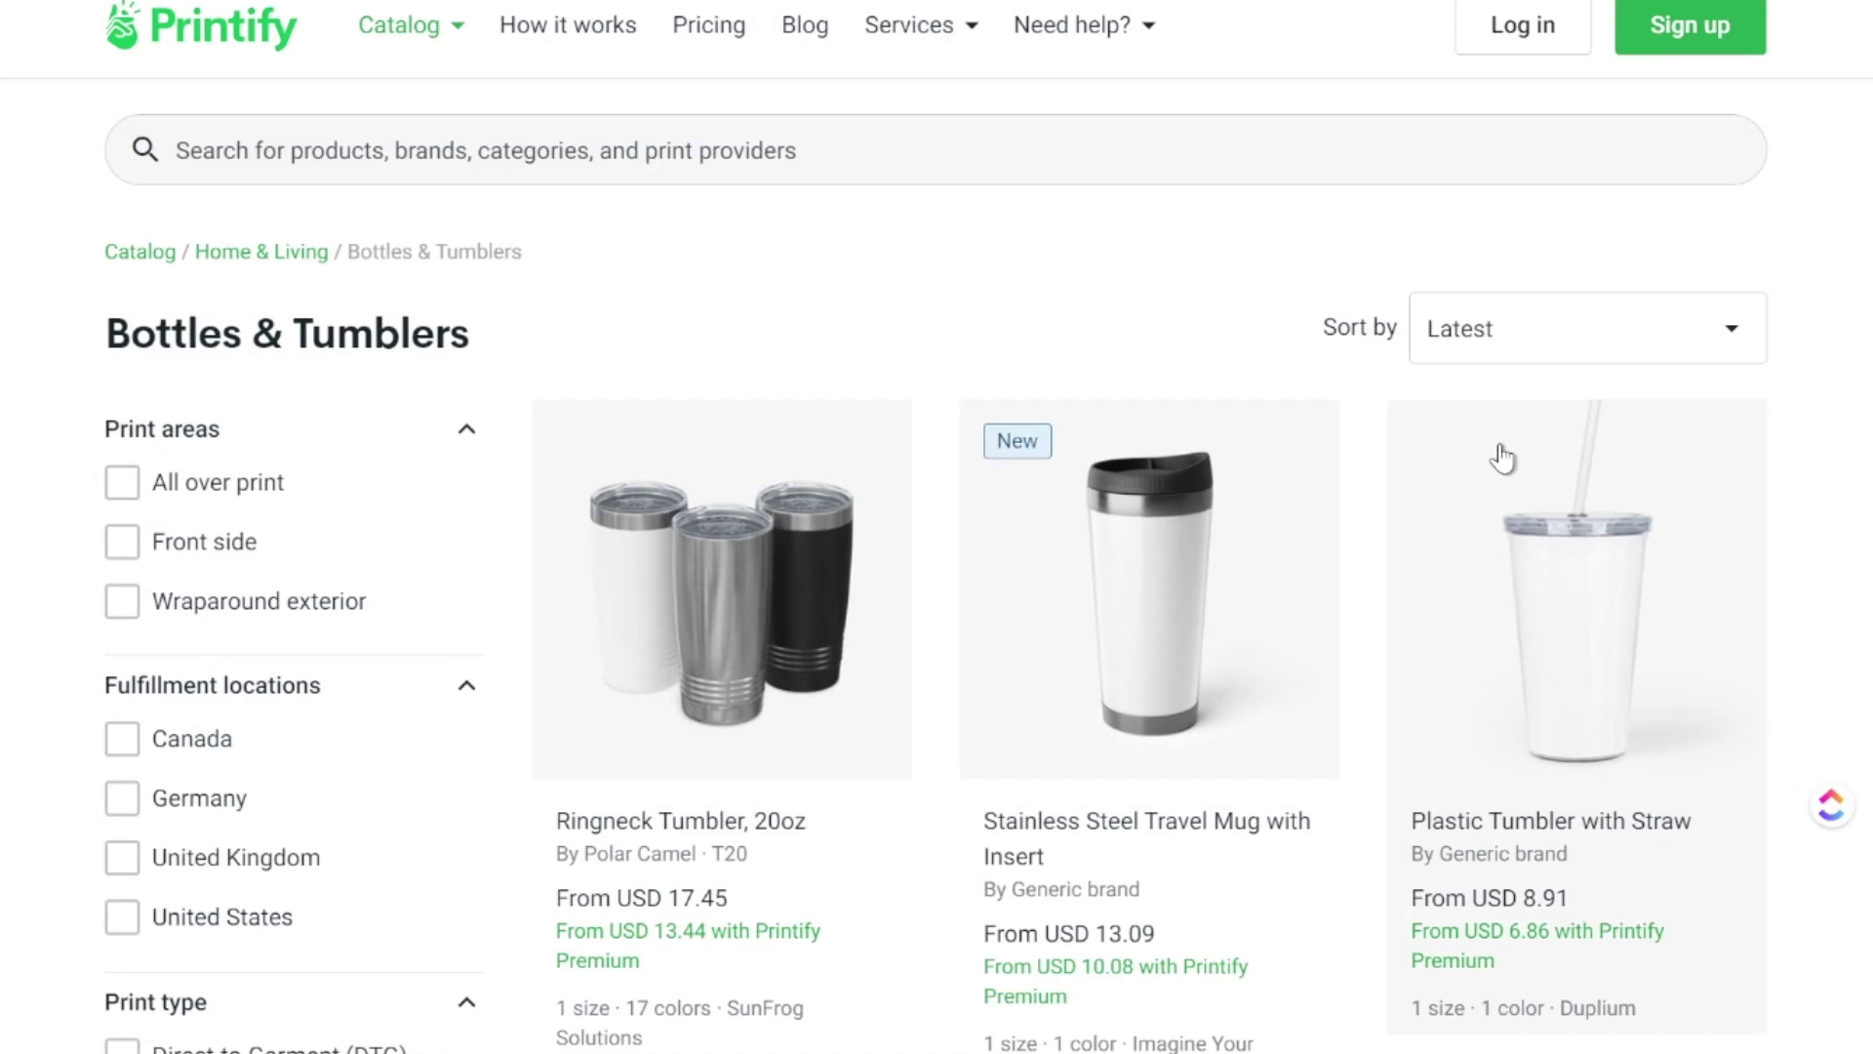
Examine the tumblers, travel mugs and bottles offered in the Bottles & Tumblers category.
scroll(1503, 459, "down", 3)
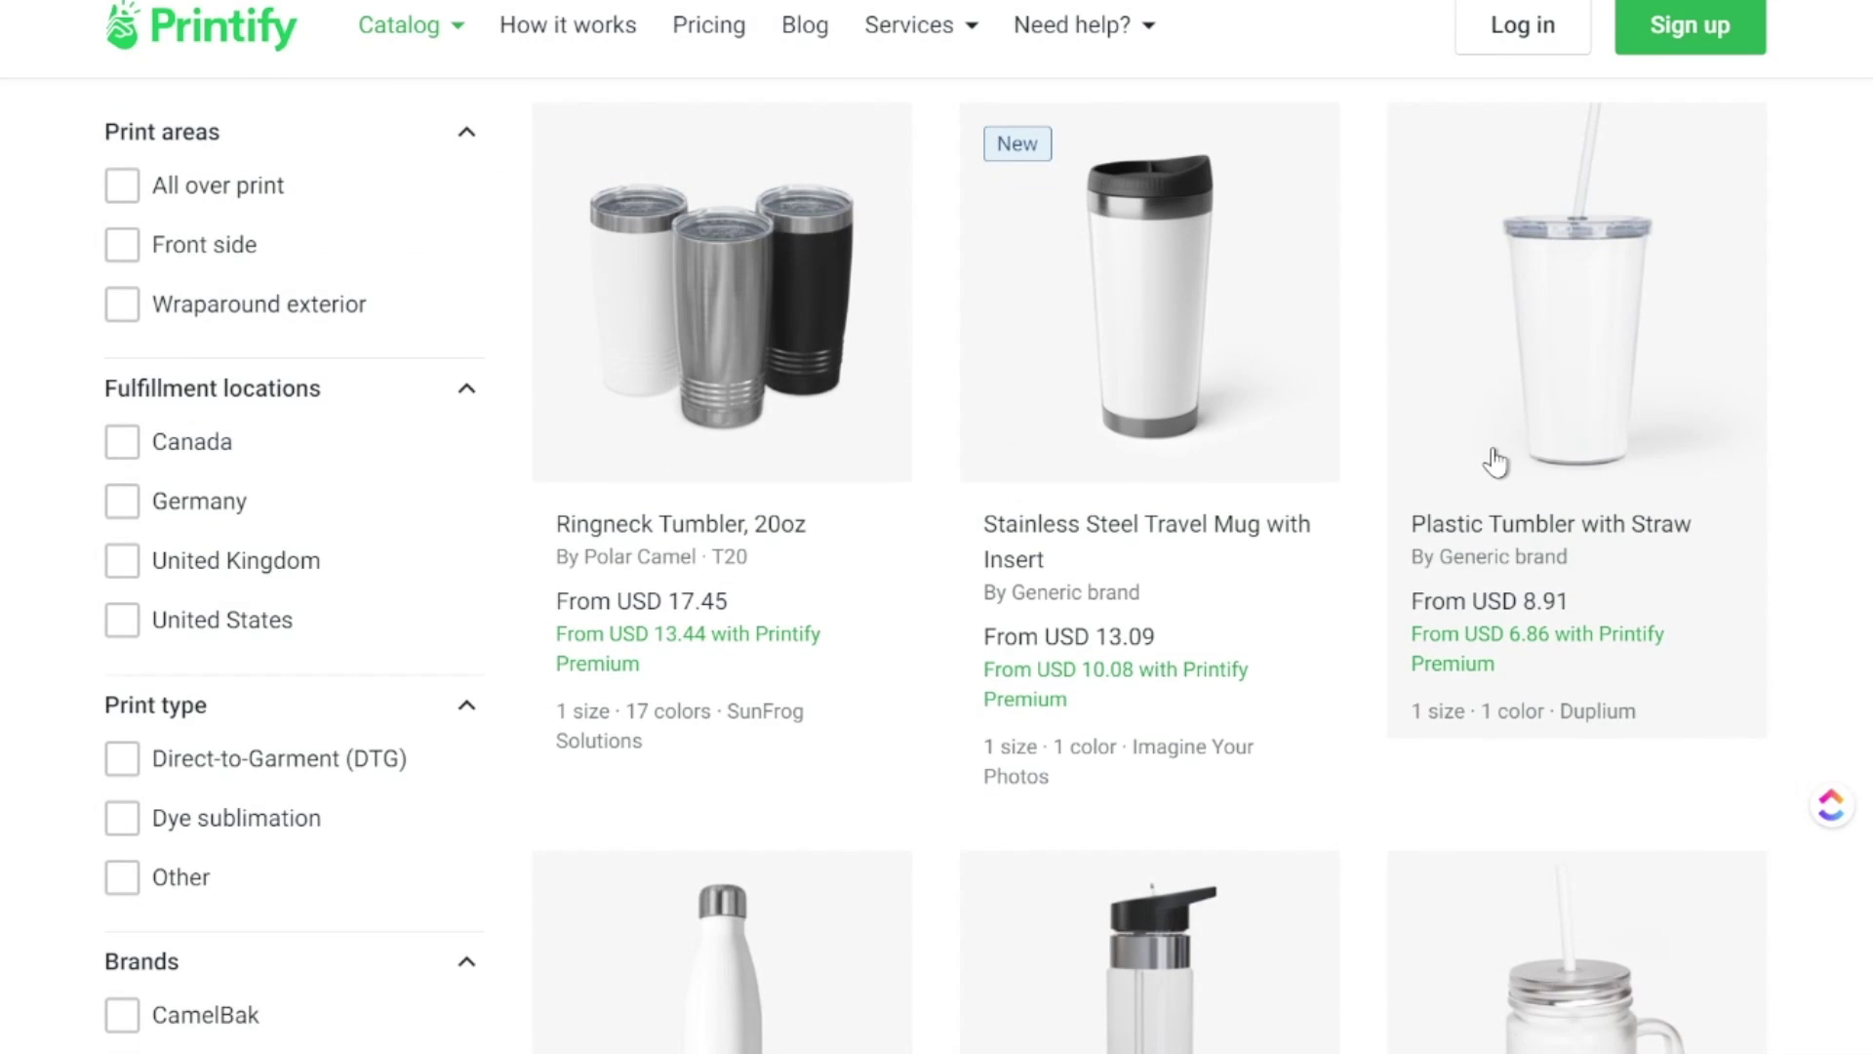
scroll(1496, 462, "down", 4)
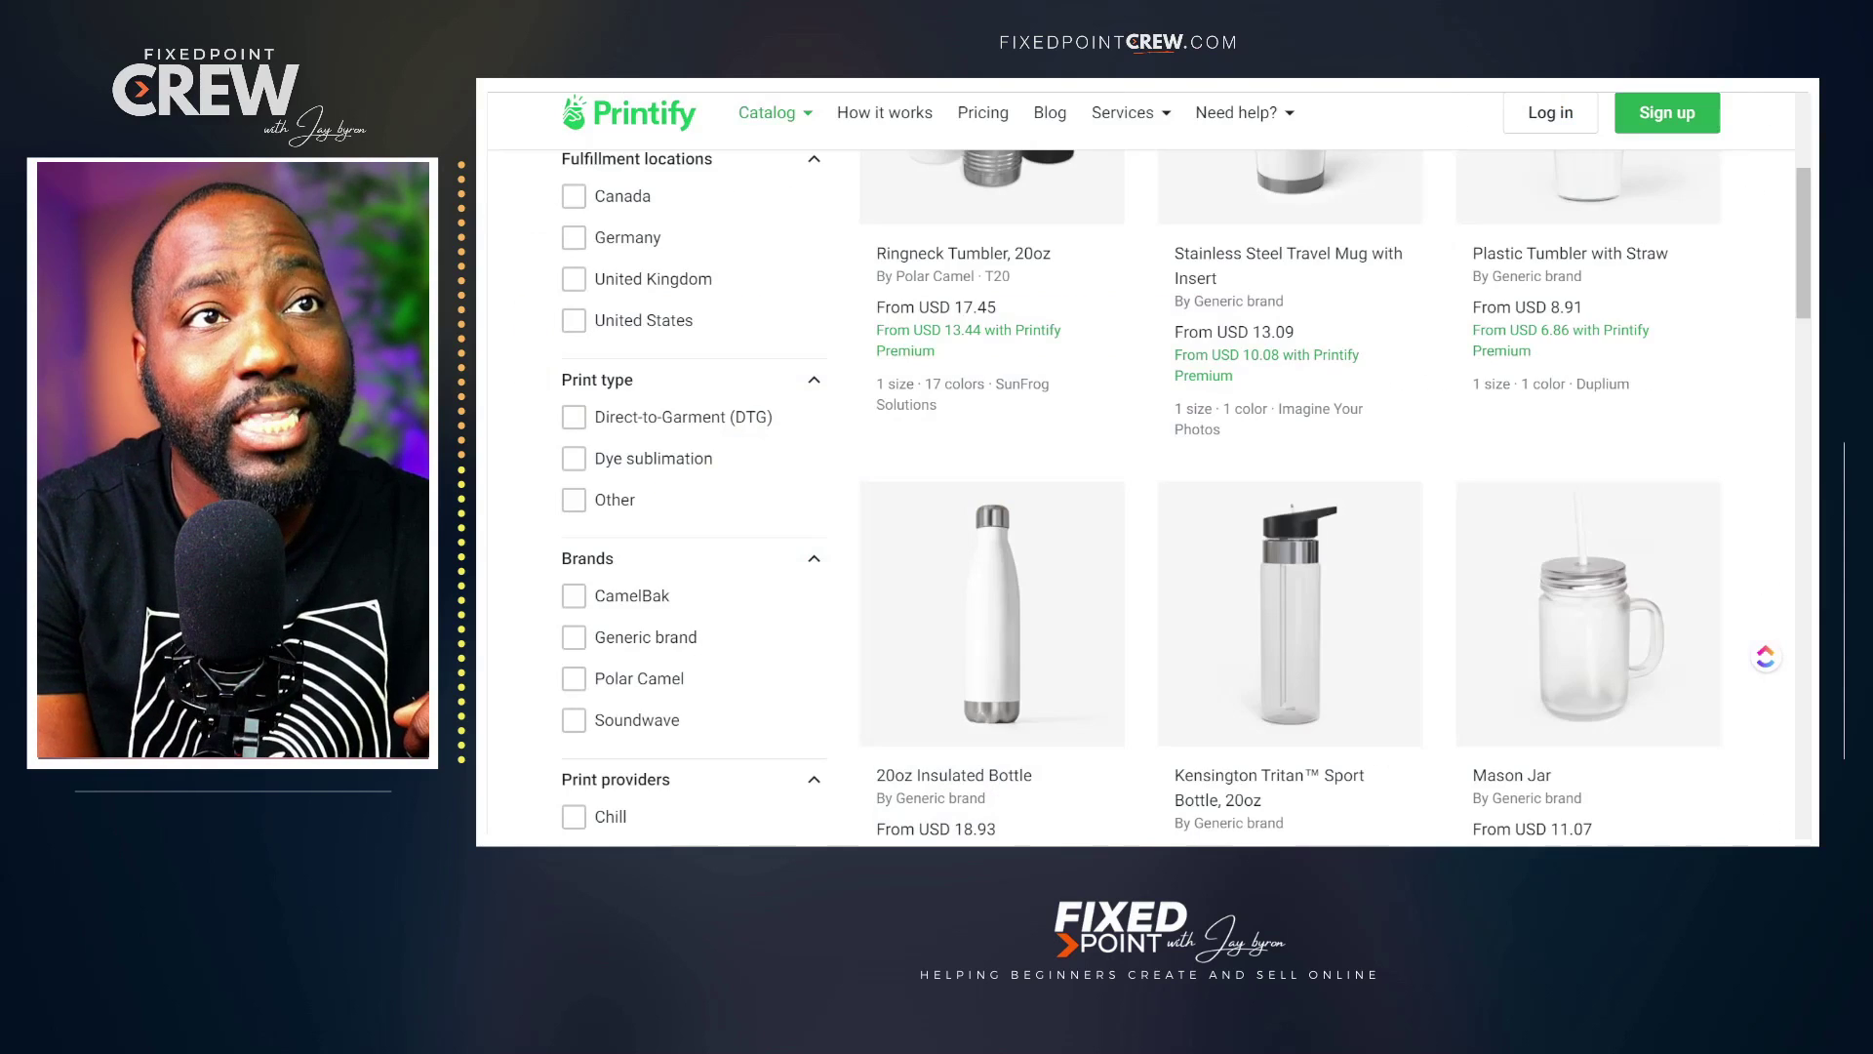
scroll(1535, 625, "up", 5)
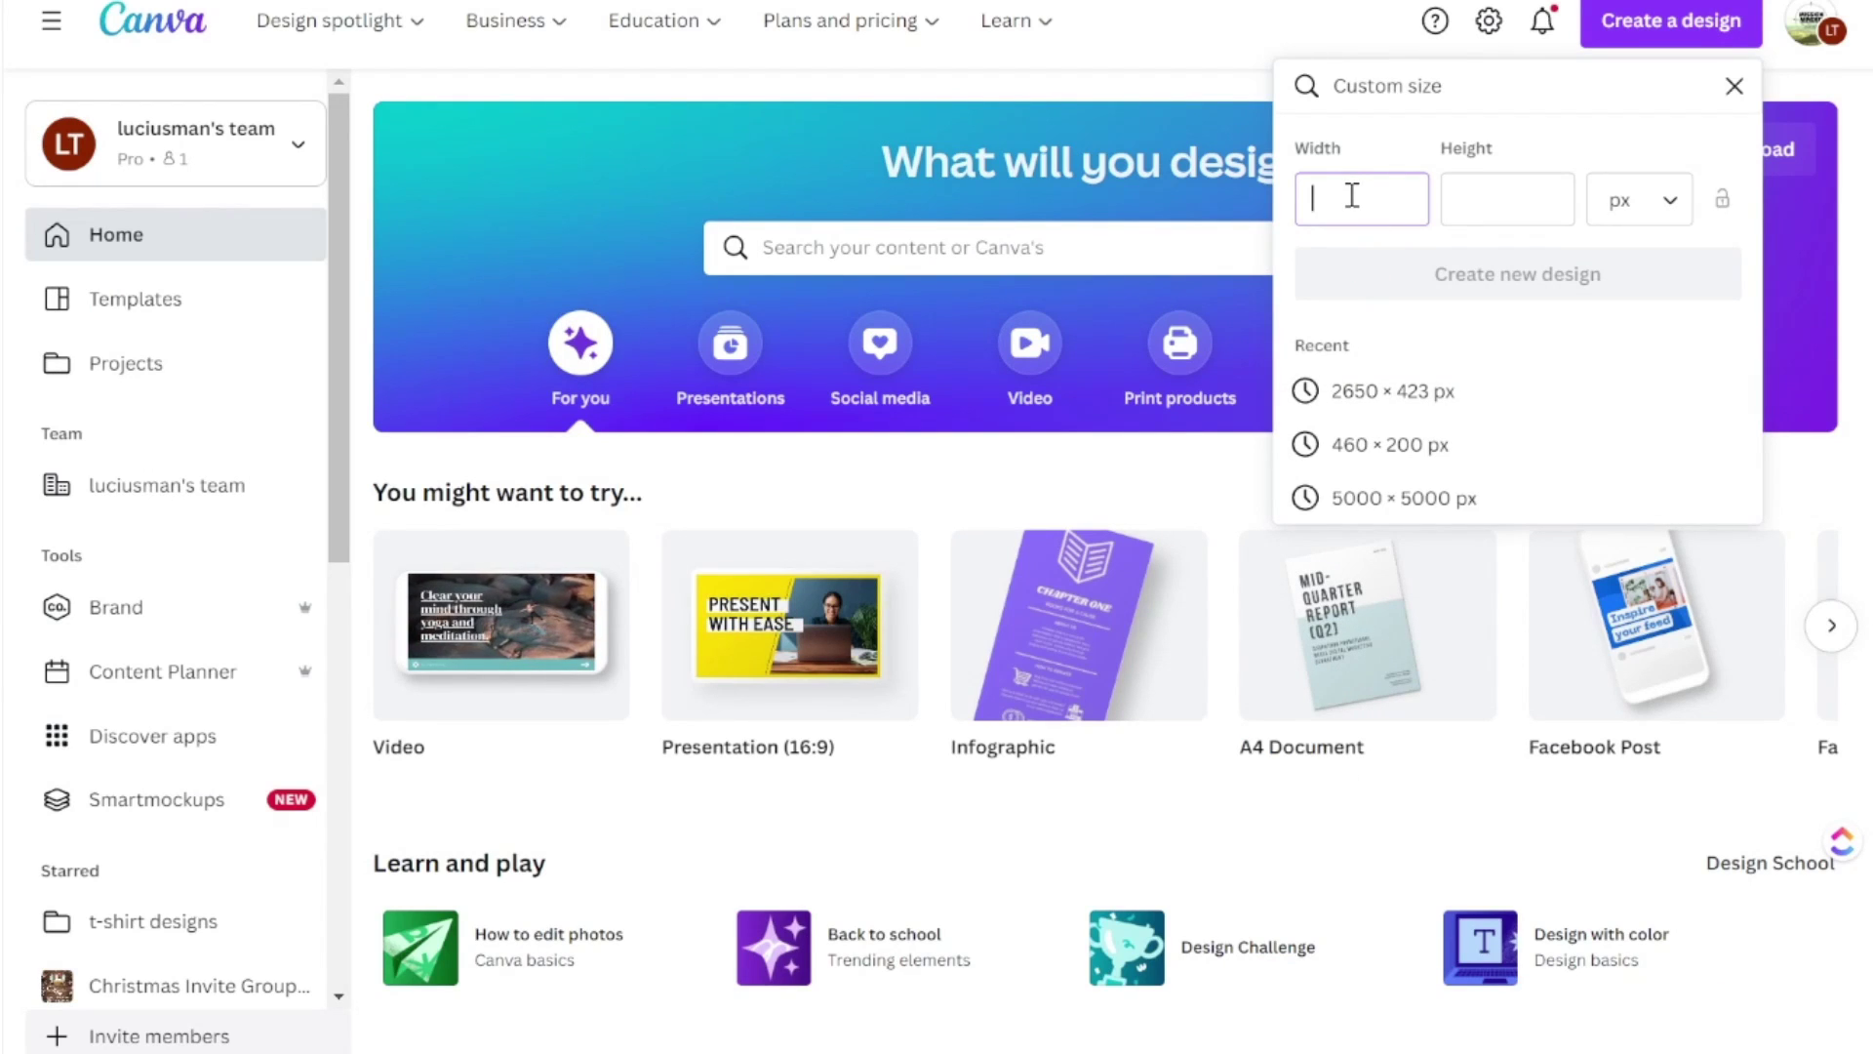
In Canva, create a new custom-size design of 5000 × 5000 px.
type("5000")
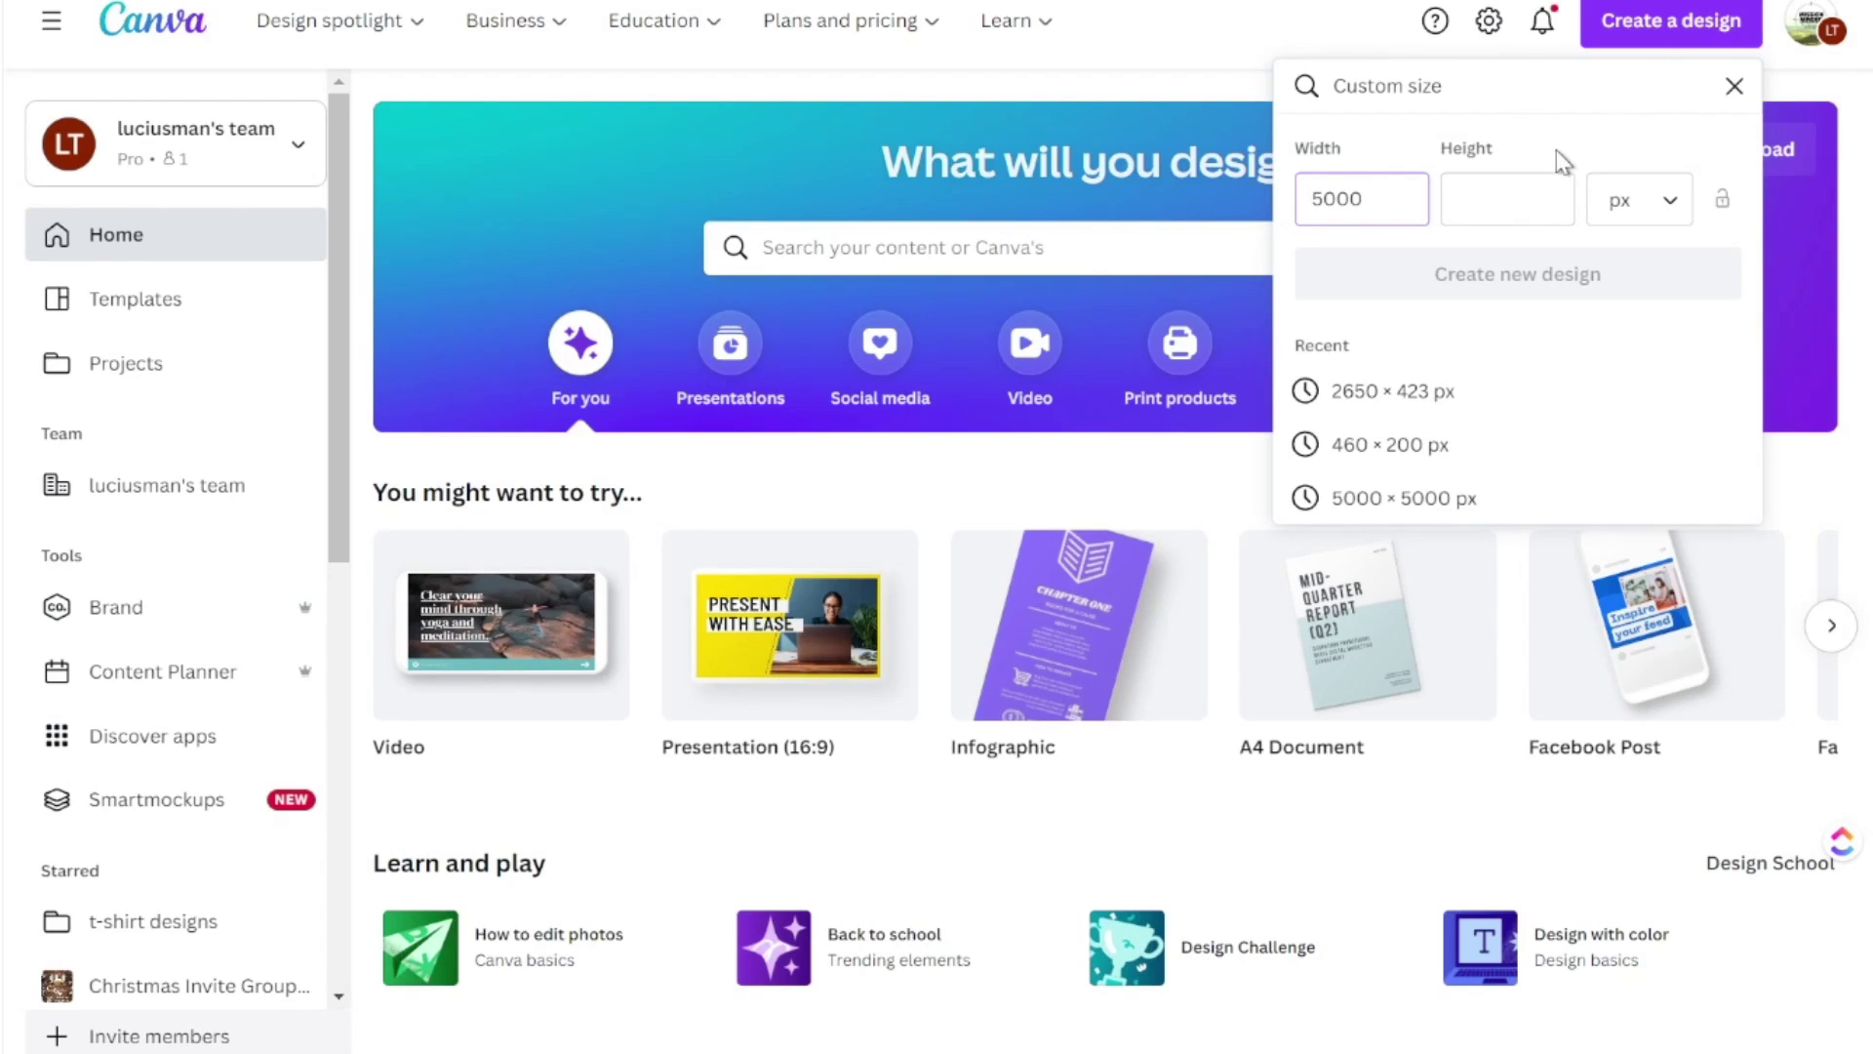
left_click(1505, 183)
type("5000")
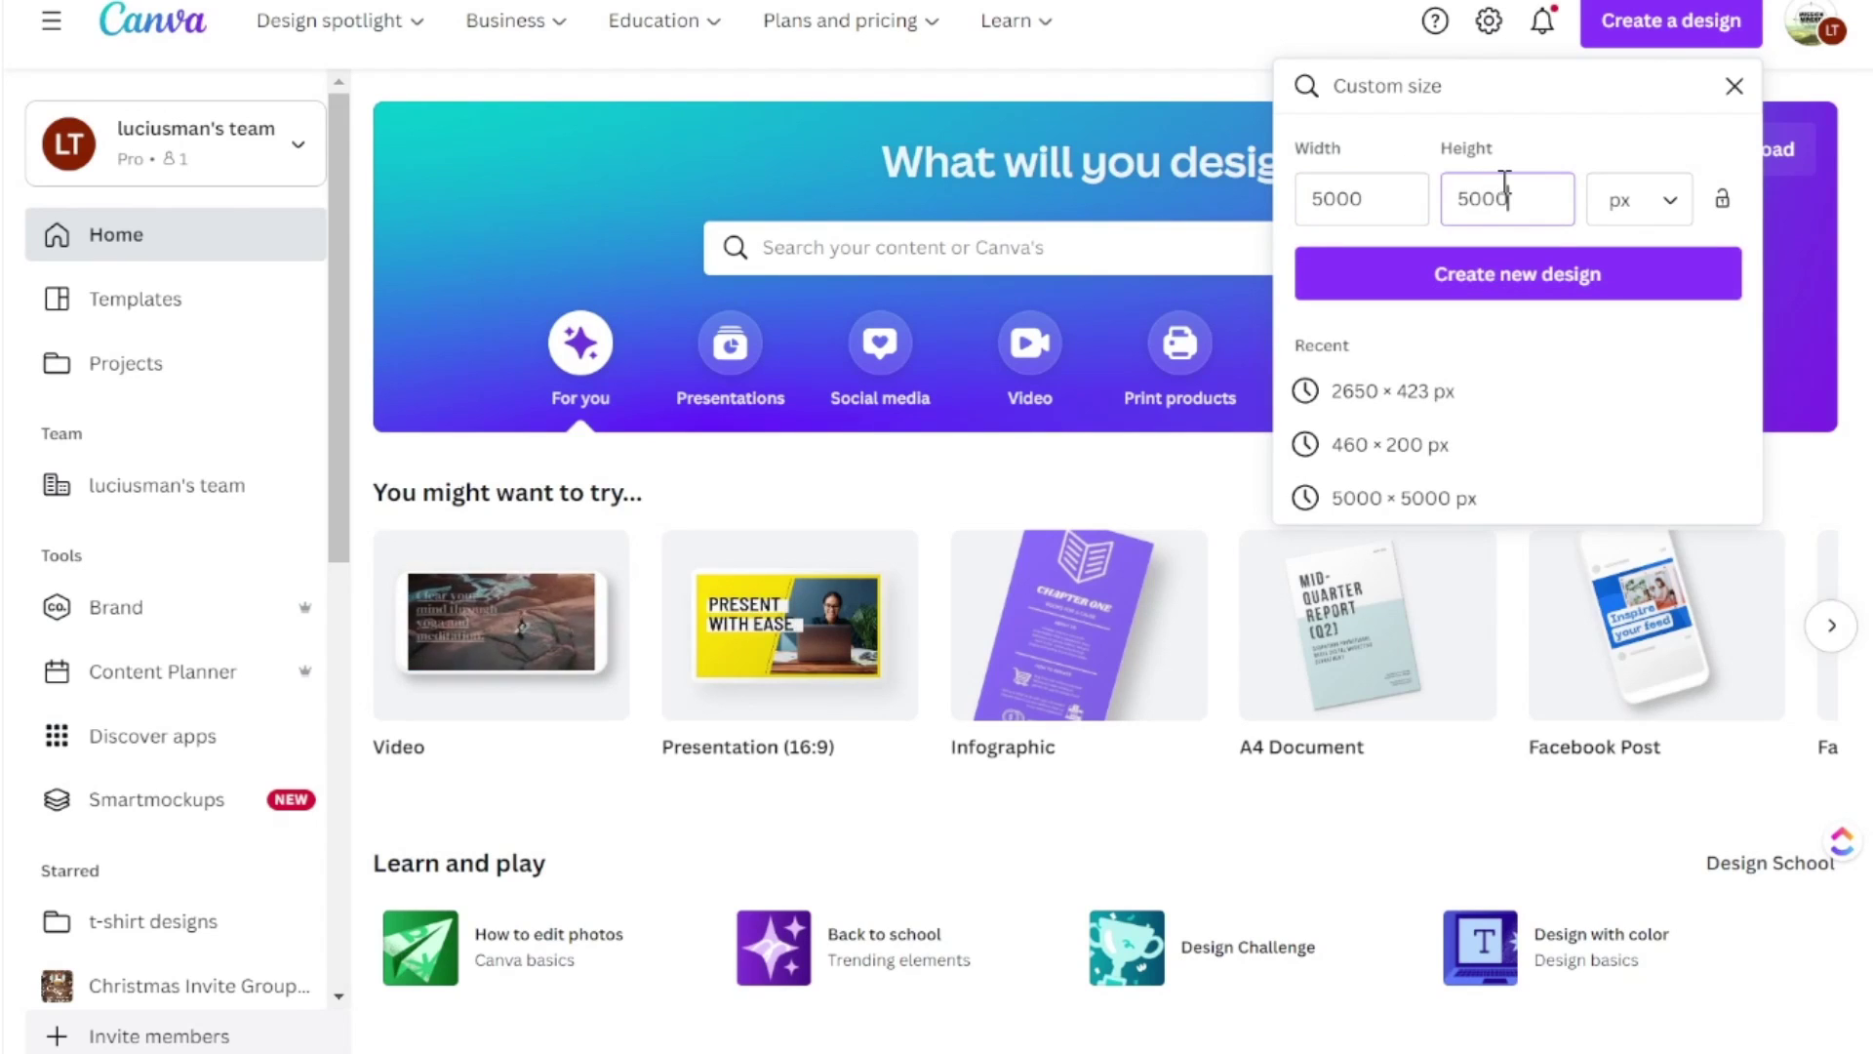
left_click(1532, 269)
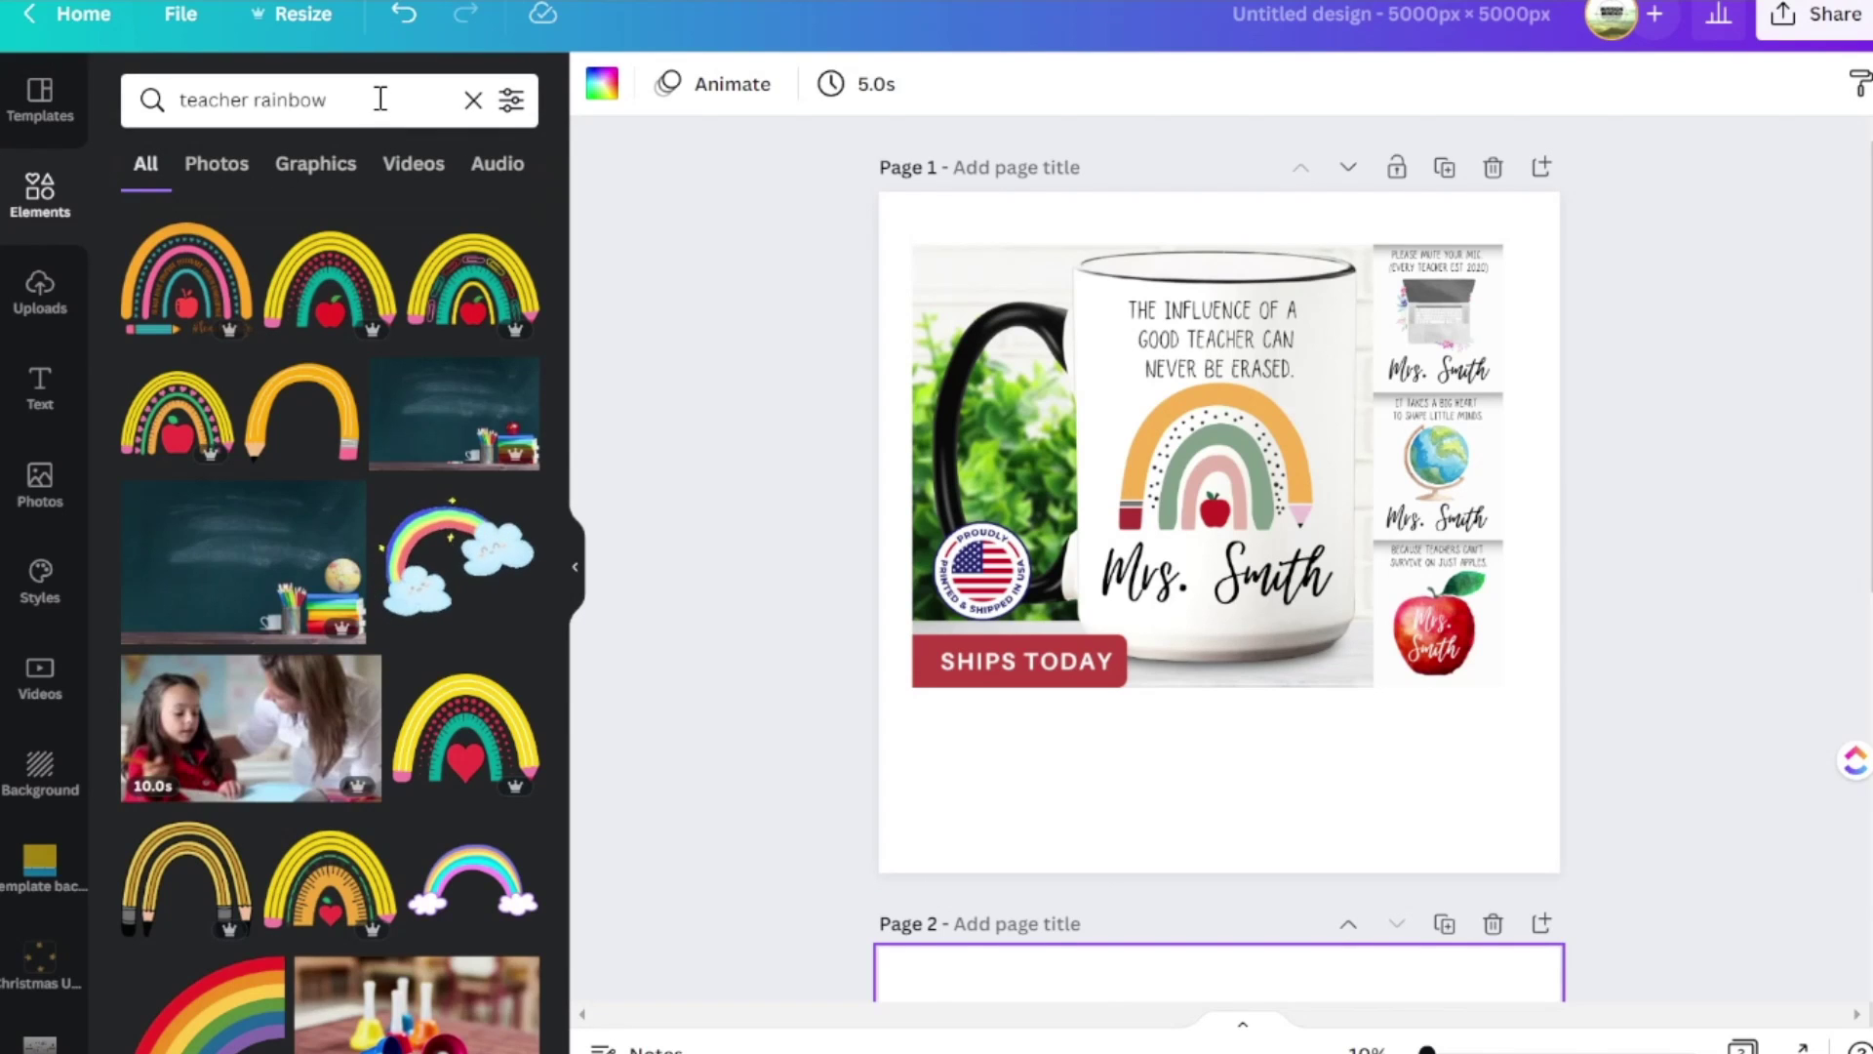
Limit the "teacher rainbow" element results to graphics and add the yellow pencil rainbow with paper clips and red apple to page 2.
scroll(344, 624, "down", 8)
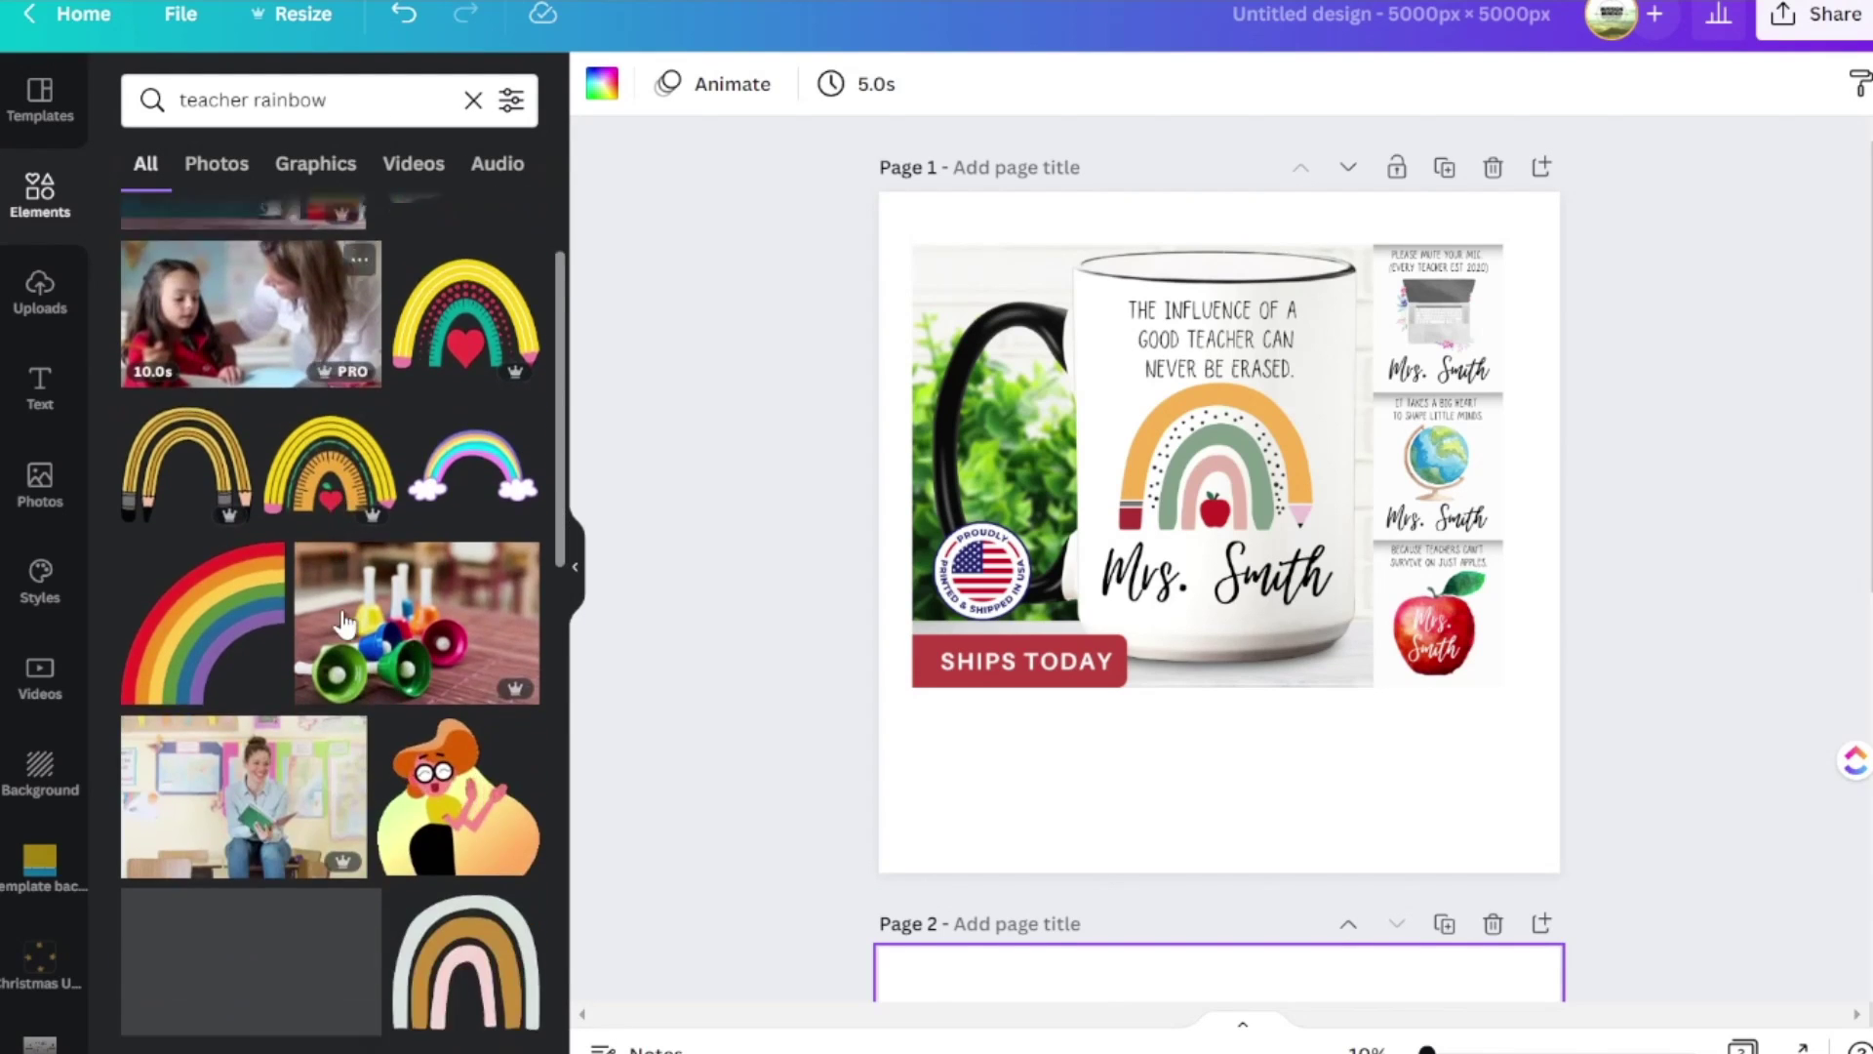
scroll(344, 624, "down", 1)
scroll(343, 624, "up", 7)
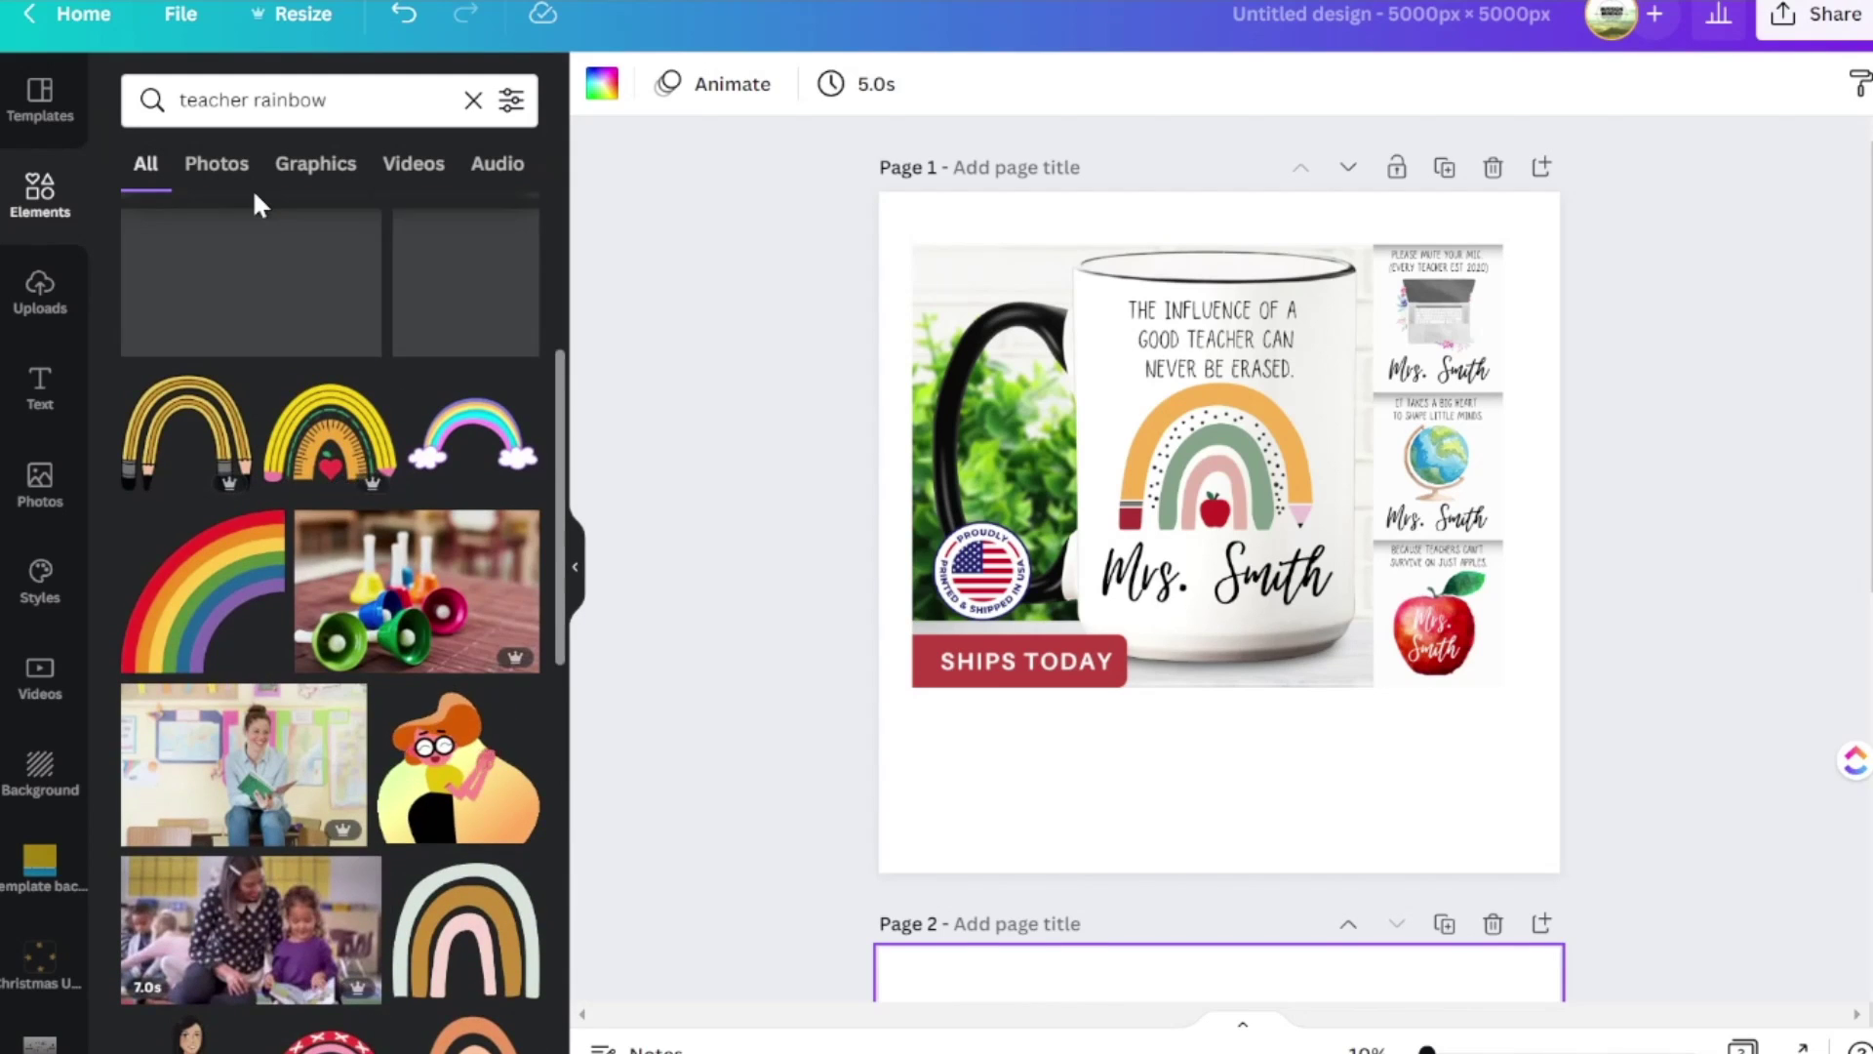
left_click(309, 177)
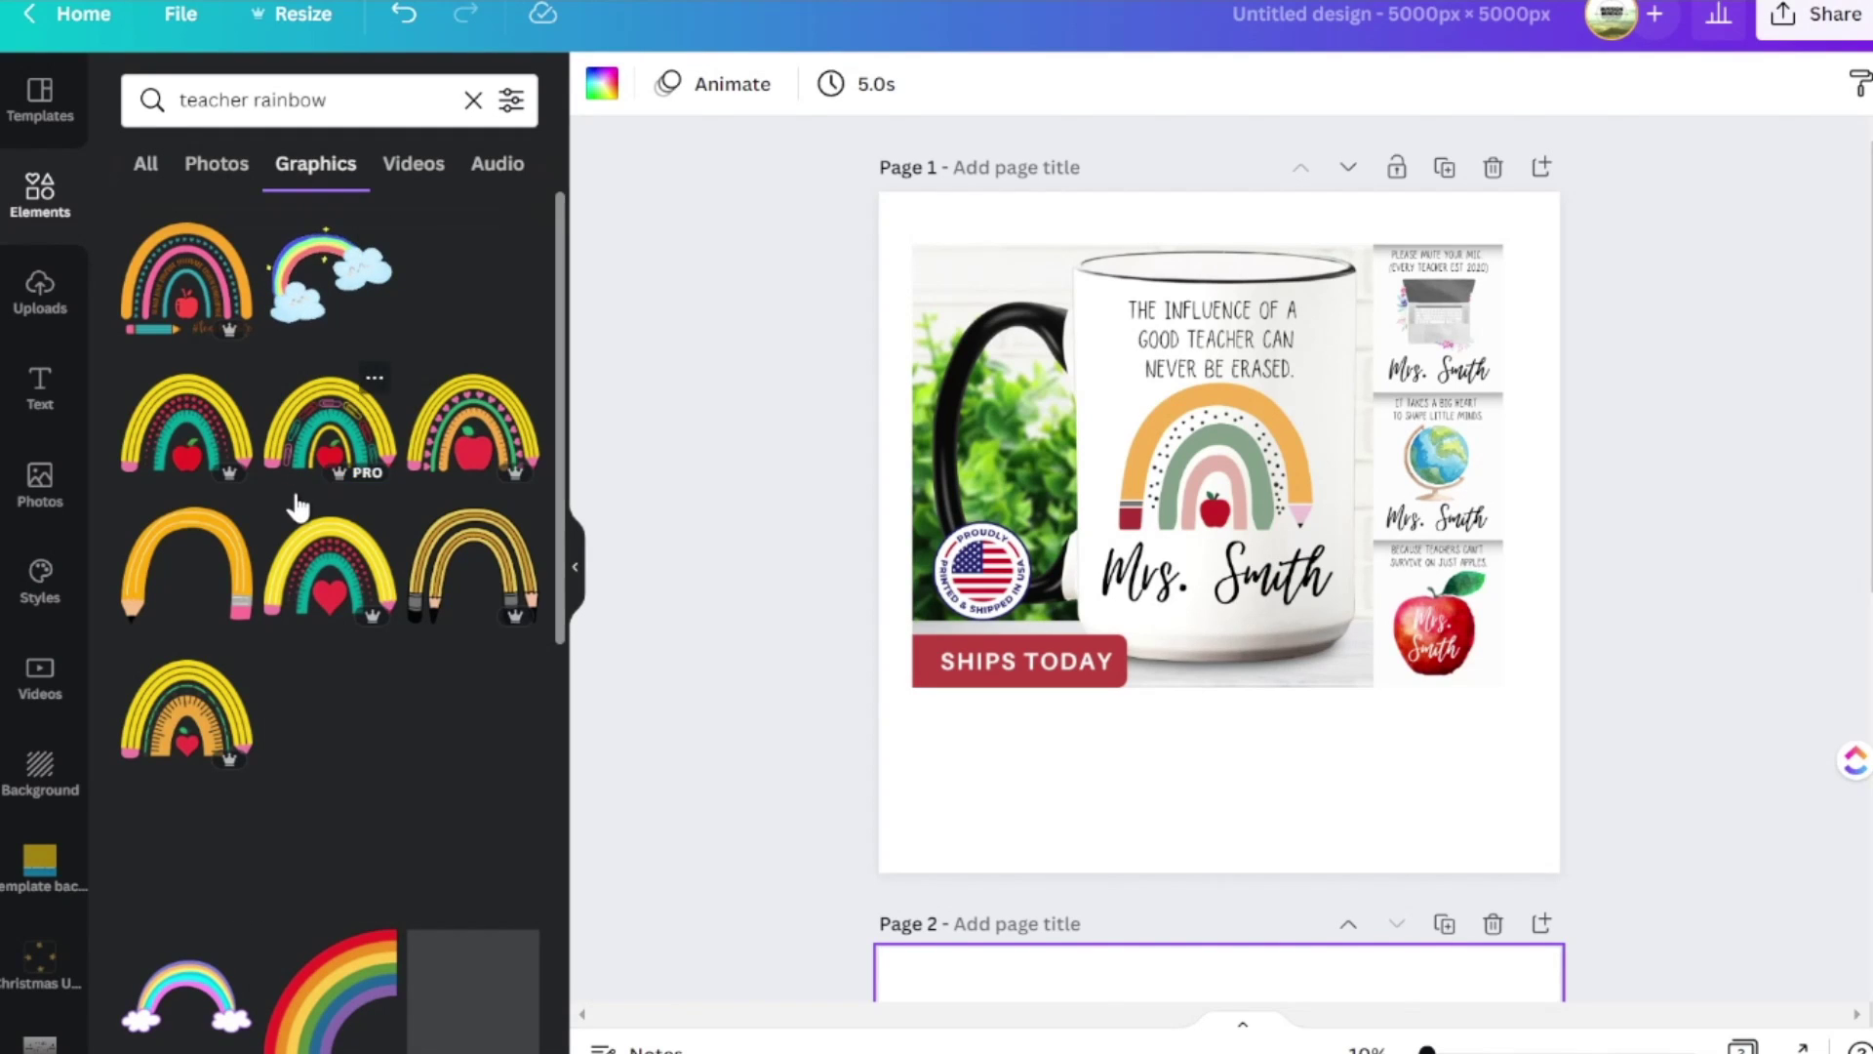
scroll(295, 489, "down", 4)
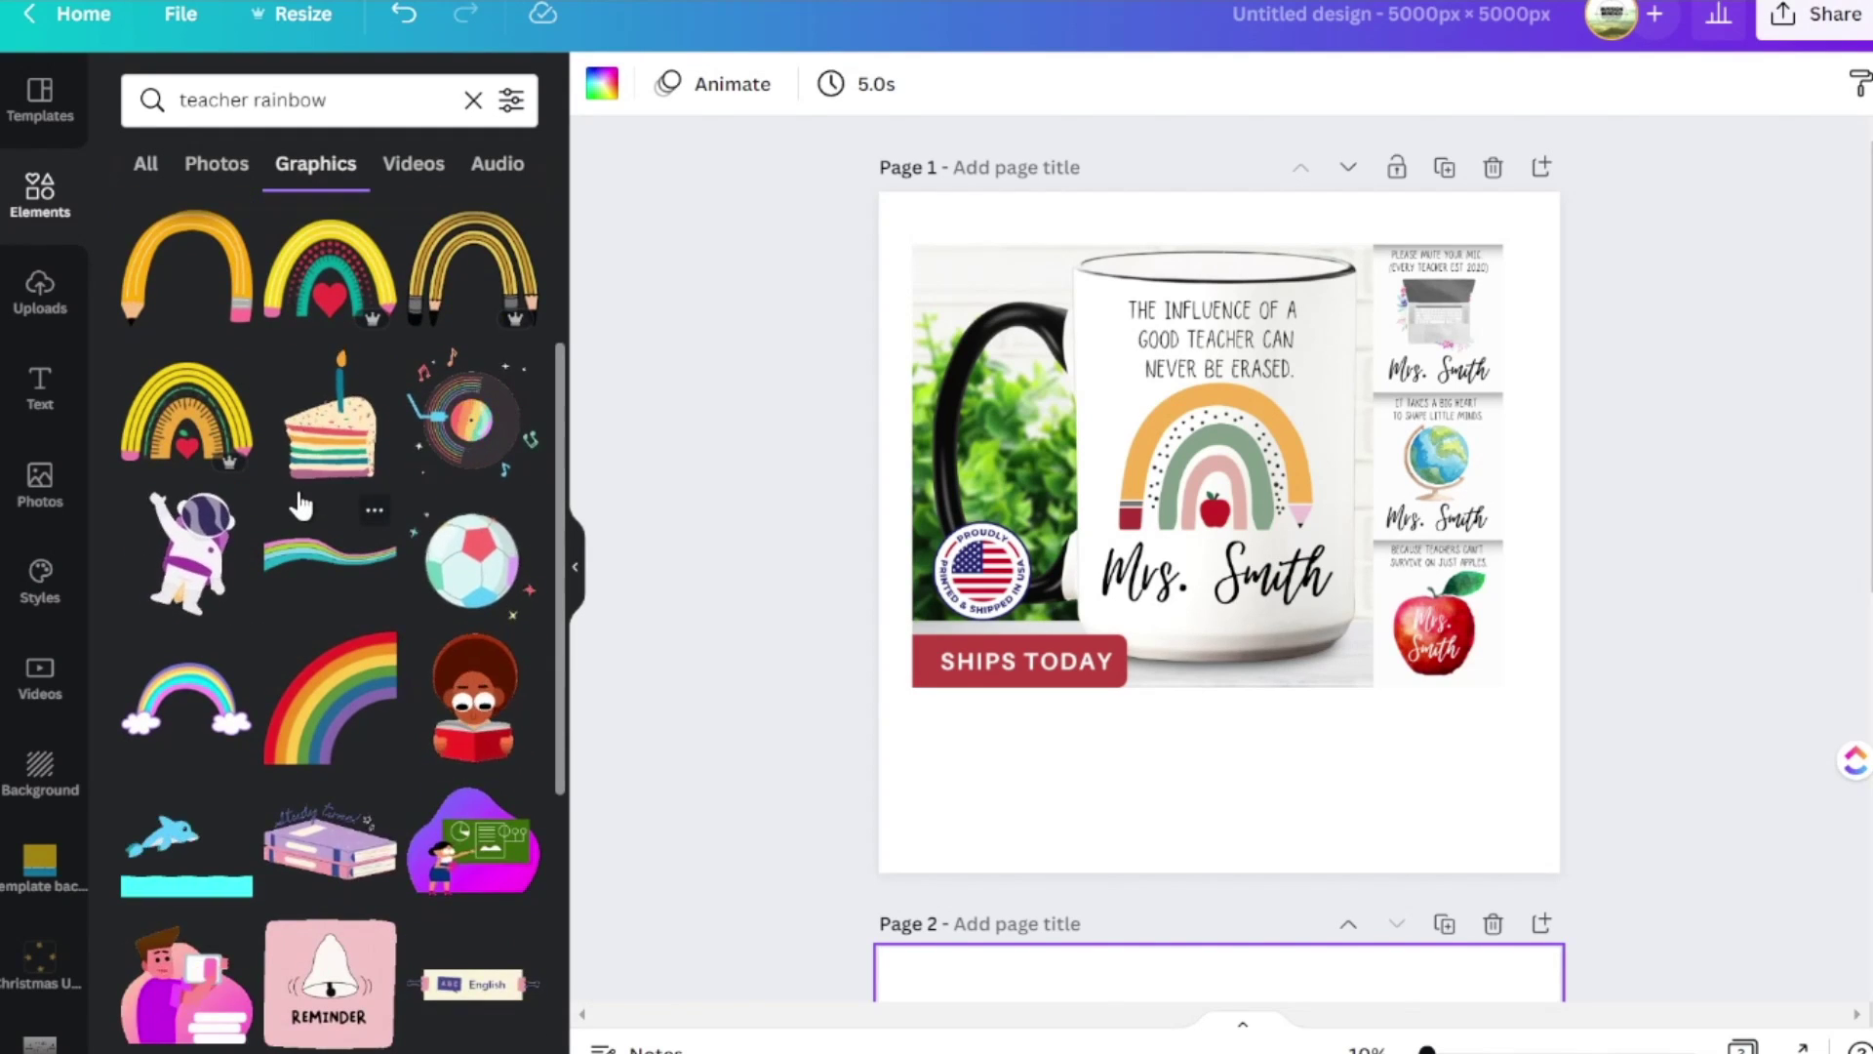
scroll(302, 505, "up", 4)
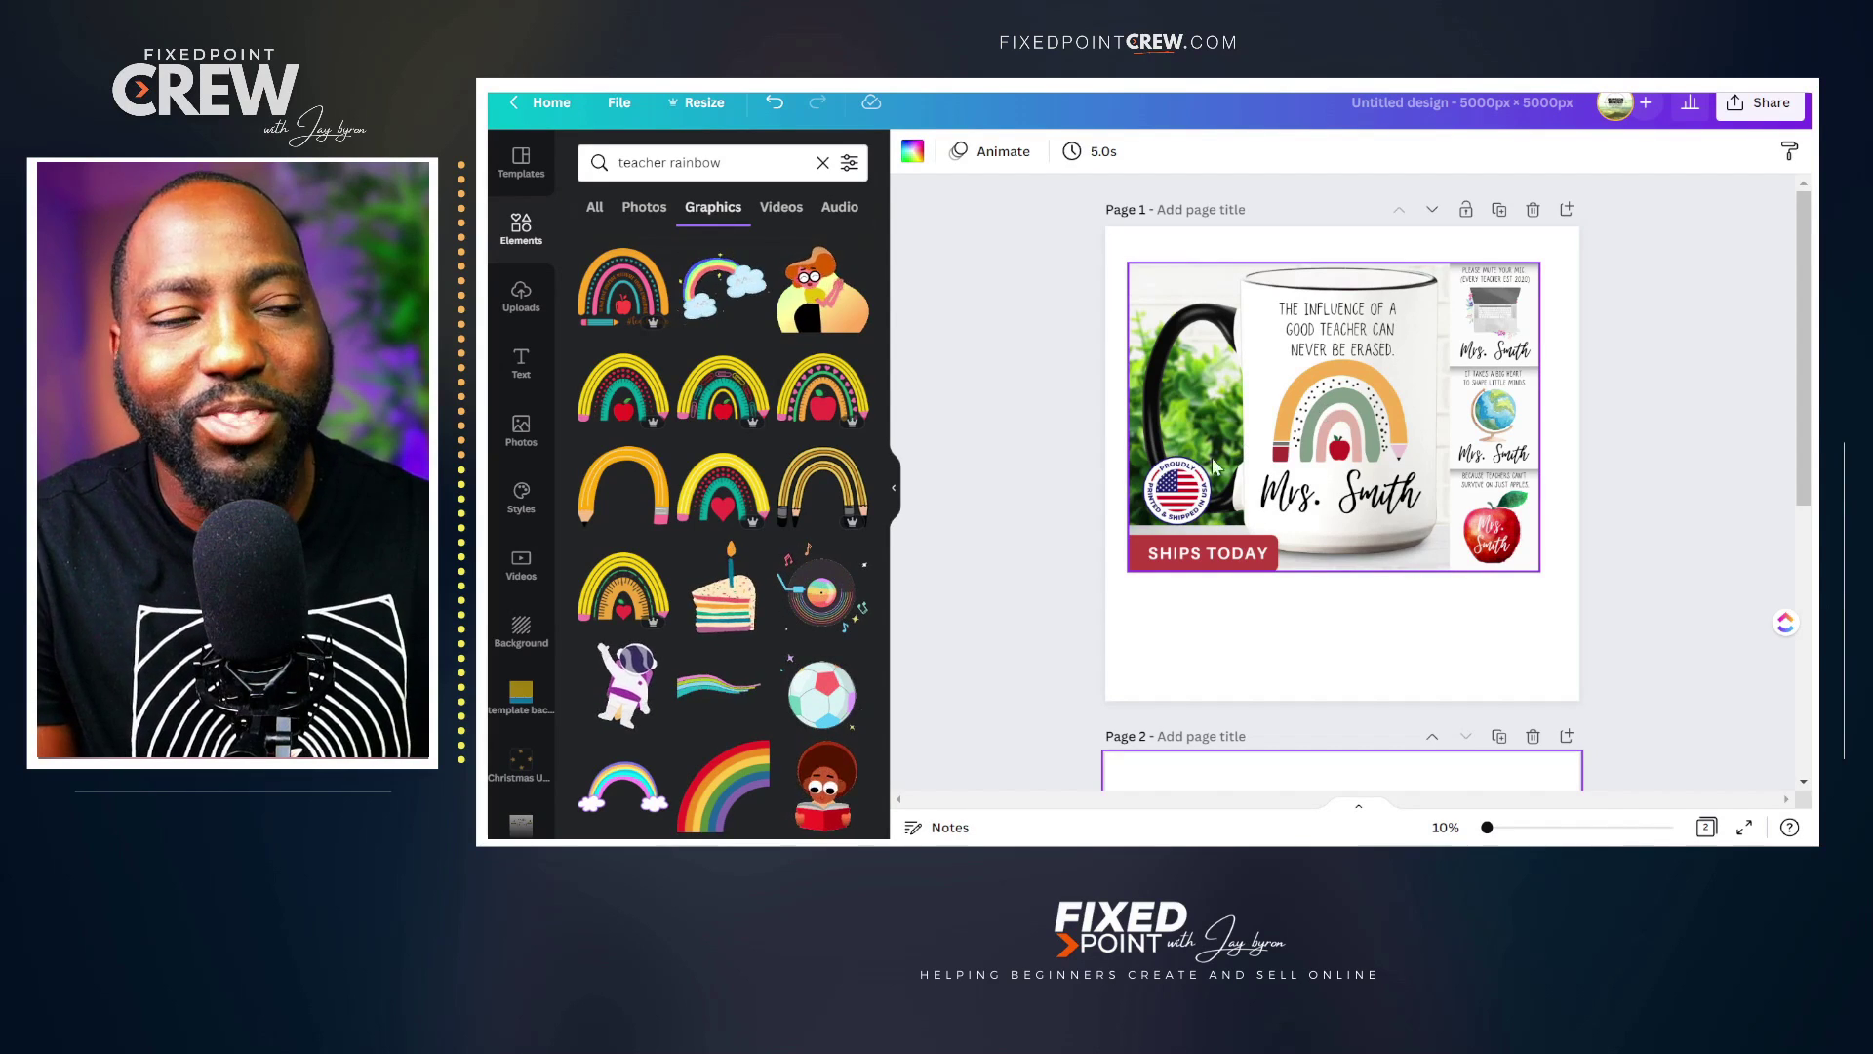
left_click(723, 388)
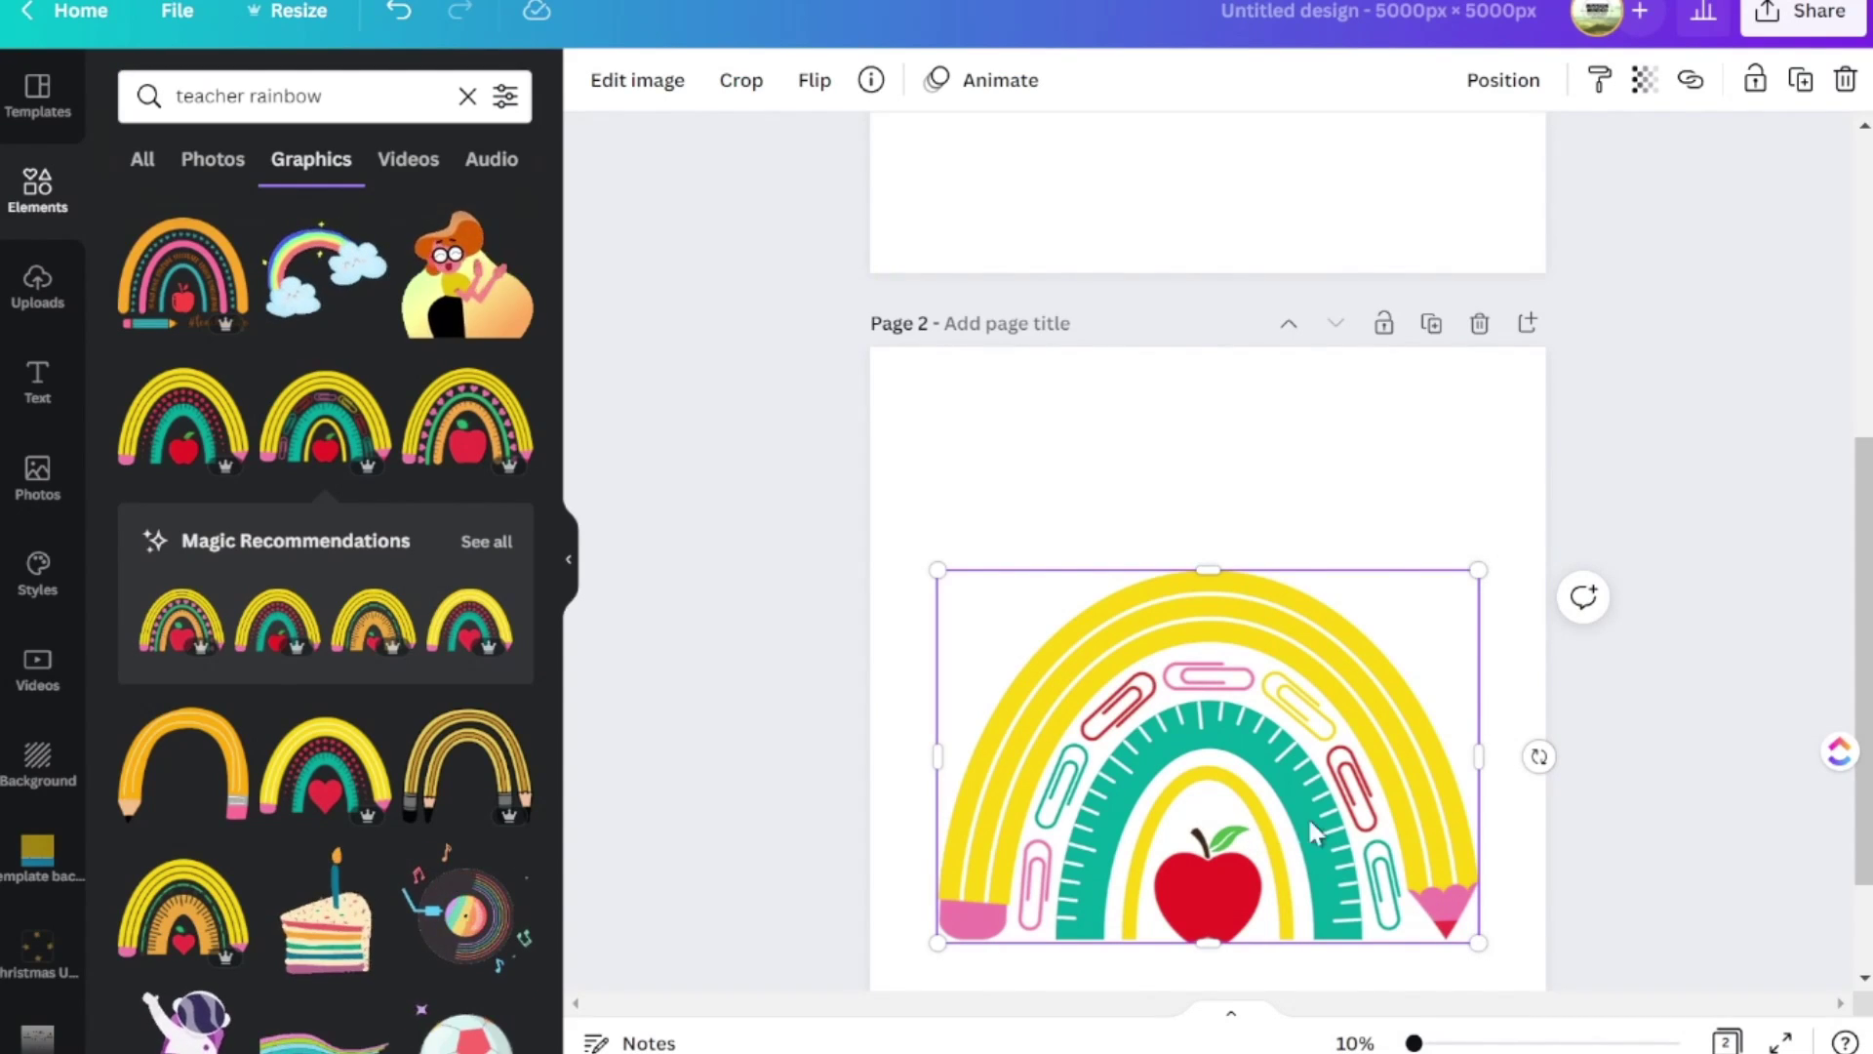
Compare the pencil rainbow on page 2 with the reference teacher mug design on page 1.
left_click(1610, 822)
scroll(1492, 856, "up", 5)
scroll(1351, 794, "down", 5)
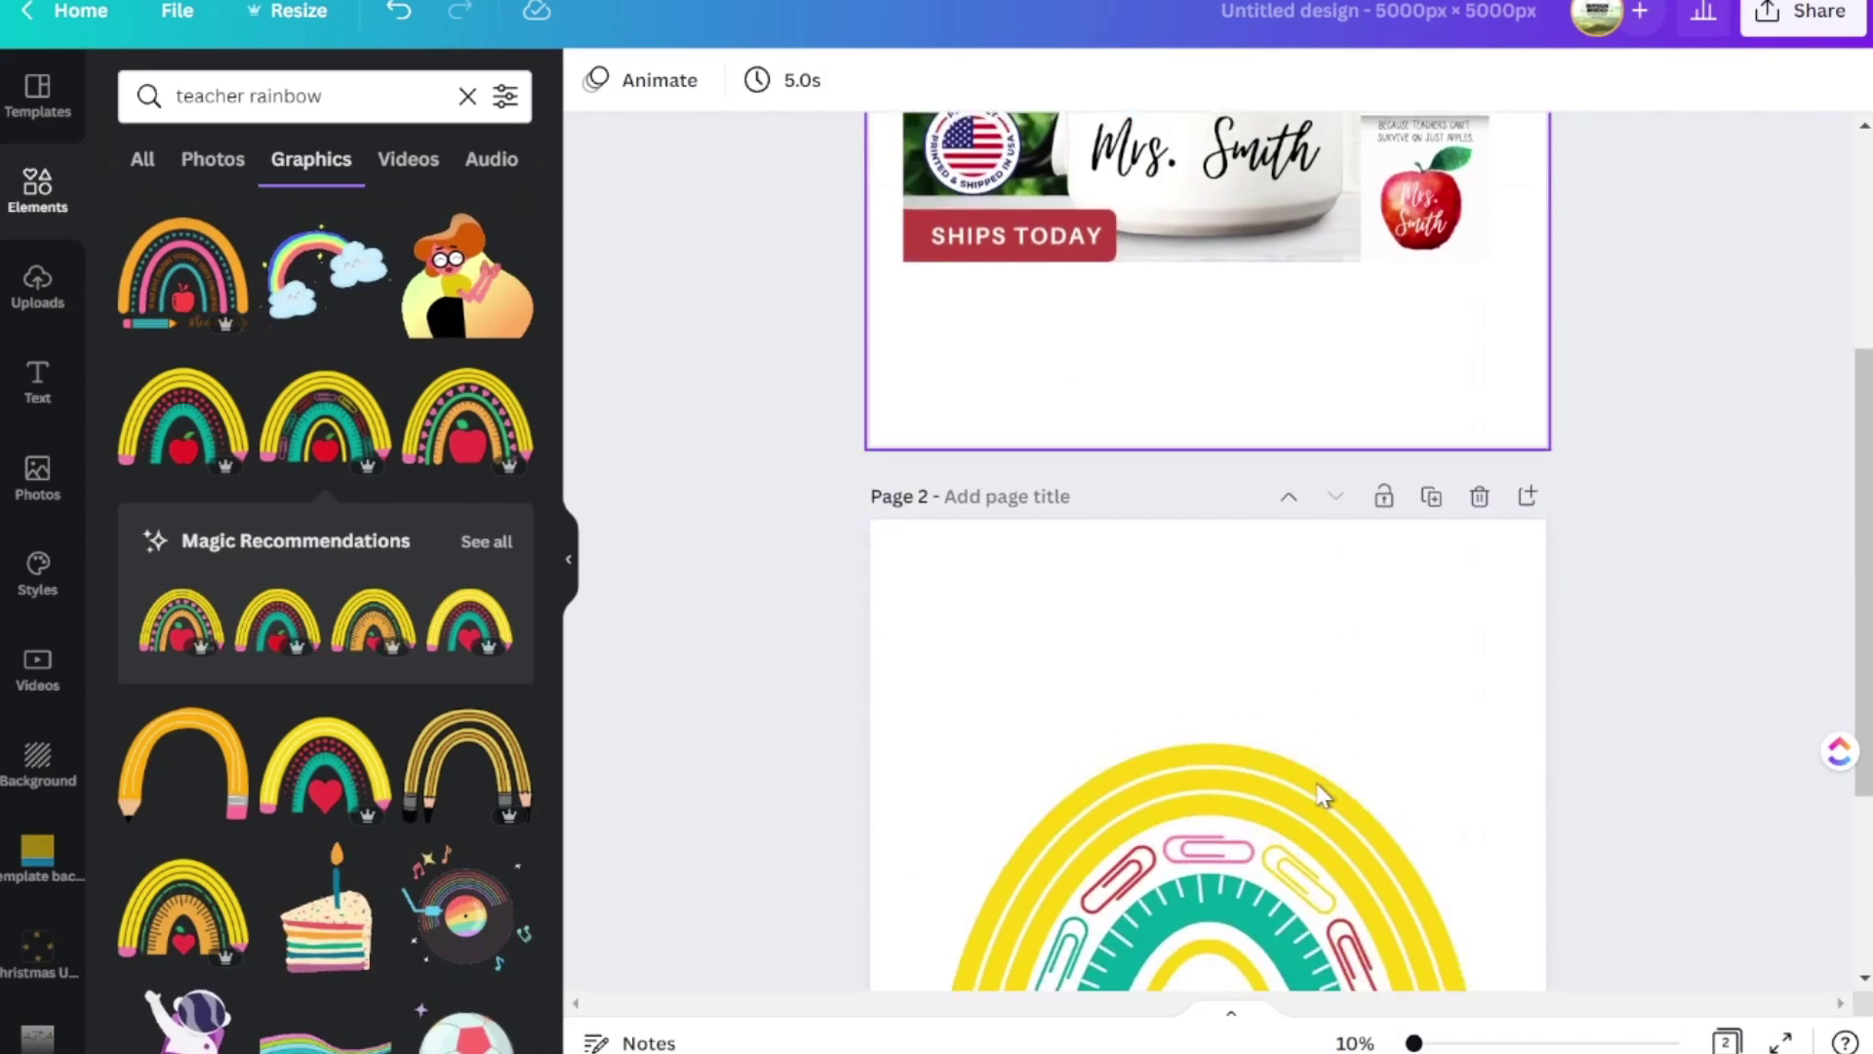
scroll(1215, 845, "up", 5)
scroll(1216, 845, "down", 5)
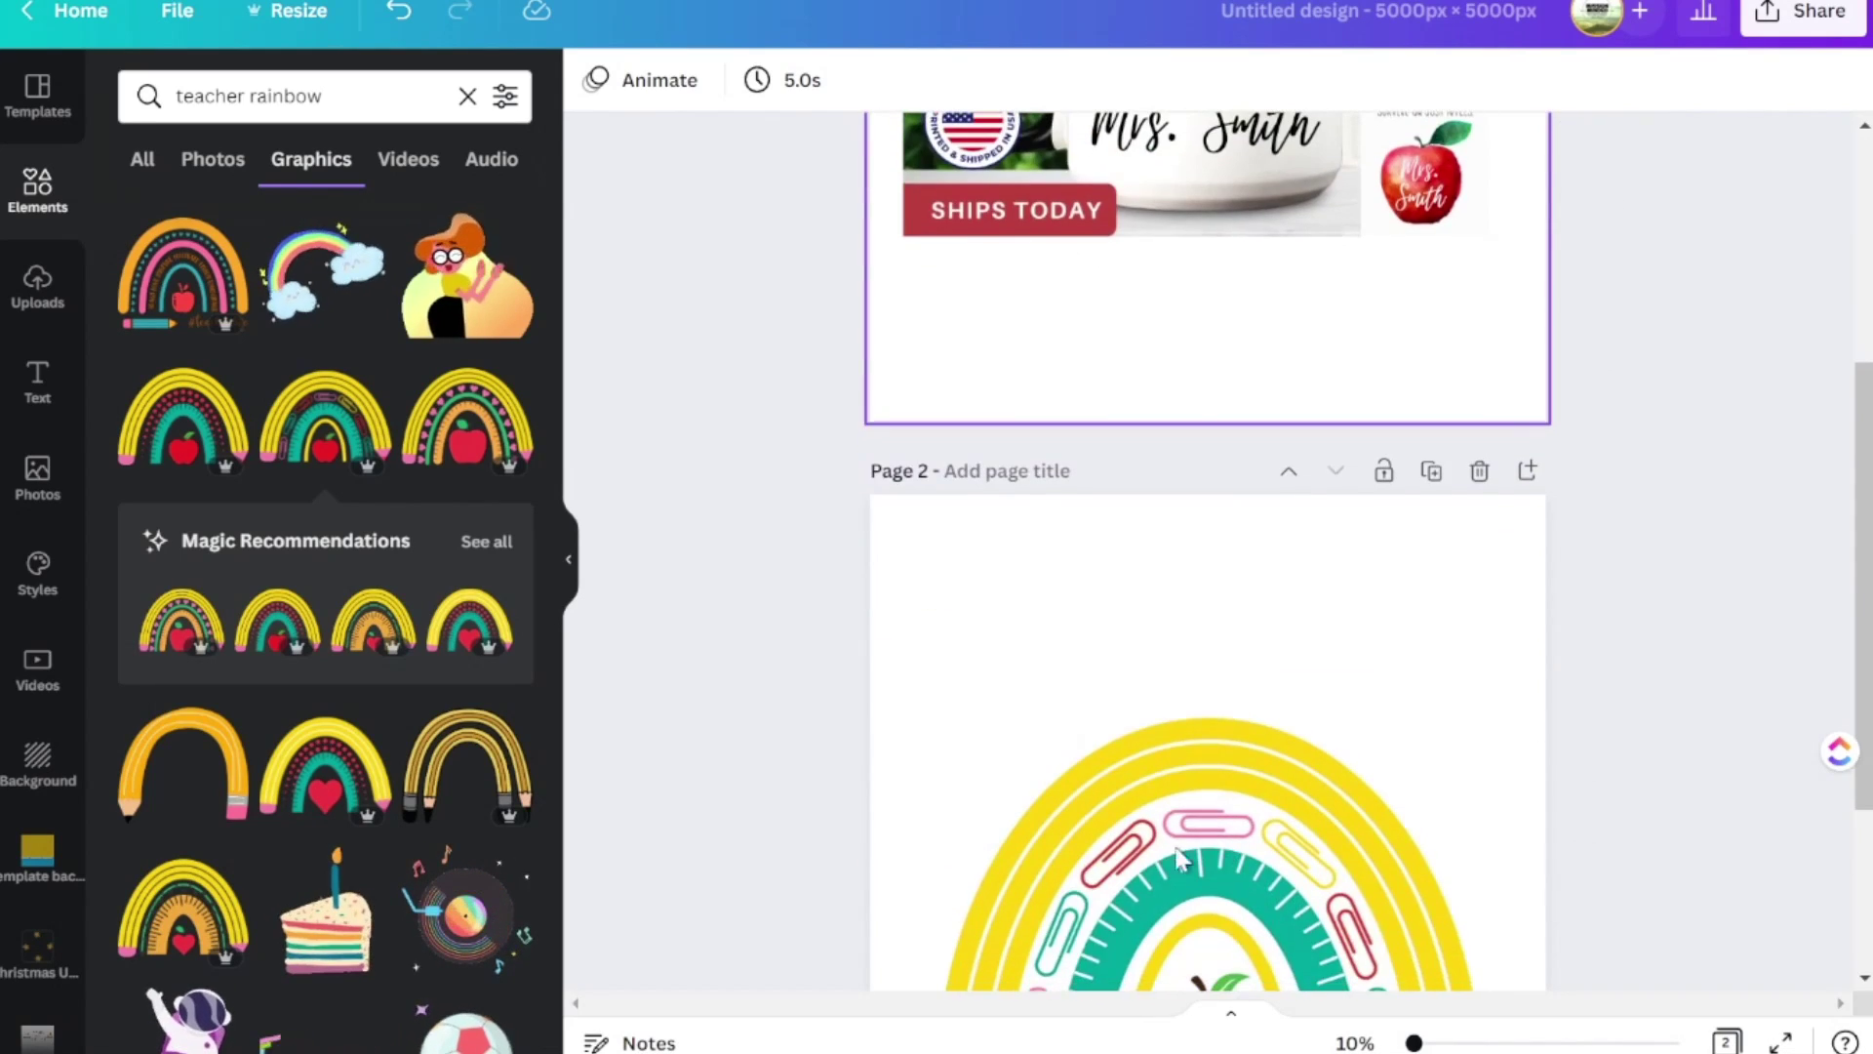
scroll(1085, 921, "down", 2)
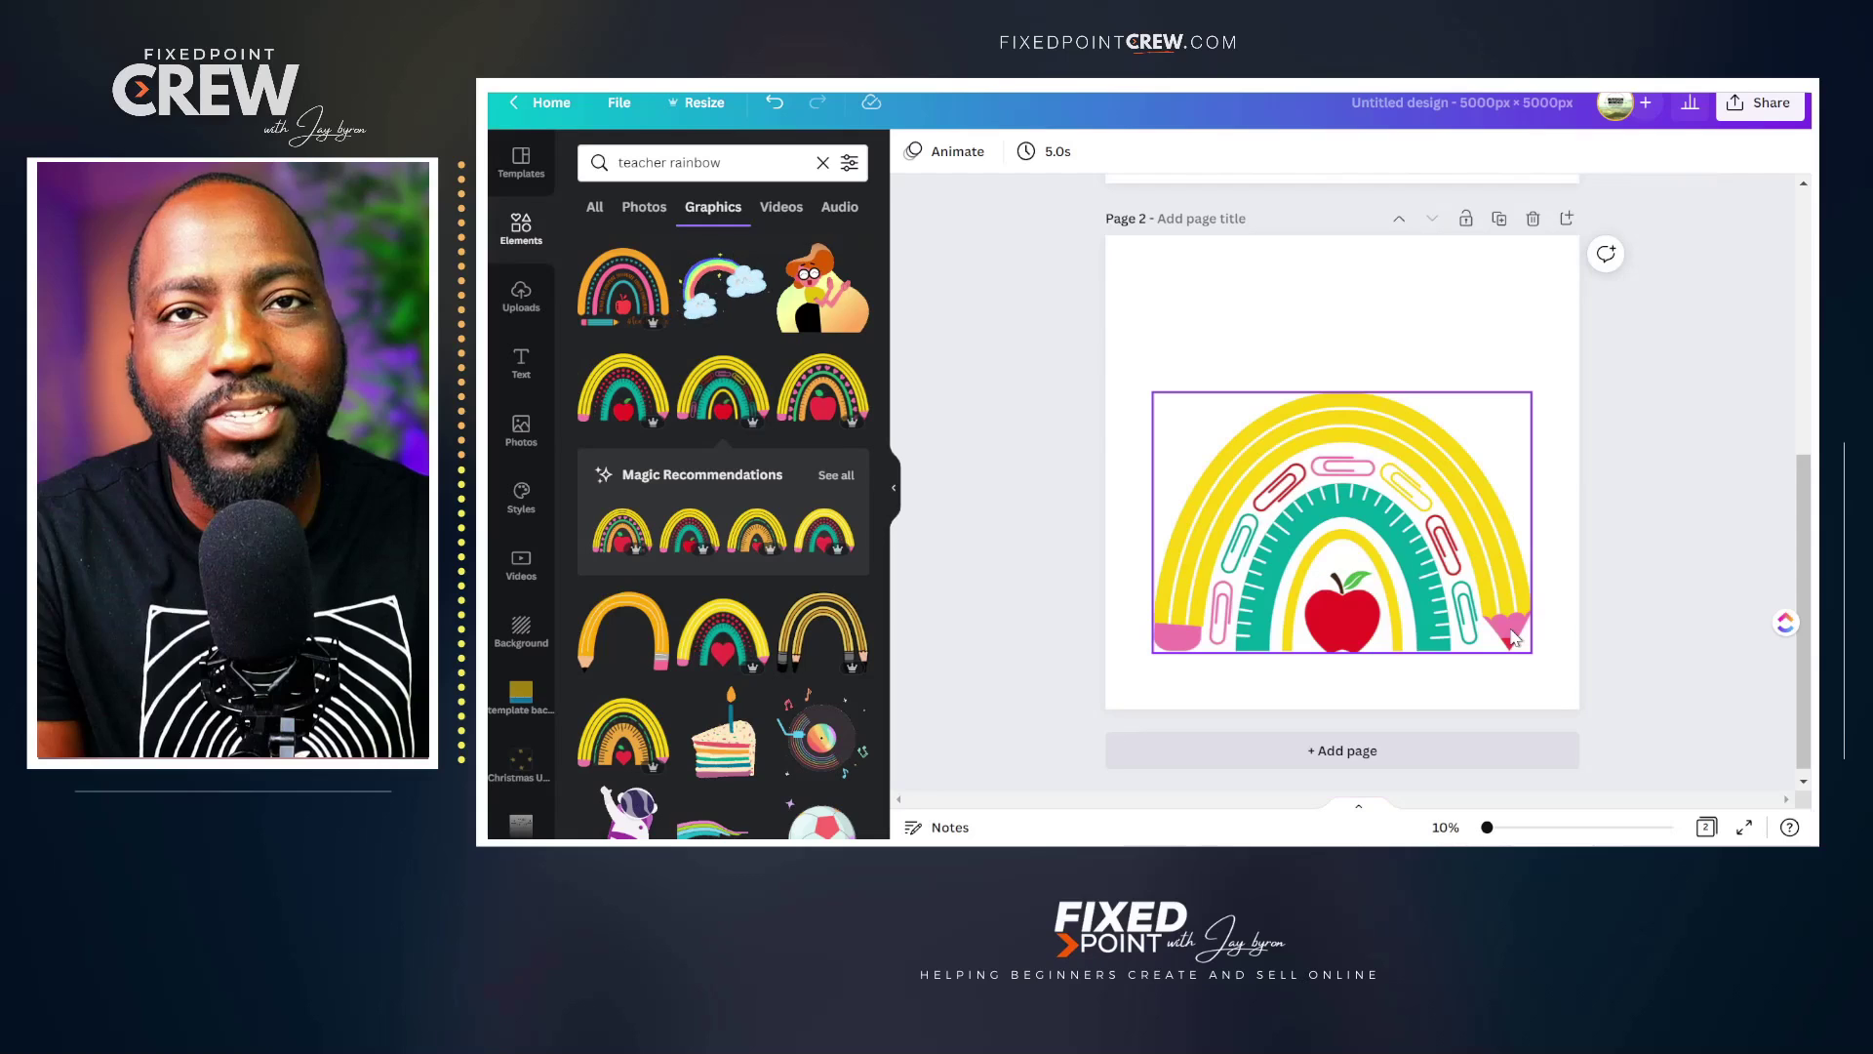
scroll(1377, 523, "up", 5)
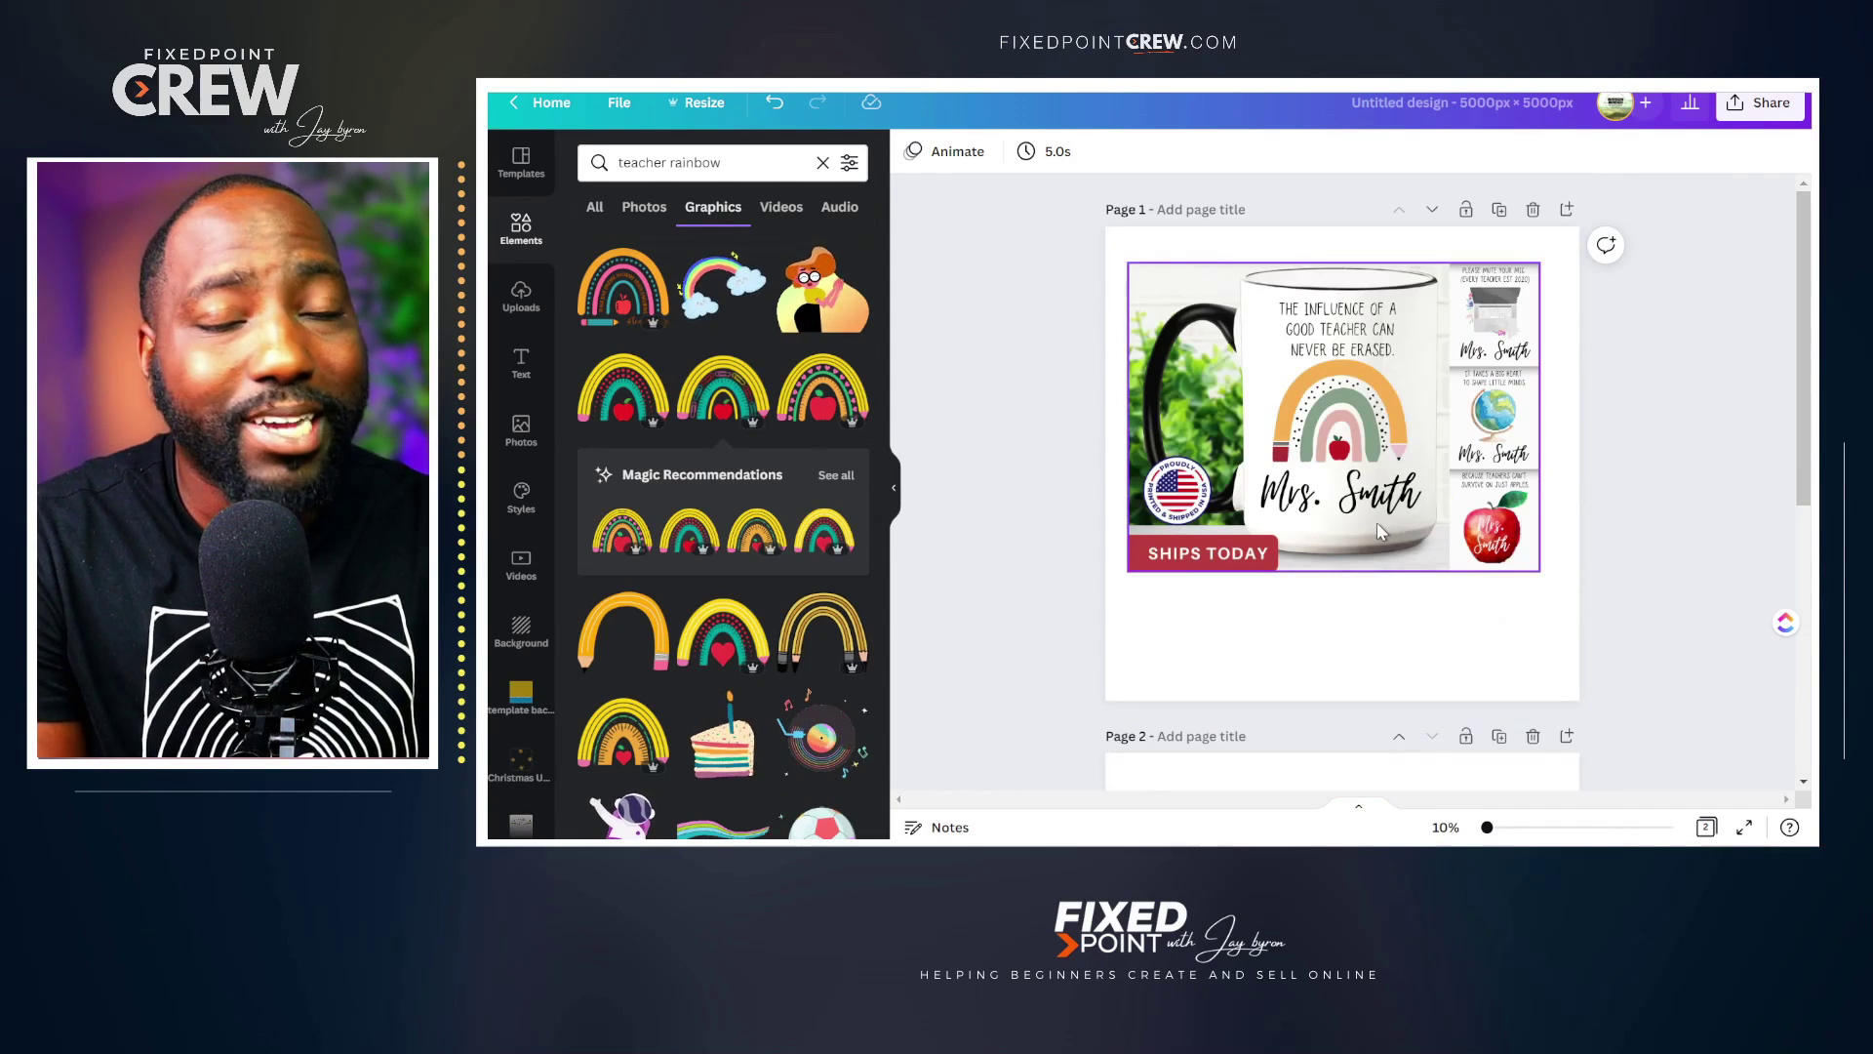
scroll(1378, 522, "down", 5)
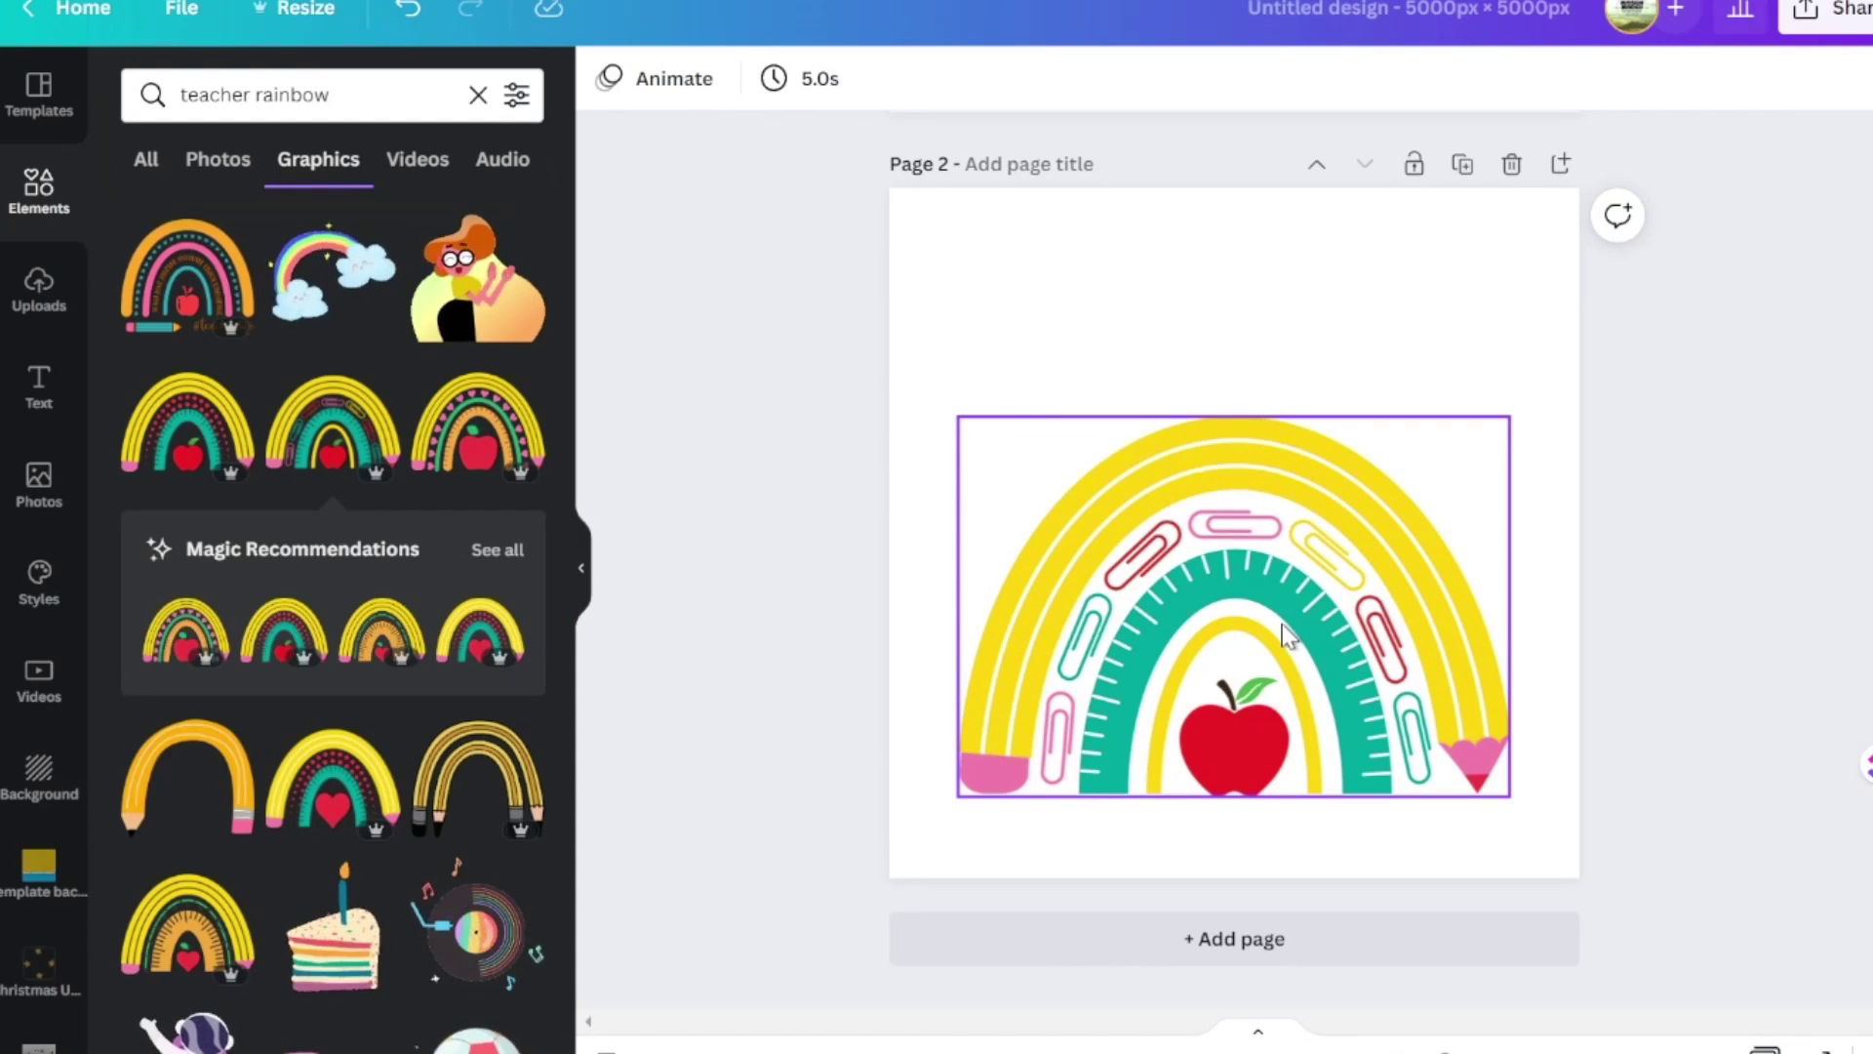
Move the pencil rainbow up on page 2, keeping it horizontally centered.
left_click_drag(1287, 635, 1271, 567)
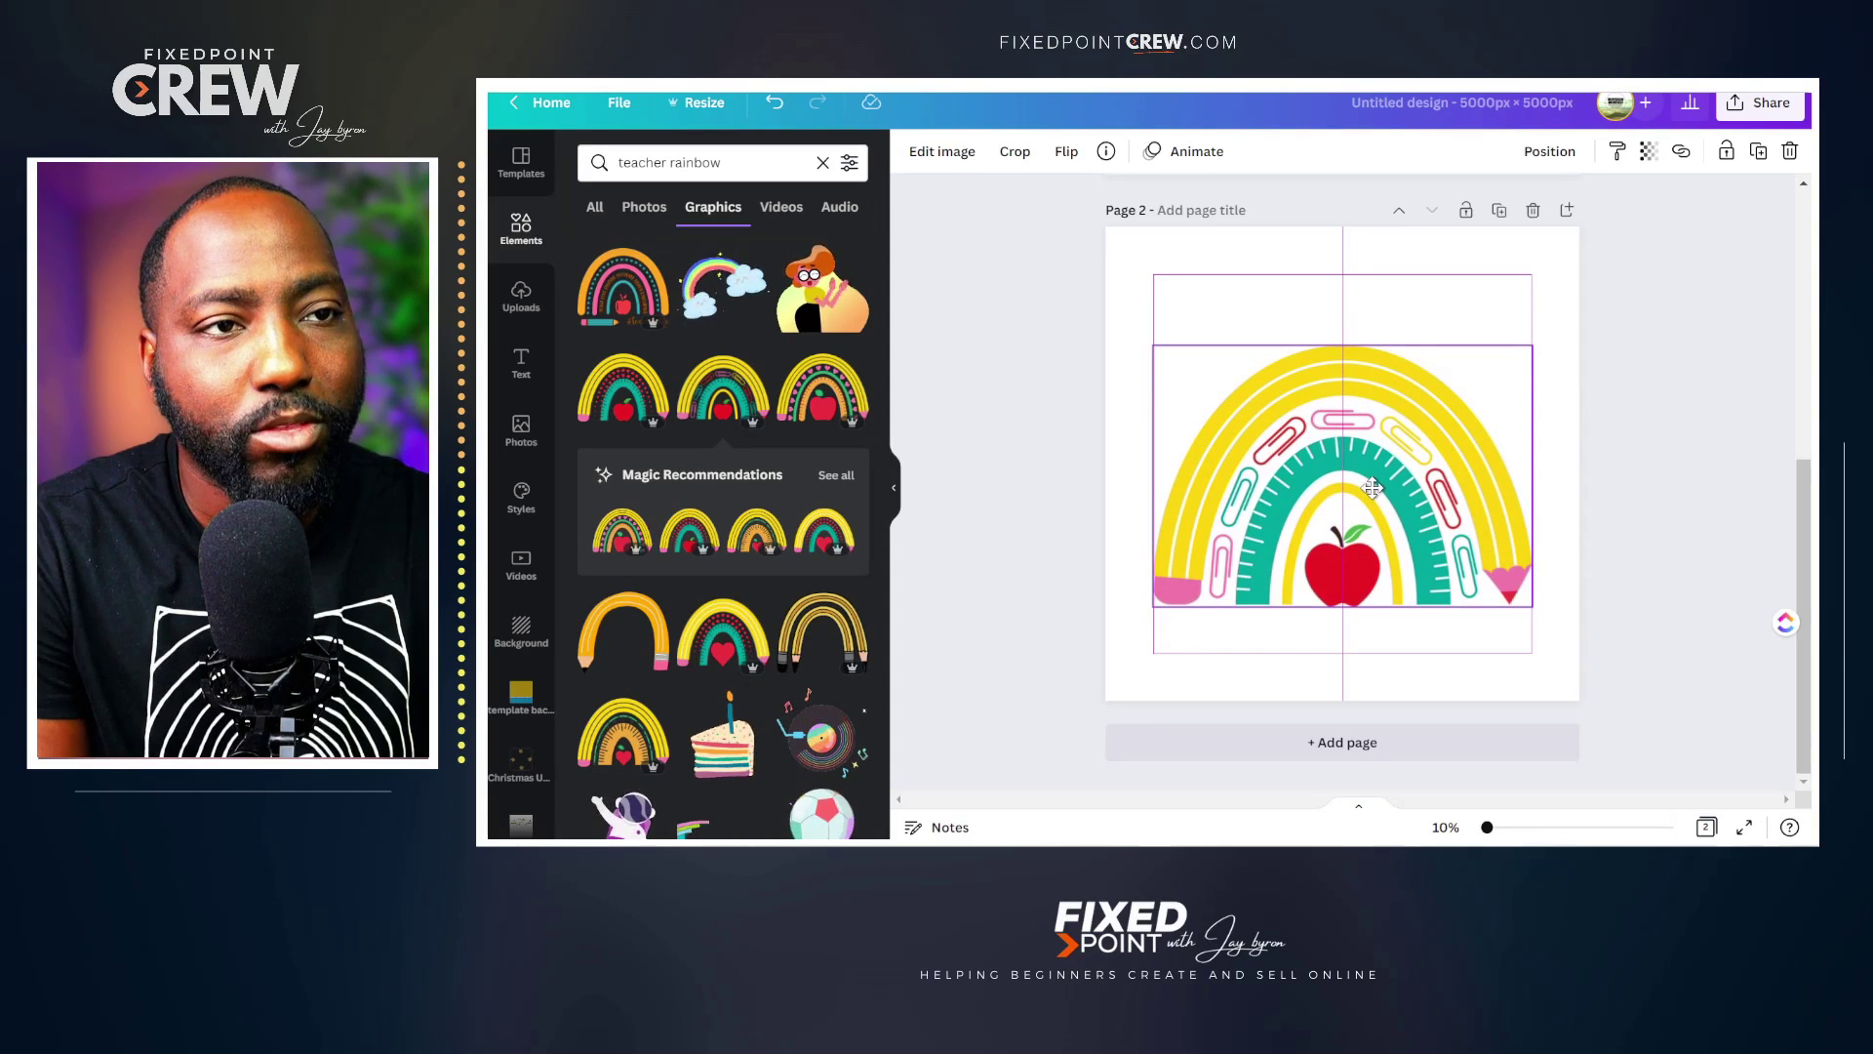
left_click(1660, 510)
scroll(1649, 509, "up", 5)
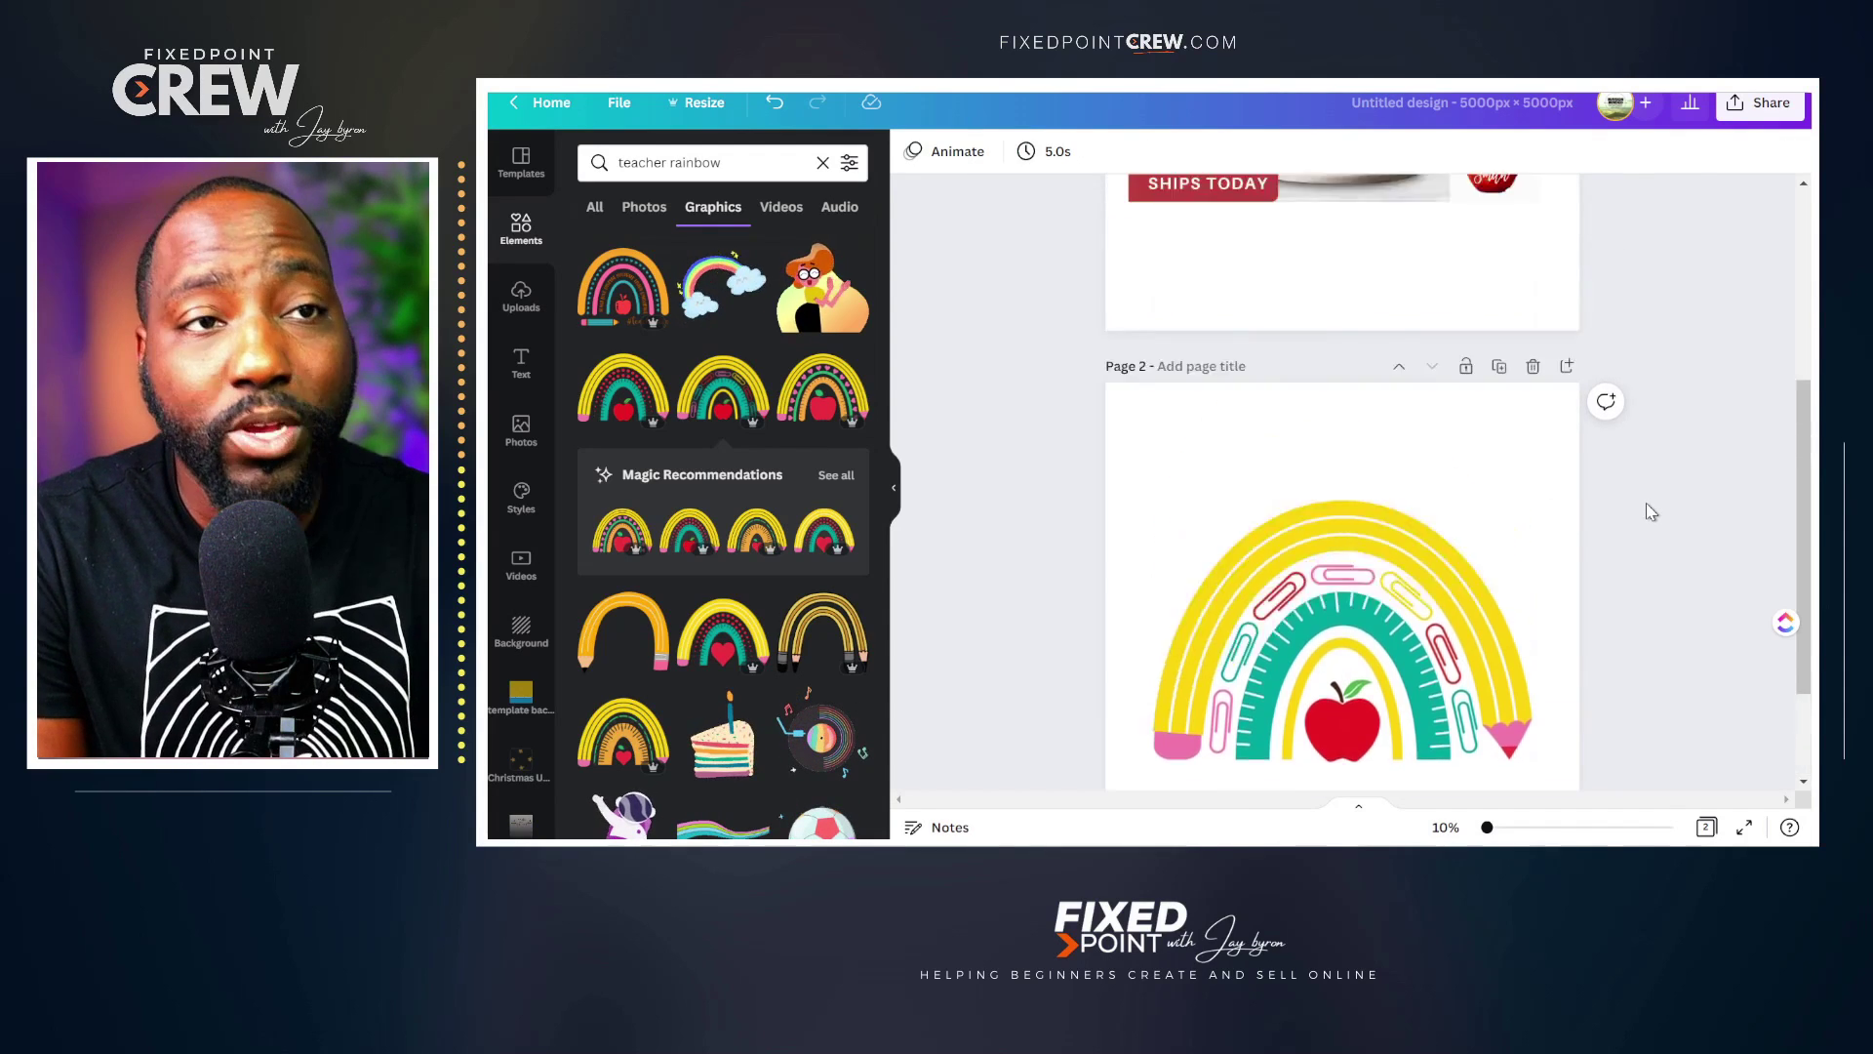
scroll(1319, 346, "down", 5)
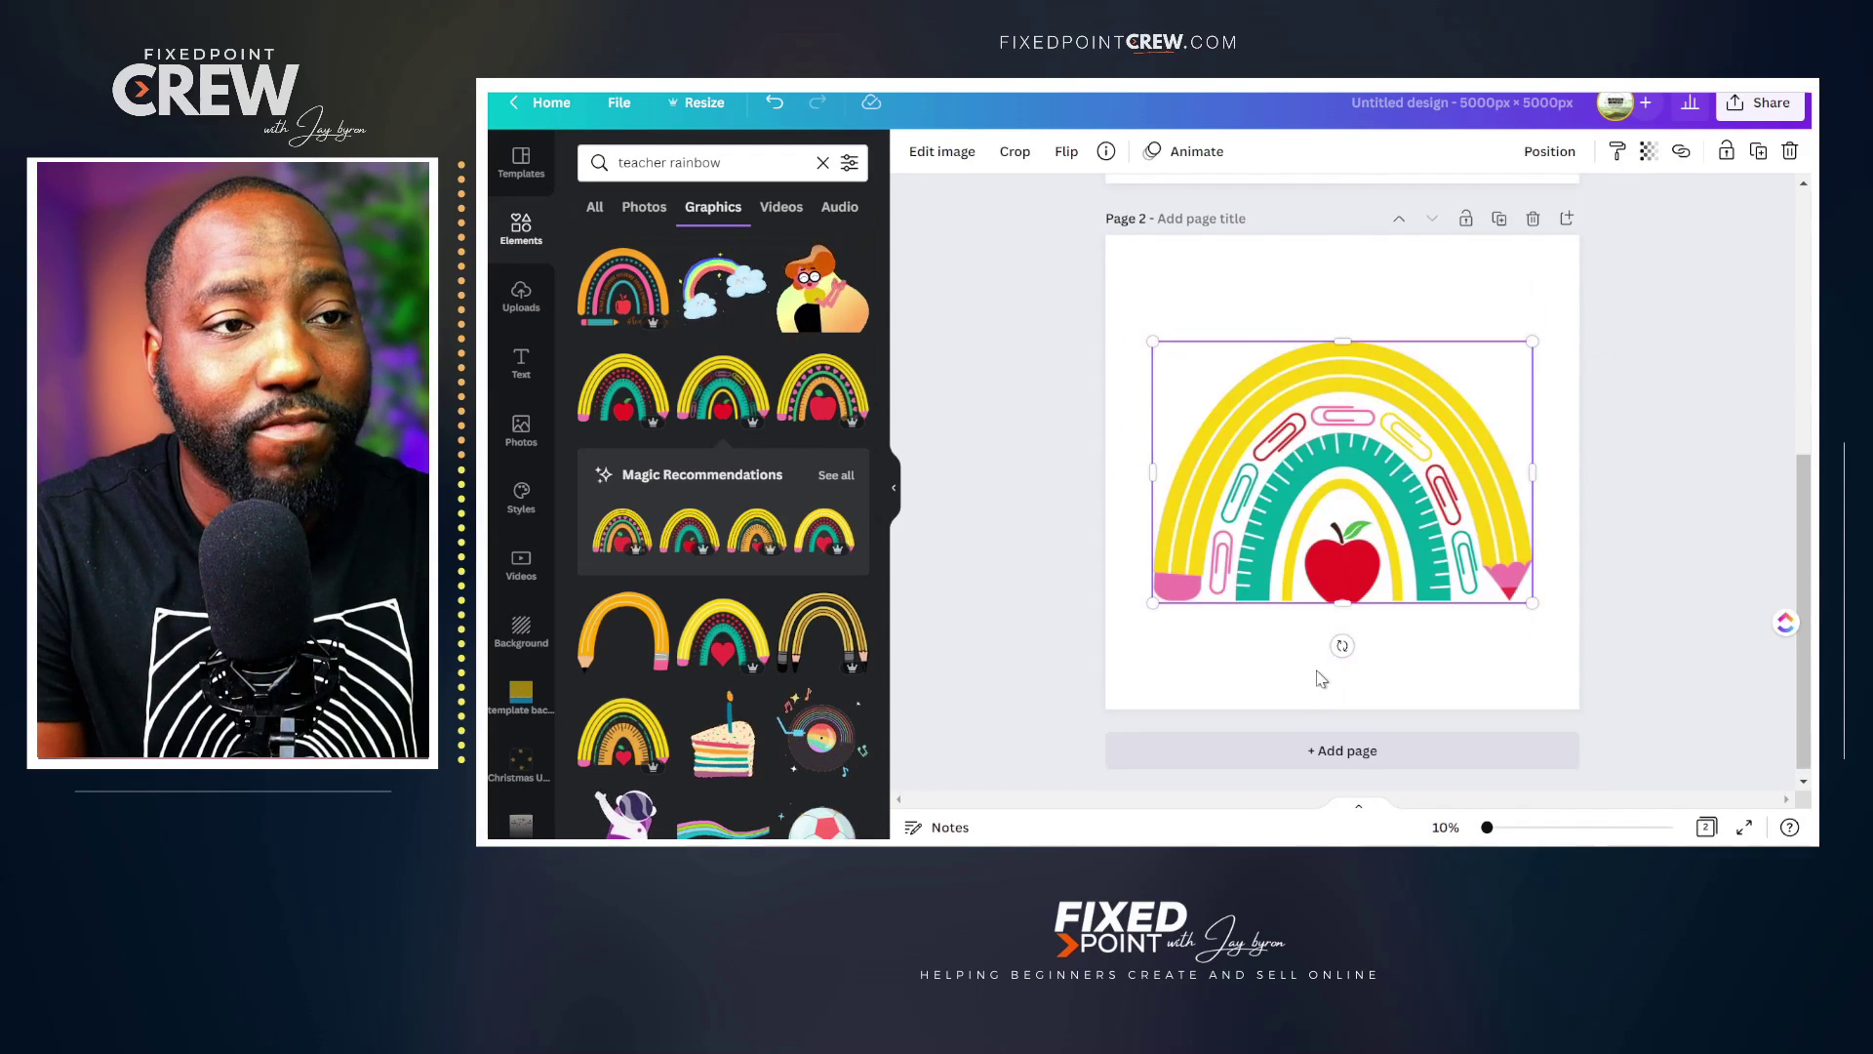
Add a text box above the rainbow on page 2 and set its font to Nectarine from the Retro fonts.
left_click(1308, 686)
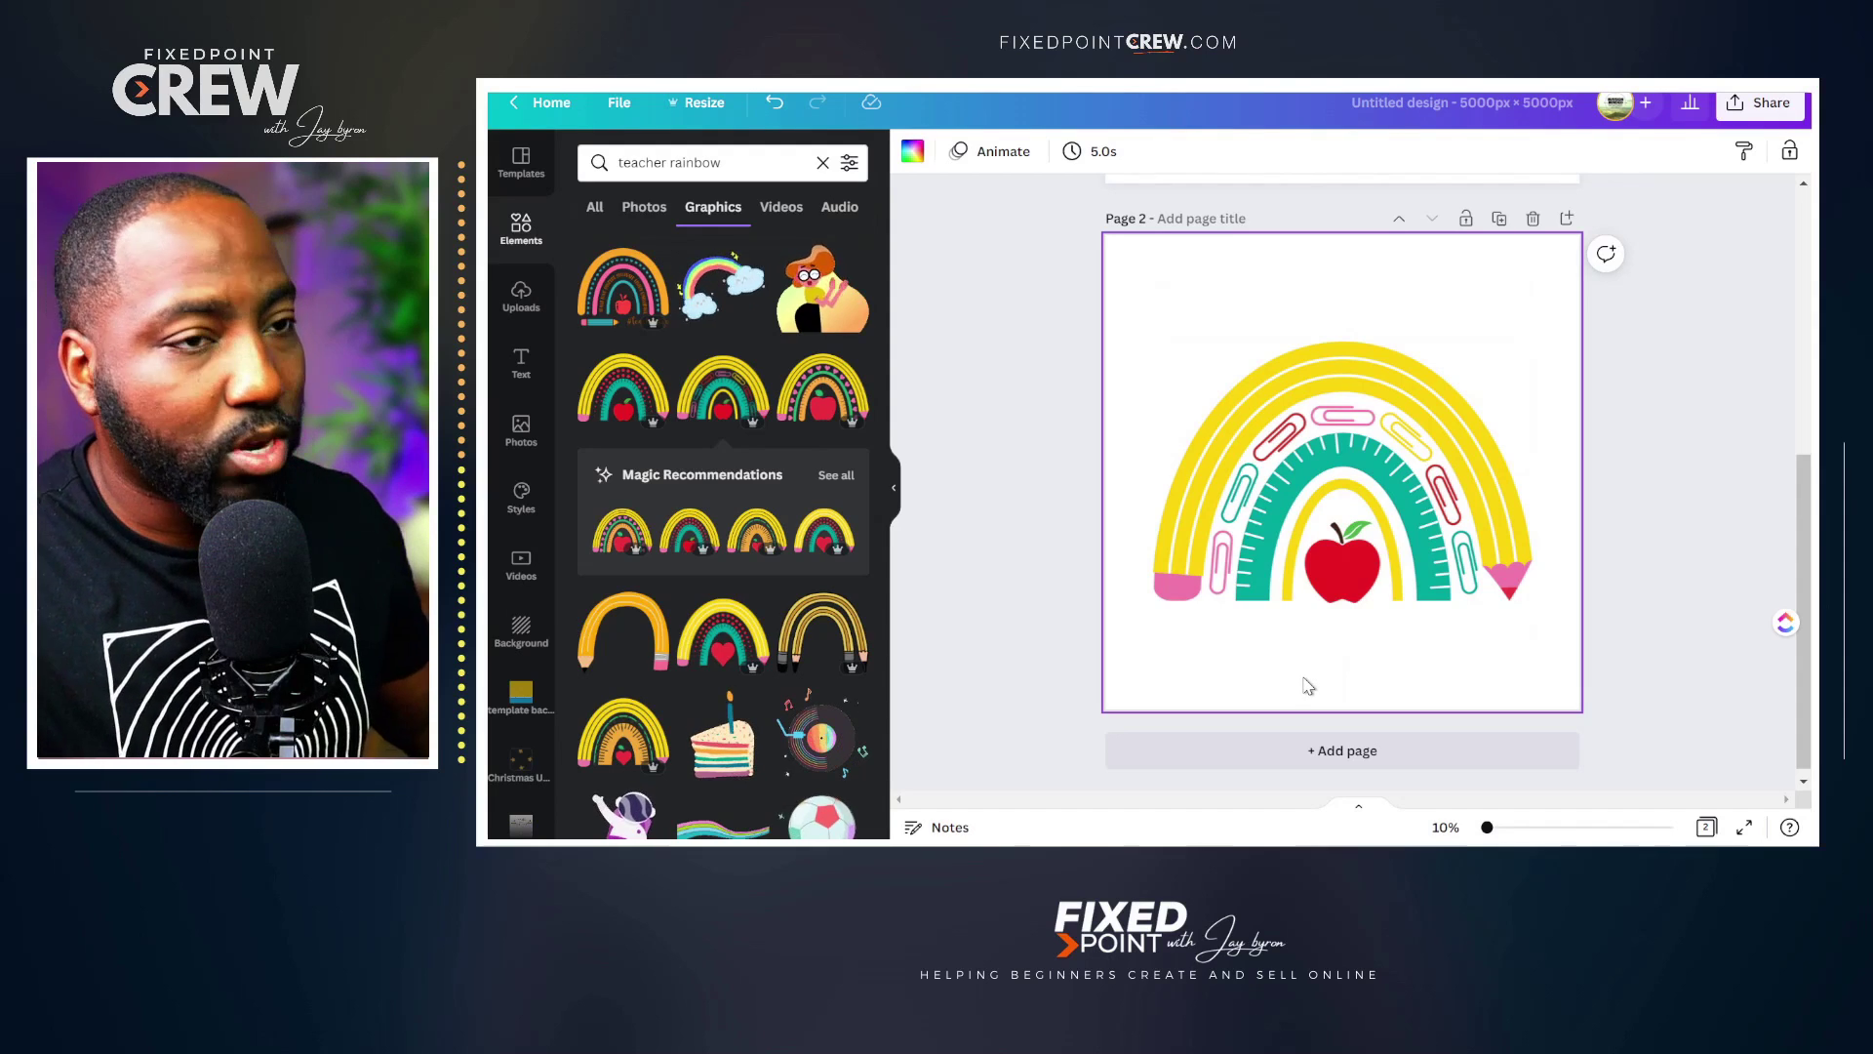
key("t")
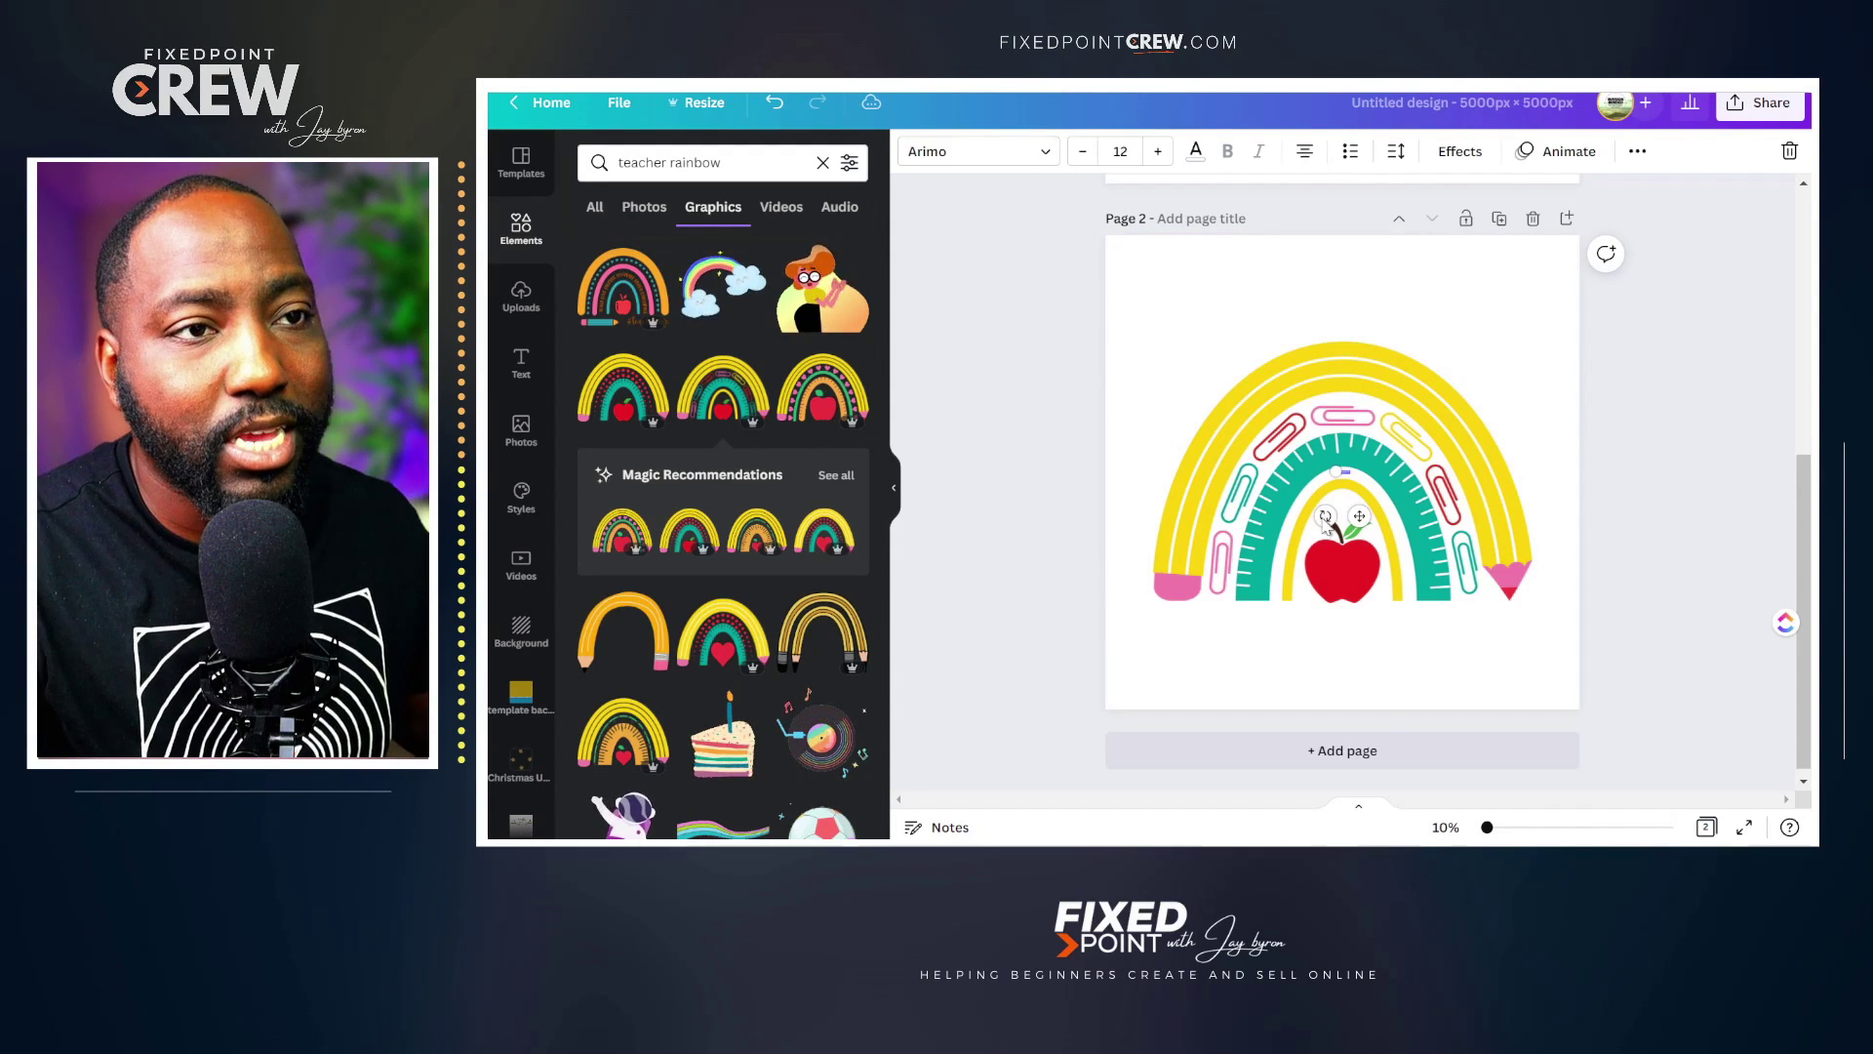
left_click_drag(1331, 473, 1331, 304)
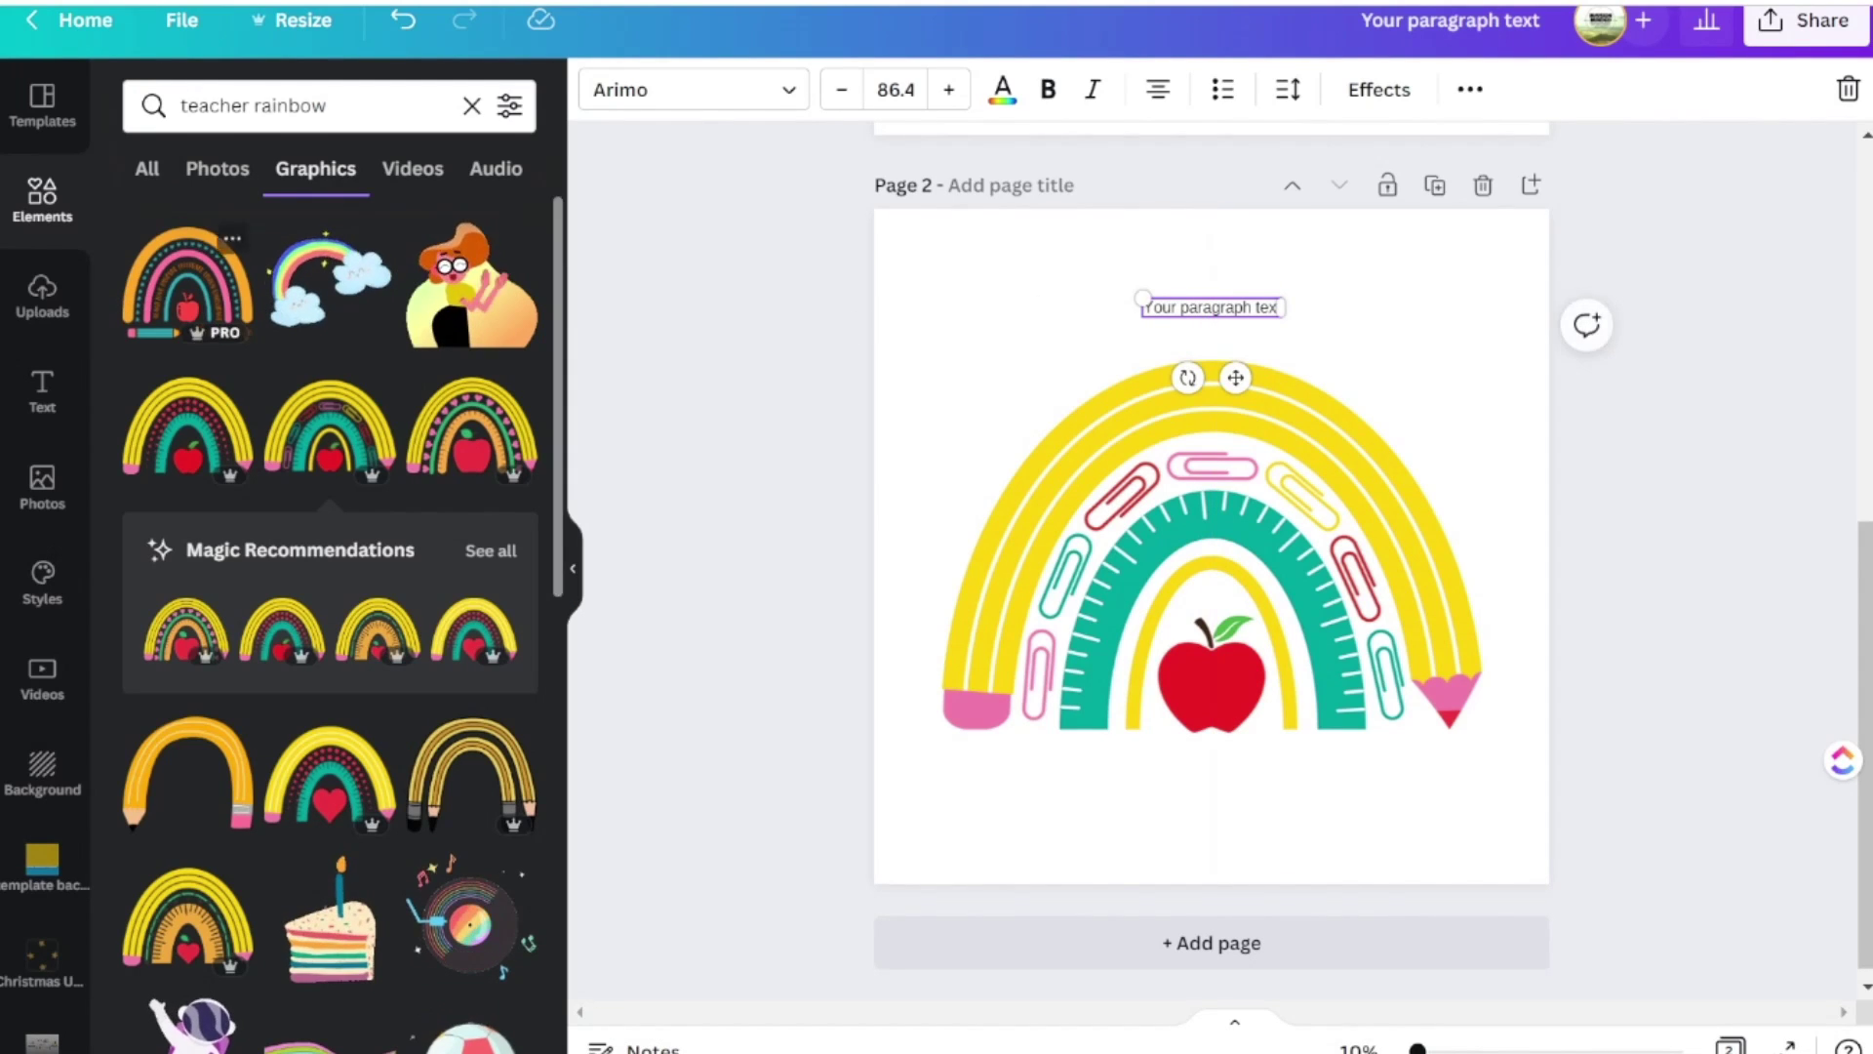
left_click(42, 390)
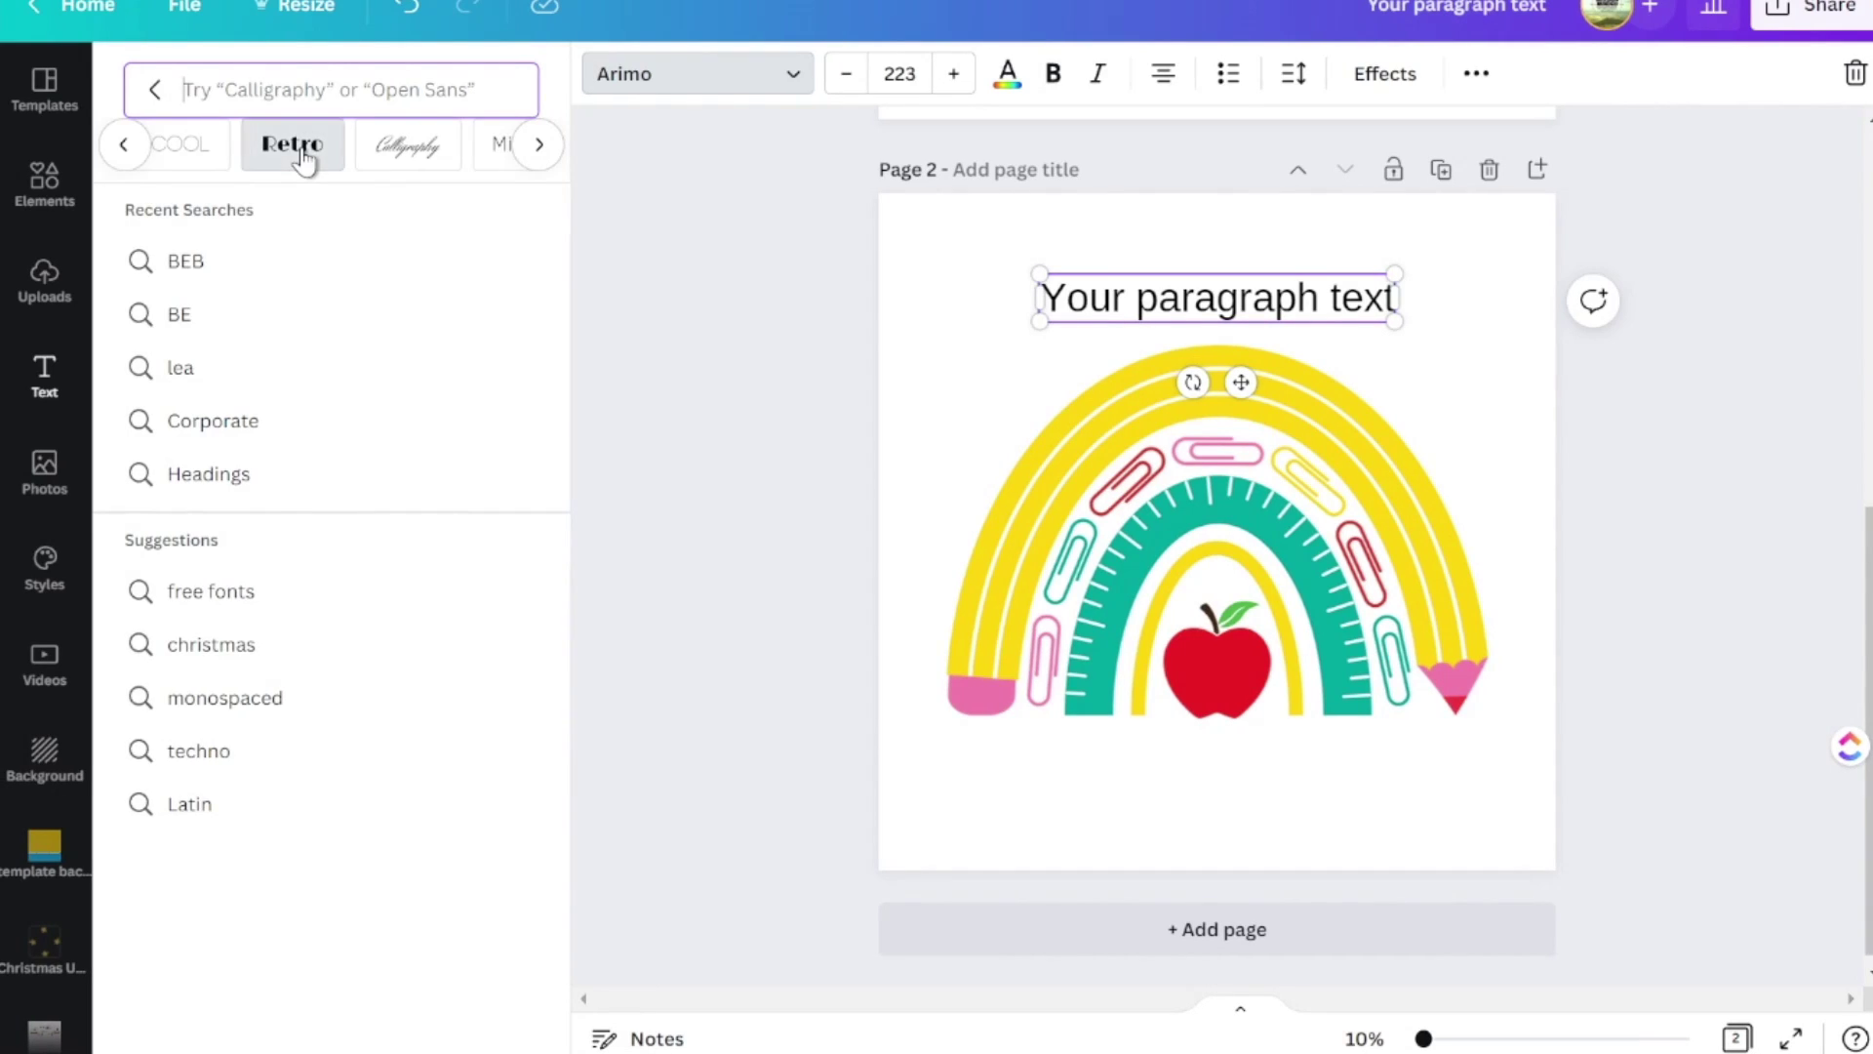
left_click(292, 146)
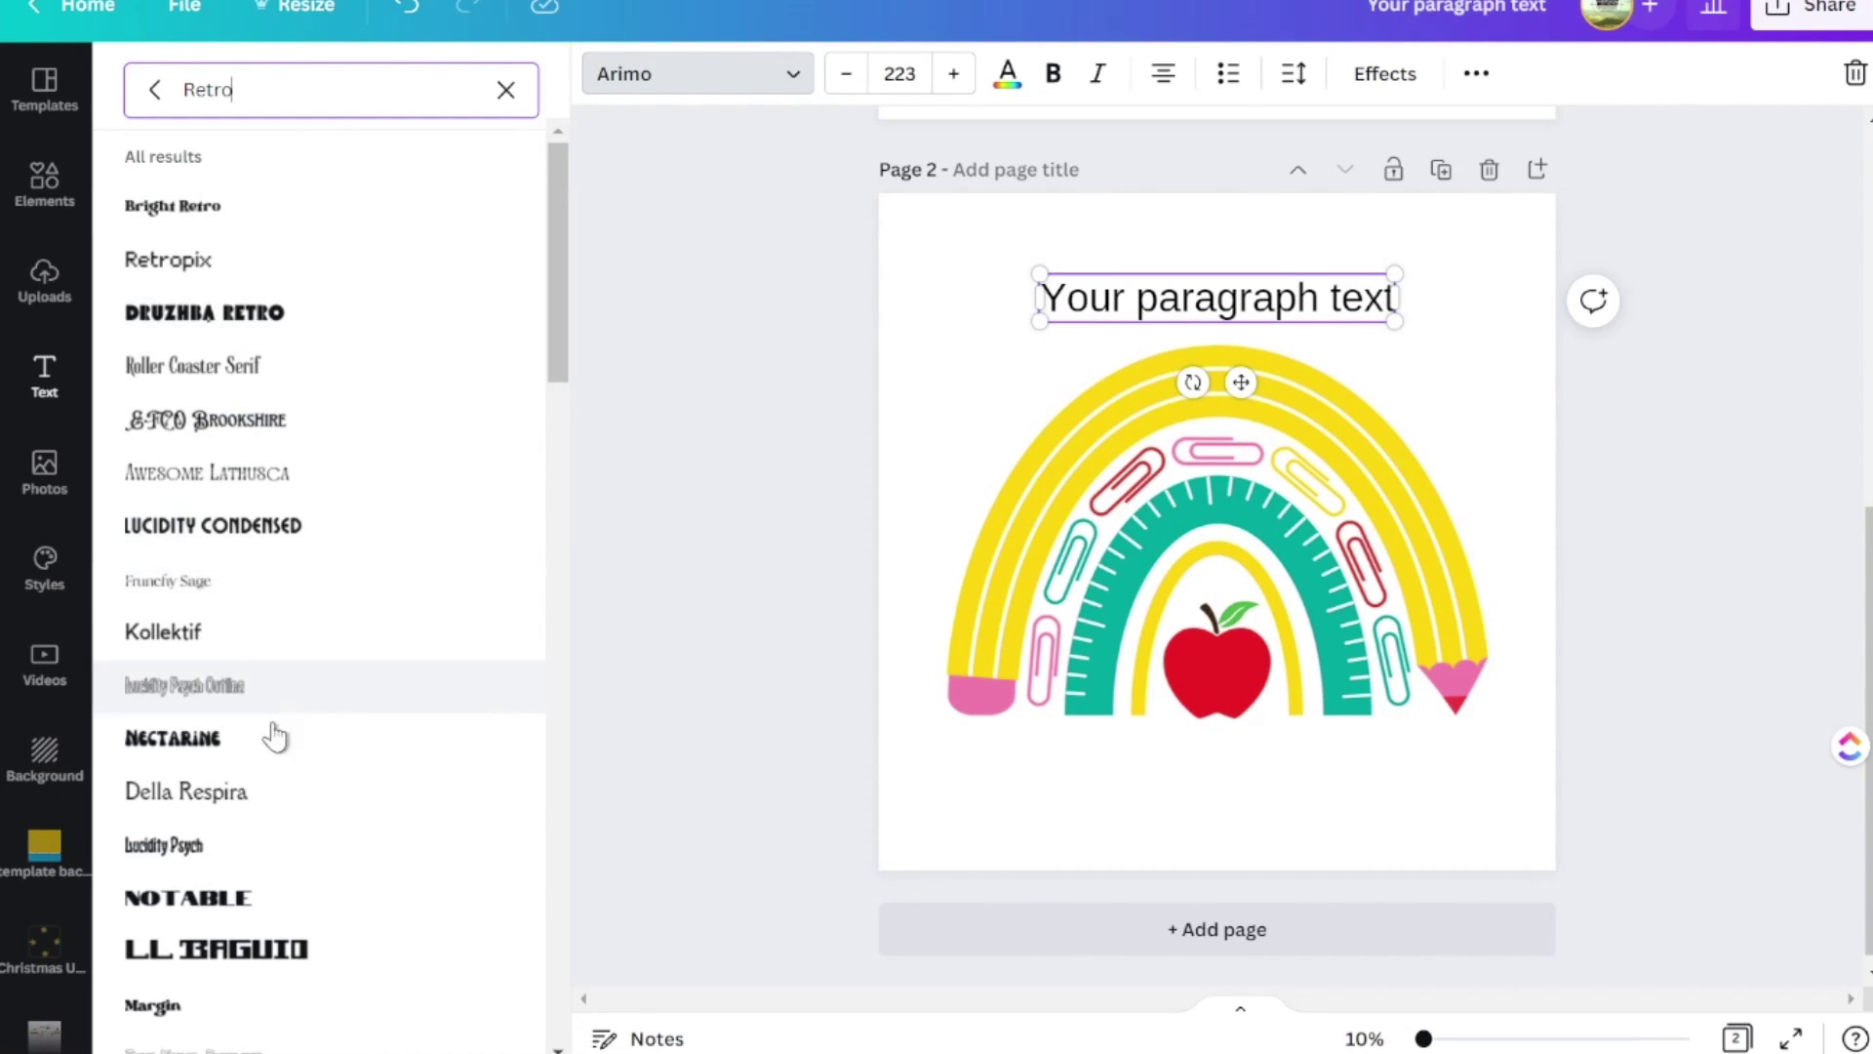
left_click(219, 759)
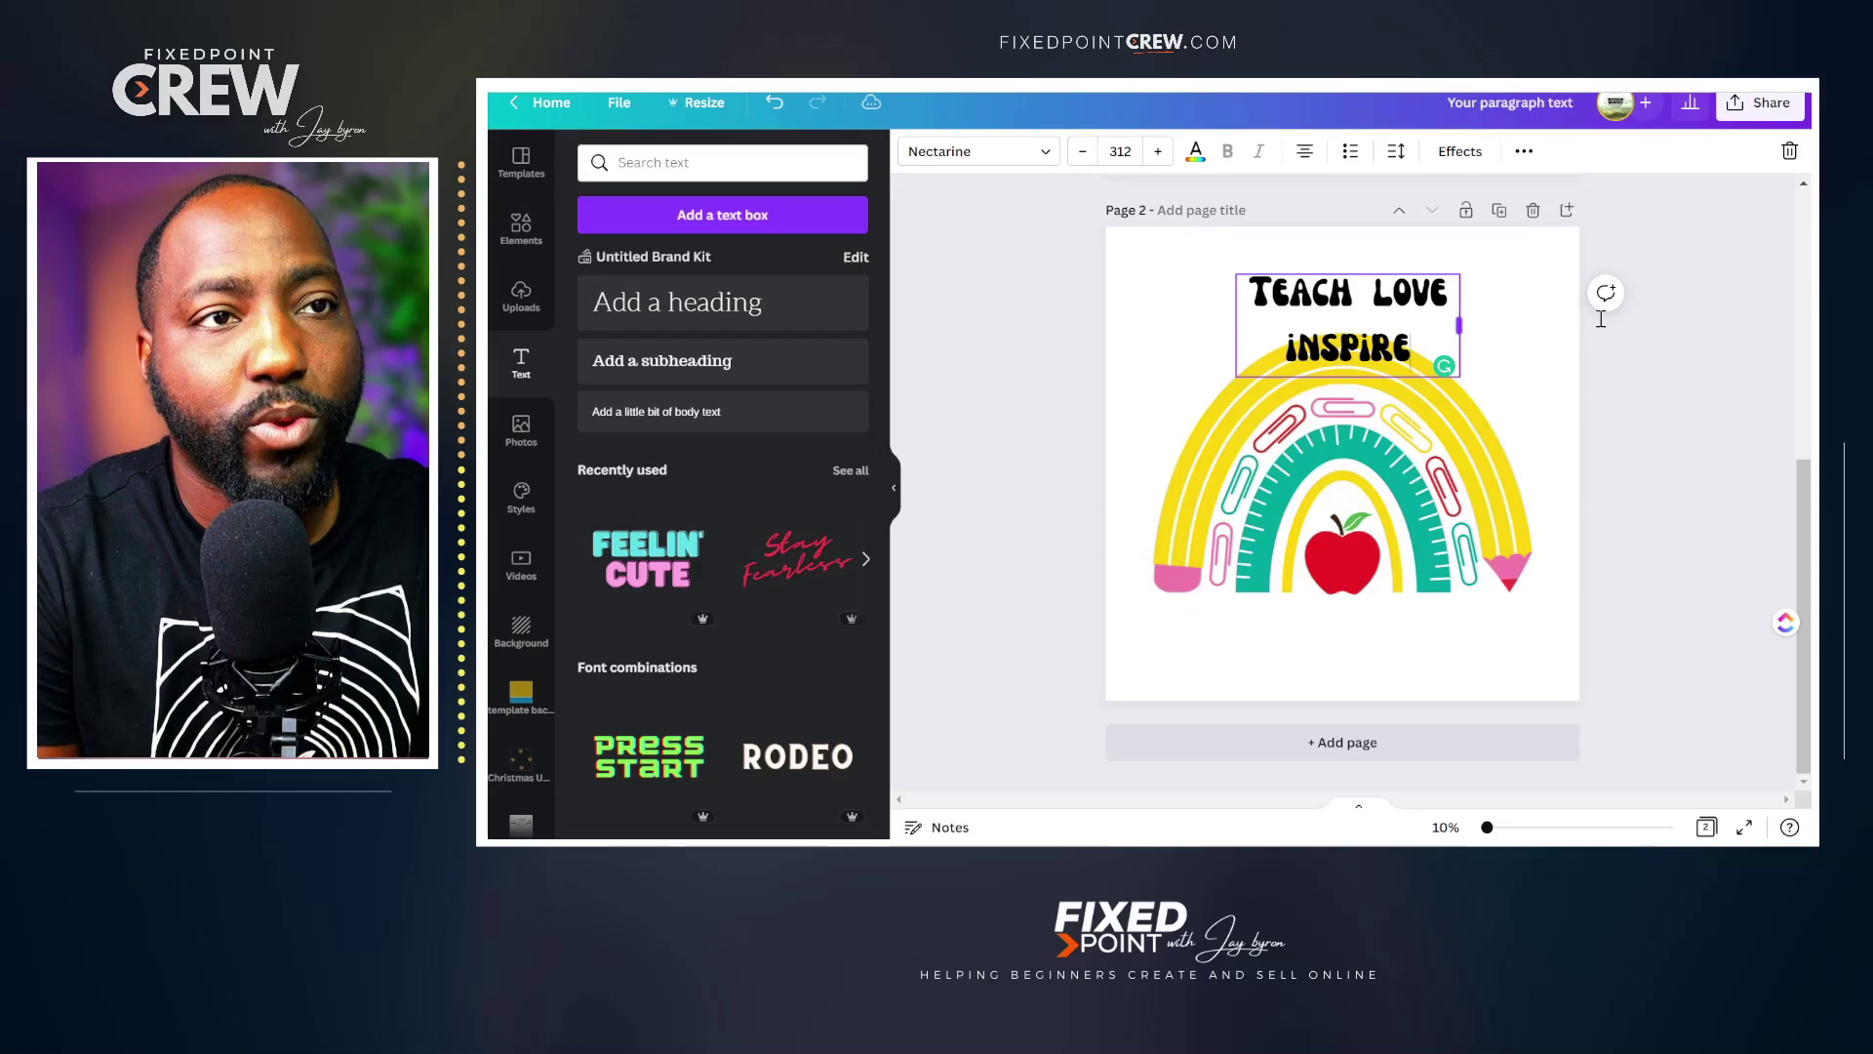
Widen the "Teach Love Inspire" text box to fit one line, center it above the rainbow and enlarge the text to size 323.
left_click_drag(1601, 319, 1614, 298)
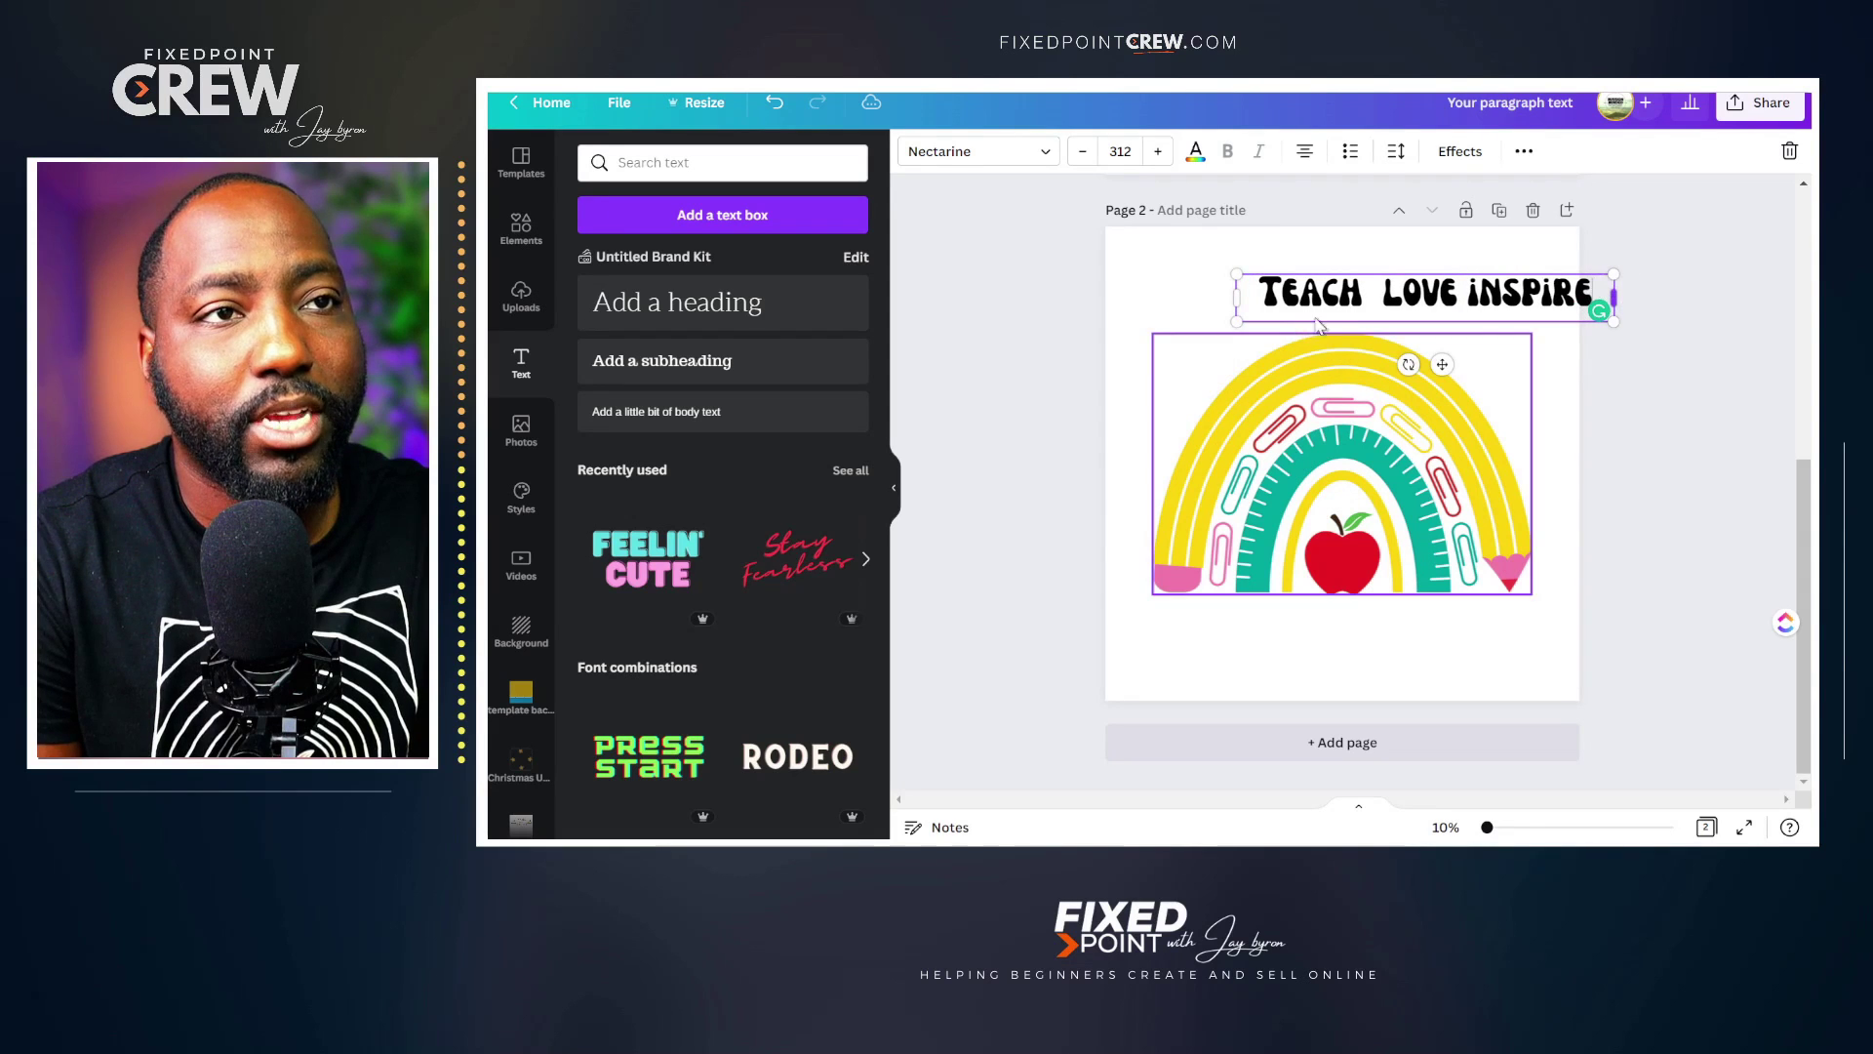
left_click(1527, 388)
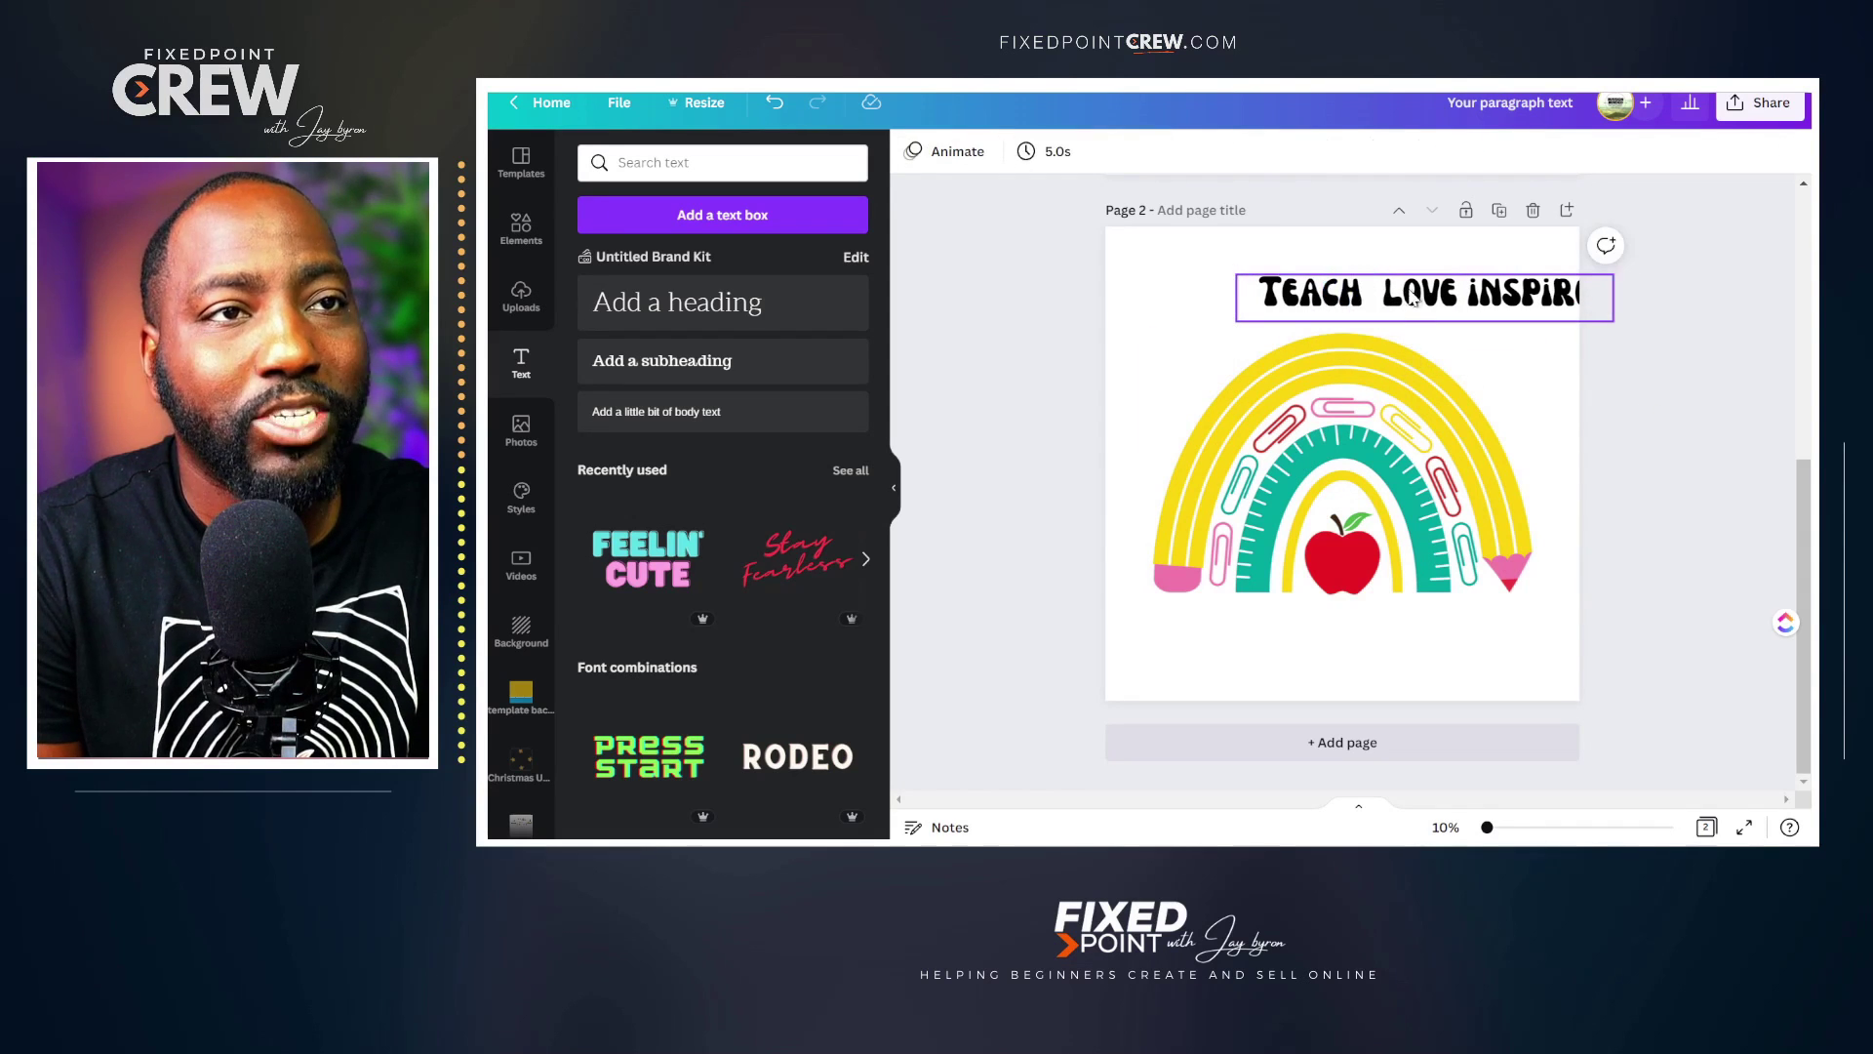
left_click_drag(1362, 305, 1349, 290)
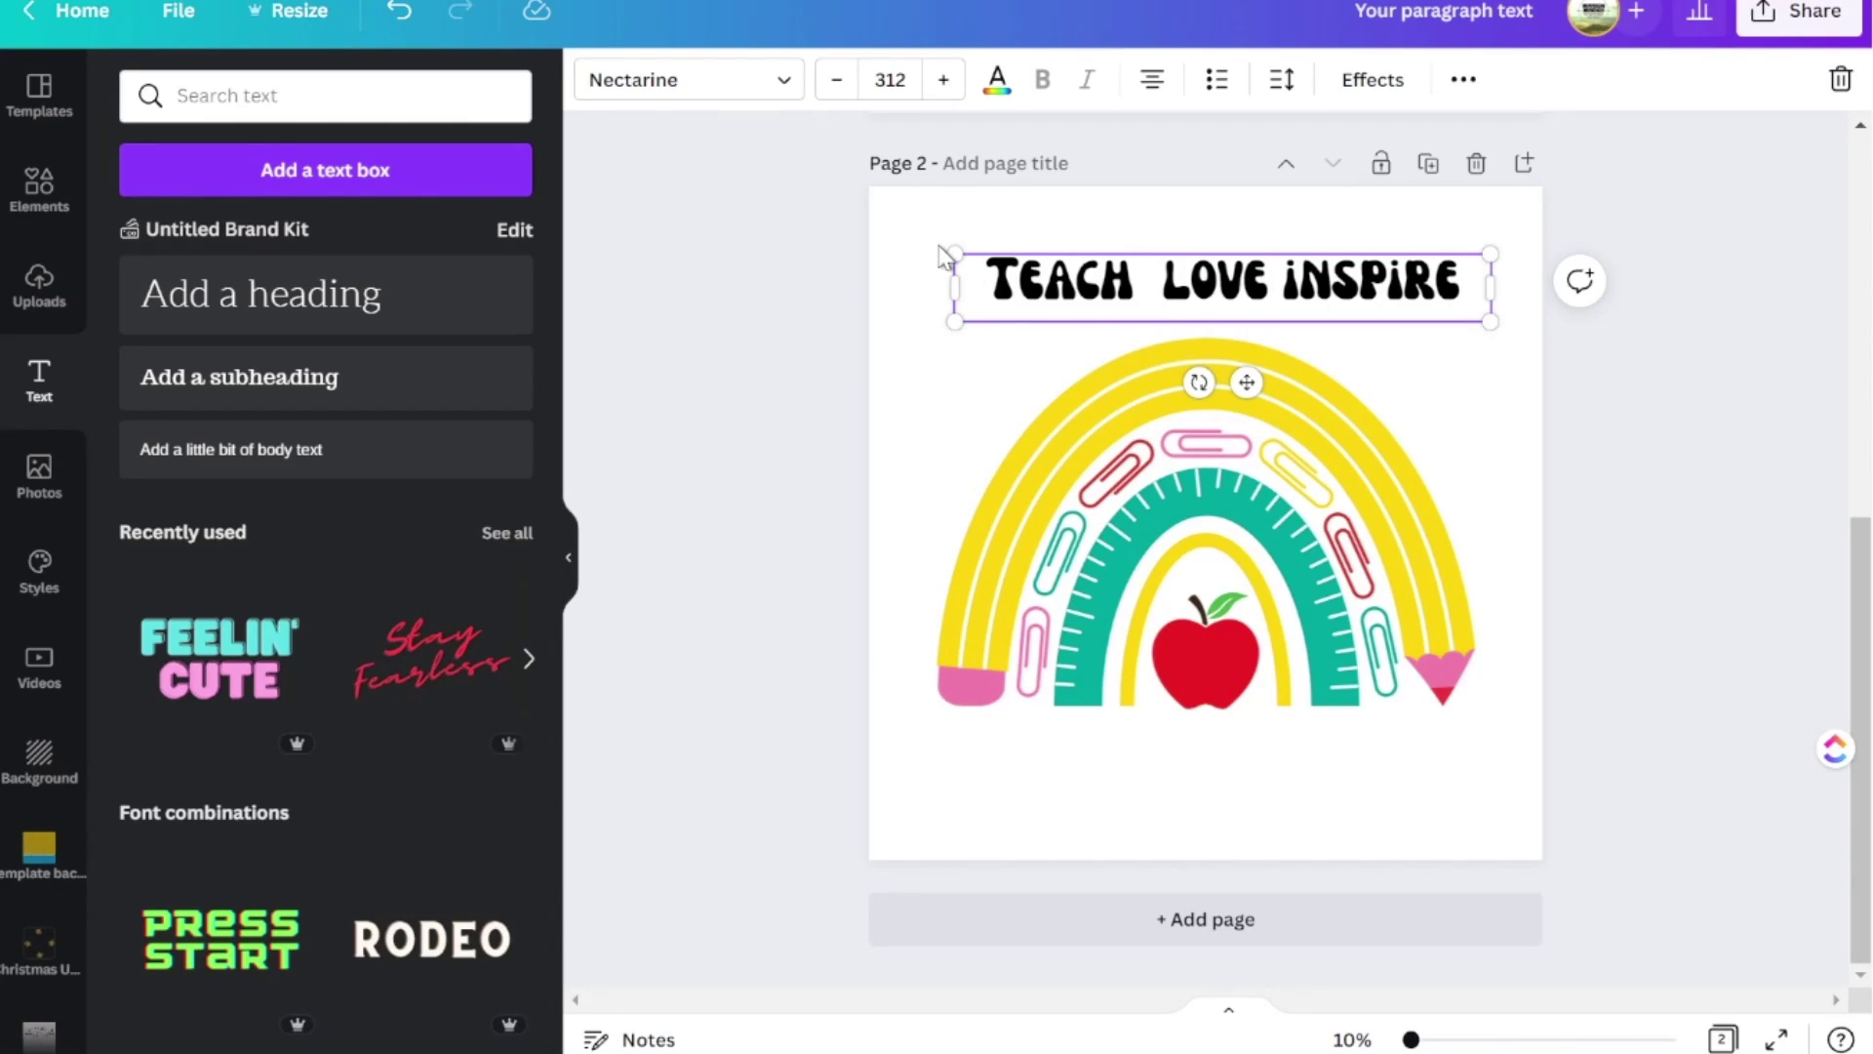
left_click_drag(954, 253, 936, 252)
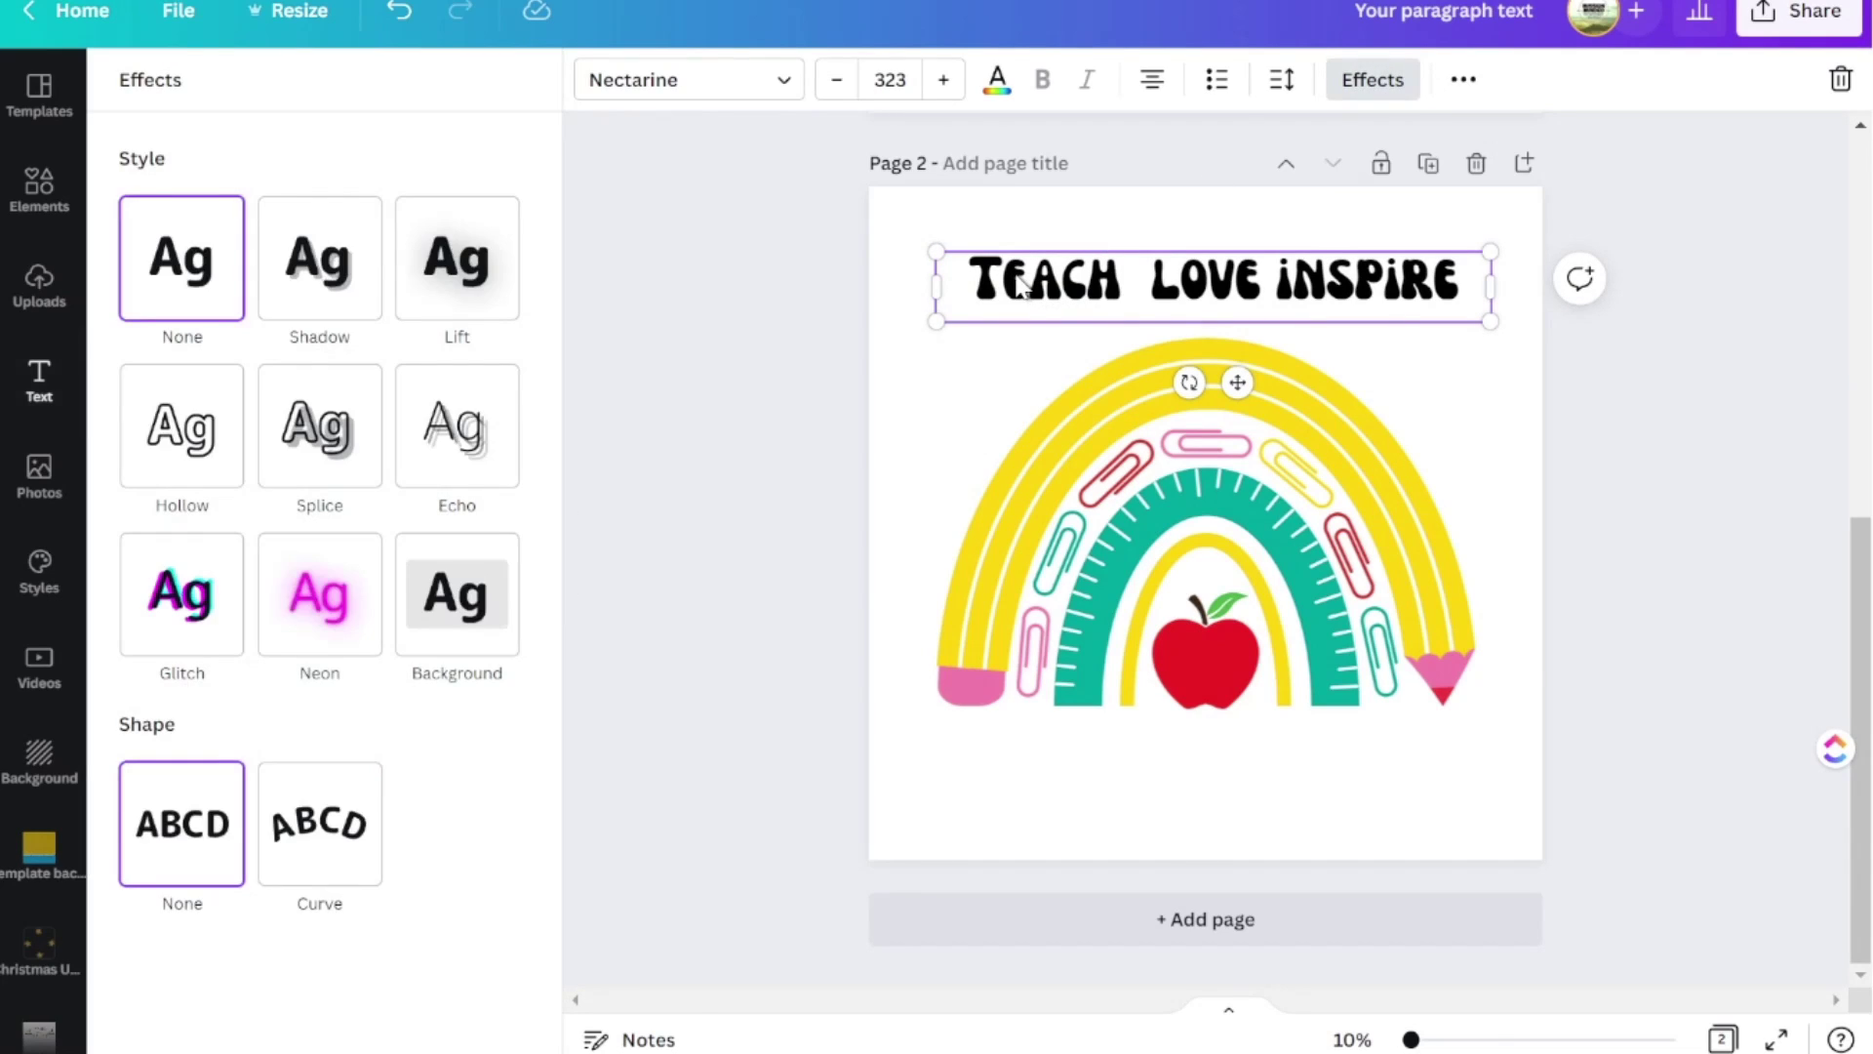
Curve the "Teach Love Inspire" text with a value of 54, then enlarge it to size 402 and position it arching over the rainbow.
left_click(343, 867)
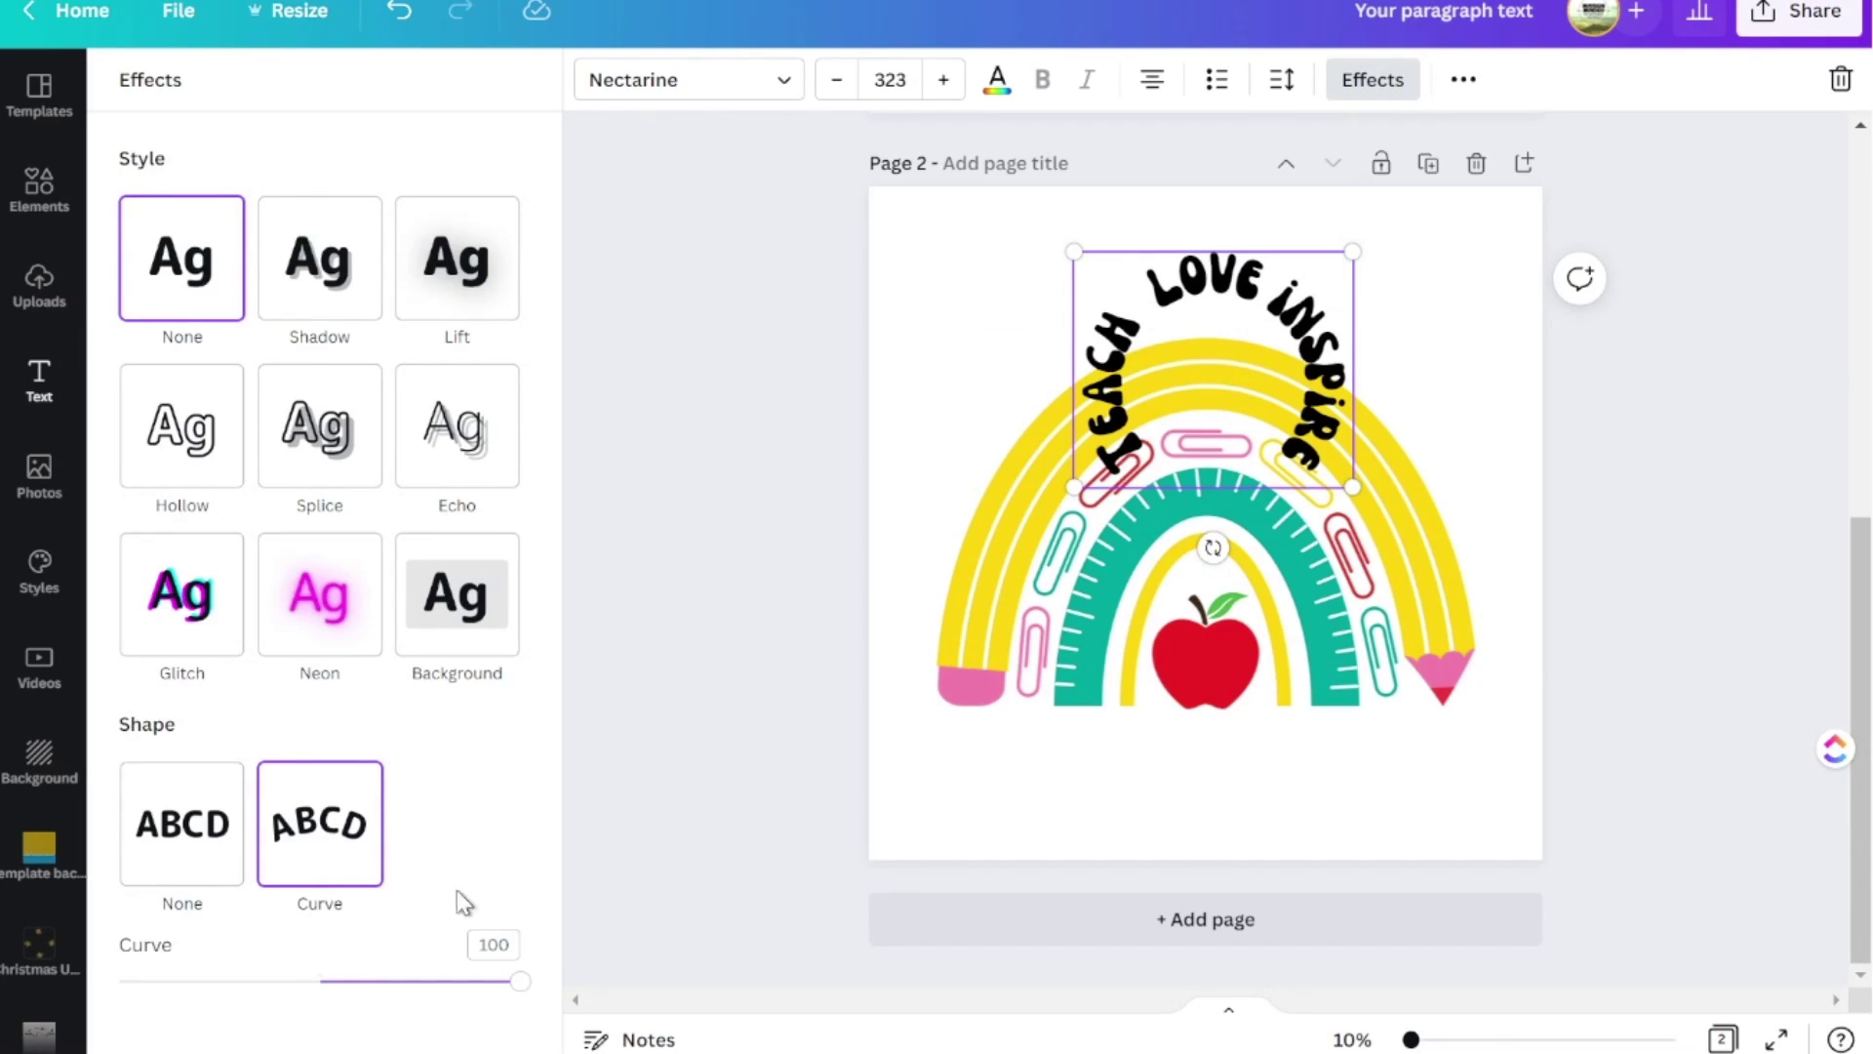
left_click_drag(516, 995, 431, 993)
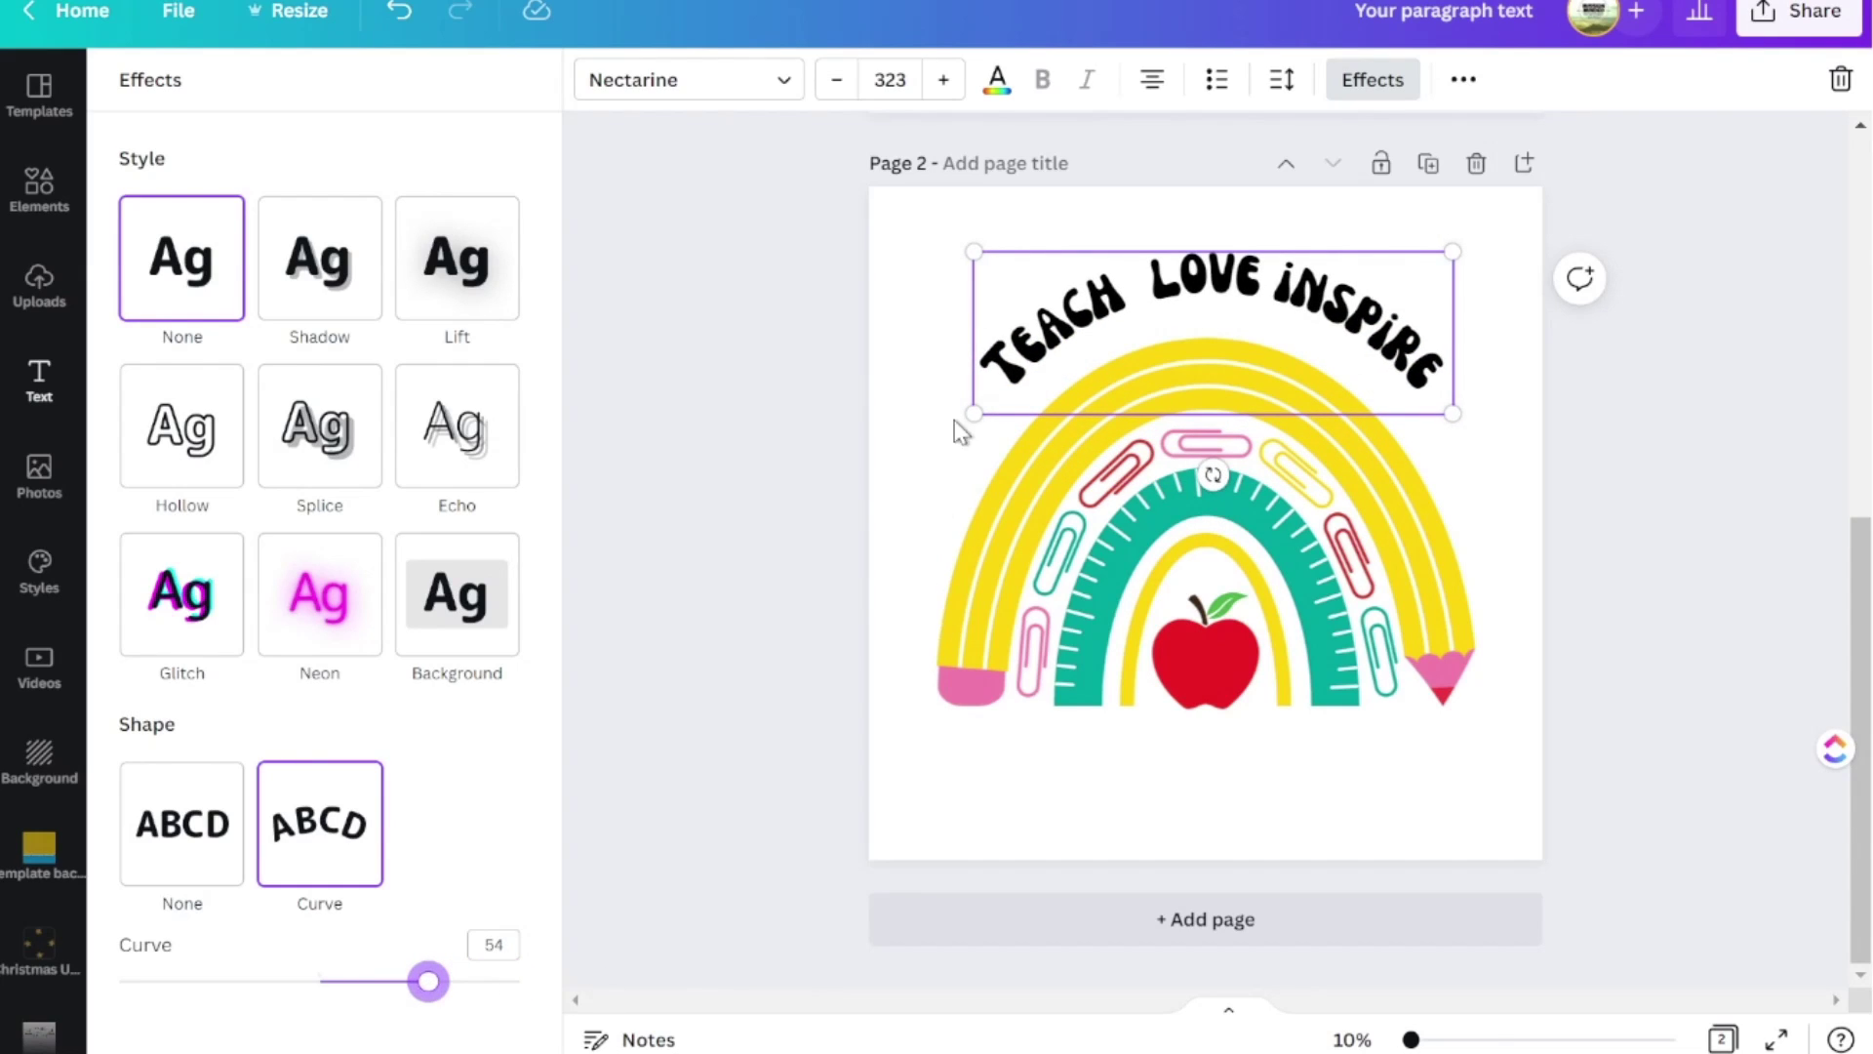
left_click_drag(973, 413, 881, 546)
left_click_drag(1220, 272, 1265, 286)
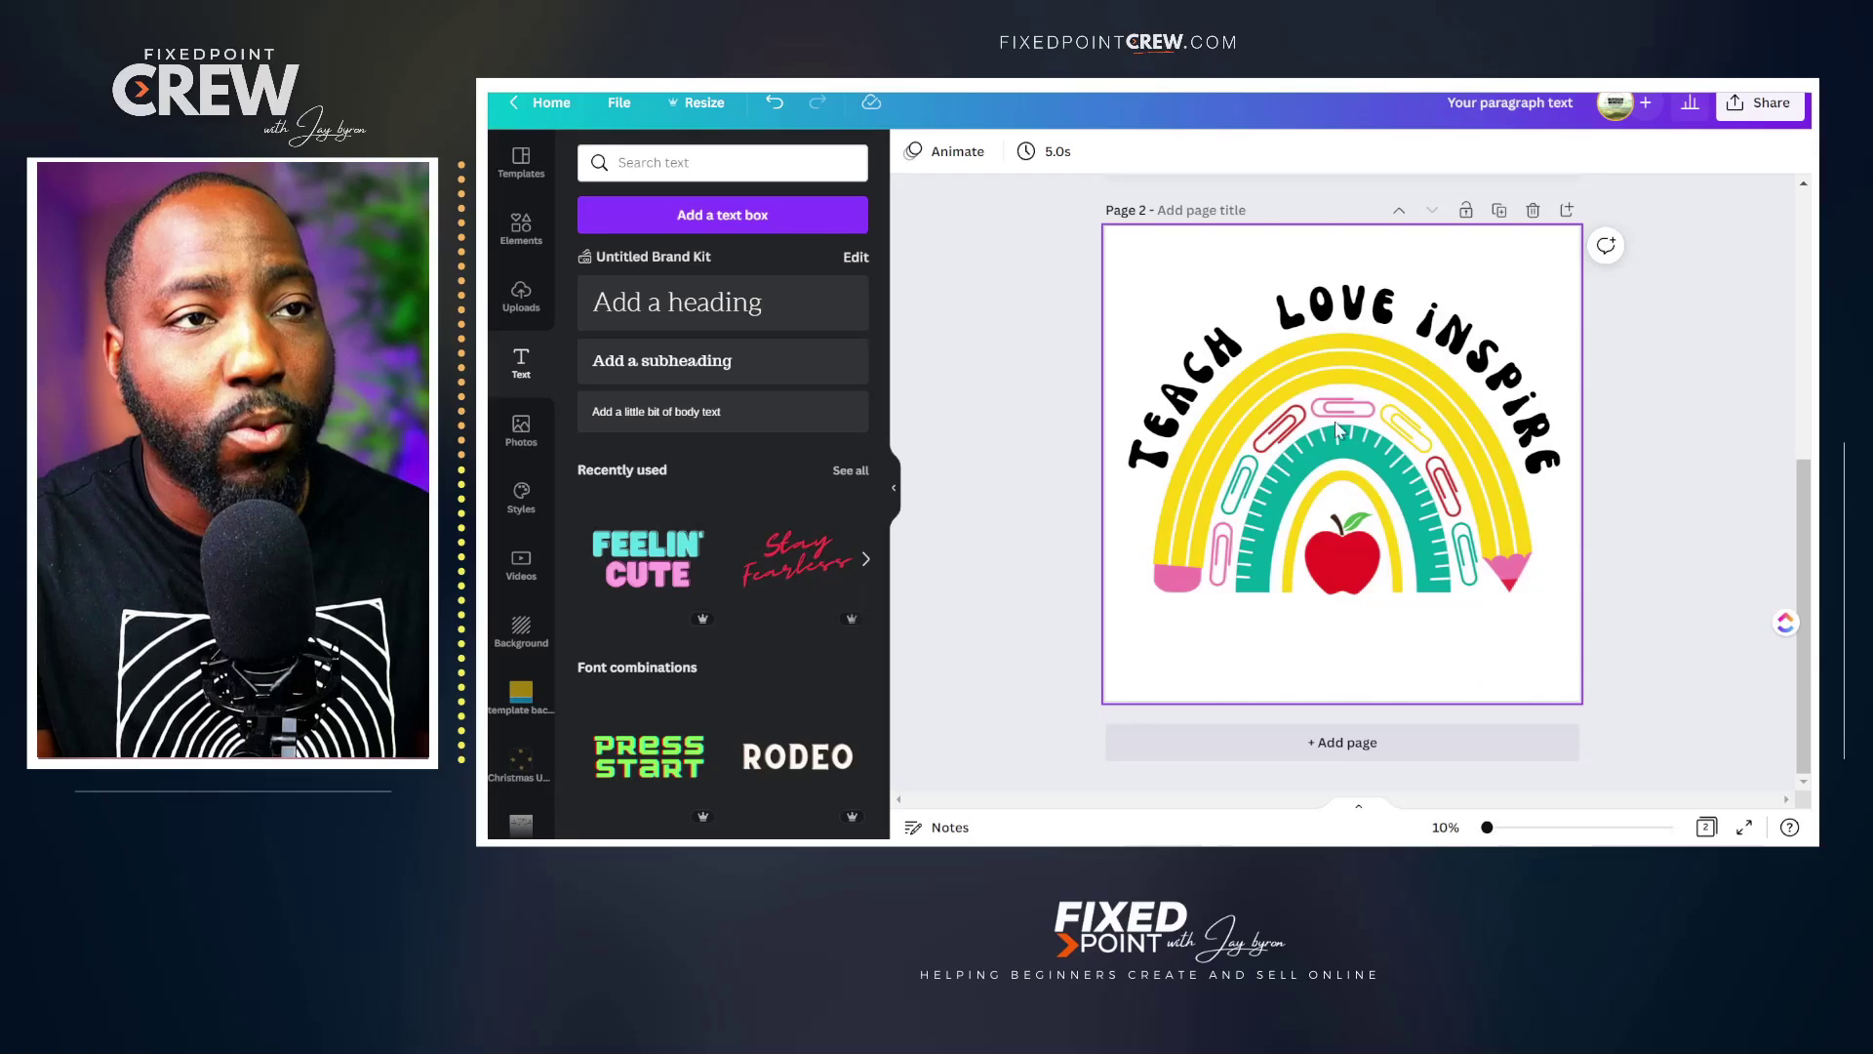
Move the curved text and rainbow together slightly up, centered on page 2, and return to the reference mug on page 1.
left_click_drag(1297, 340, 1305, 343)
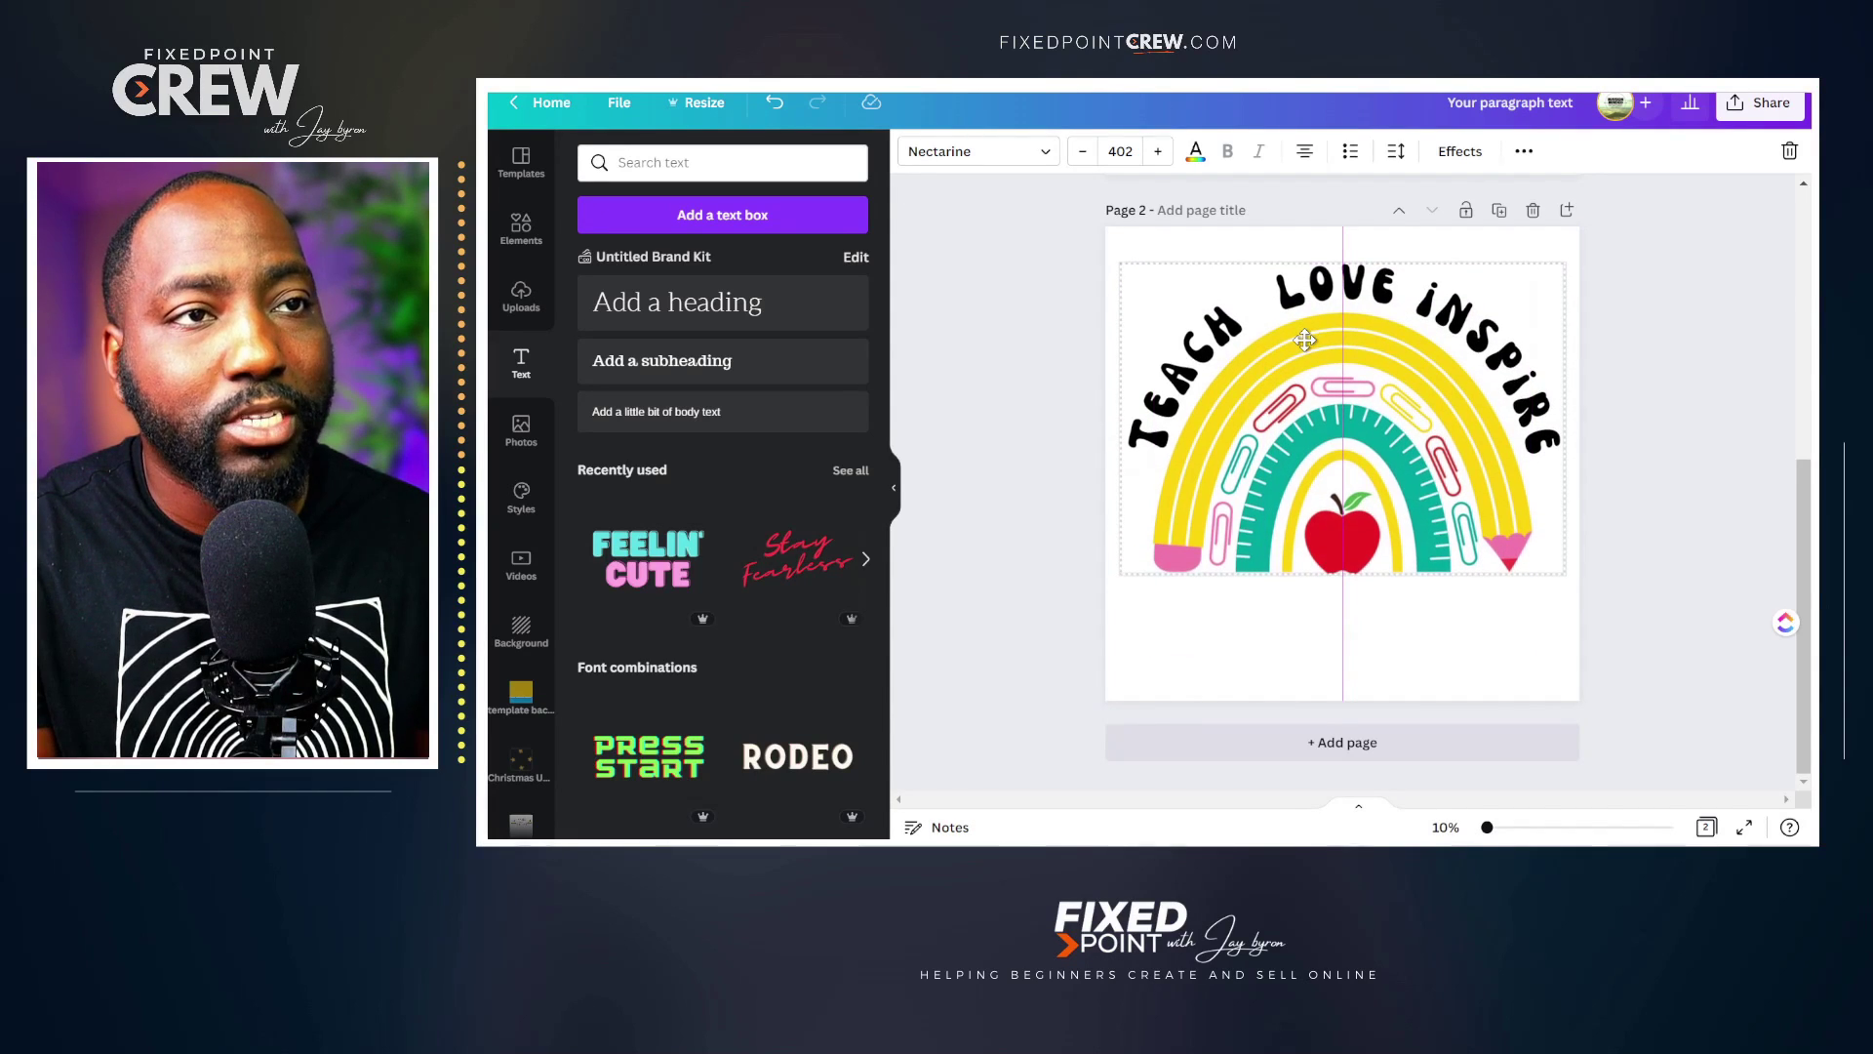
left_click(1619, 410)
scroll(1501, 680, "up", 4)
scroll(1500, 680, "up", 1)
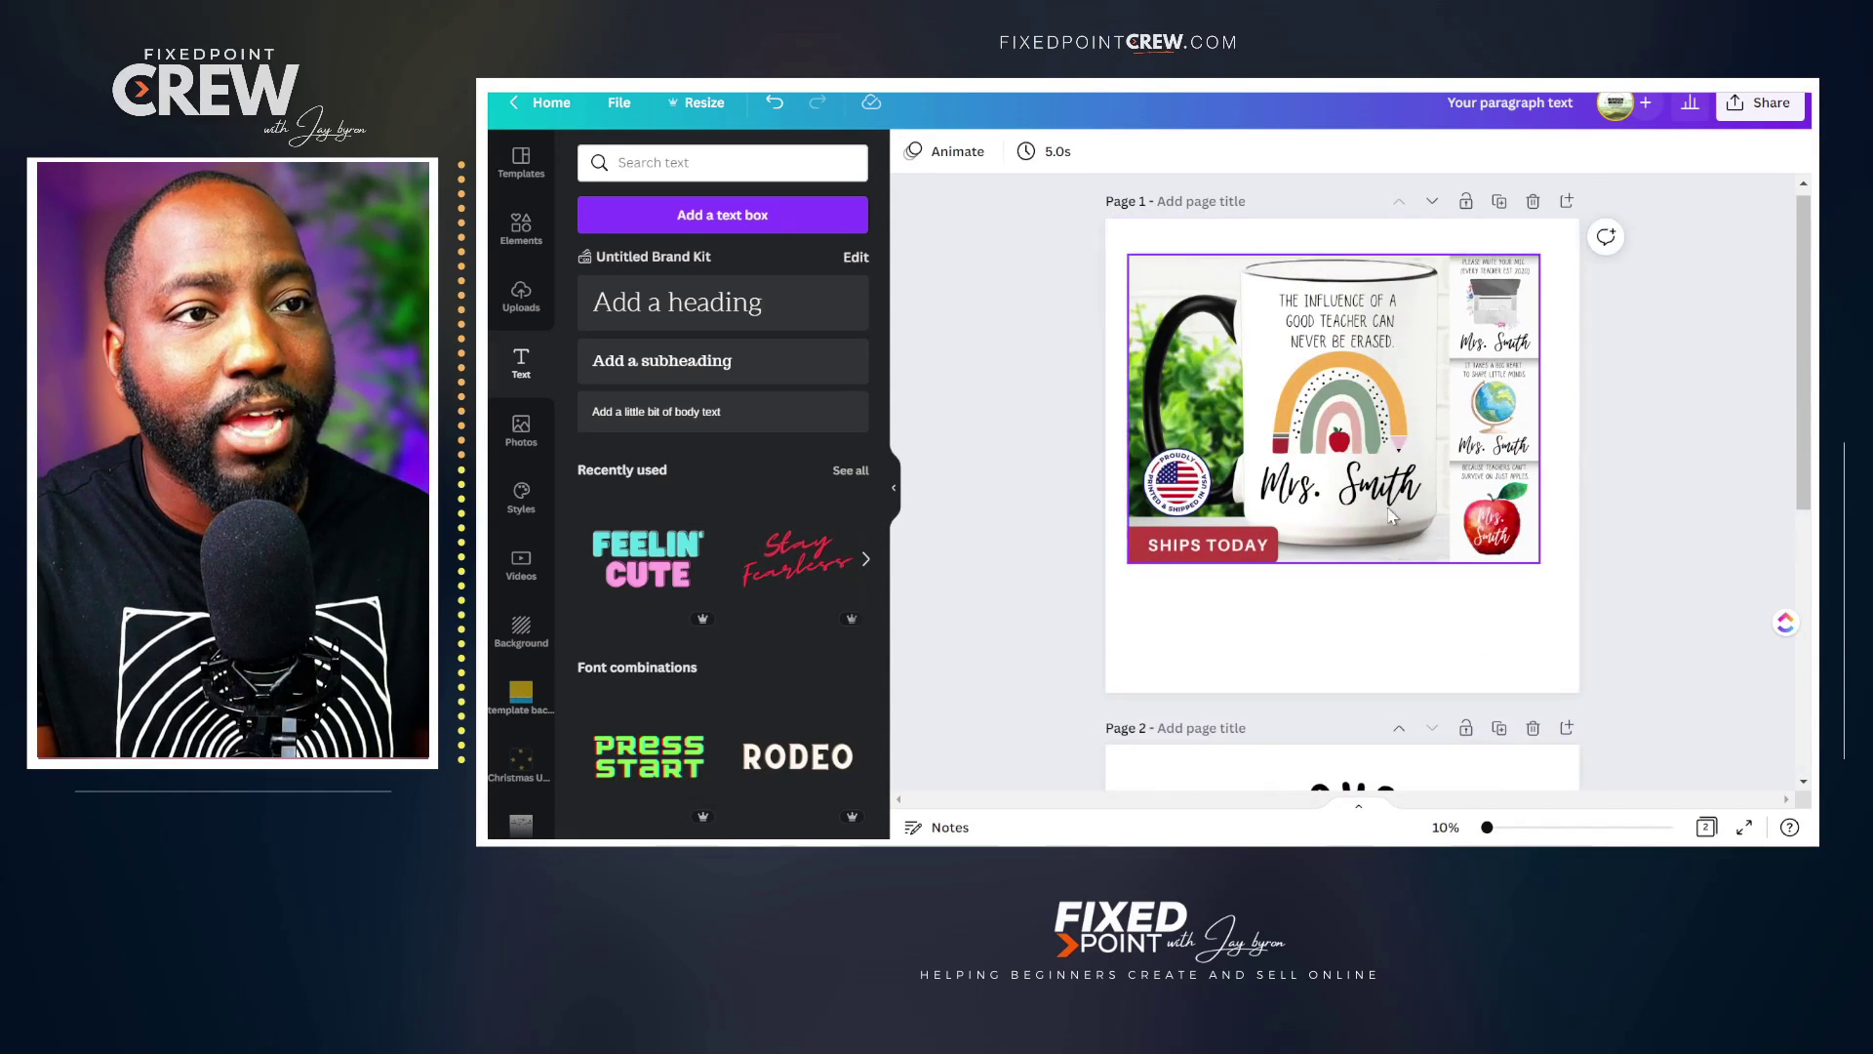
Place the "4th Grade" text centered just below the rainbow on page 2.
scroll(1415, 697, "down", 4)
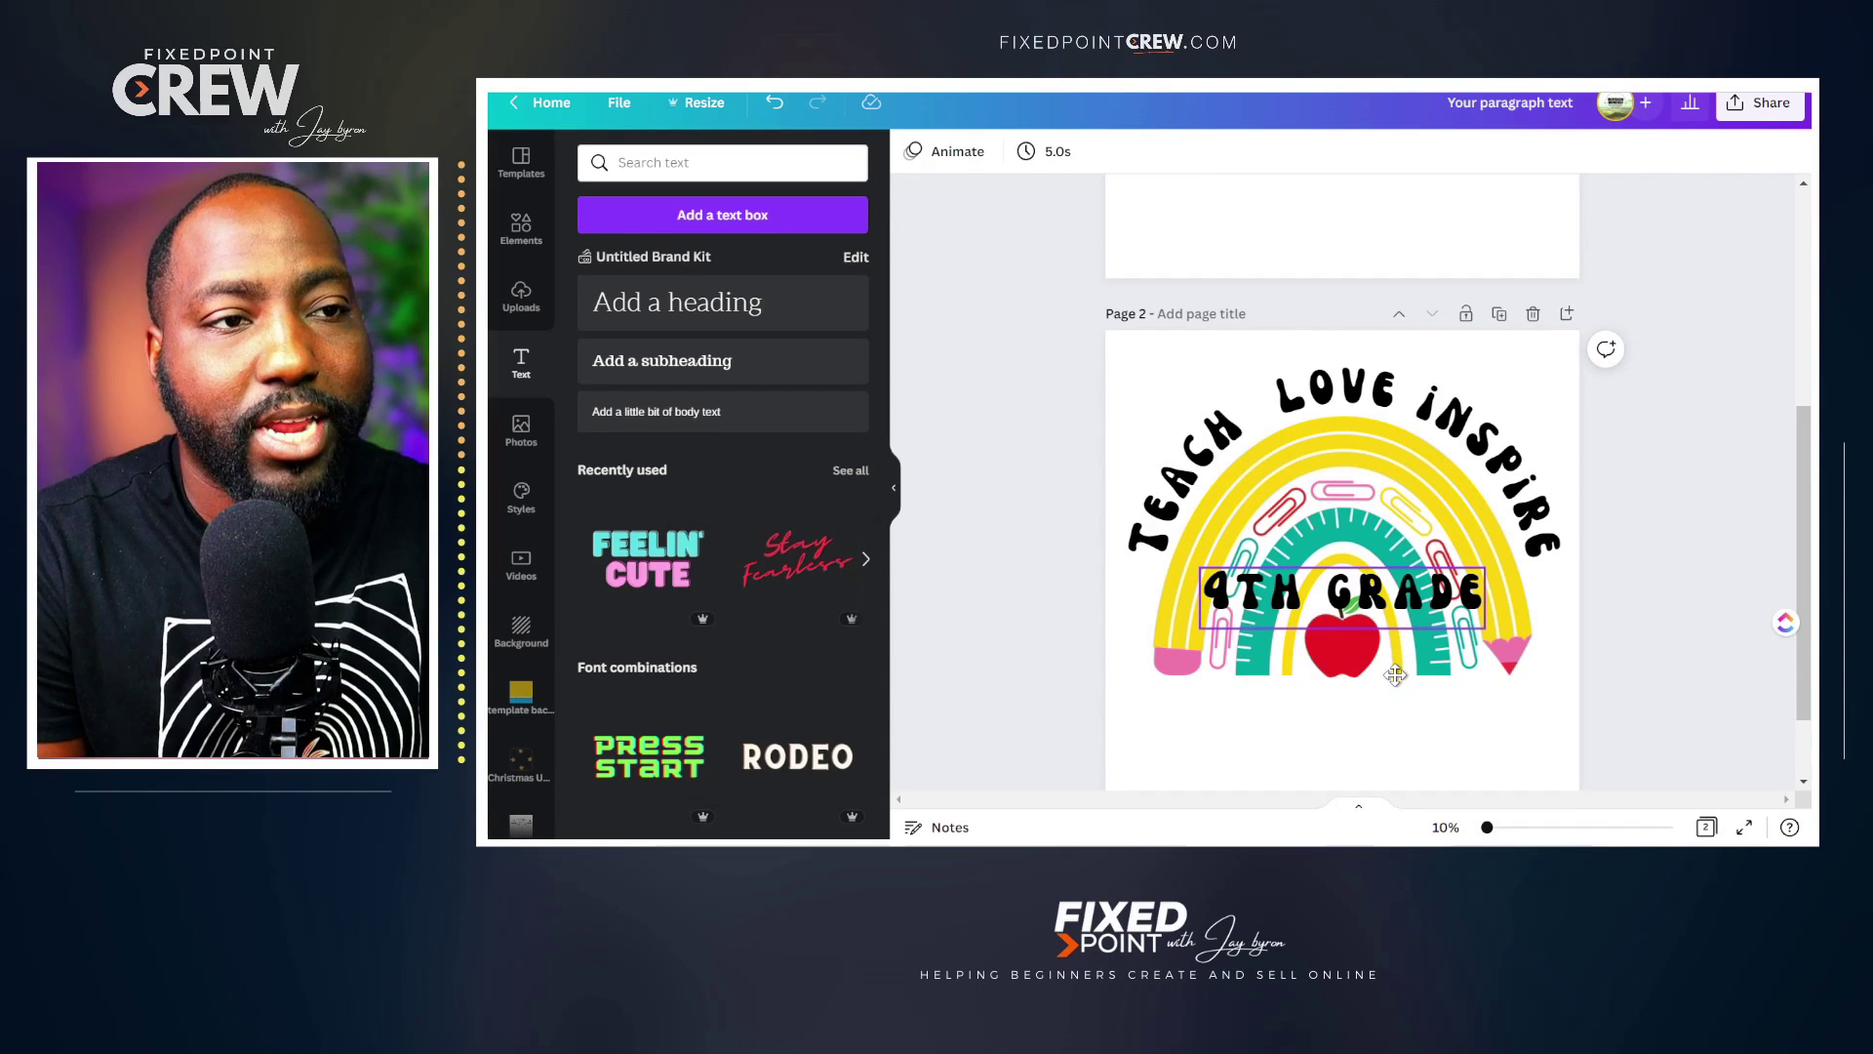
left_click_drag(1395, 756, 1402, 745)
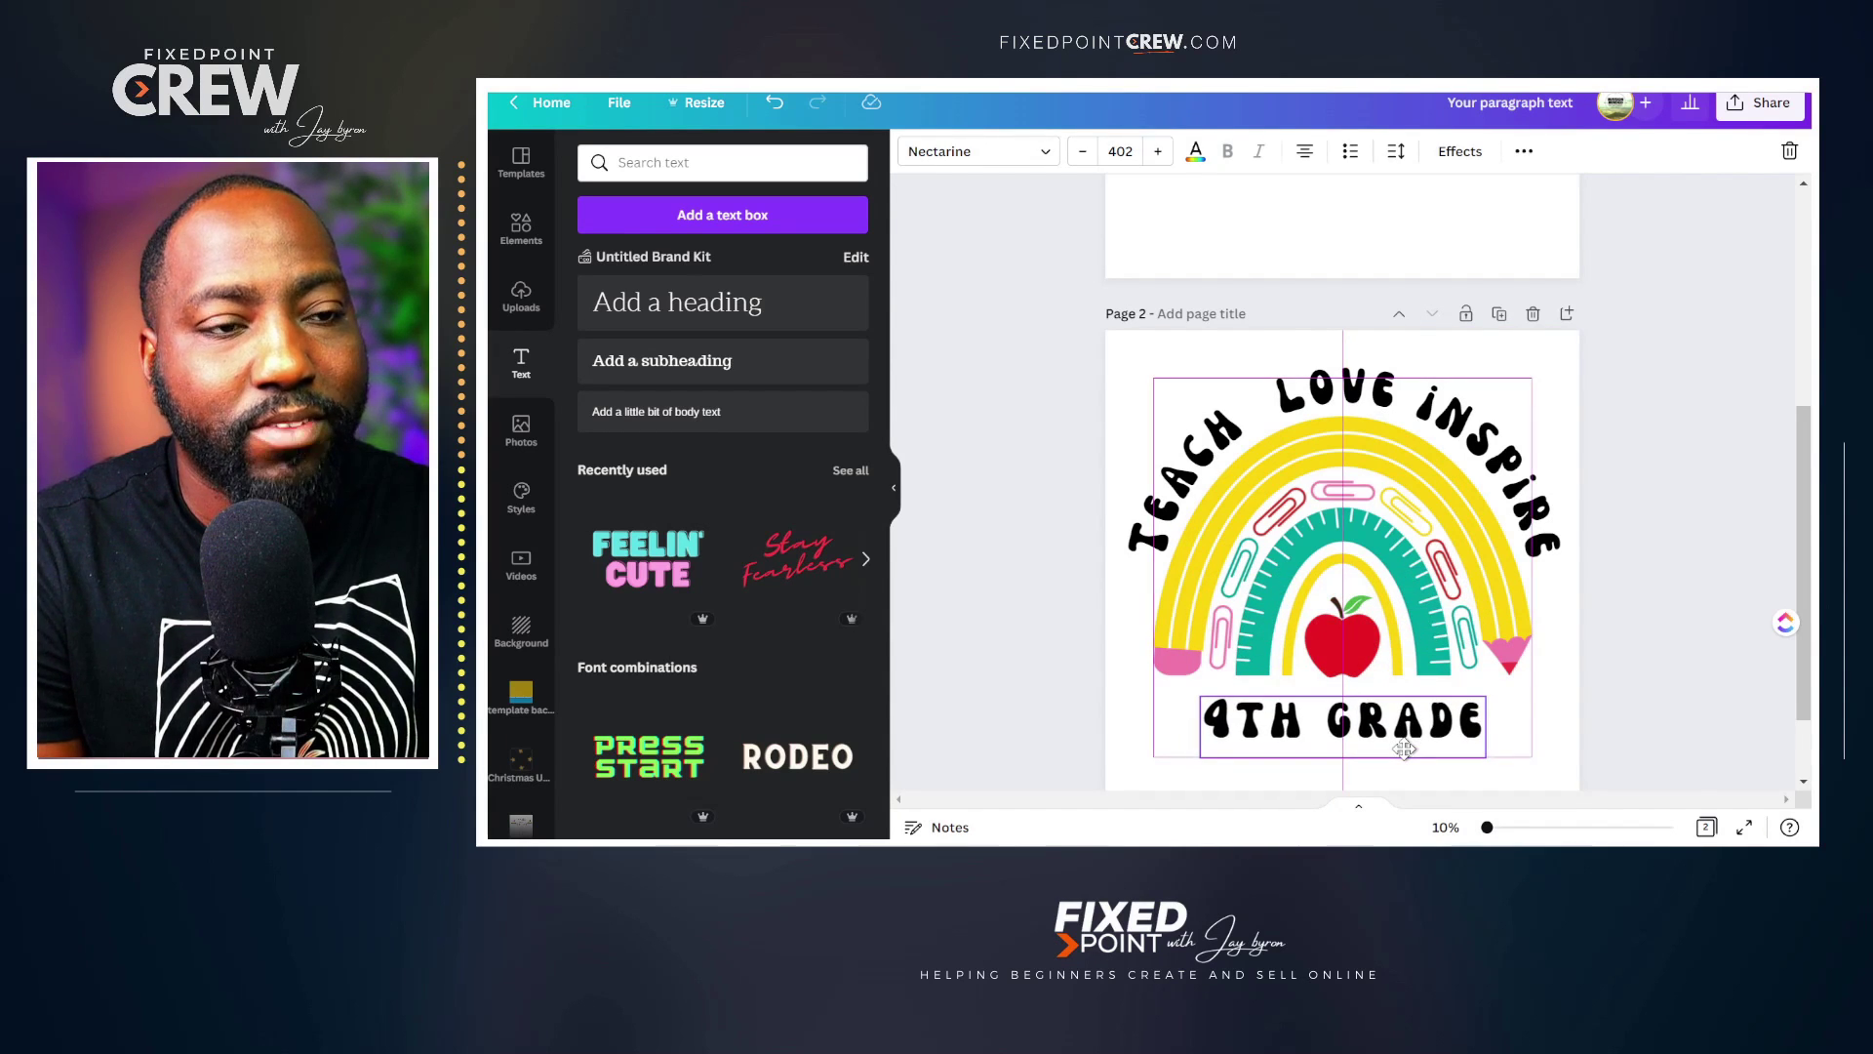
left_click(1647, 735)
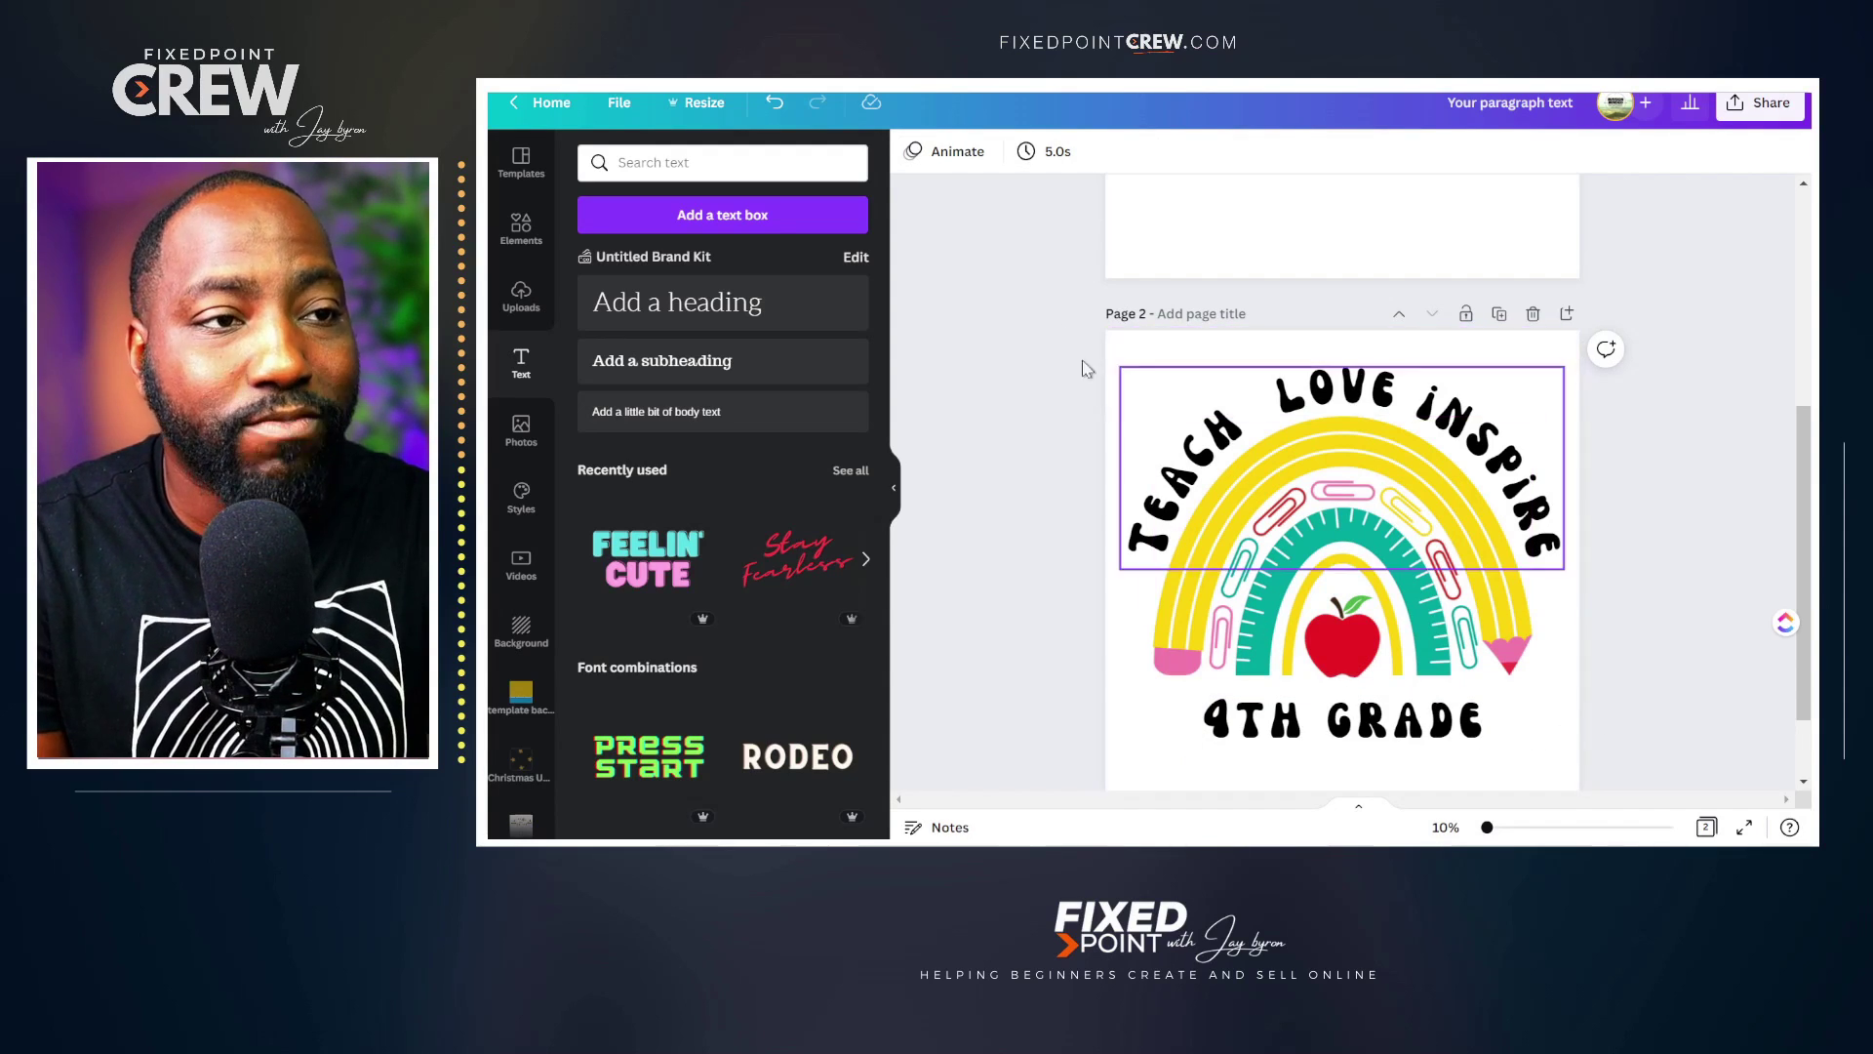
Set the "4th grade" text in the Playlist Script font, enlarge it to size 493 and reposition it under the rainbow.
left_click(1287, 742)
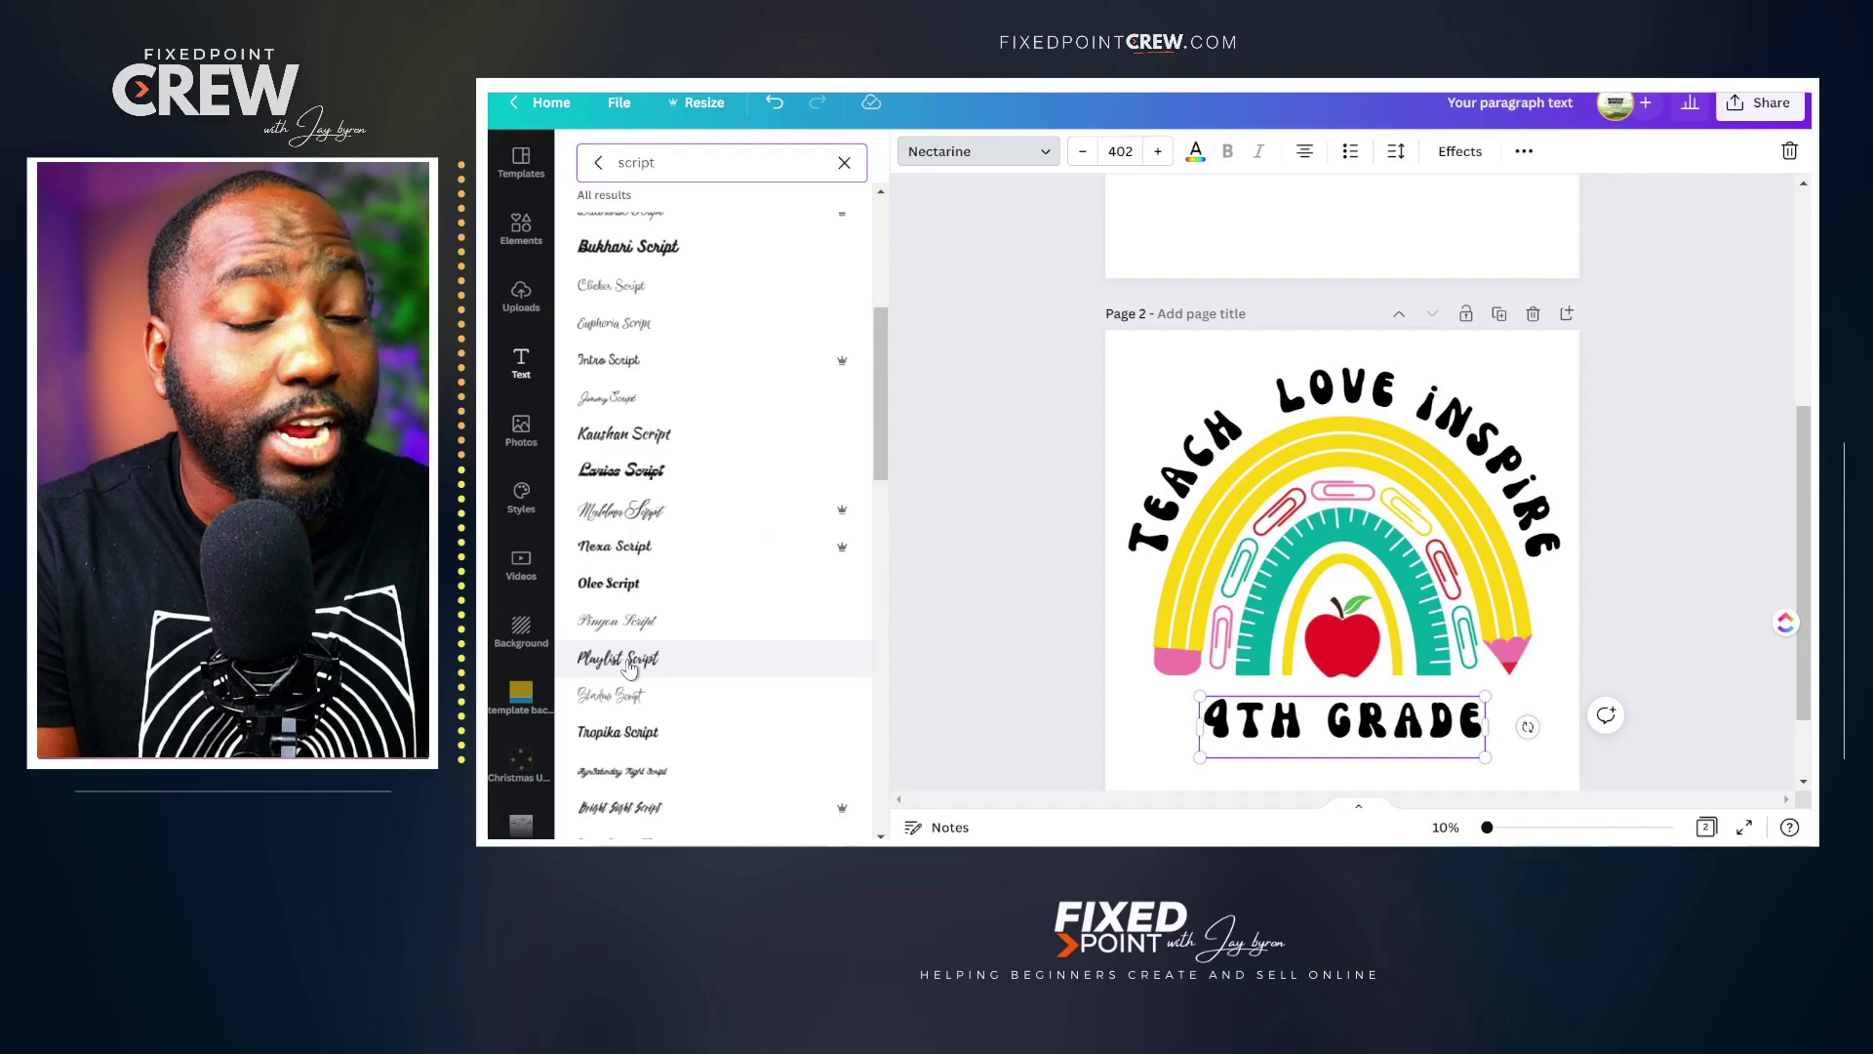
left_click(634, 663)
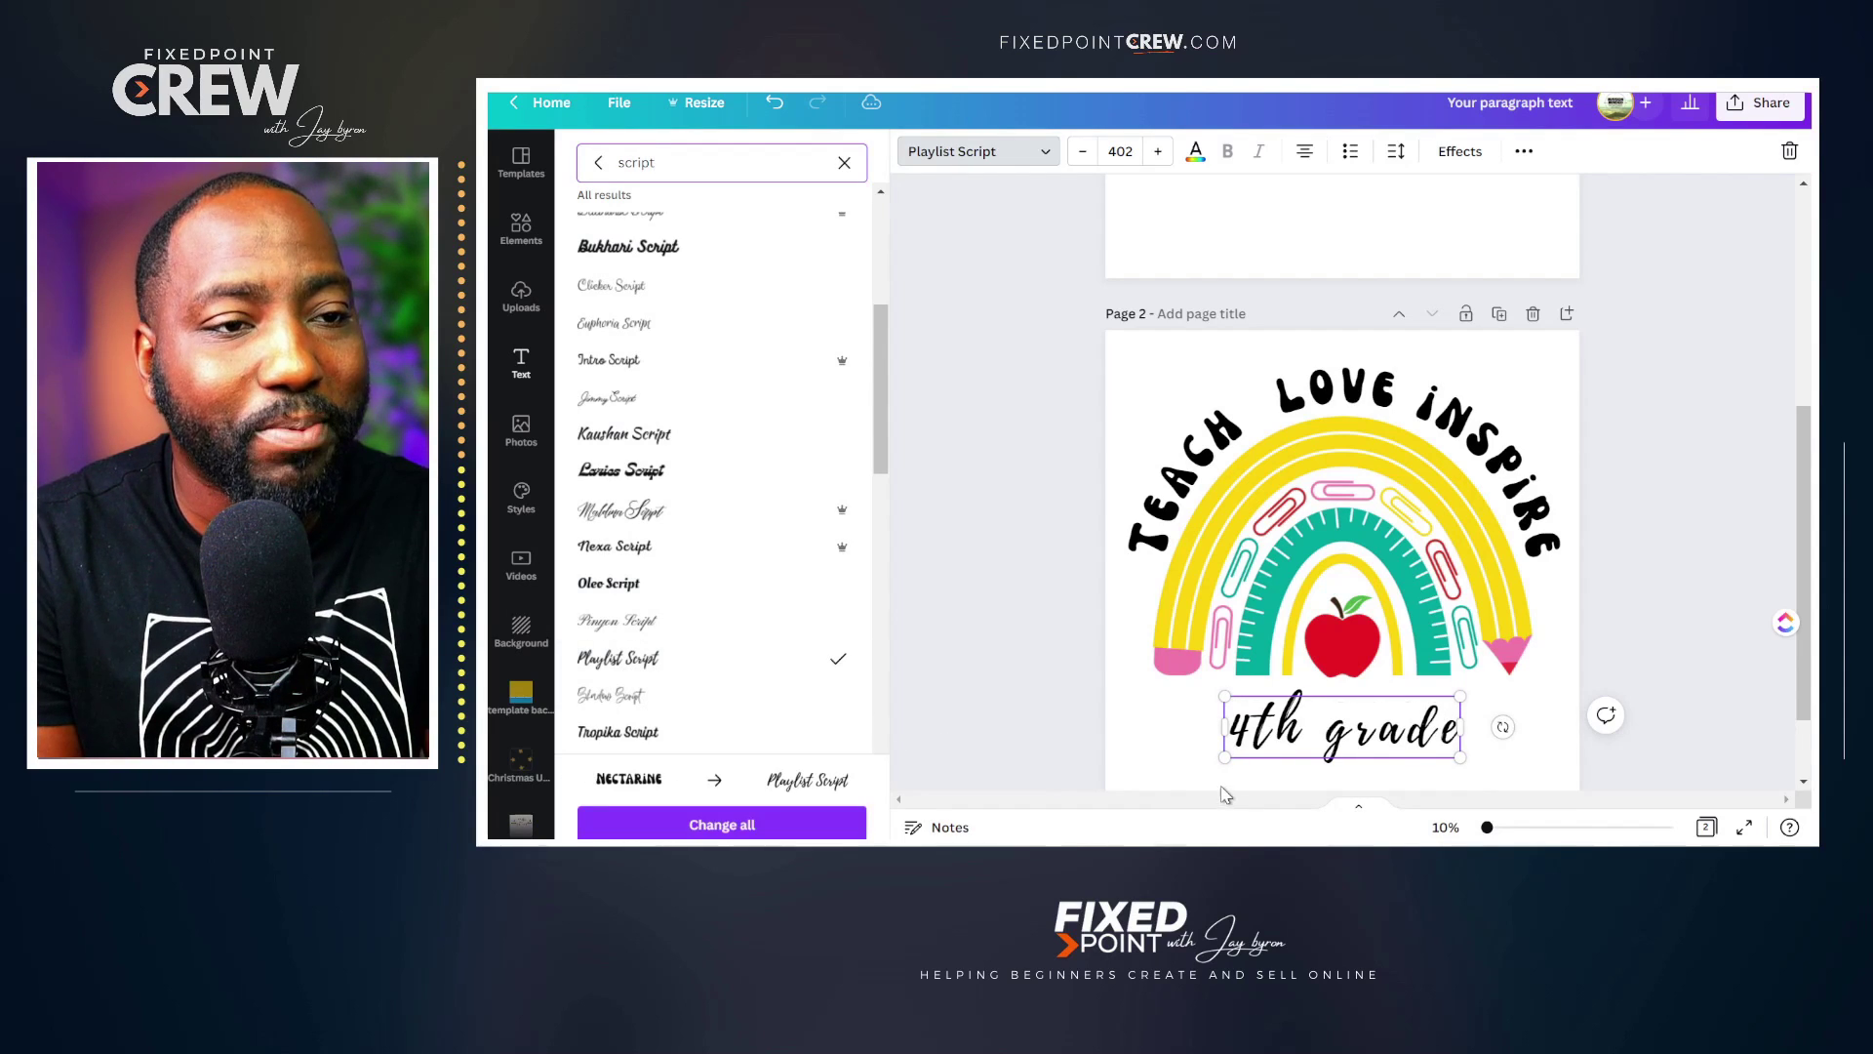
left_click(1310, 741)
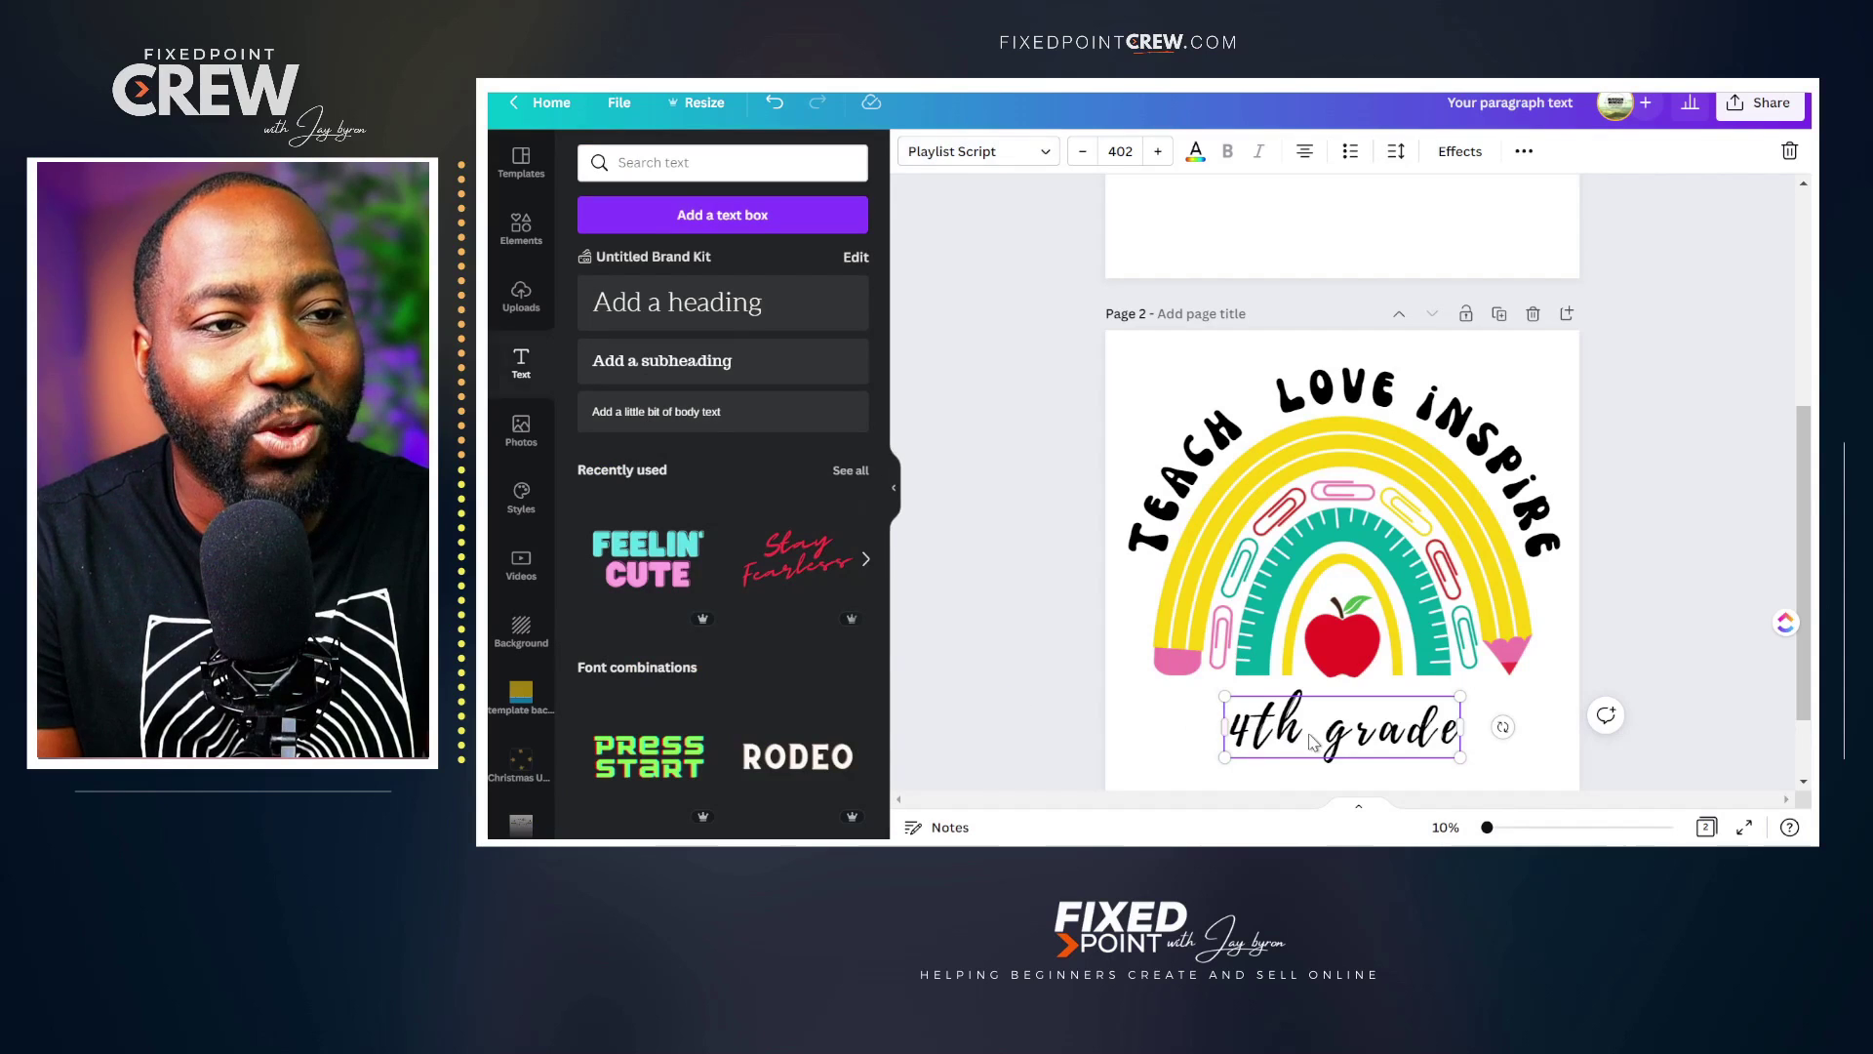
left_click_drag(1461, 757, 1513, 772)
scroll(1366, 682, "down", 1)
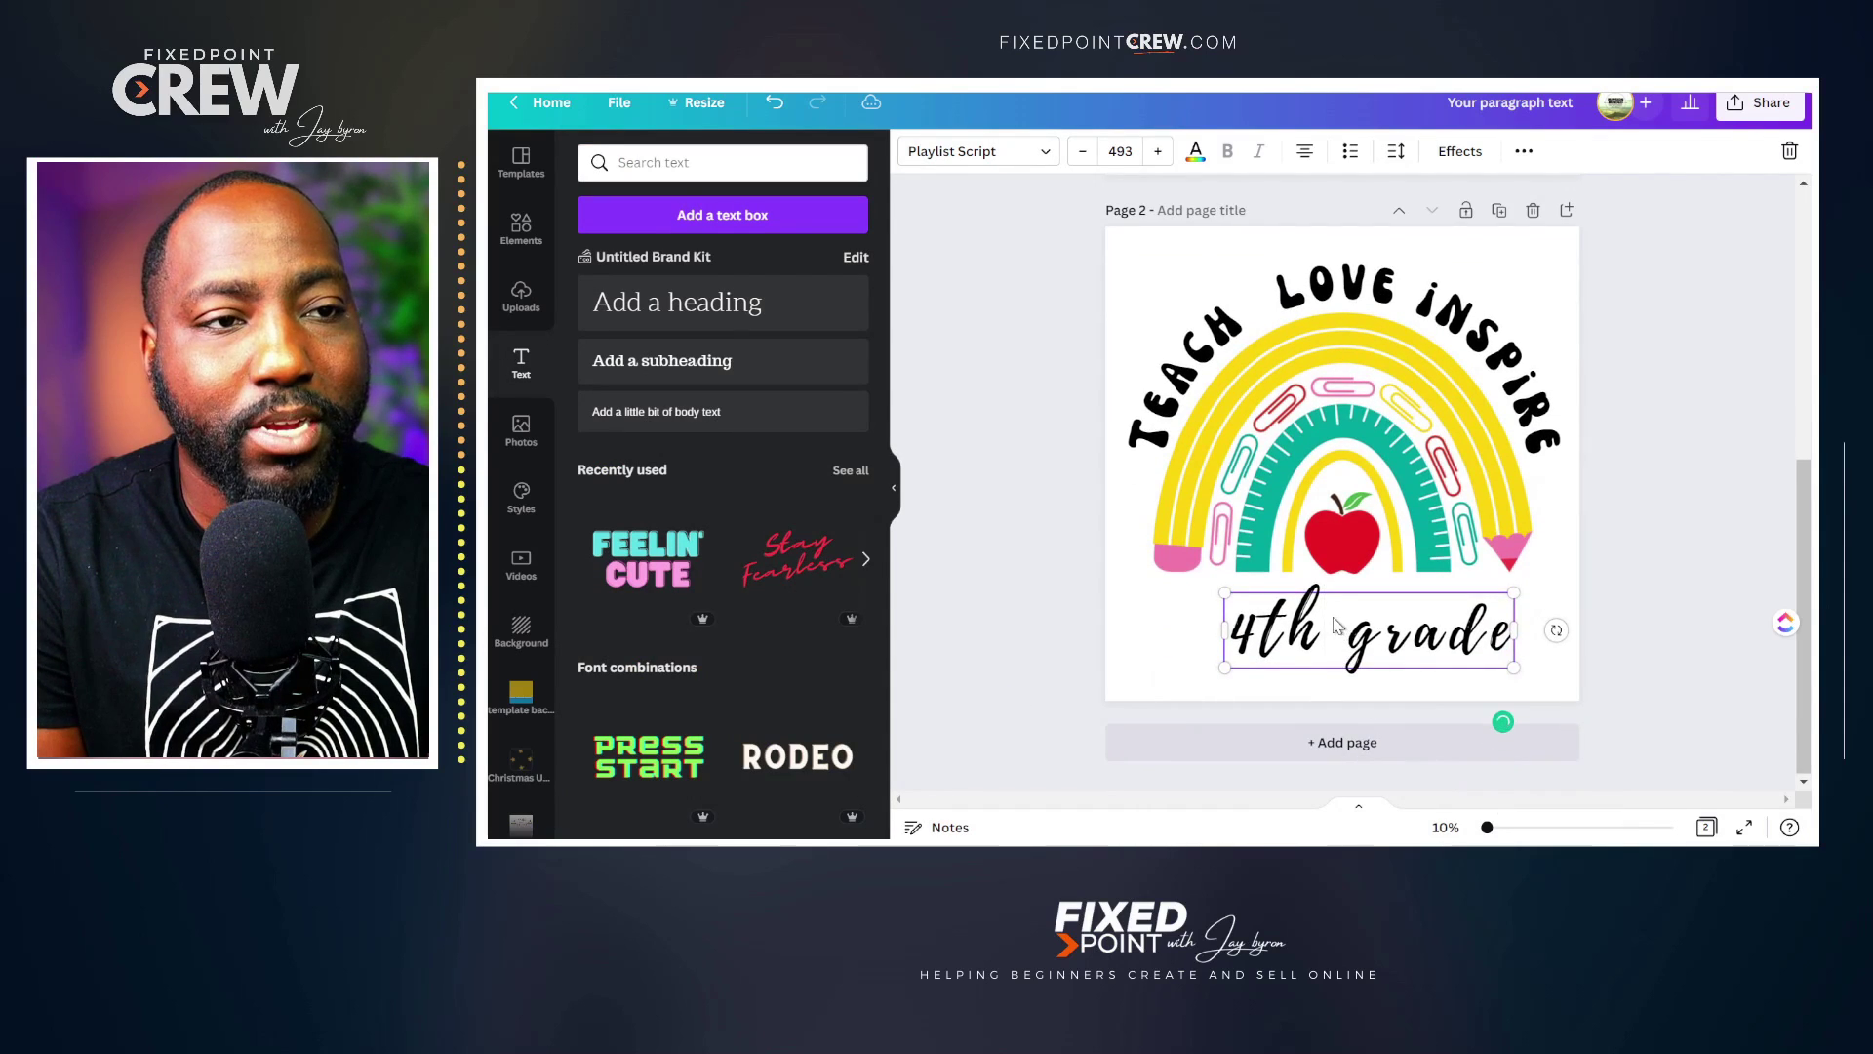
left_click_drag(1336, 625, 1318, 618)
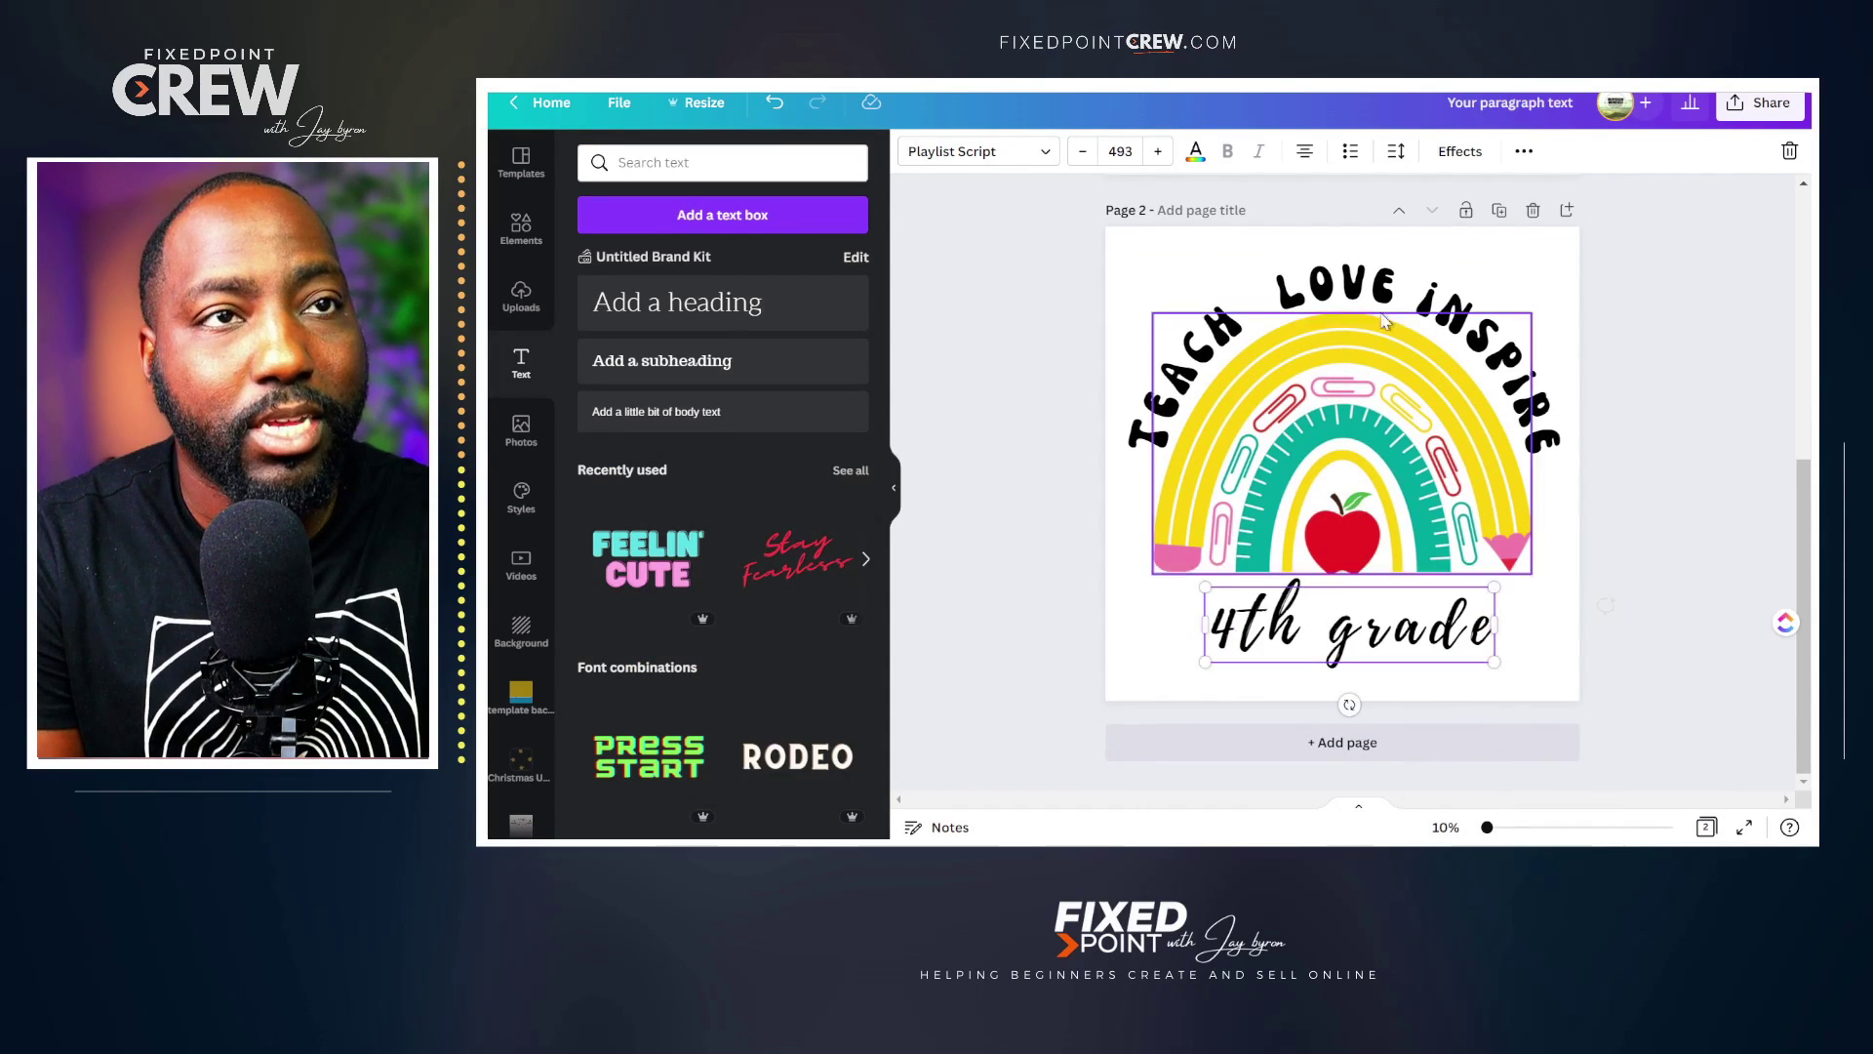
Set the "4th grade" text to letter spacing 0 and size 531, and bend it into a shallow curve with its ends raised.
left_click(1398, 152)
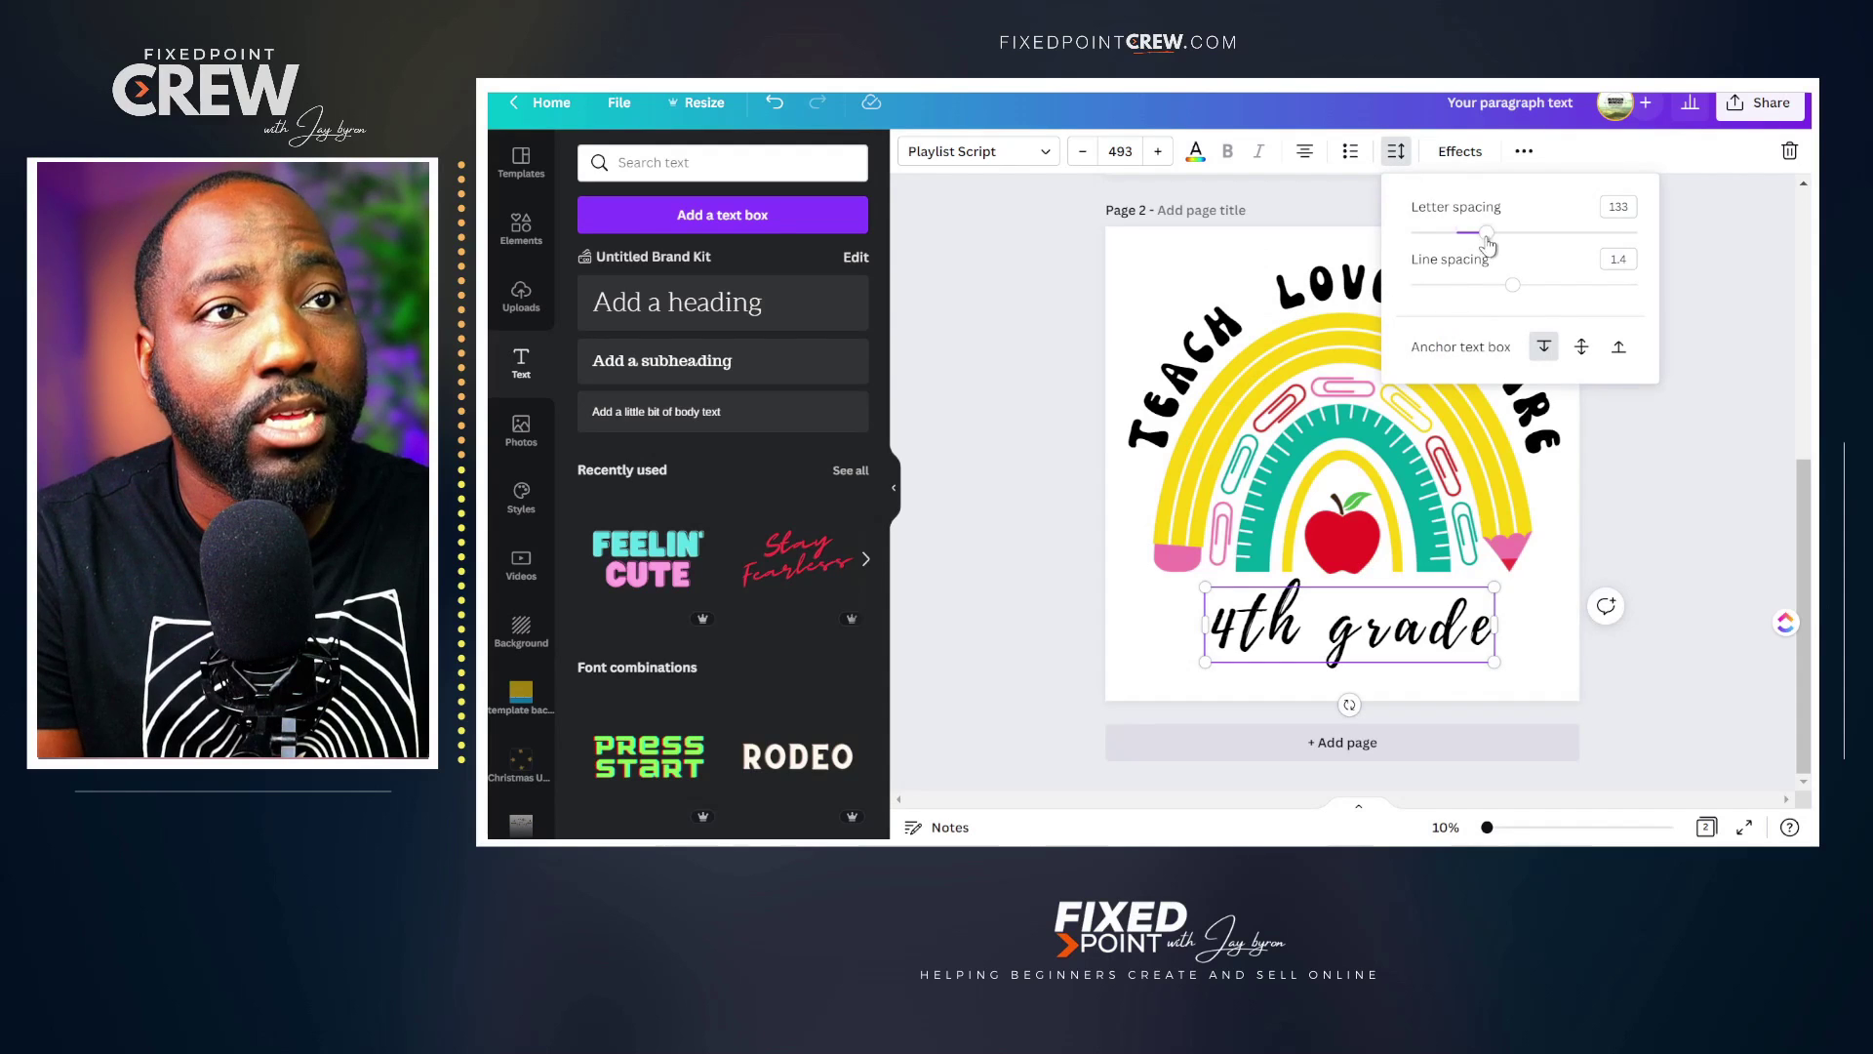
left_click_drag(1486, 236, 1455, 241)
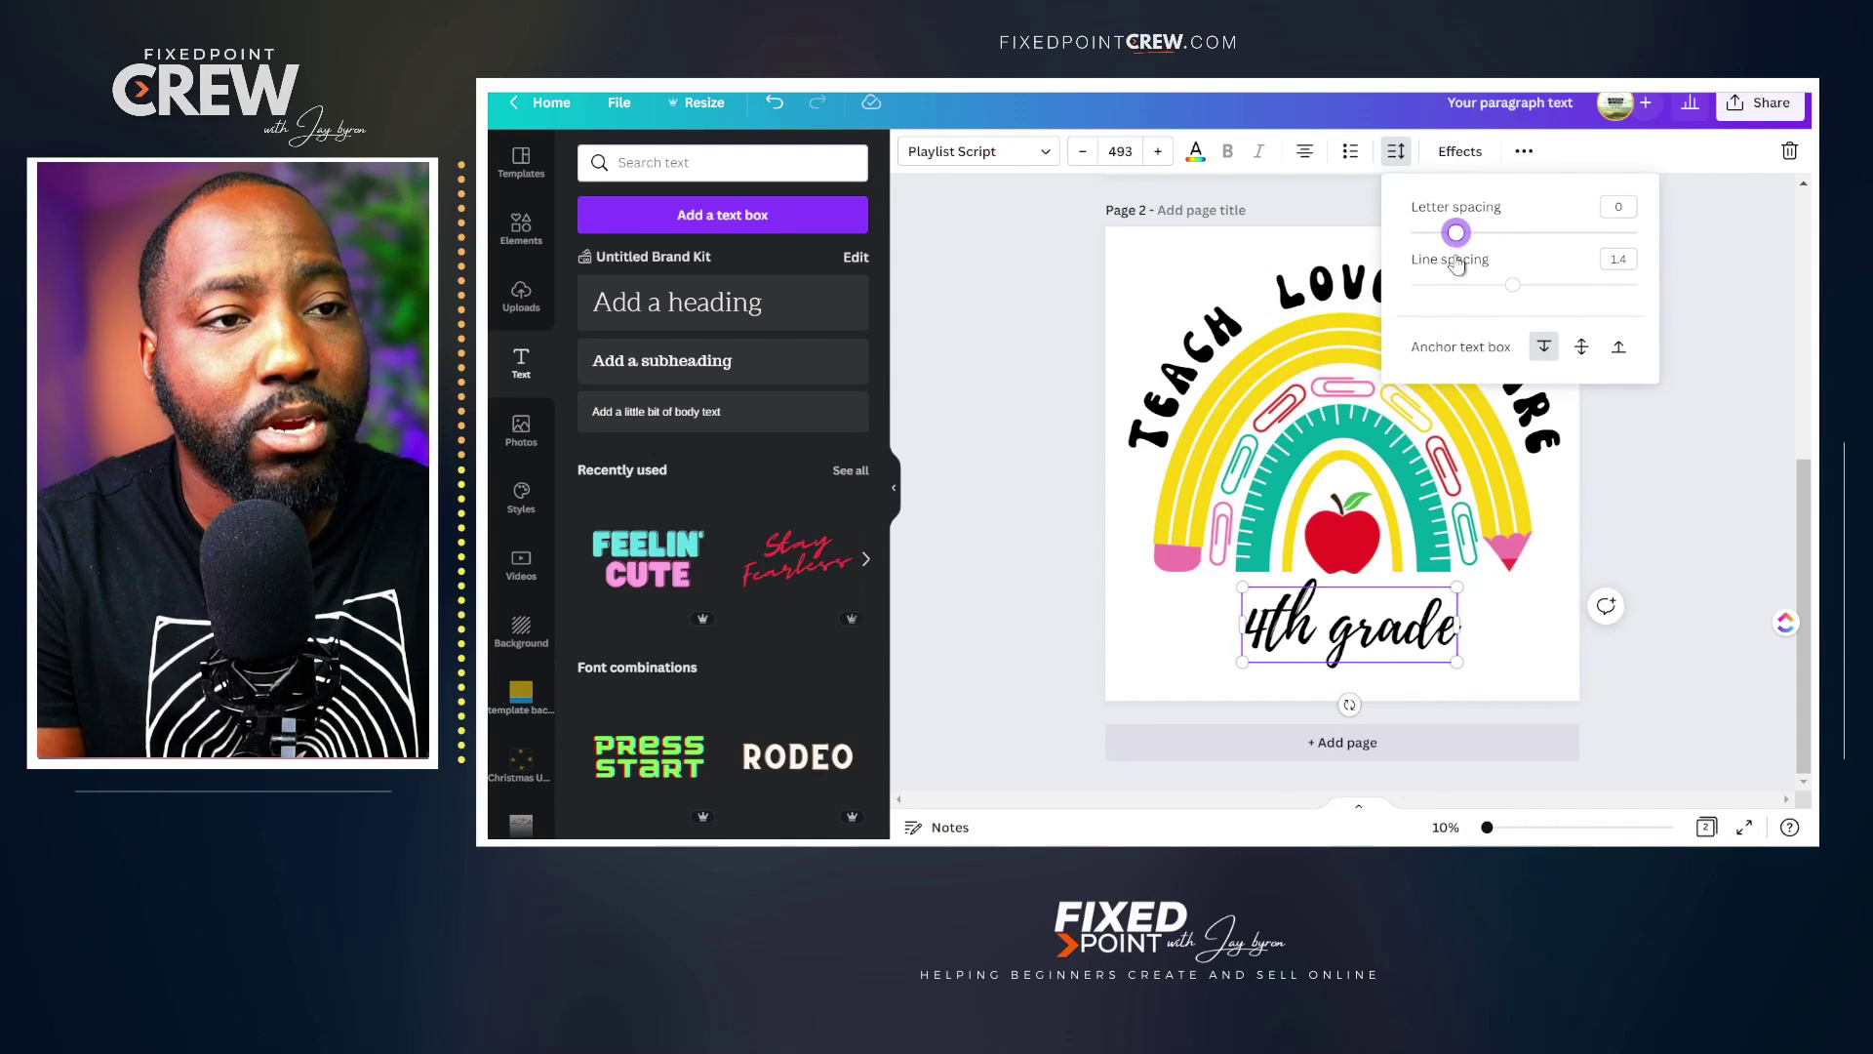
left_click(1460, 151)
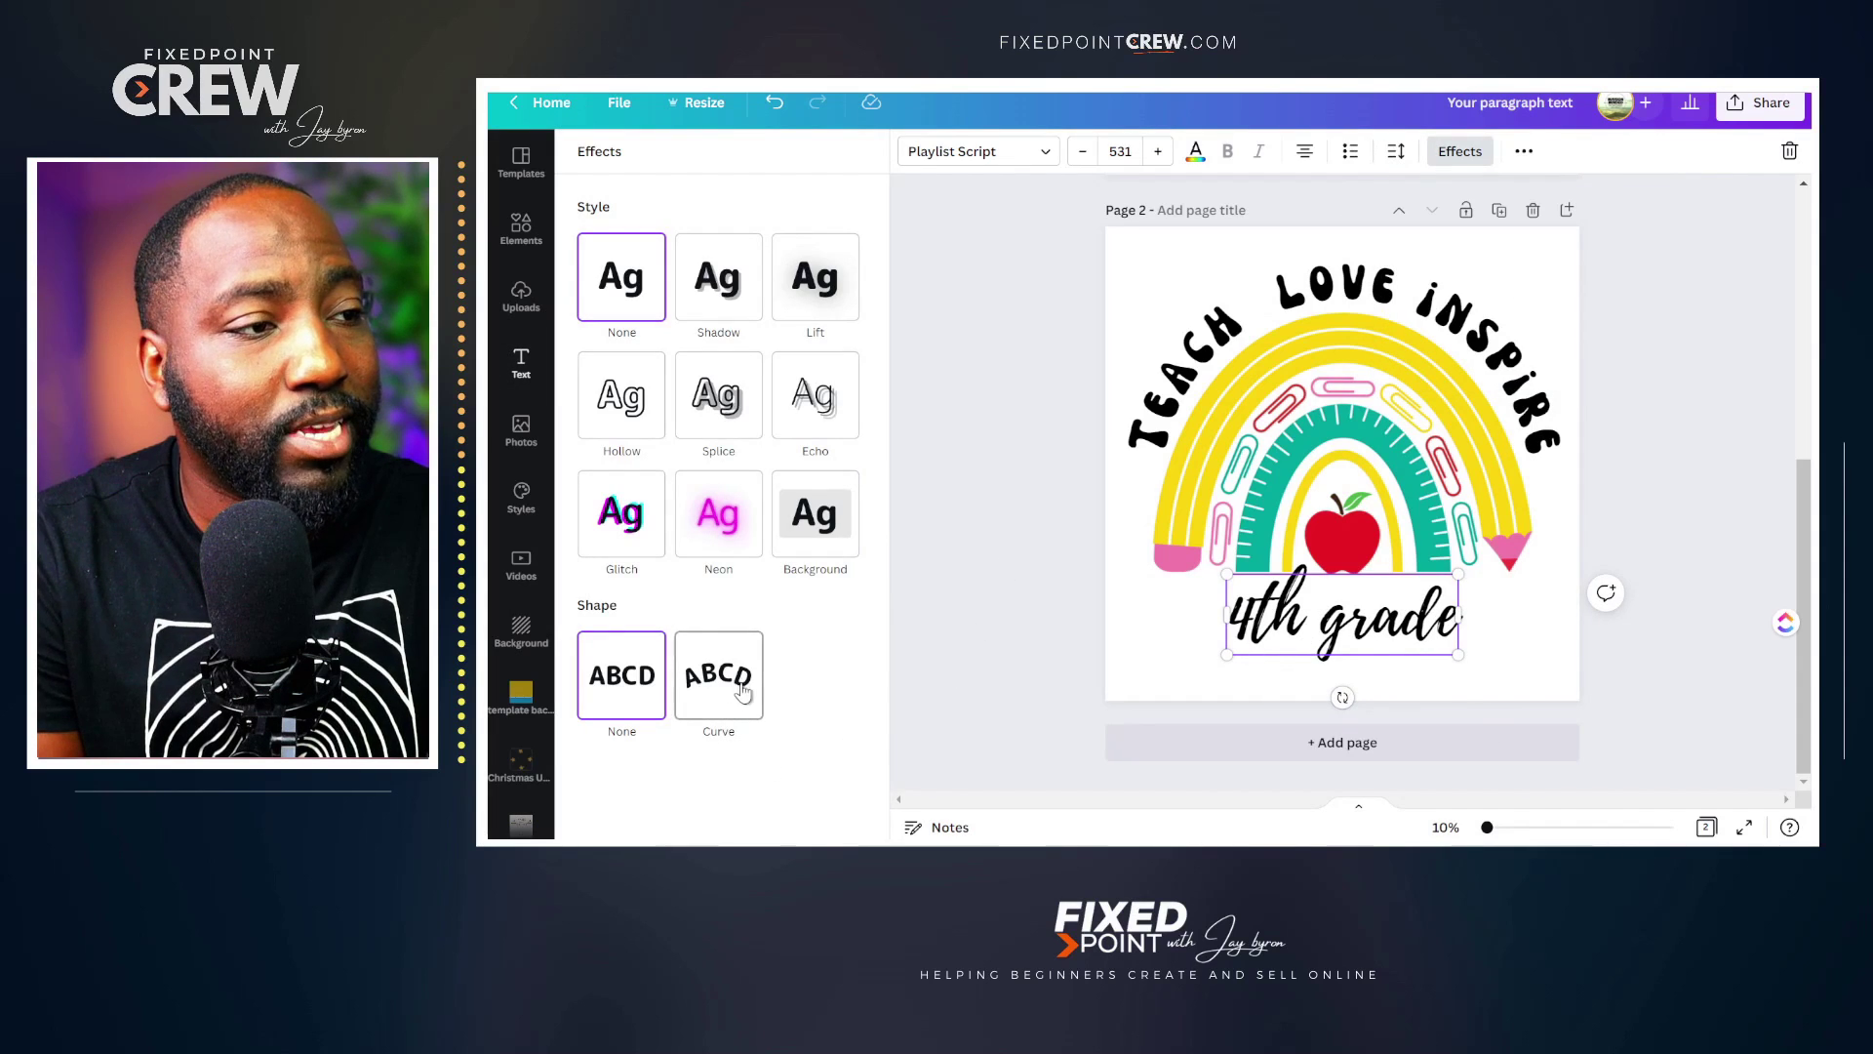
left_click(722, 683)
left_click_drag(860, 786, 694, 788)
left_click(1569, 731)
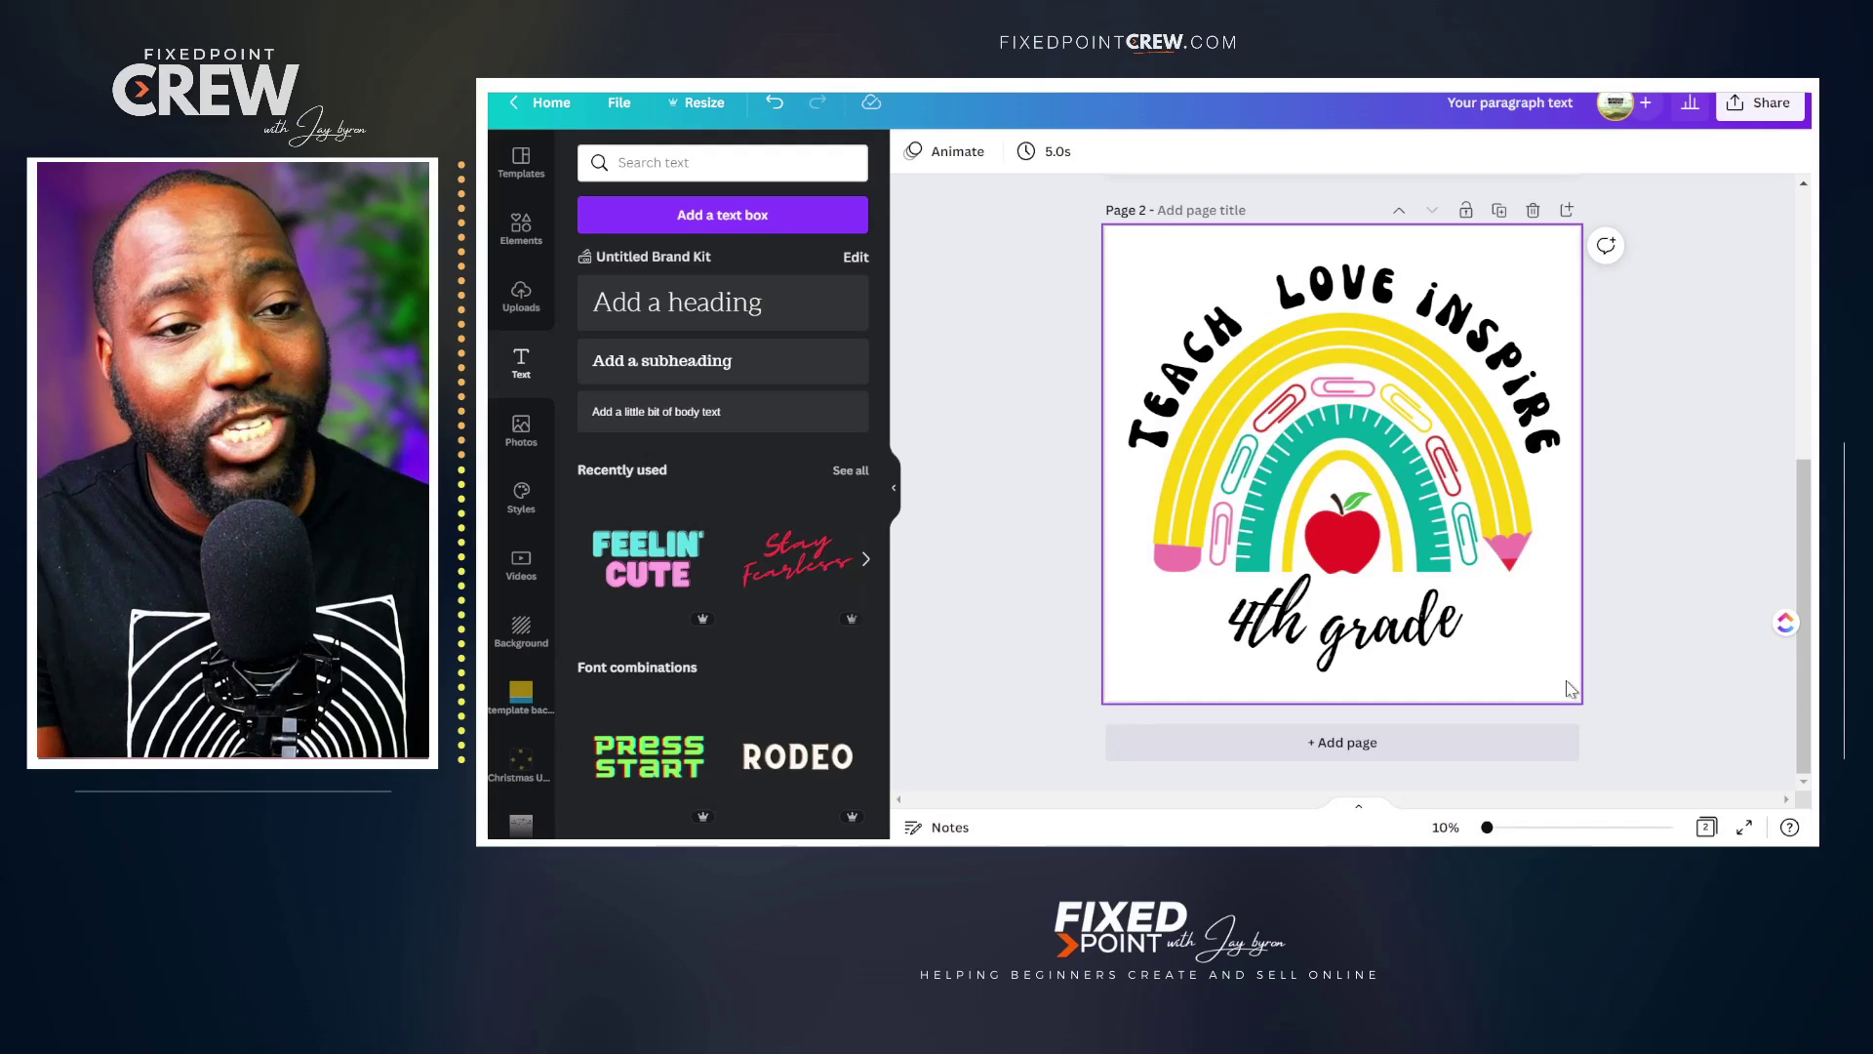
Group both texts with the rainbow, scale the group to about 4,353 × 4,004 and center it horizontally on page 2.
left_click_drag(1571, 682, 1153, 297)
left_click(1523, 151)
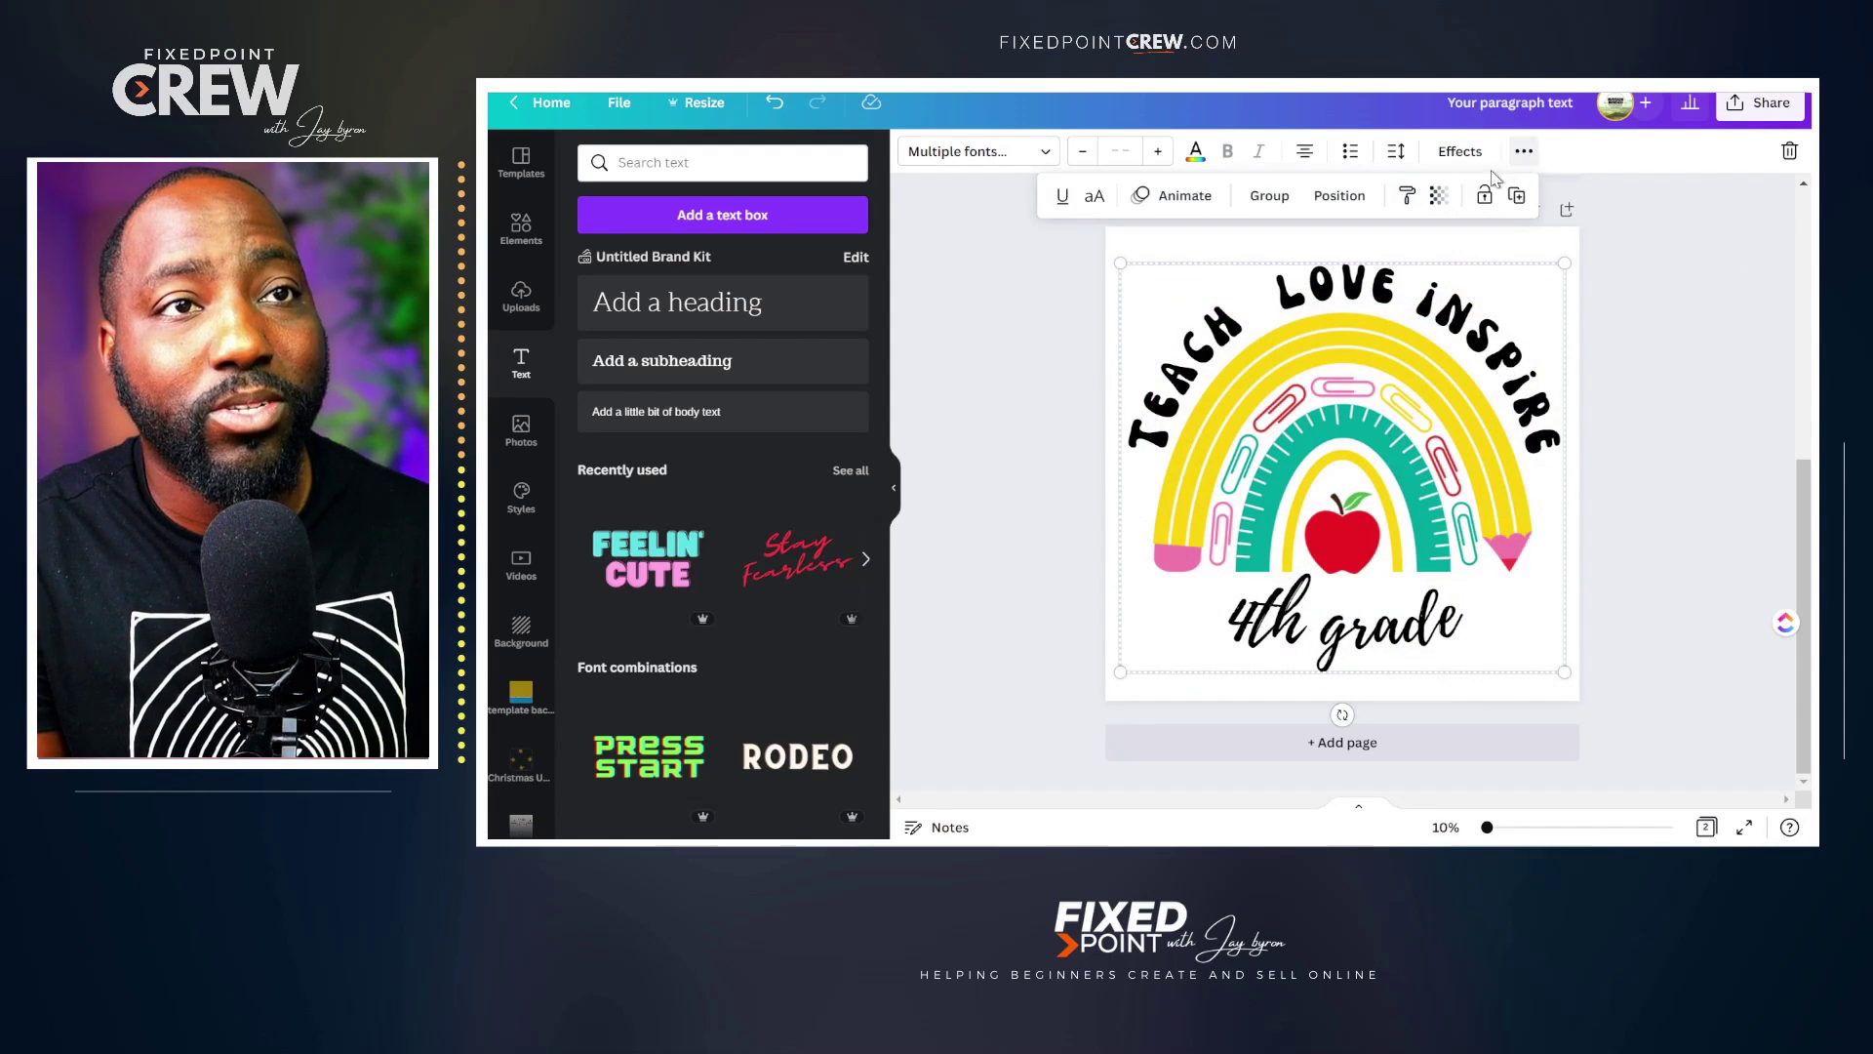
left_click(1649, 628)
mouse_move(1255, 509)
left_mouse_down()
mouse_move(1269, 488)
mouse_move(1305, 498)
mouse_move(1240, 513)
left_mouse_up()
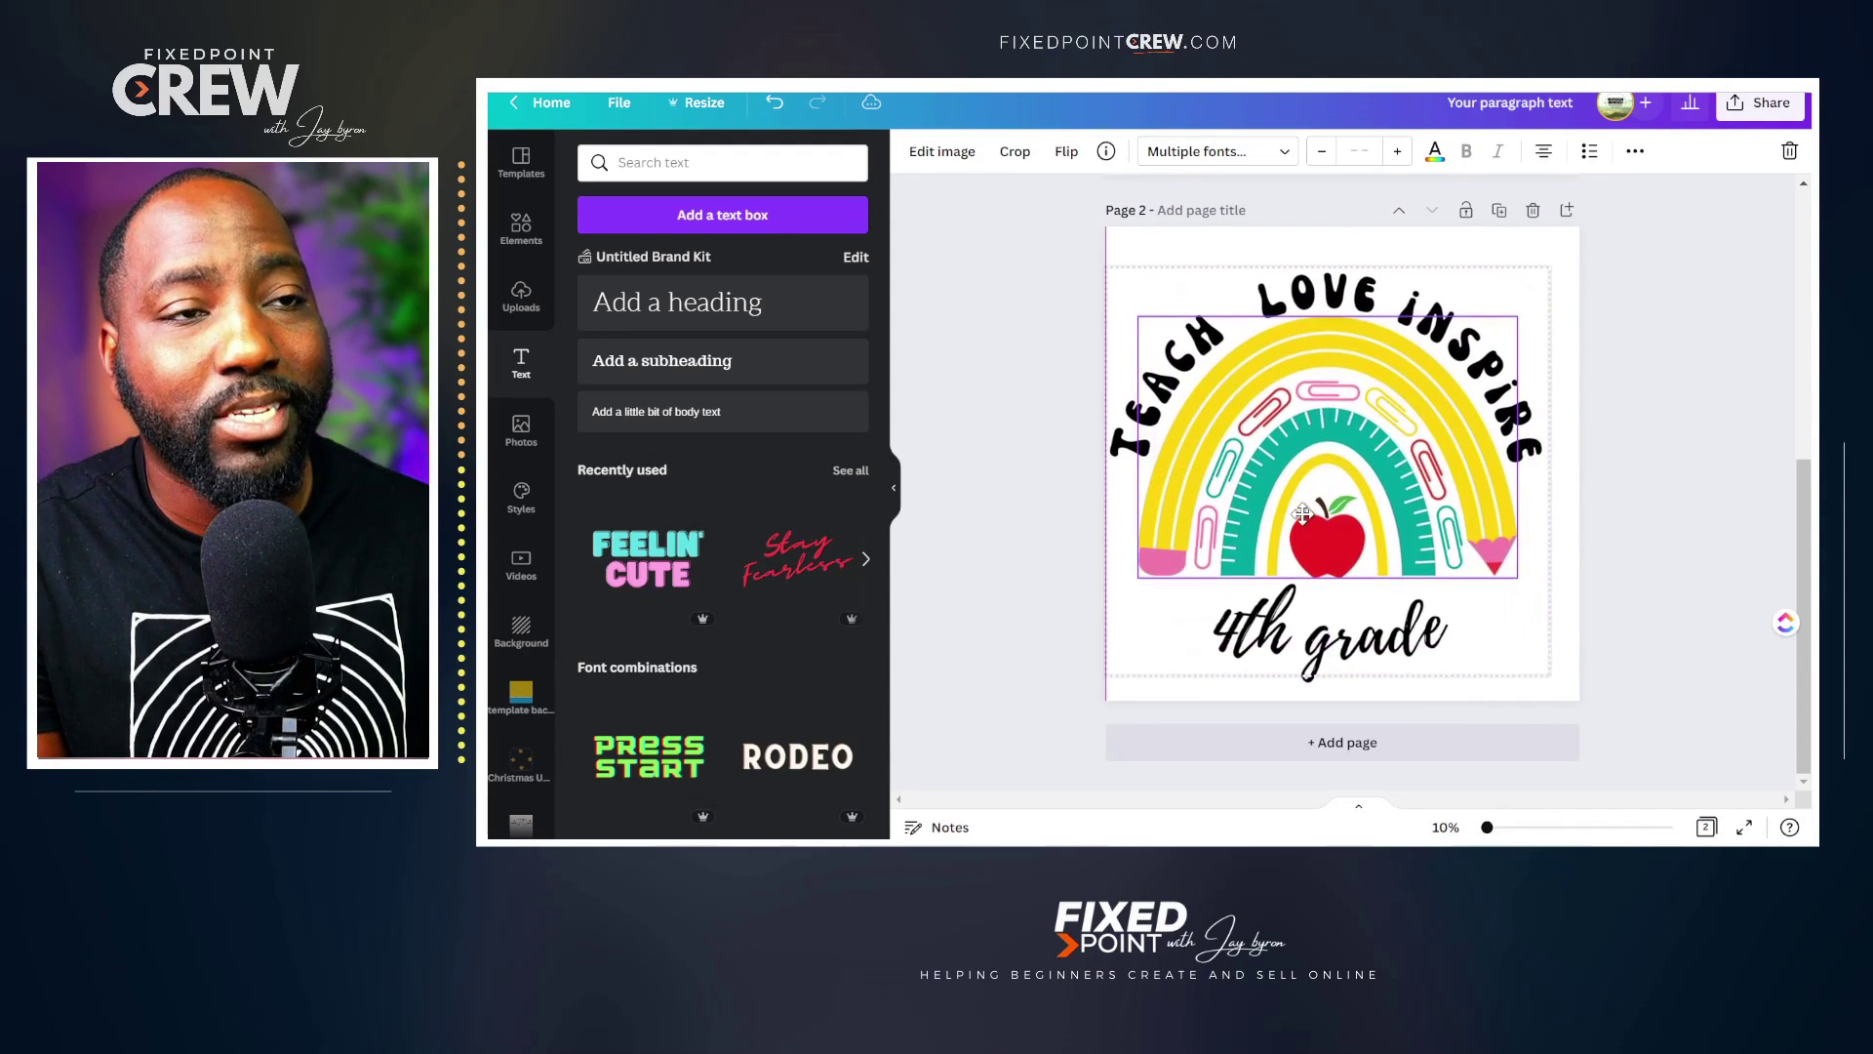
left_click_drag(1527, 661, 1483, 629)
left_click_drag(1356, 466, 1381, 466)
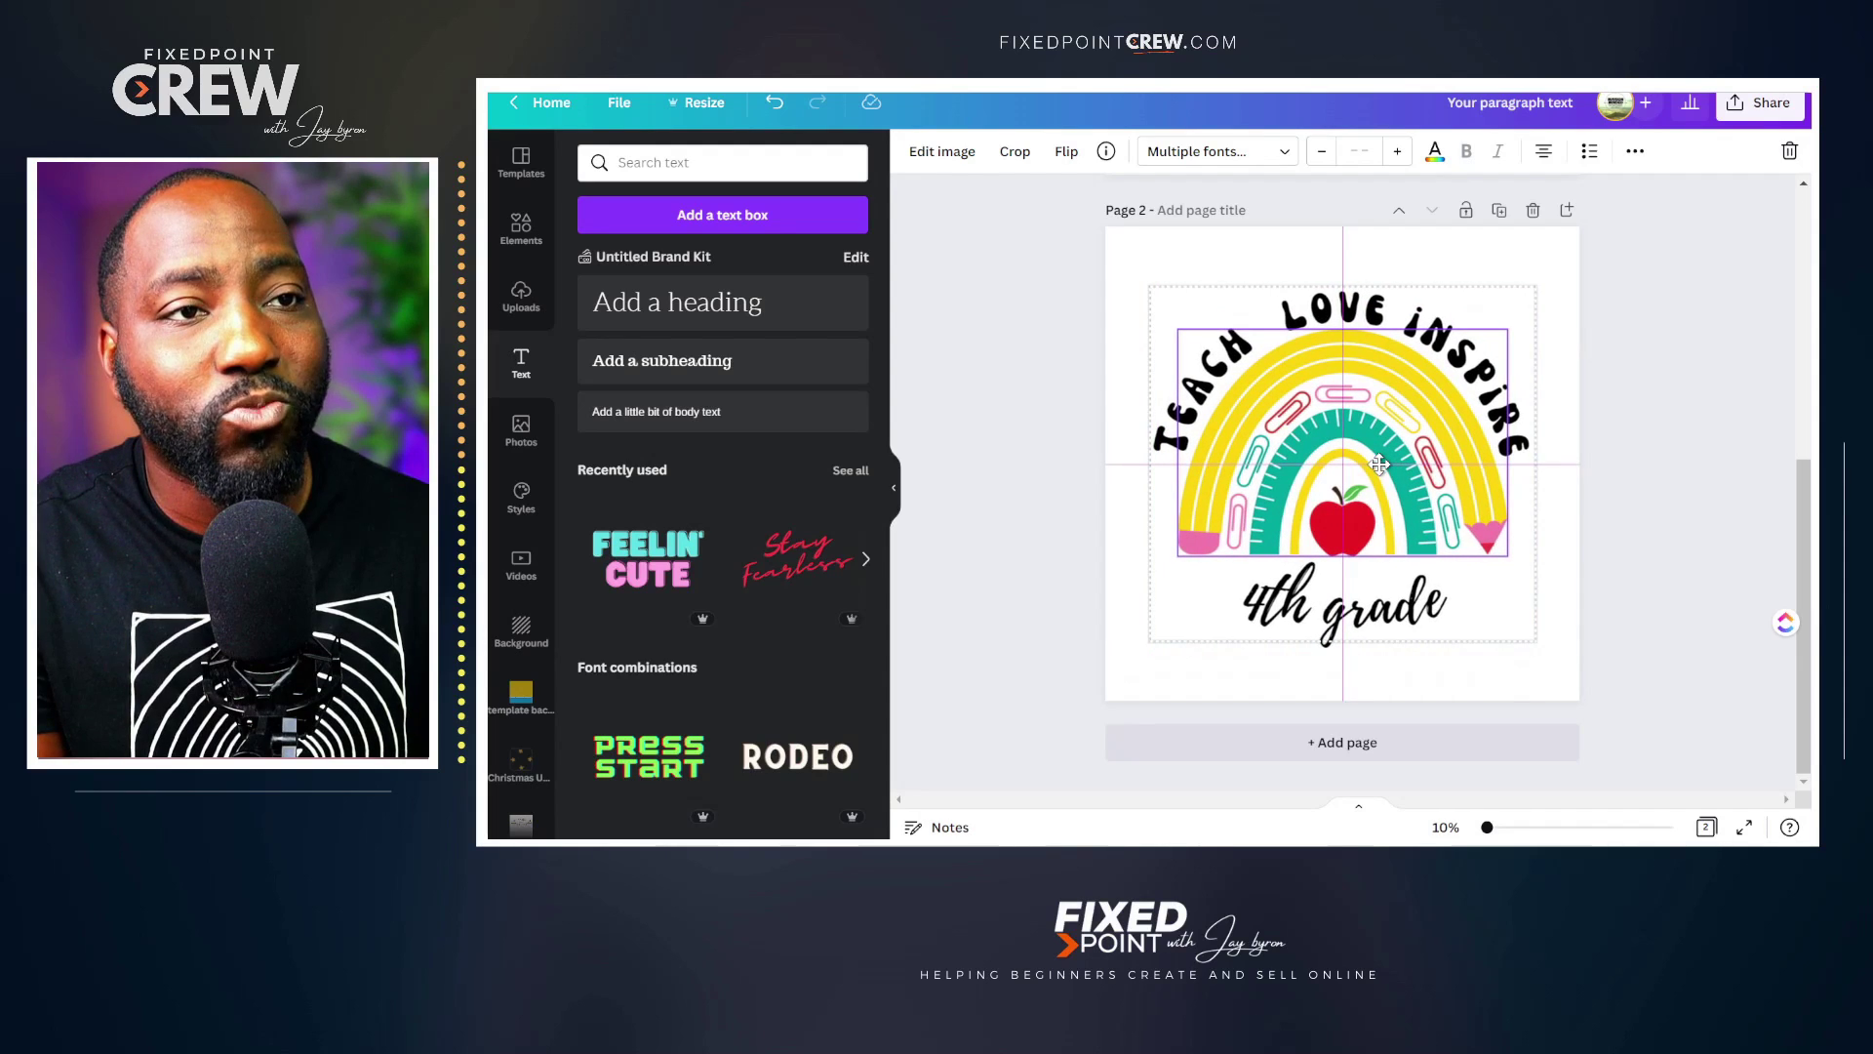
left_click_drag(1534, 643, 1561, 660)
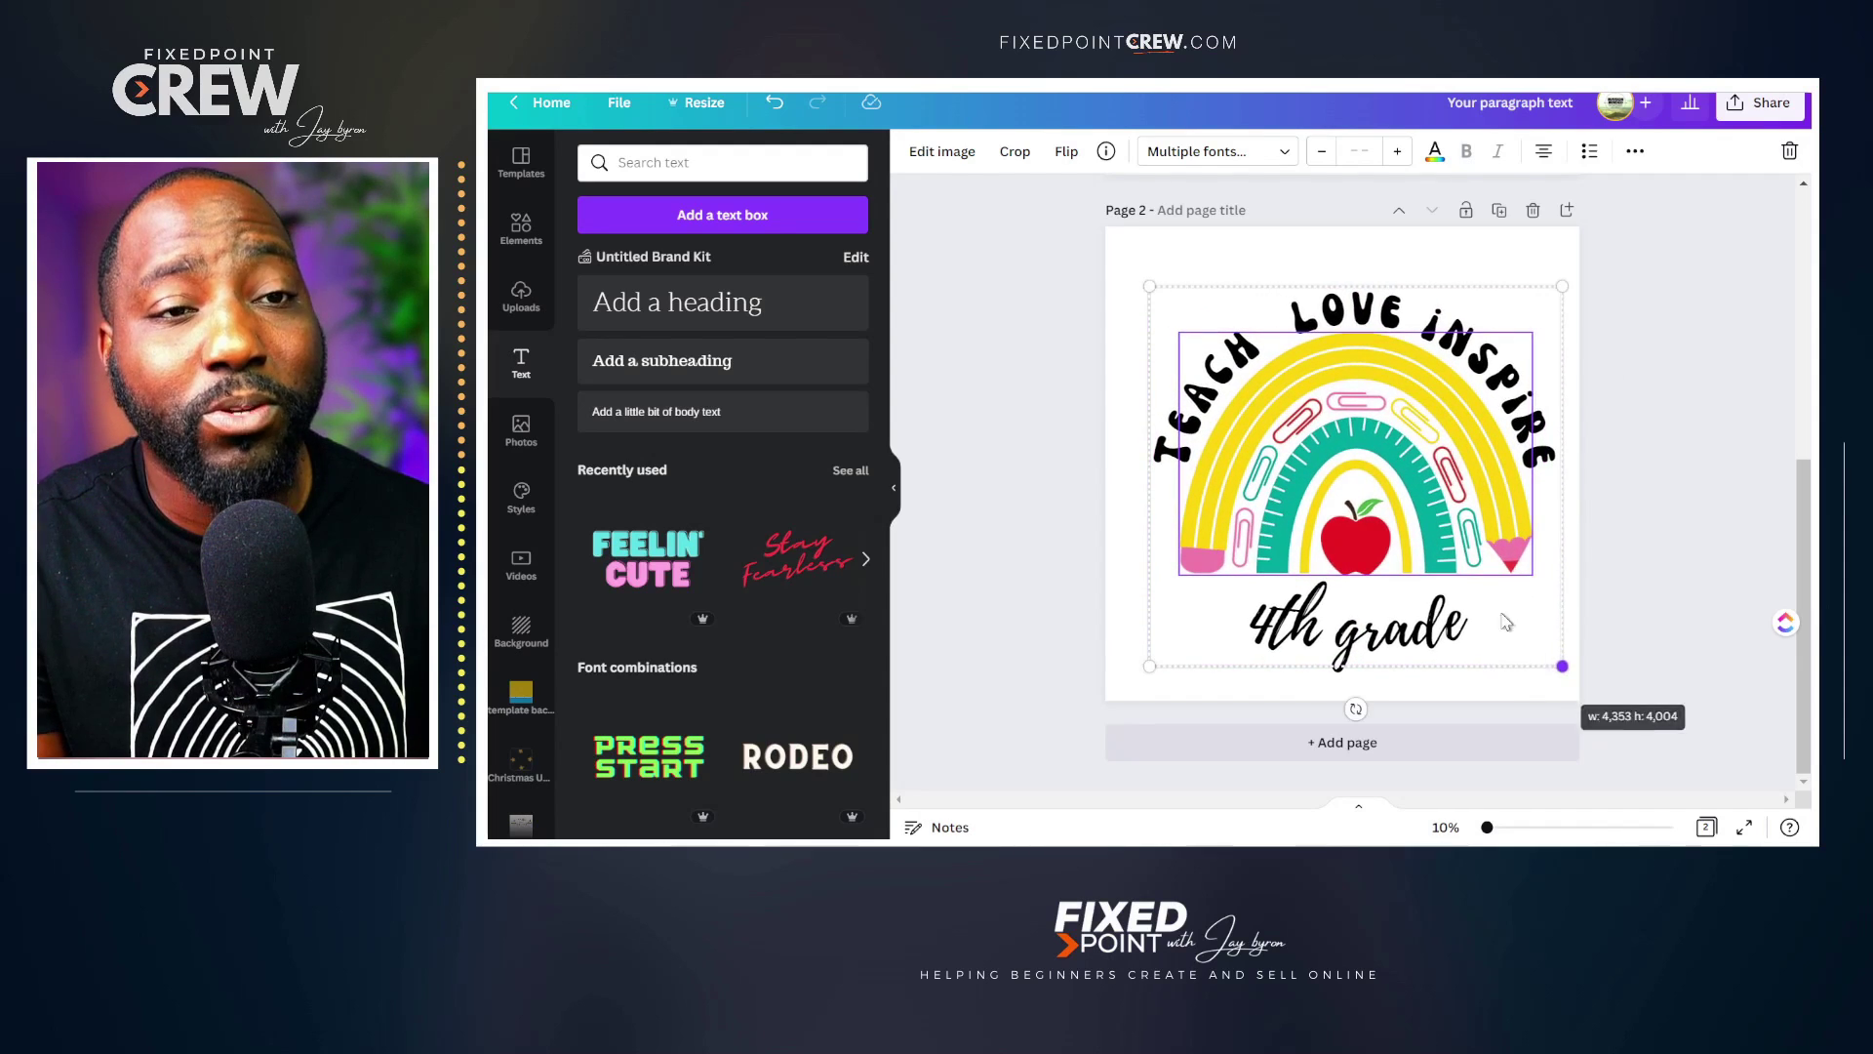
left_click_drag(1417, 507, 1405, 498)
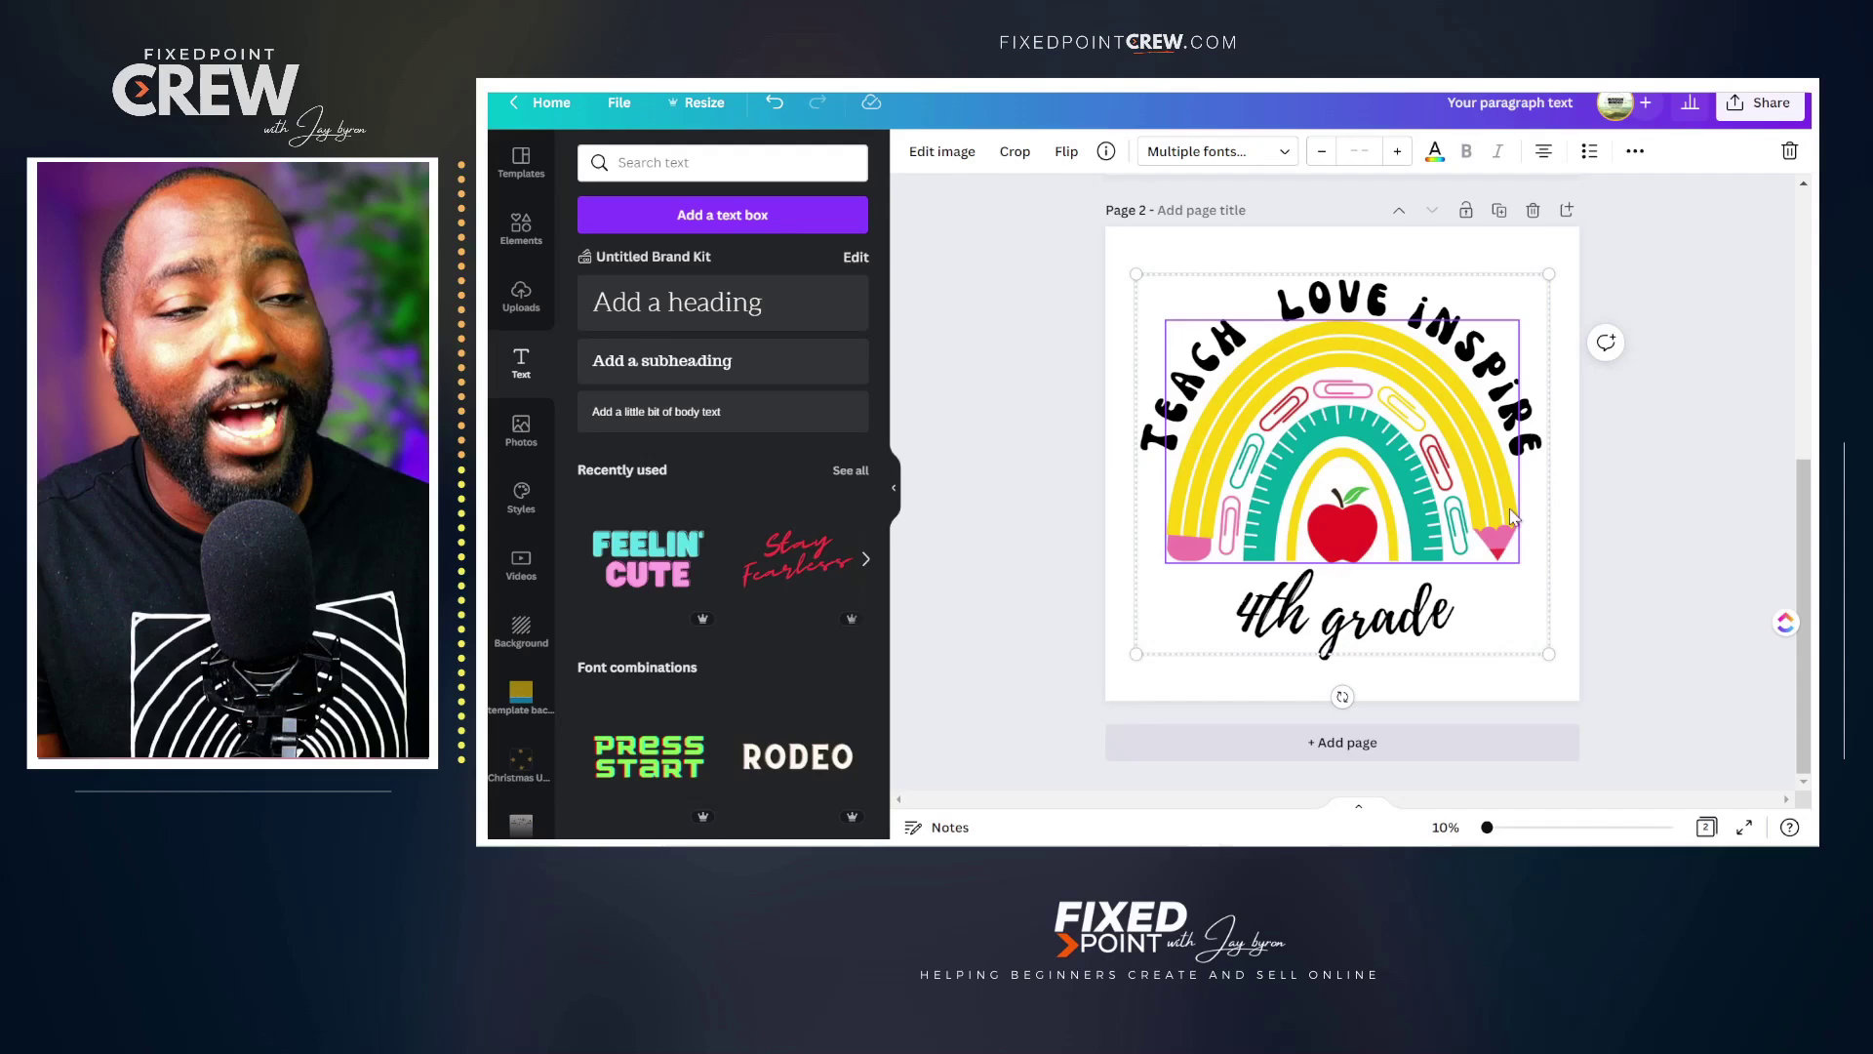
left_click(1636, 515)
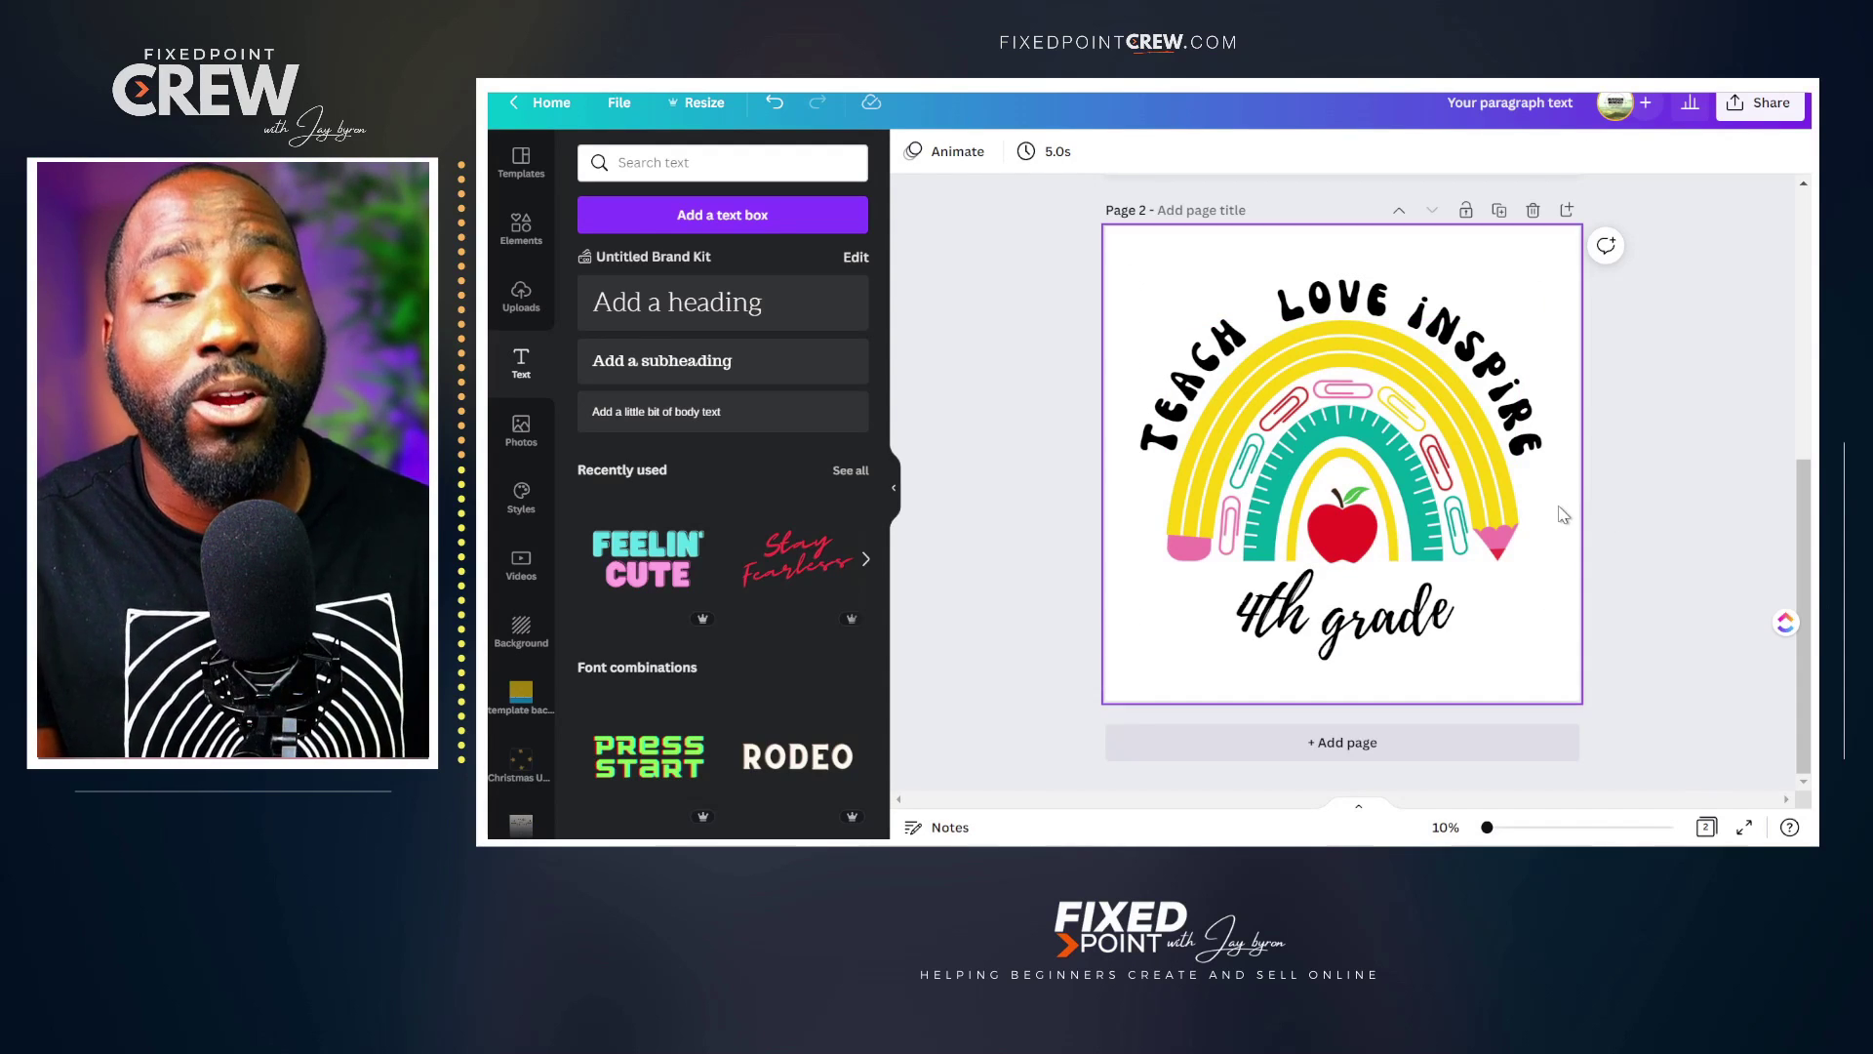
On a duplicate of page 2, make the "Teach Love Inspire" text white and the page background black.
left_click(1499, 211)
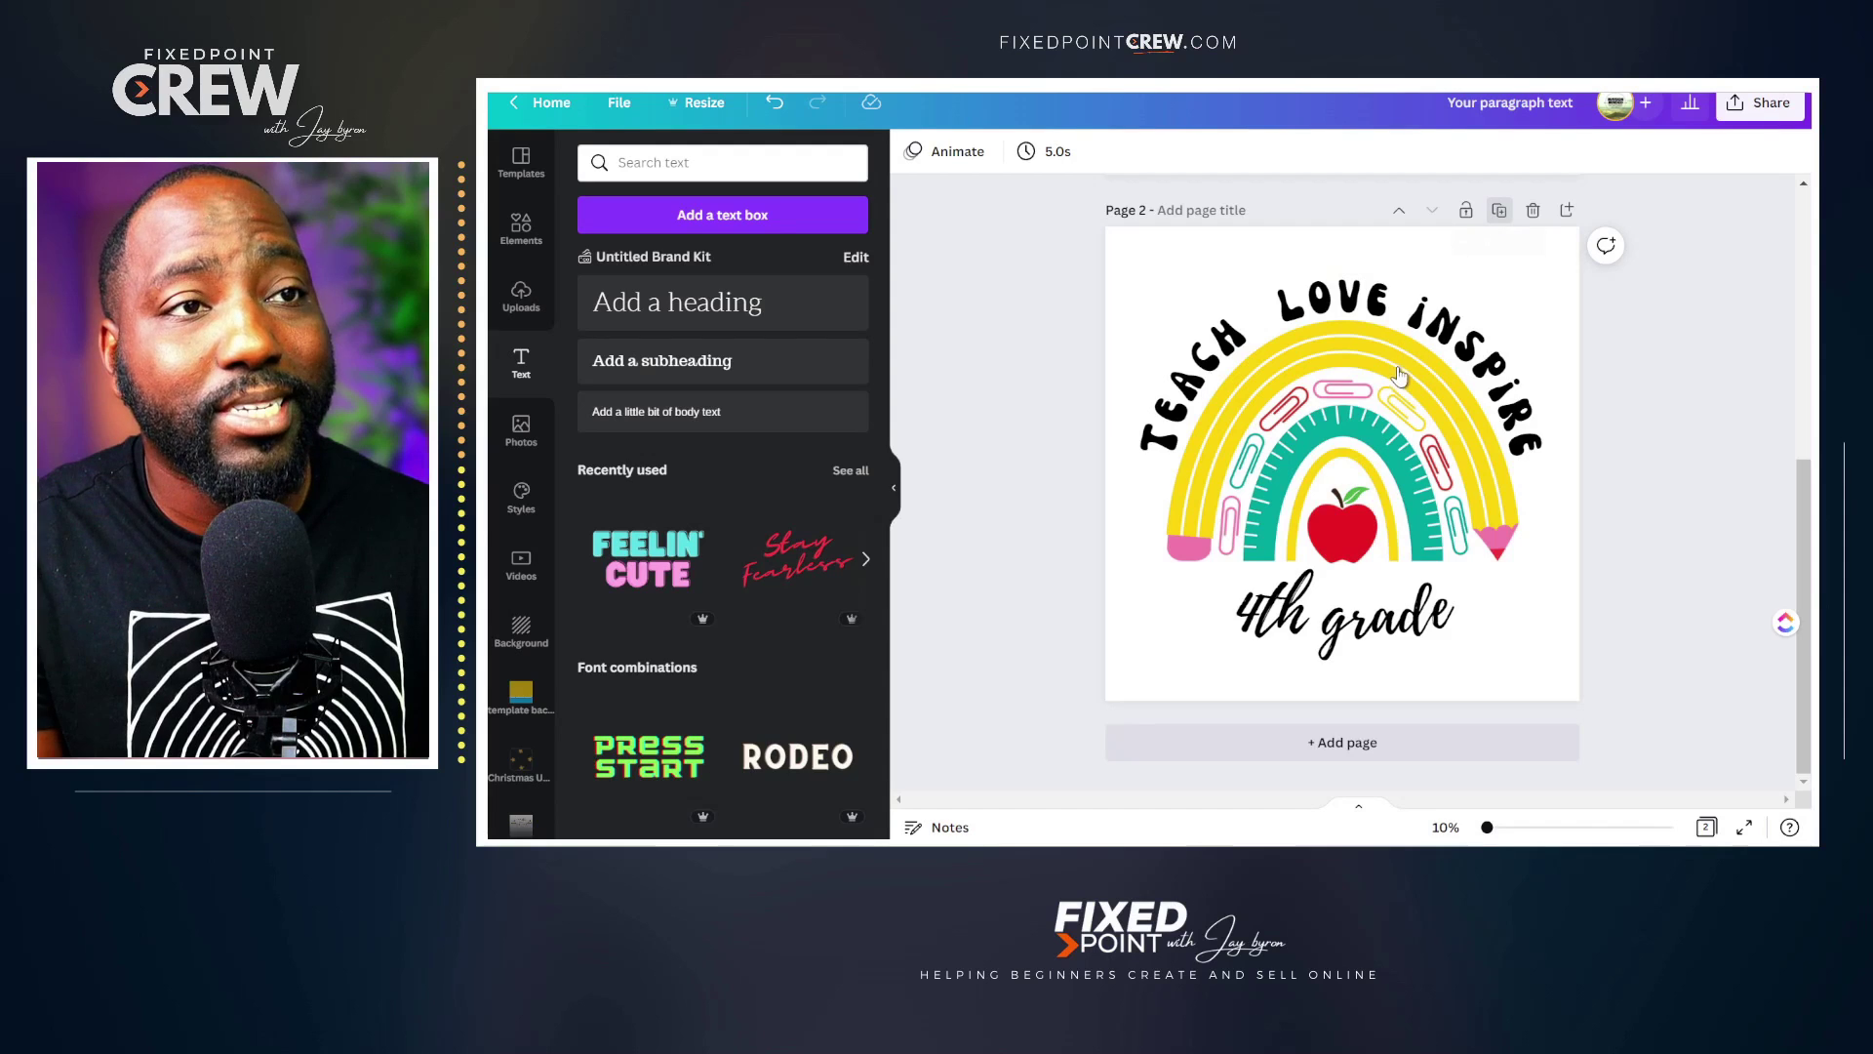
left_click(1500, 211)
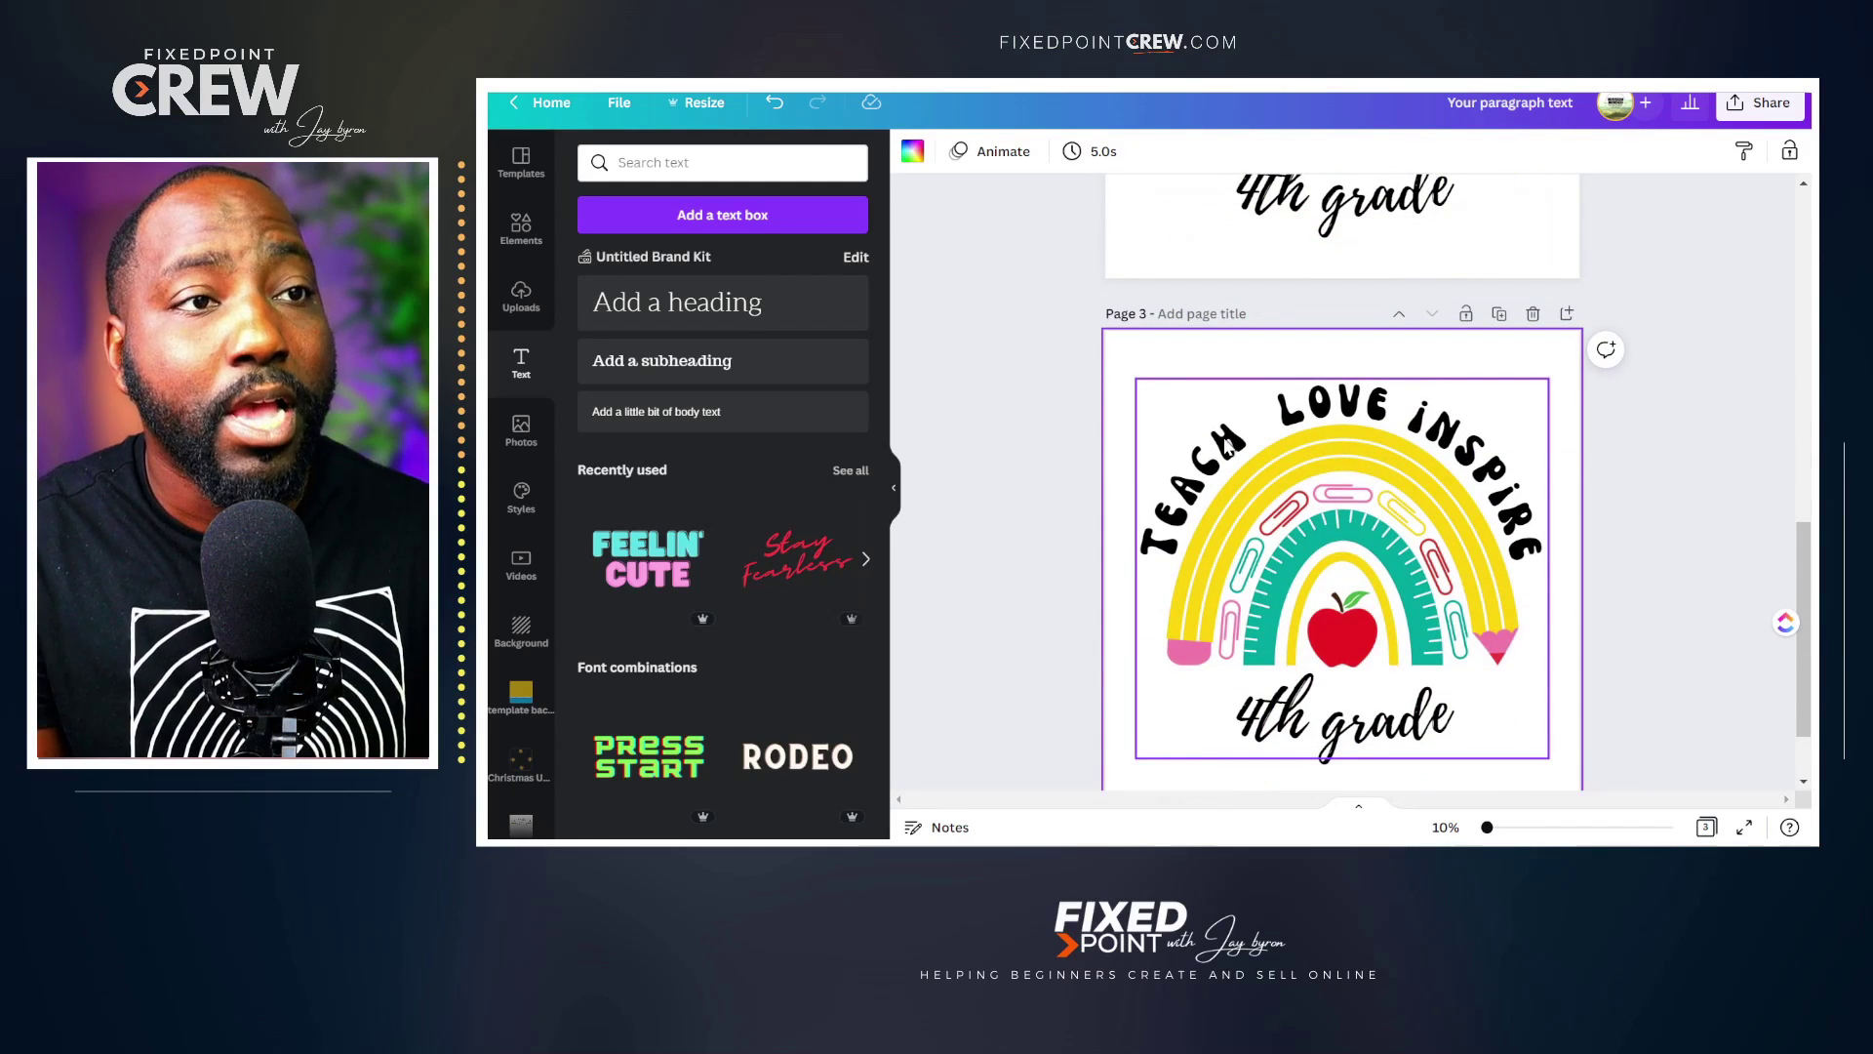
left_click(1227, 444)
double_click(1226, 441)
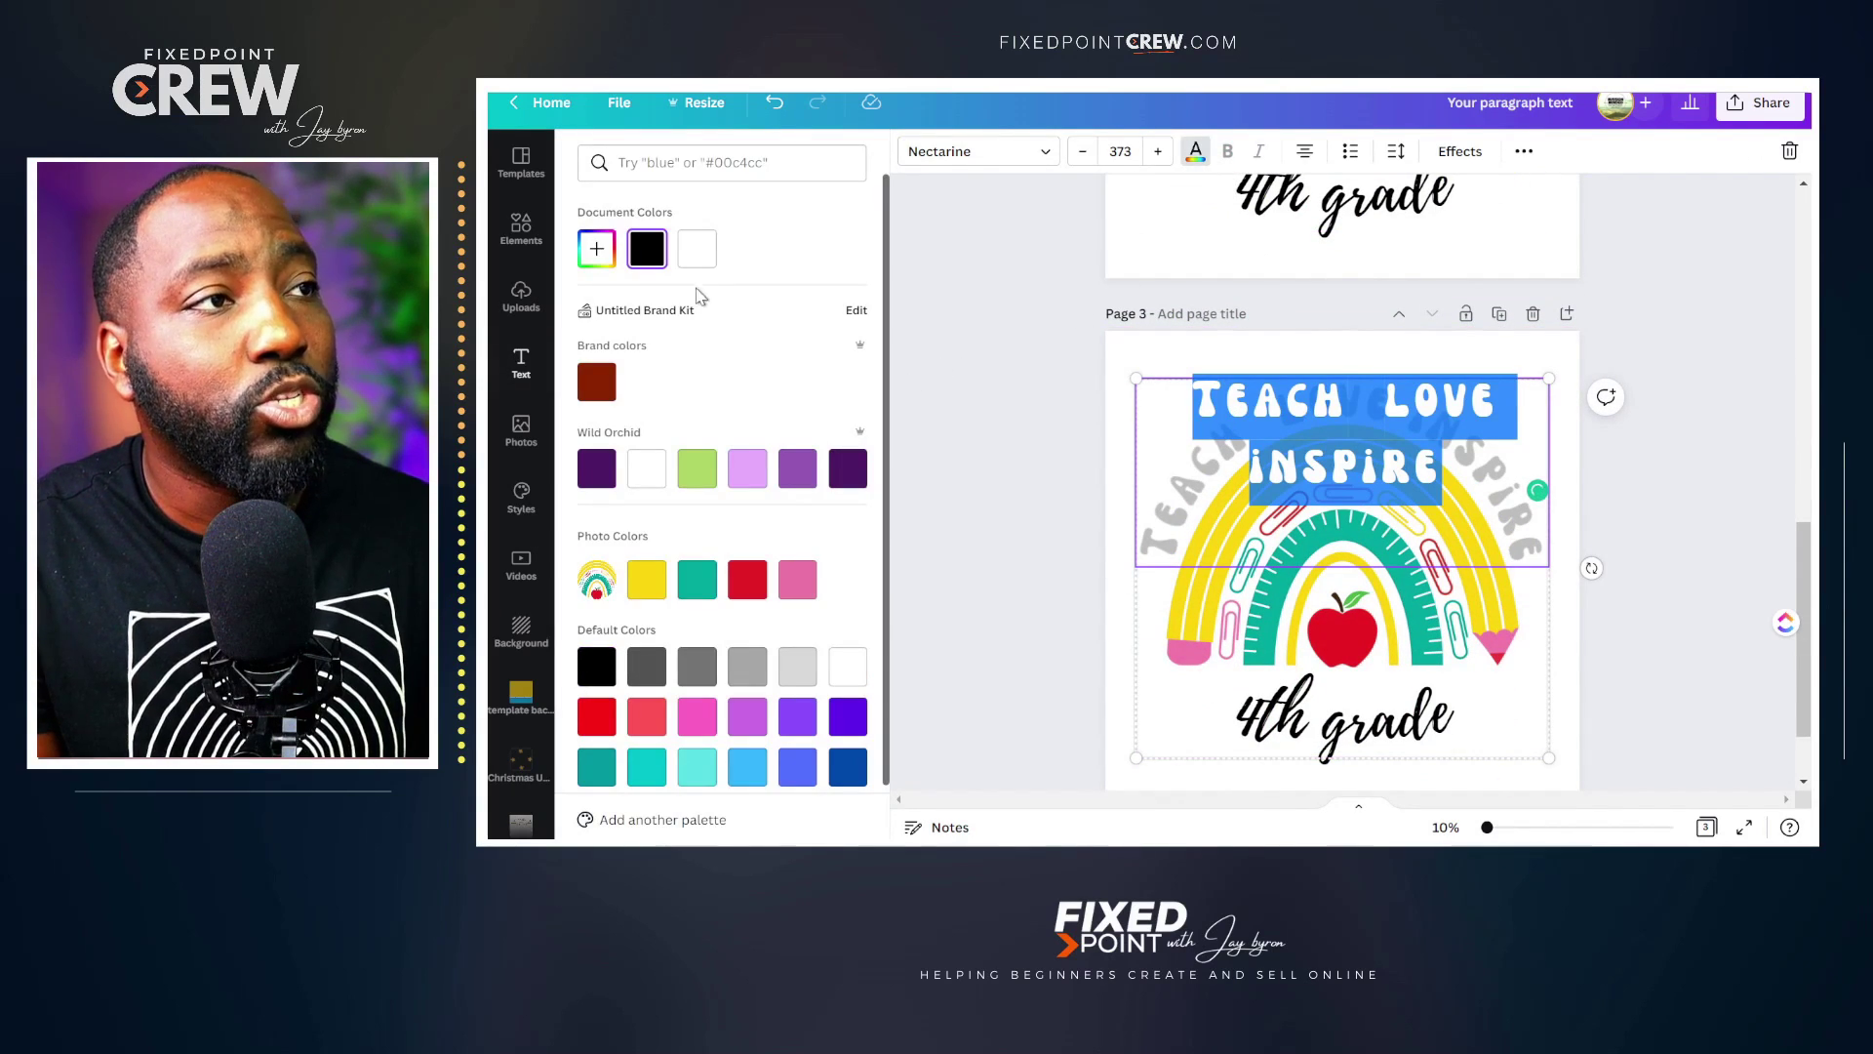
left_click(701, 257)
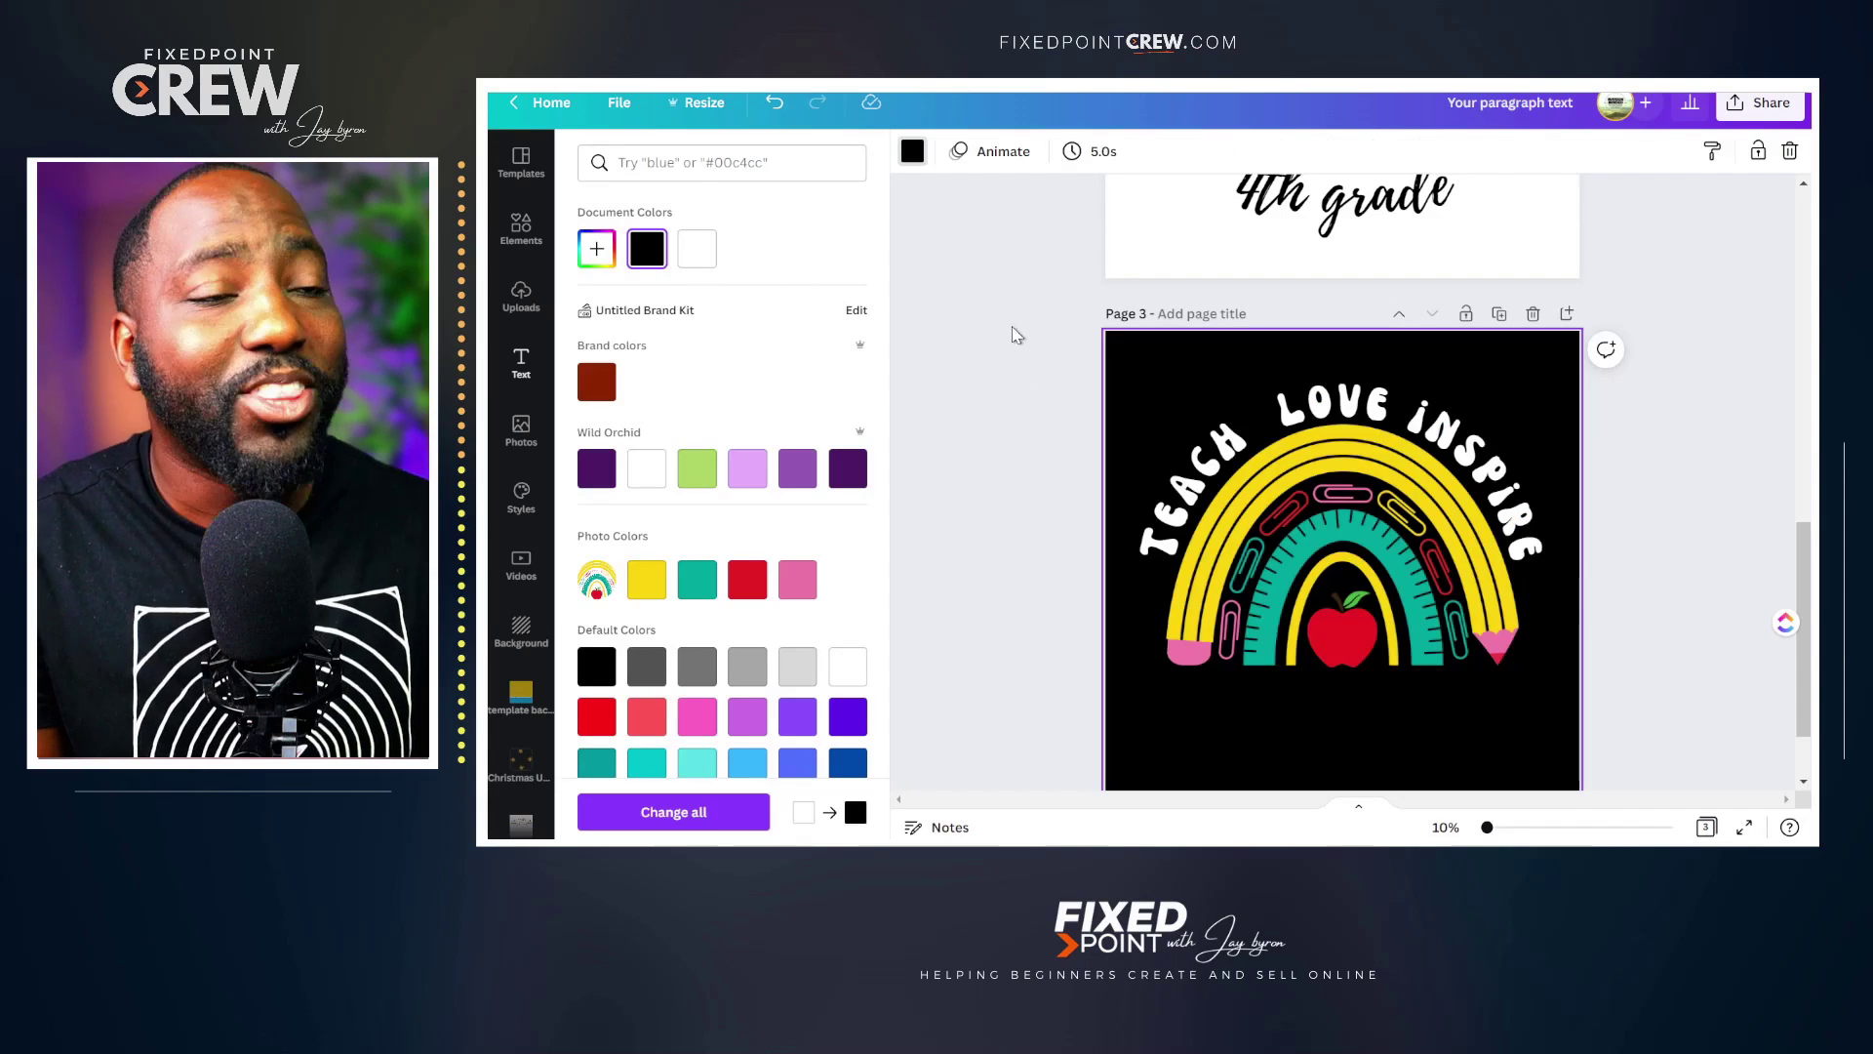
left_click(1017, 336)
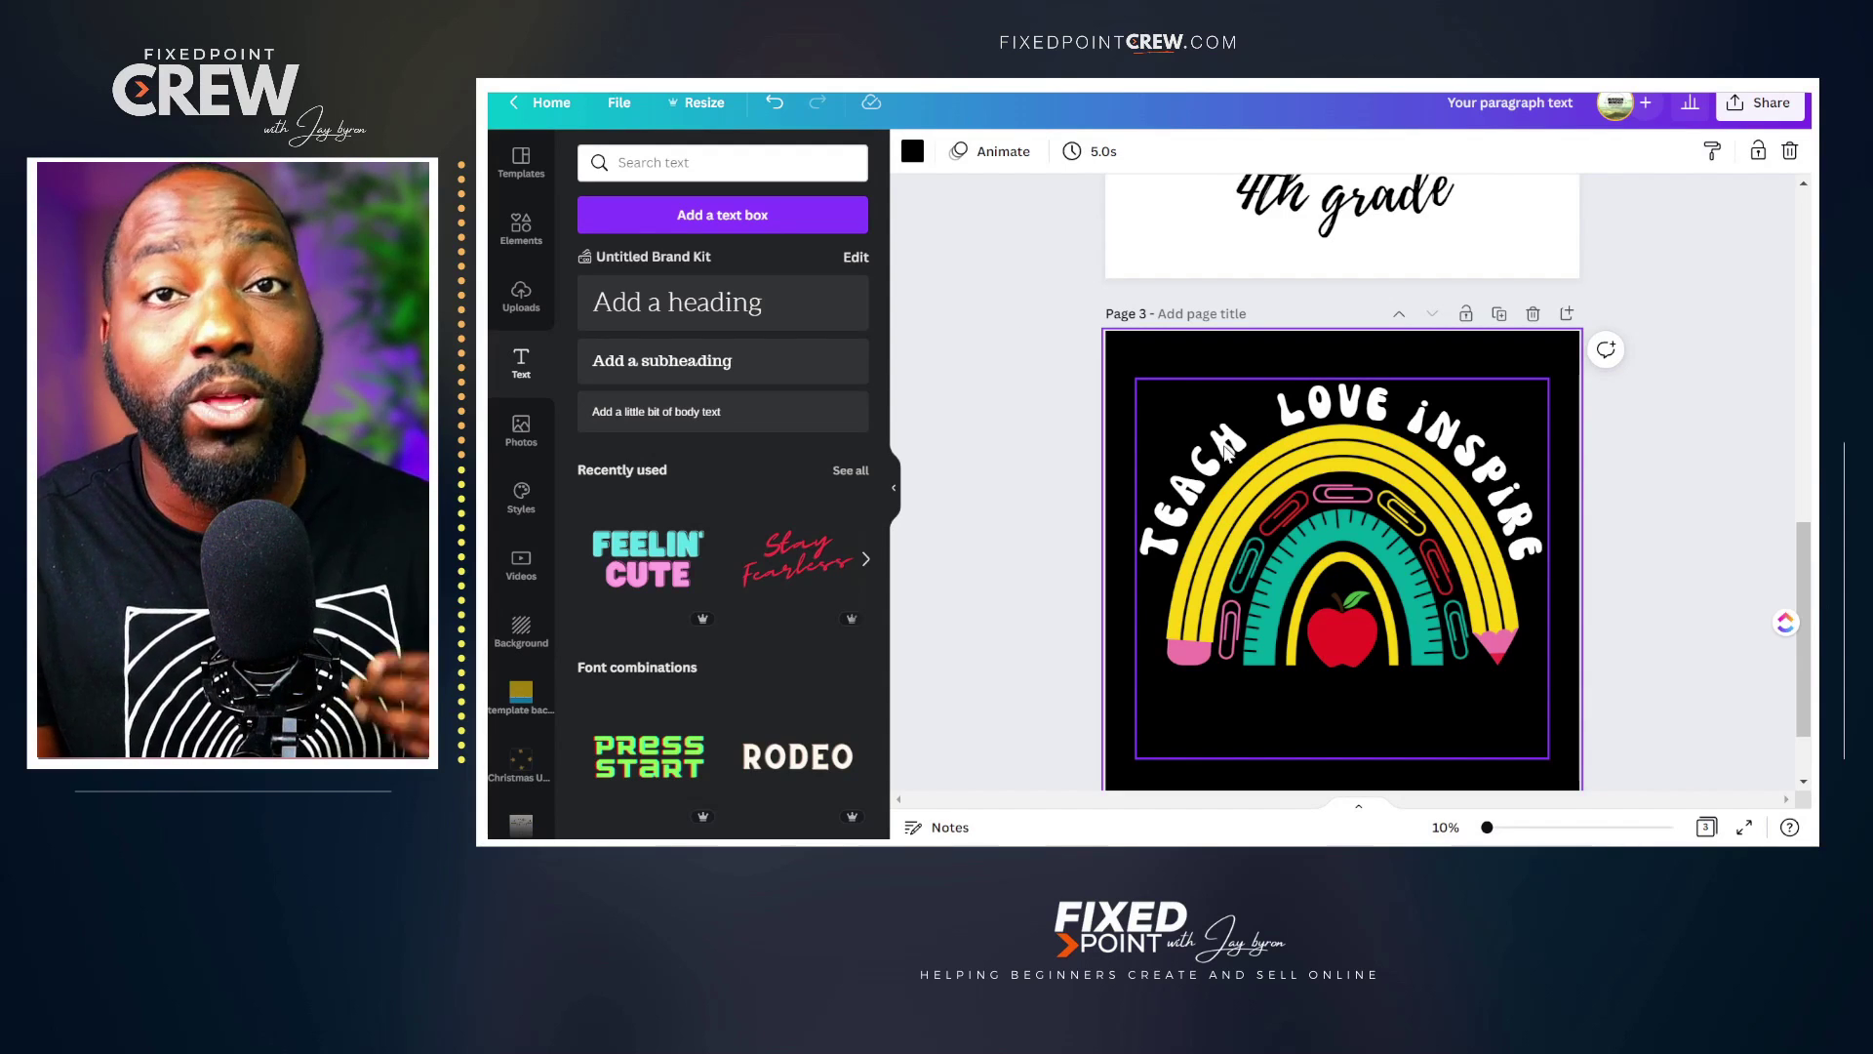
Change the color of the "4th grade" text on page 3 to white.
left_click(1348, 710)
double_click(1348, 712)
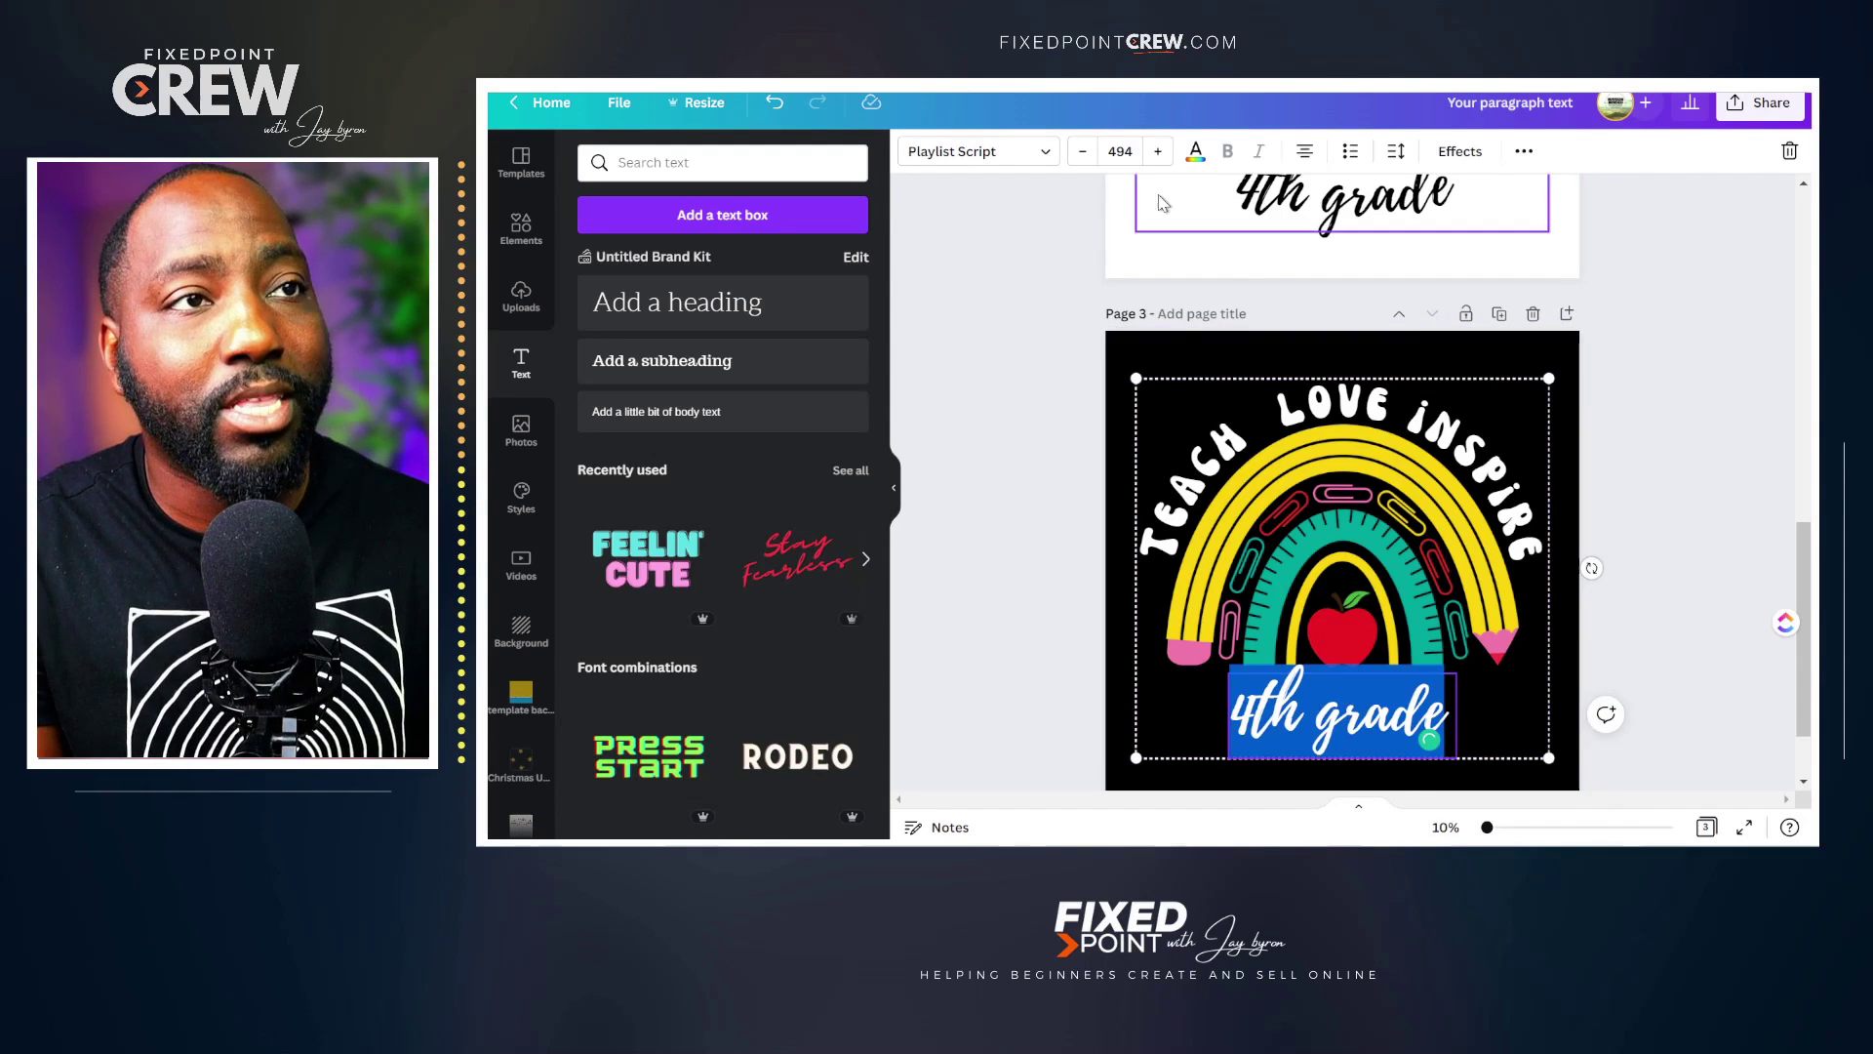
left_click(1195, 151)
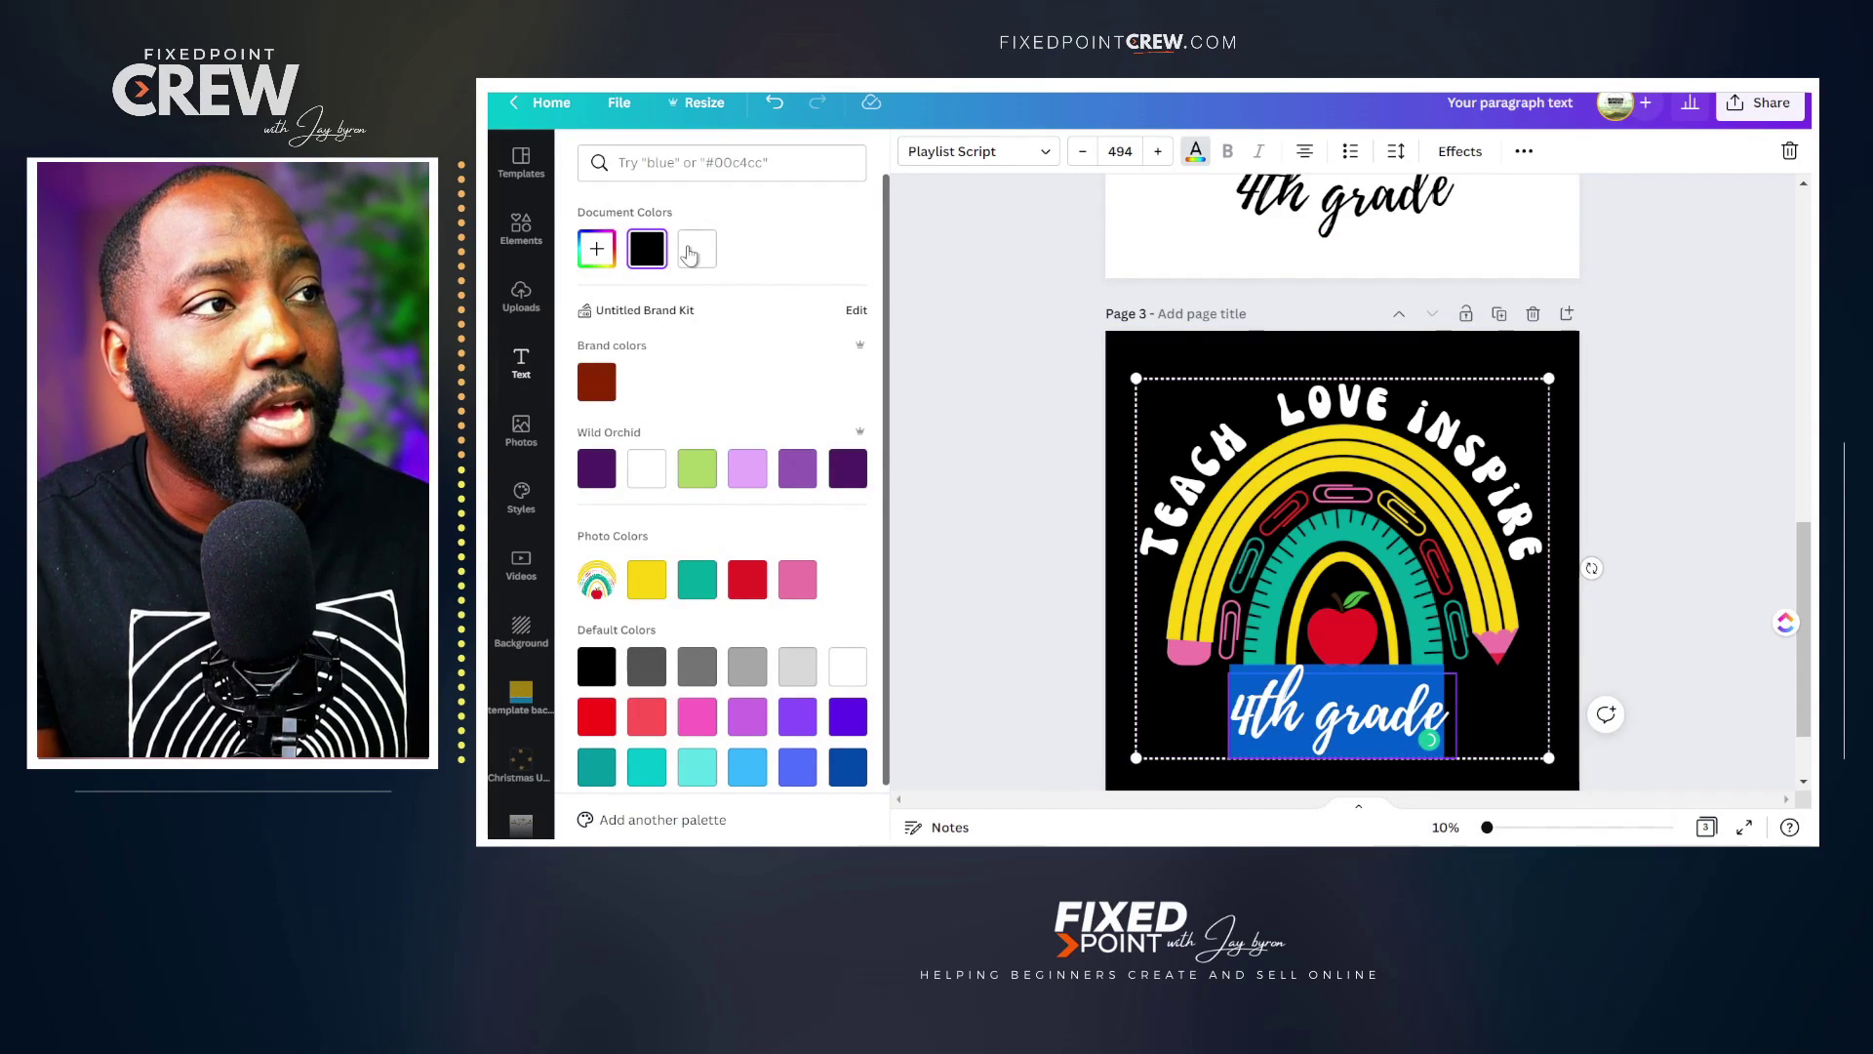
left_click(697, 248)
left_click(1005, 427)
left_click(1005, 427)
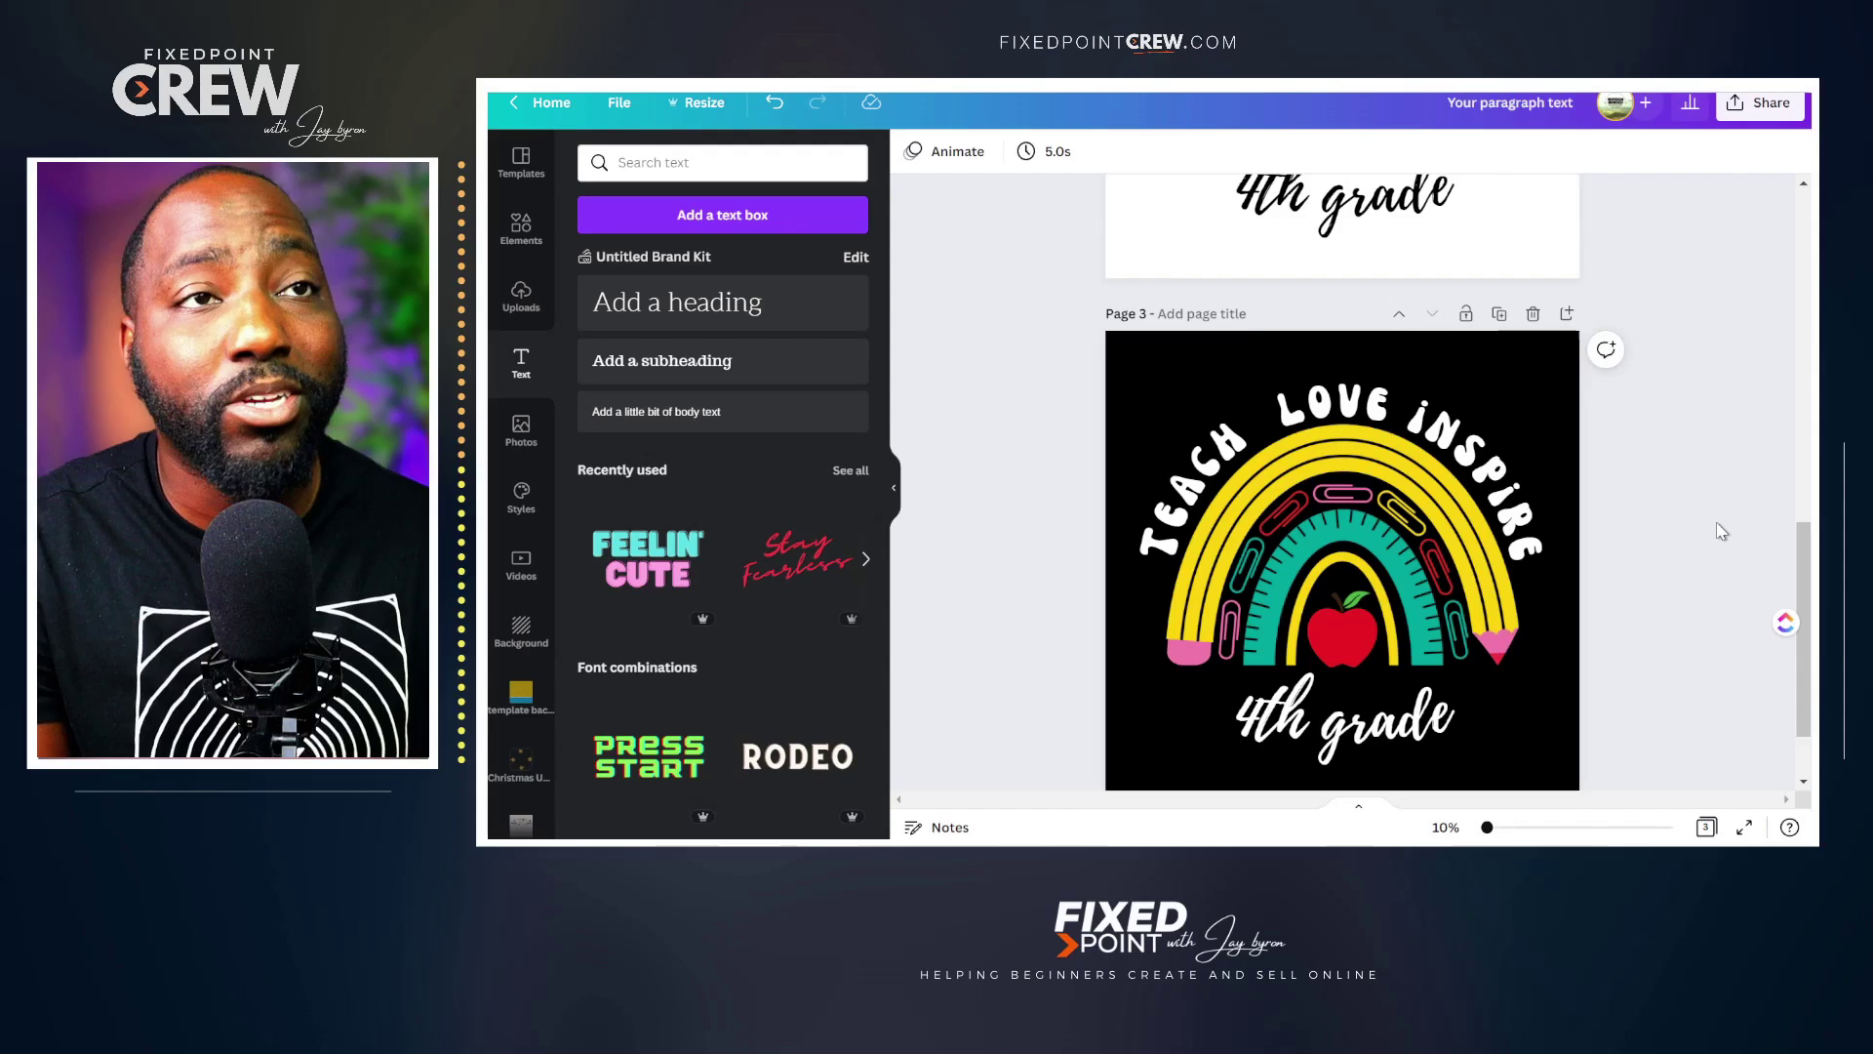
Compare the white-background design on page 2 with the black-background version on page 3.
scroll(1687, 561, "up", 4)
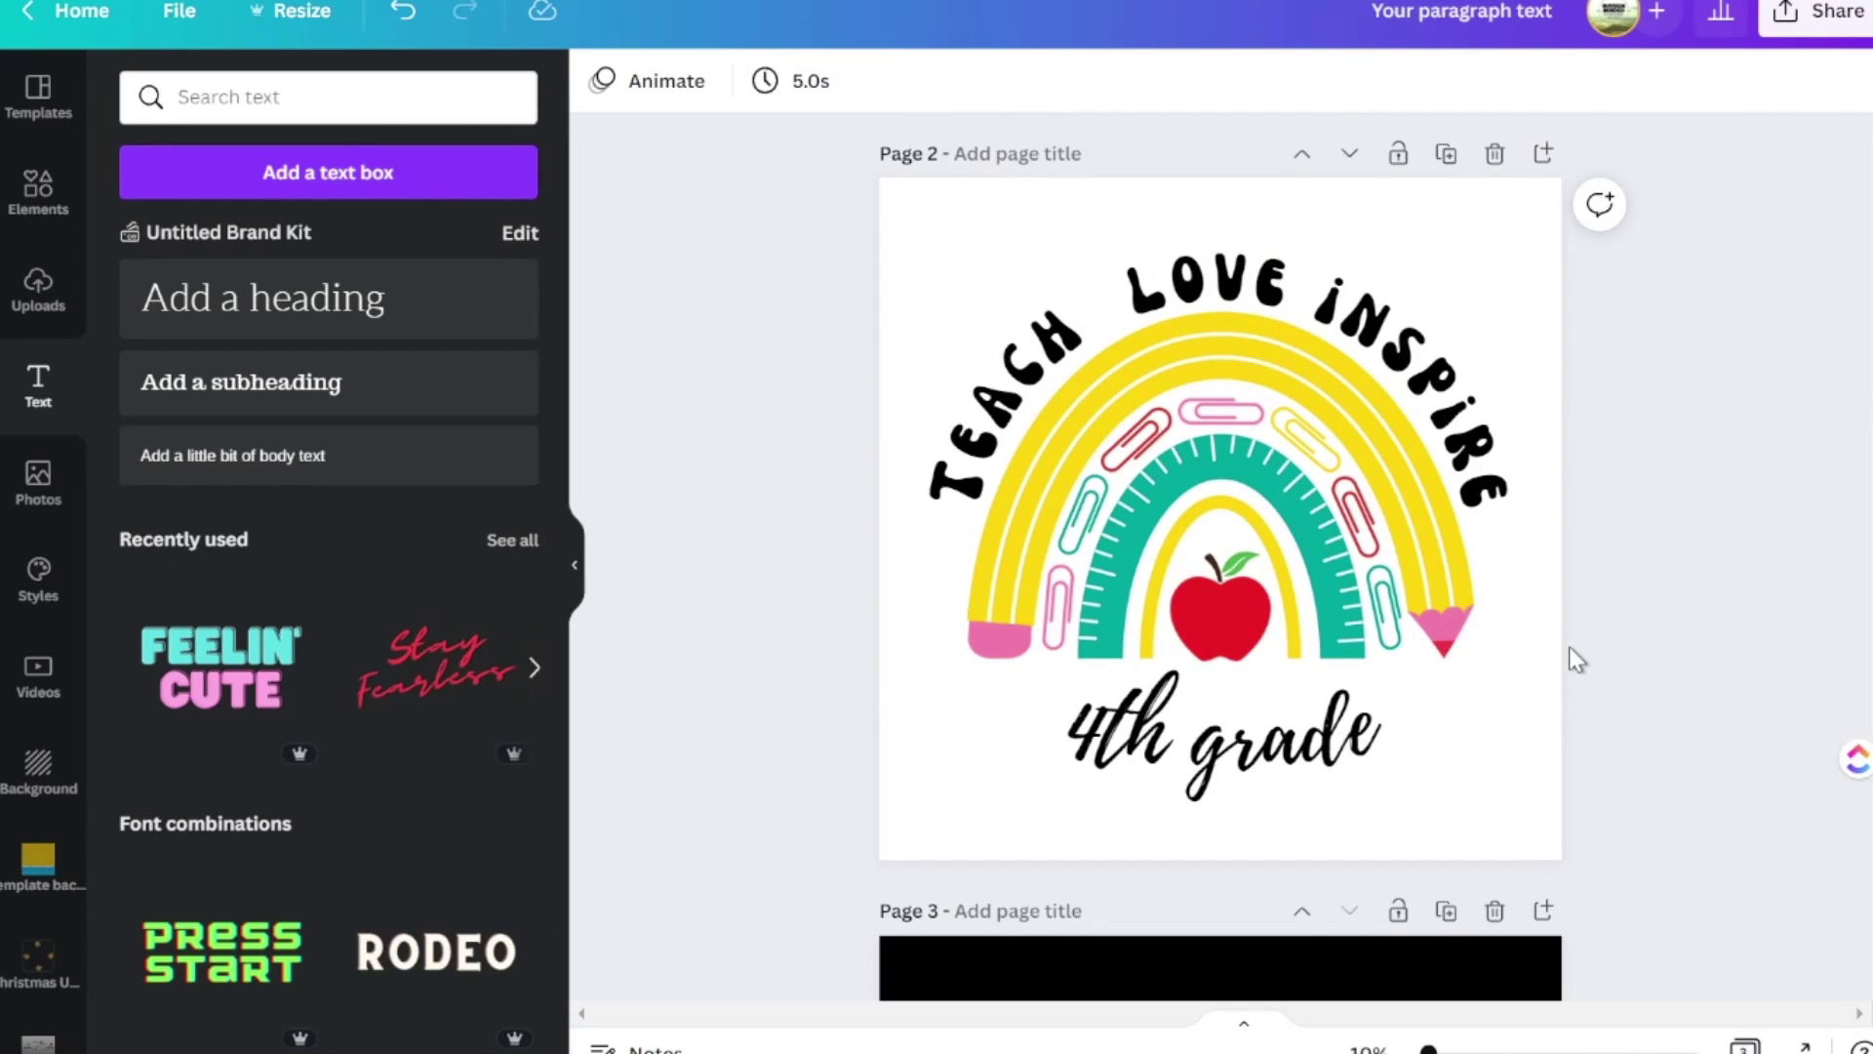
scroll(1576, 660, "down", 5)
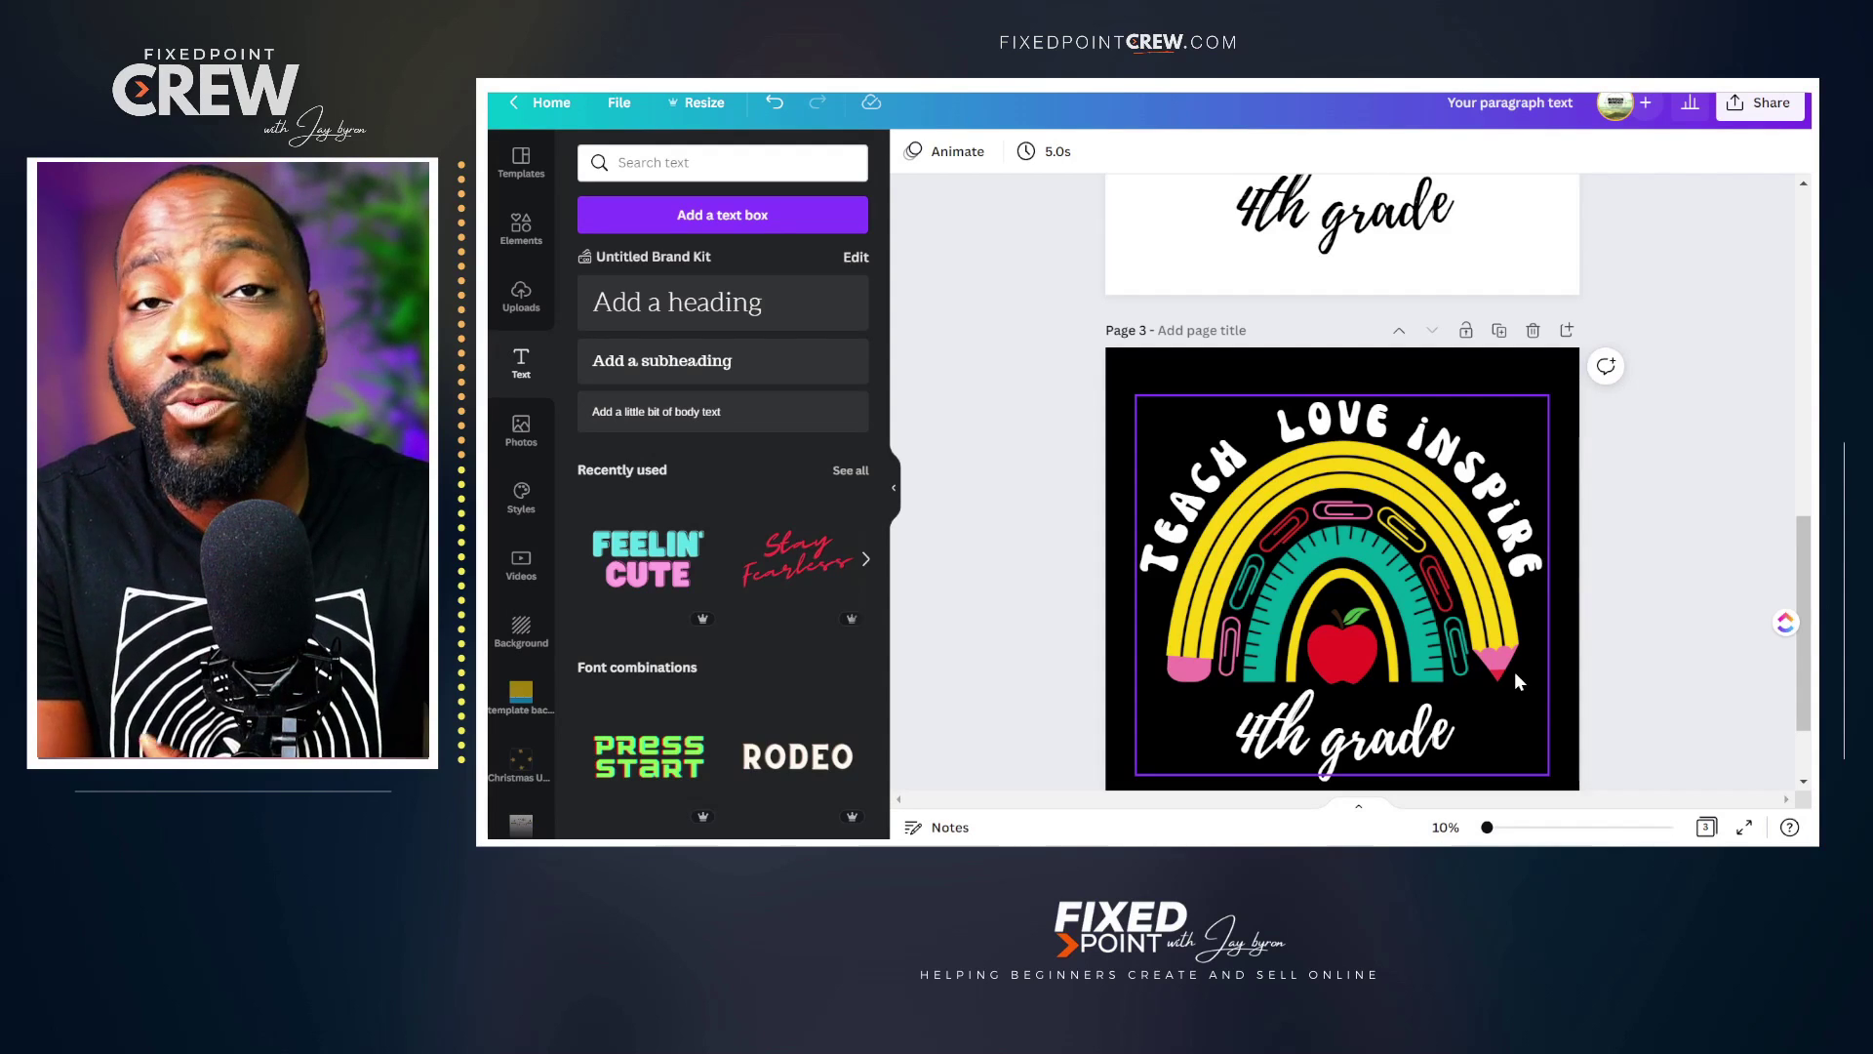
left_click(1151, 373)
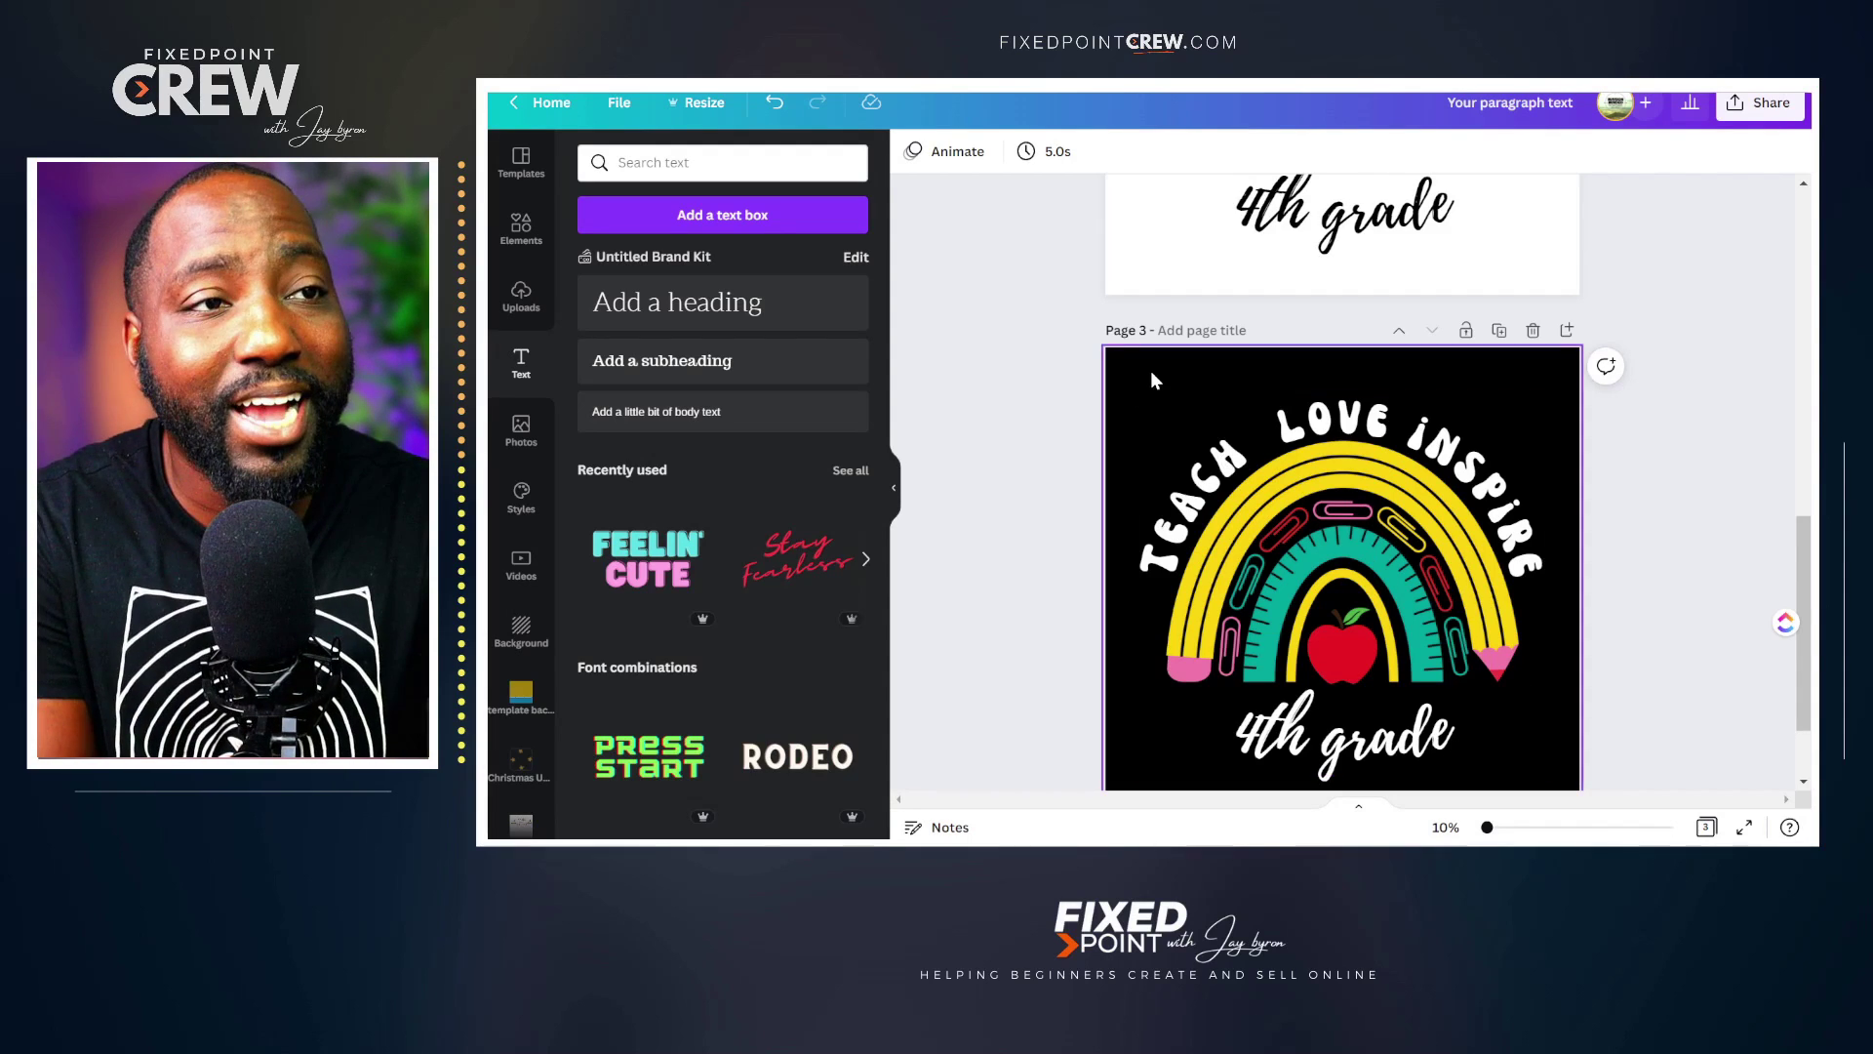
left_click(1265, 403)
scroll(1307, 410, "up", 5)
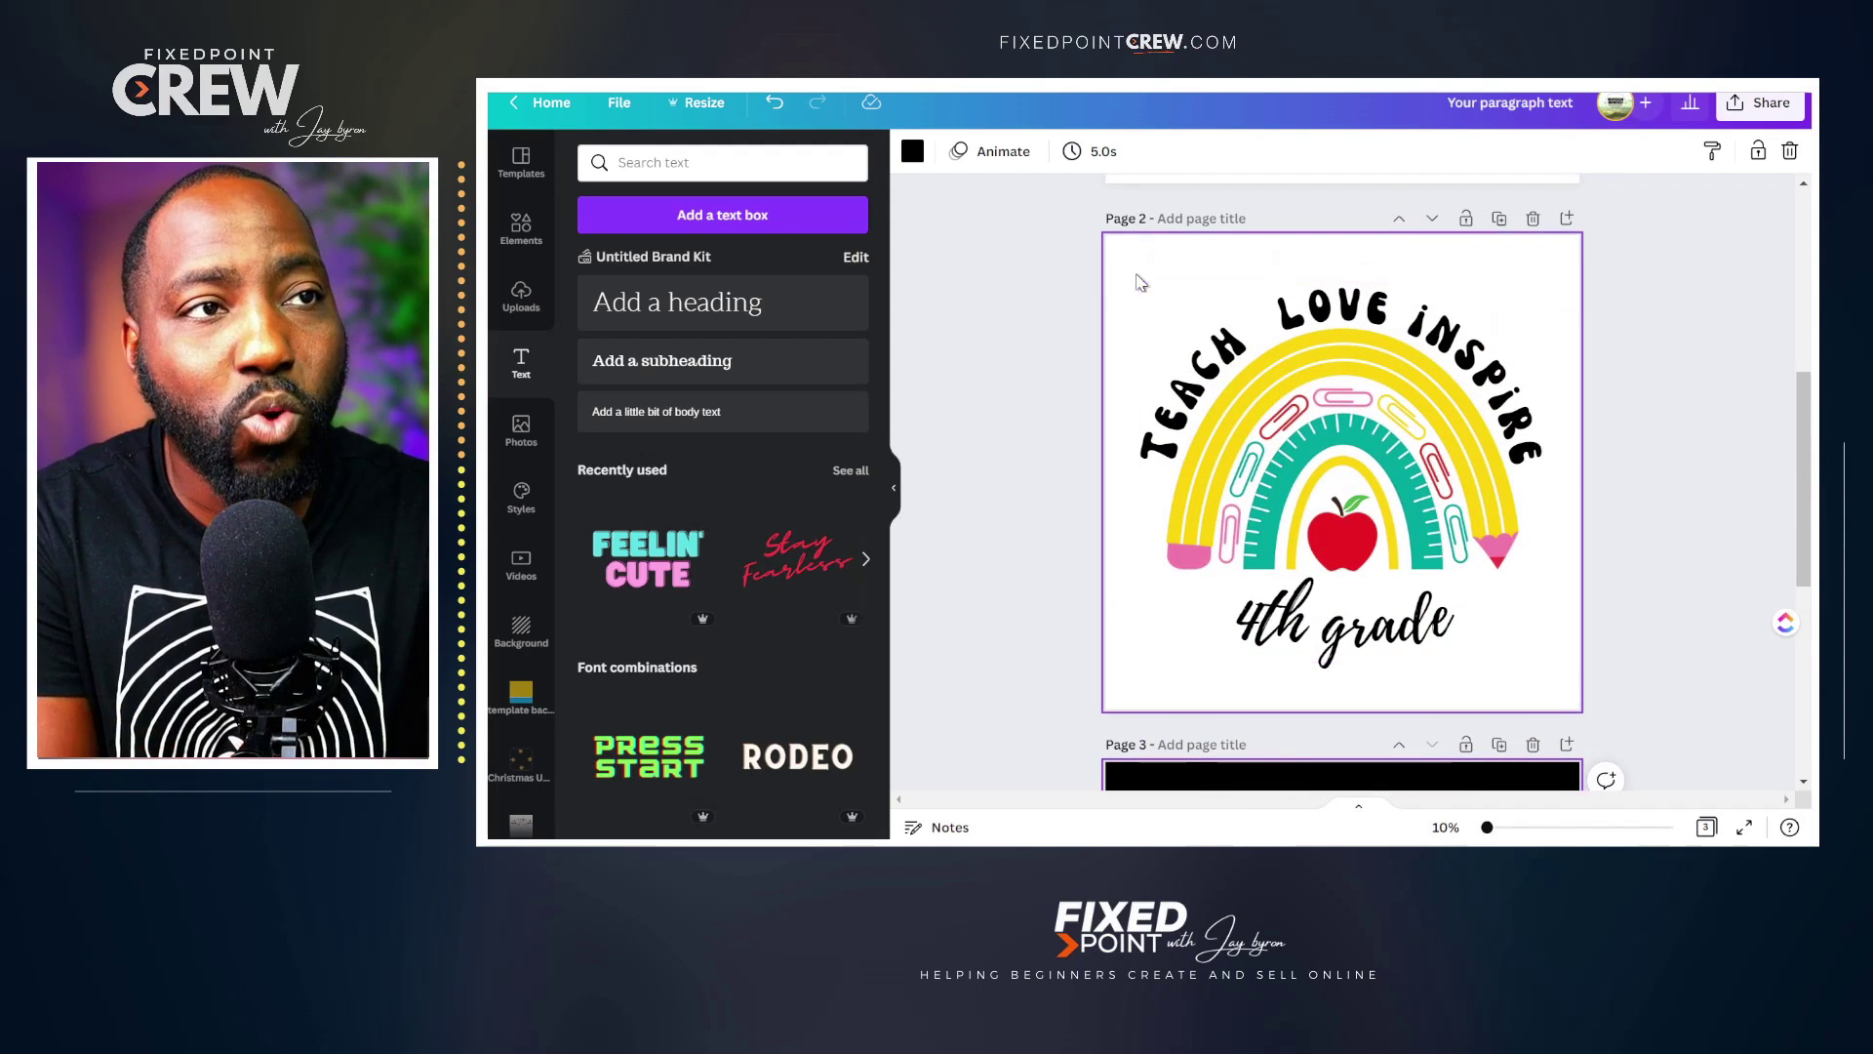
scroll(1352, 418, "down", 2)
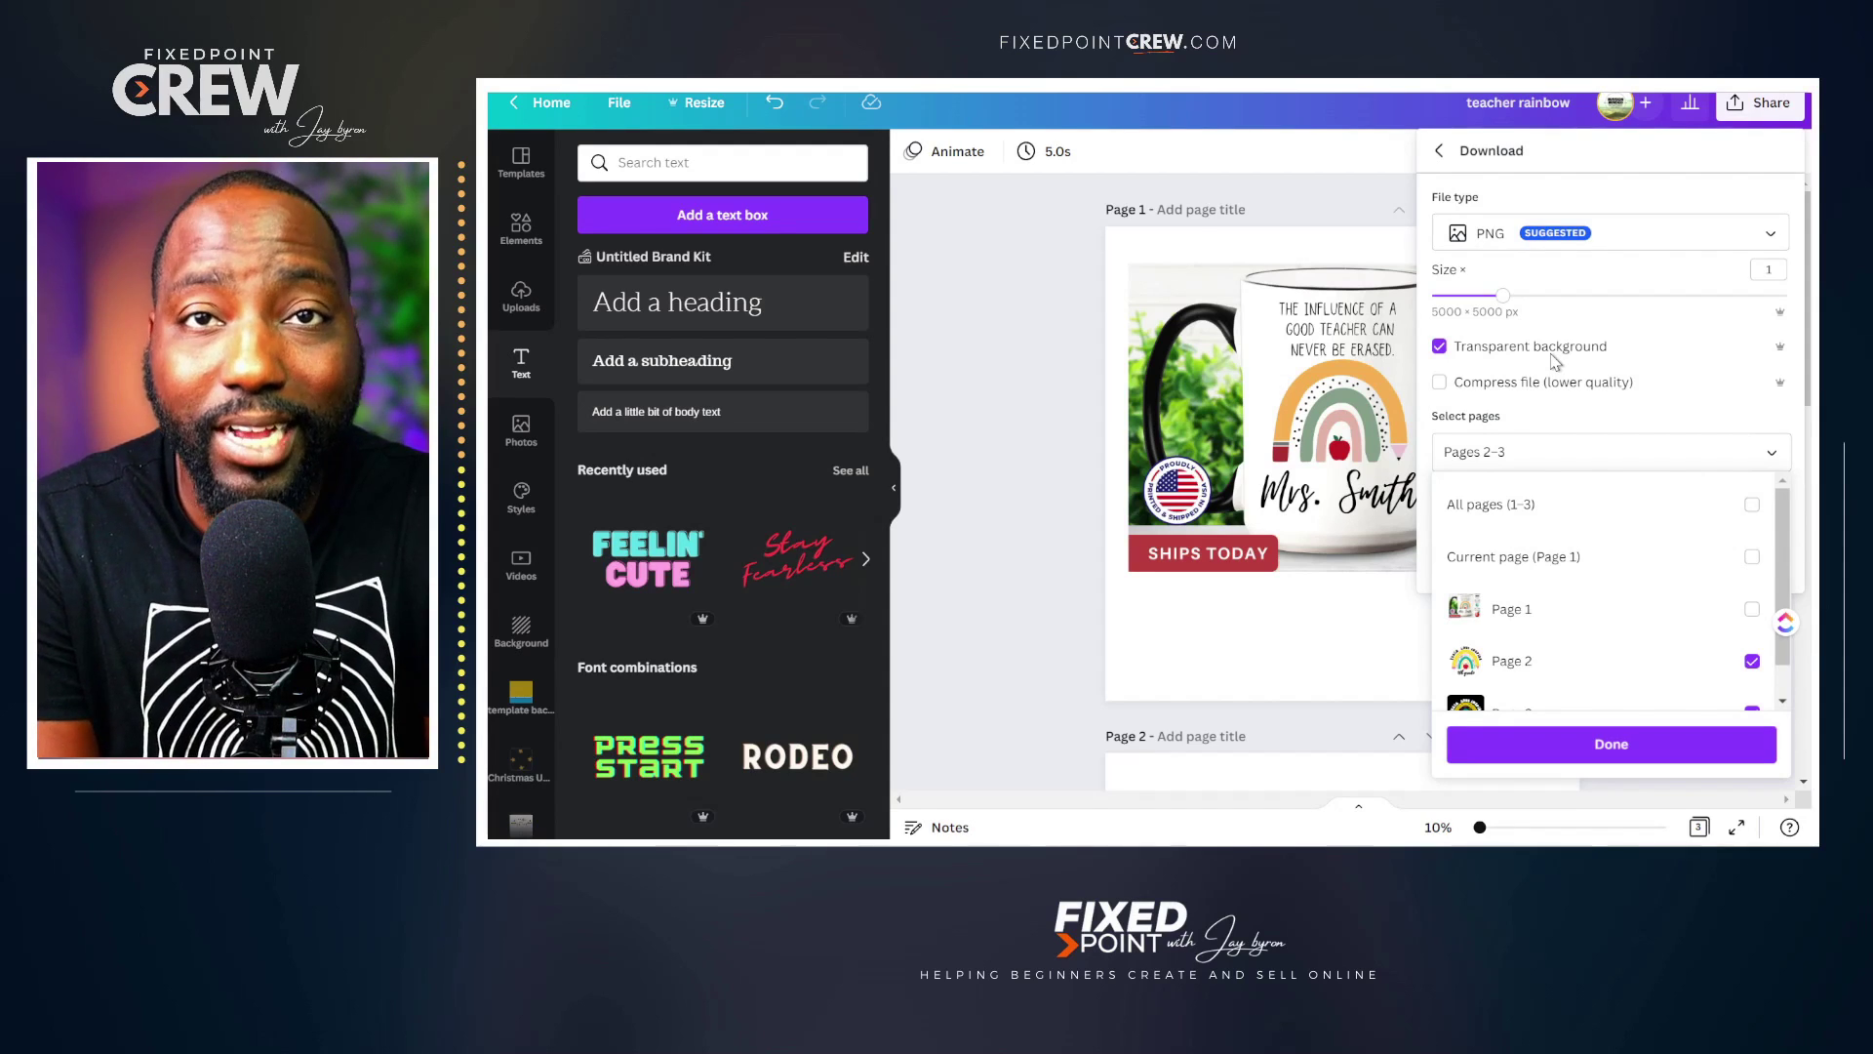
Download only pages 2 and 3 as 5000 × 5000 px PNG files with a transparent background, saving the download settings.
scroll(1530, 677, "down", 1)
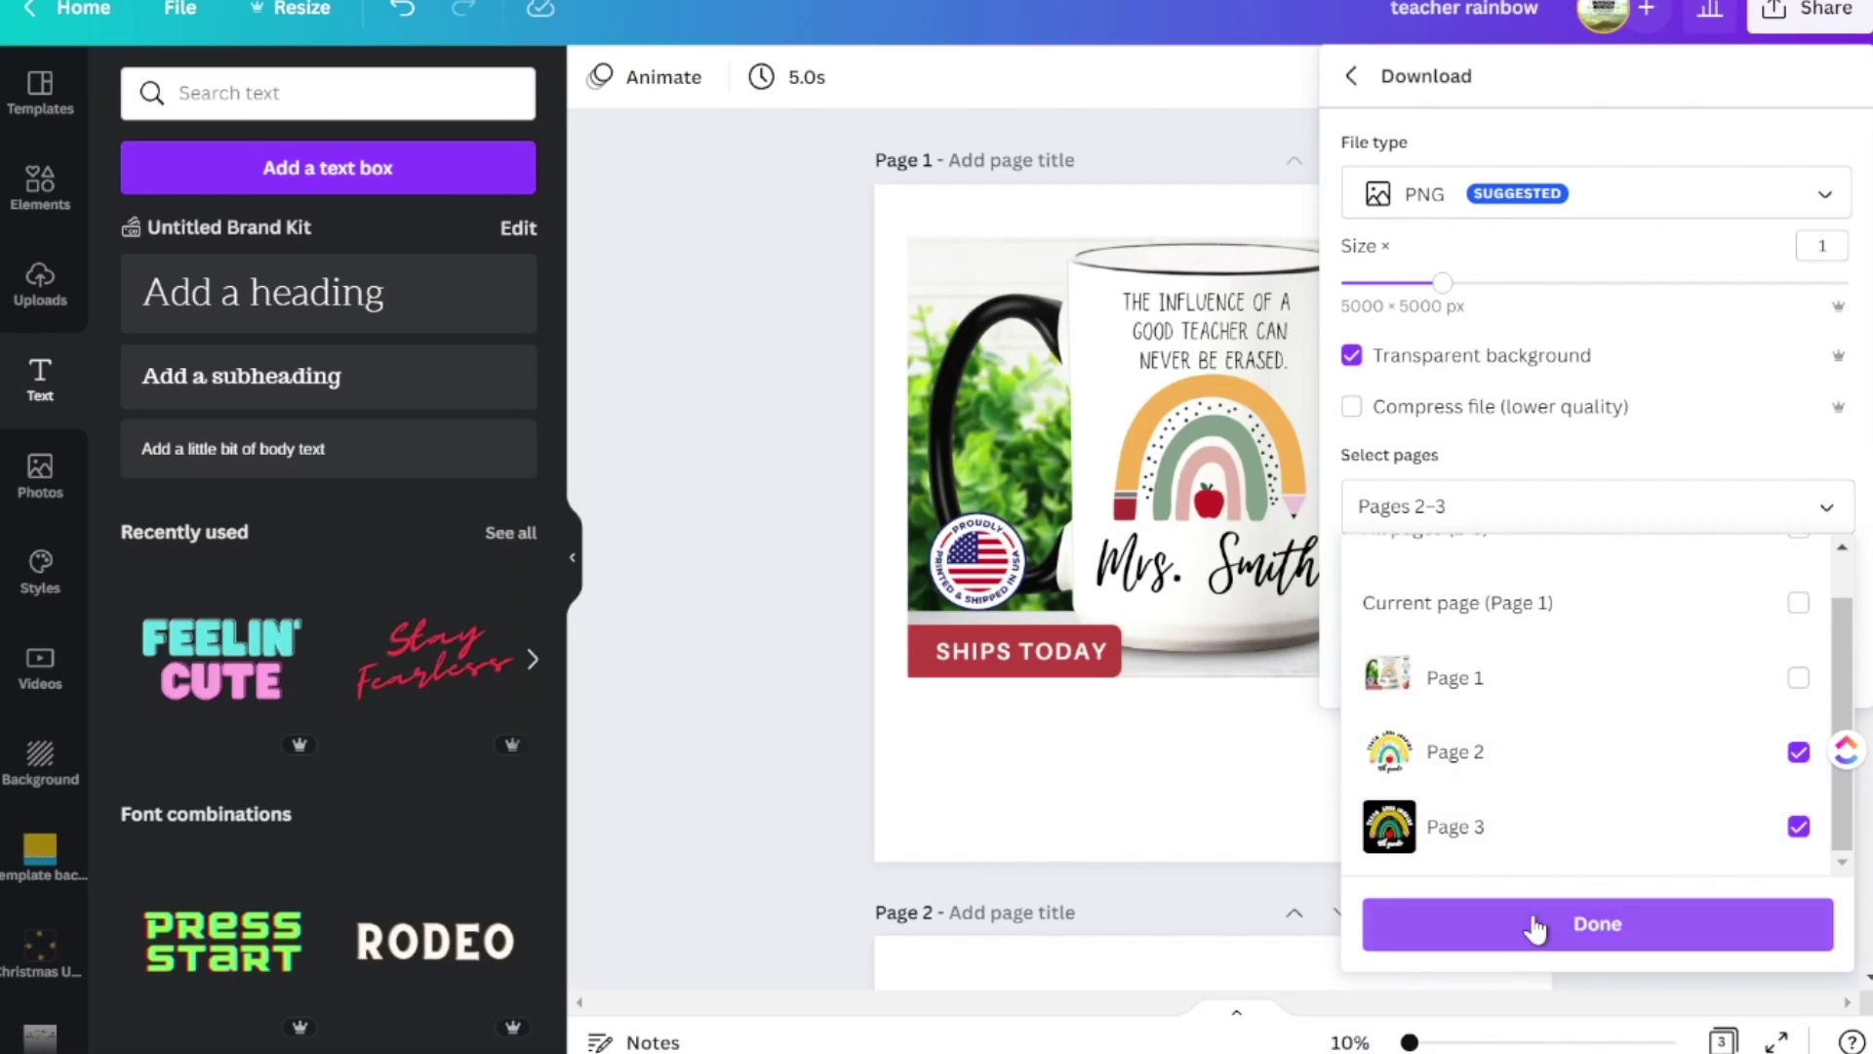
left_click(1535, 925)
scroll(1539, 927, "down", 2)
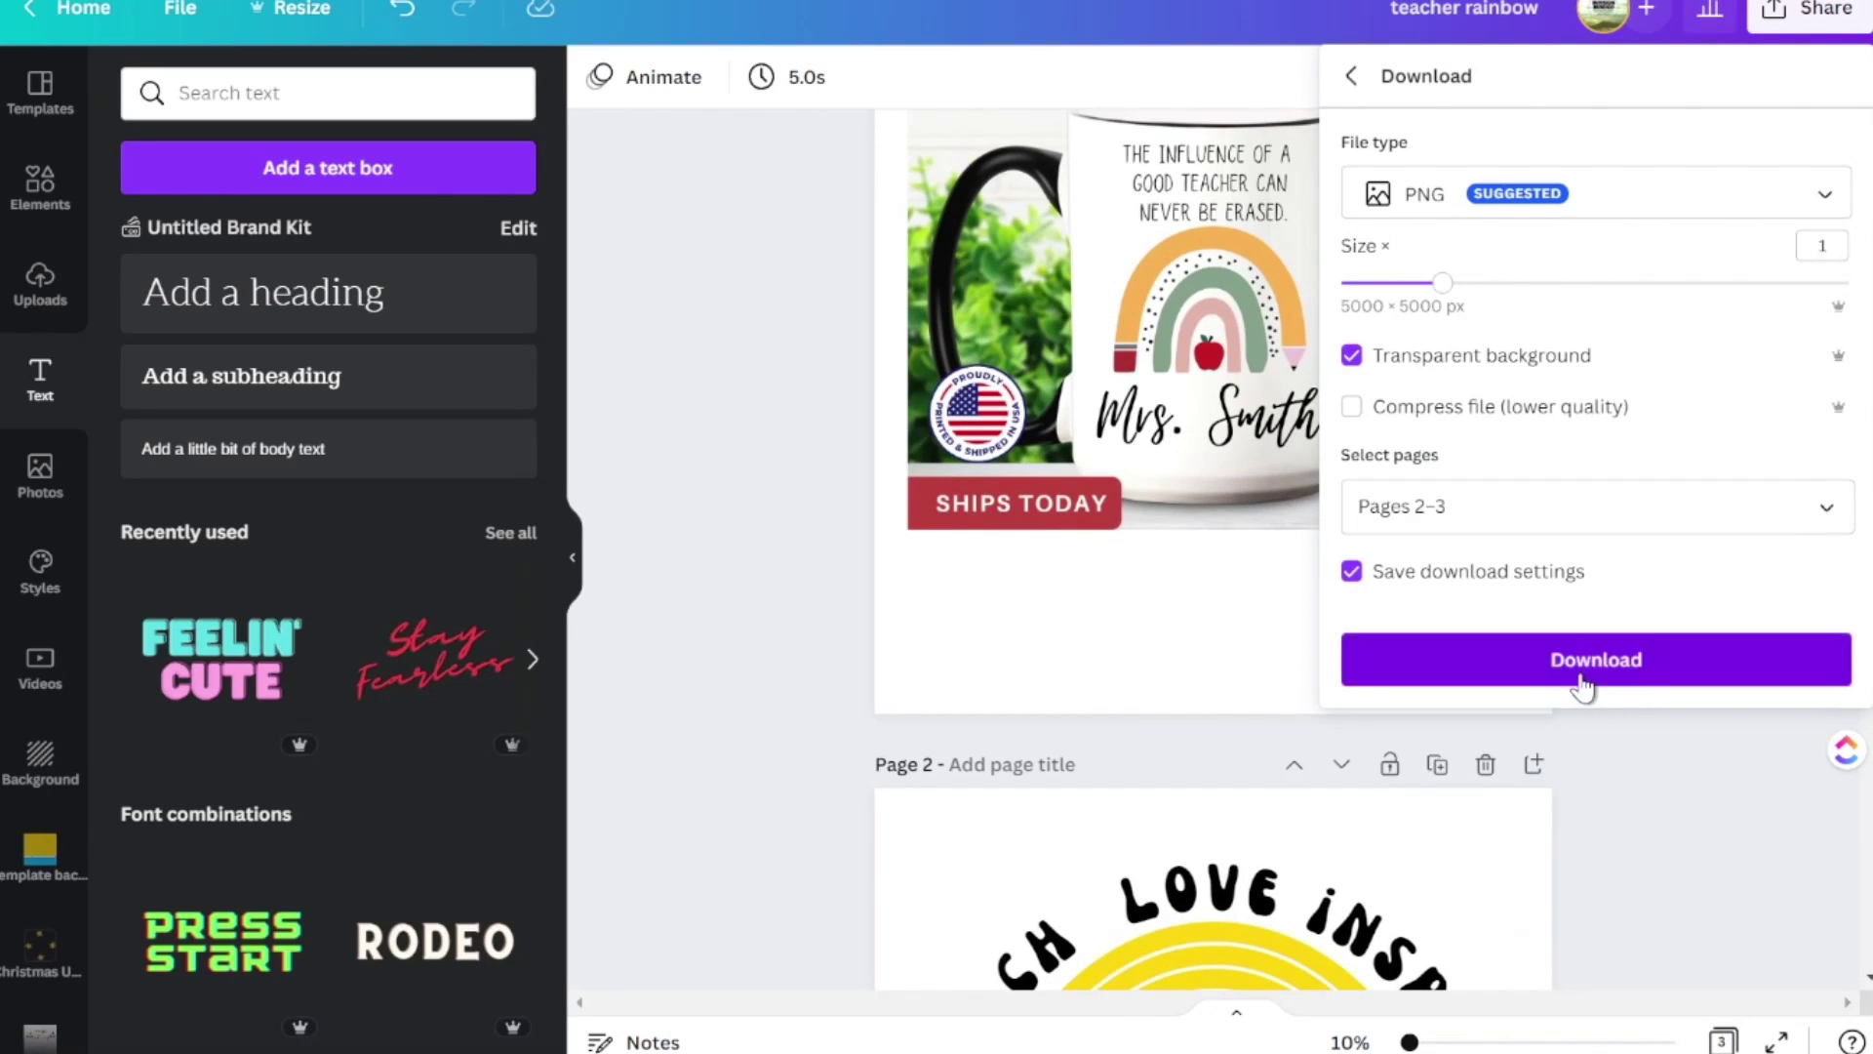
left_click(1583, 685)
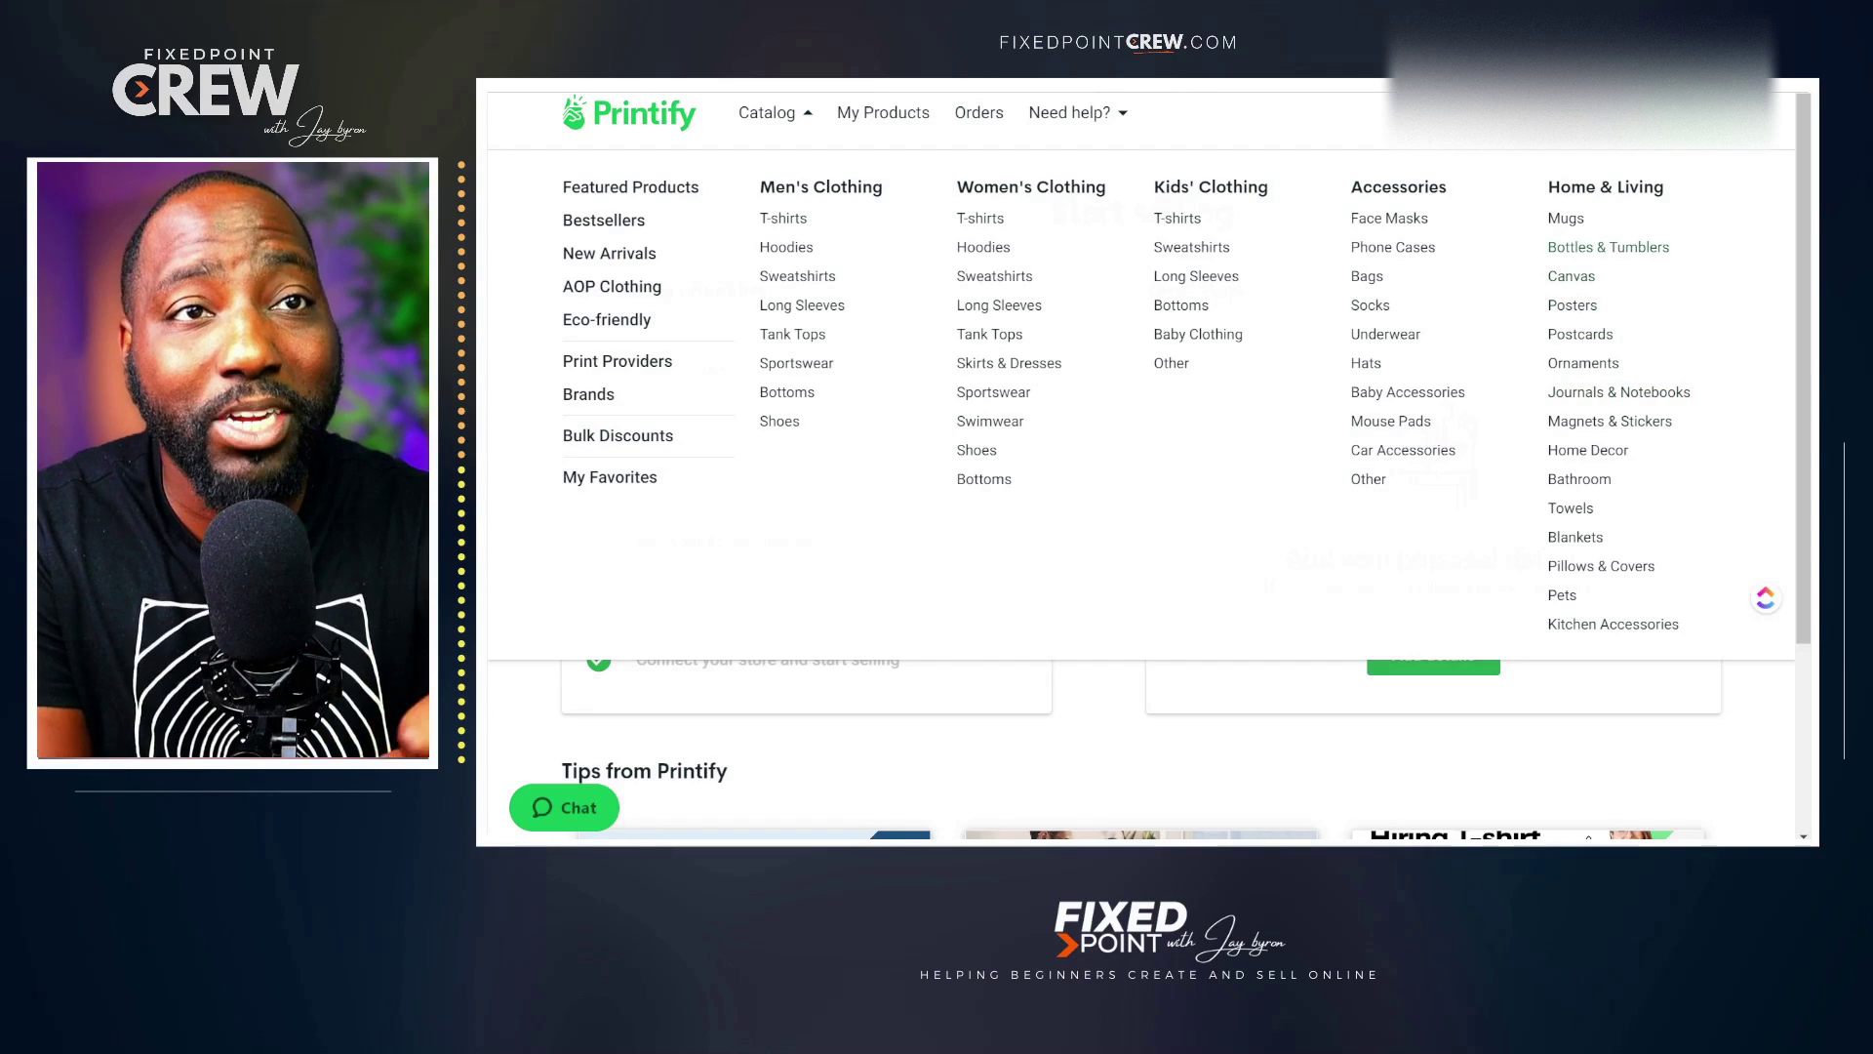
Open the Ceramic Mug 11oz from the Mugs category and check the District Photo print provider's price and shipping cost.
left_click(1566, 231)
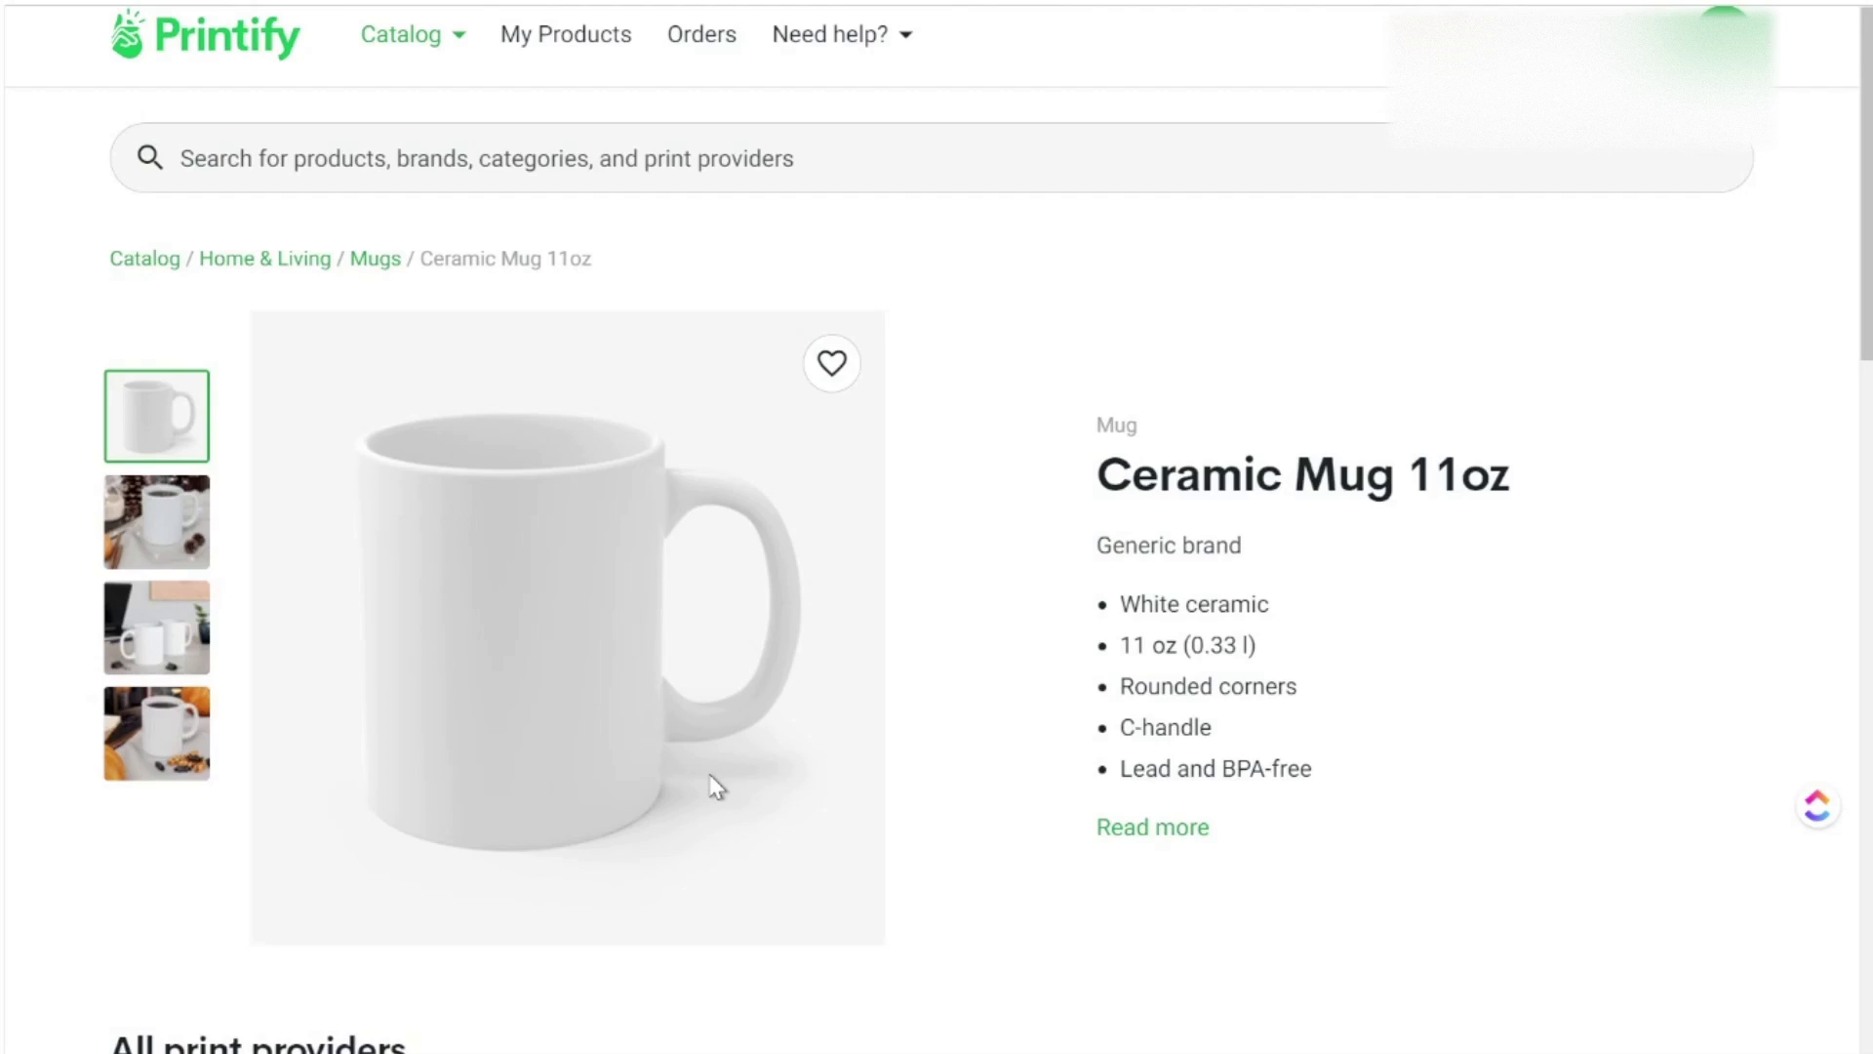
scroll(646, 788, "down", 3)
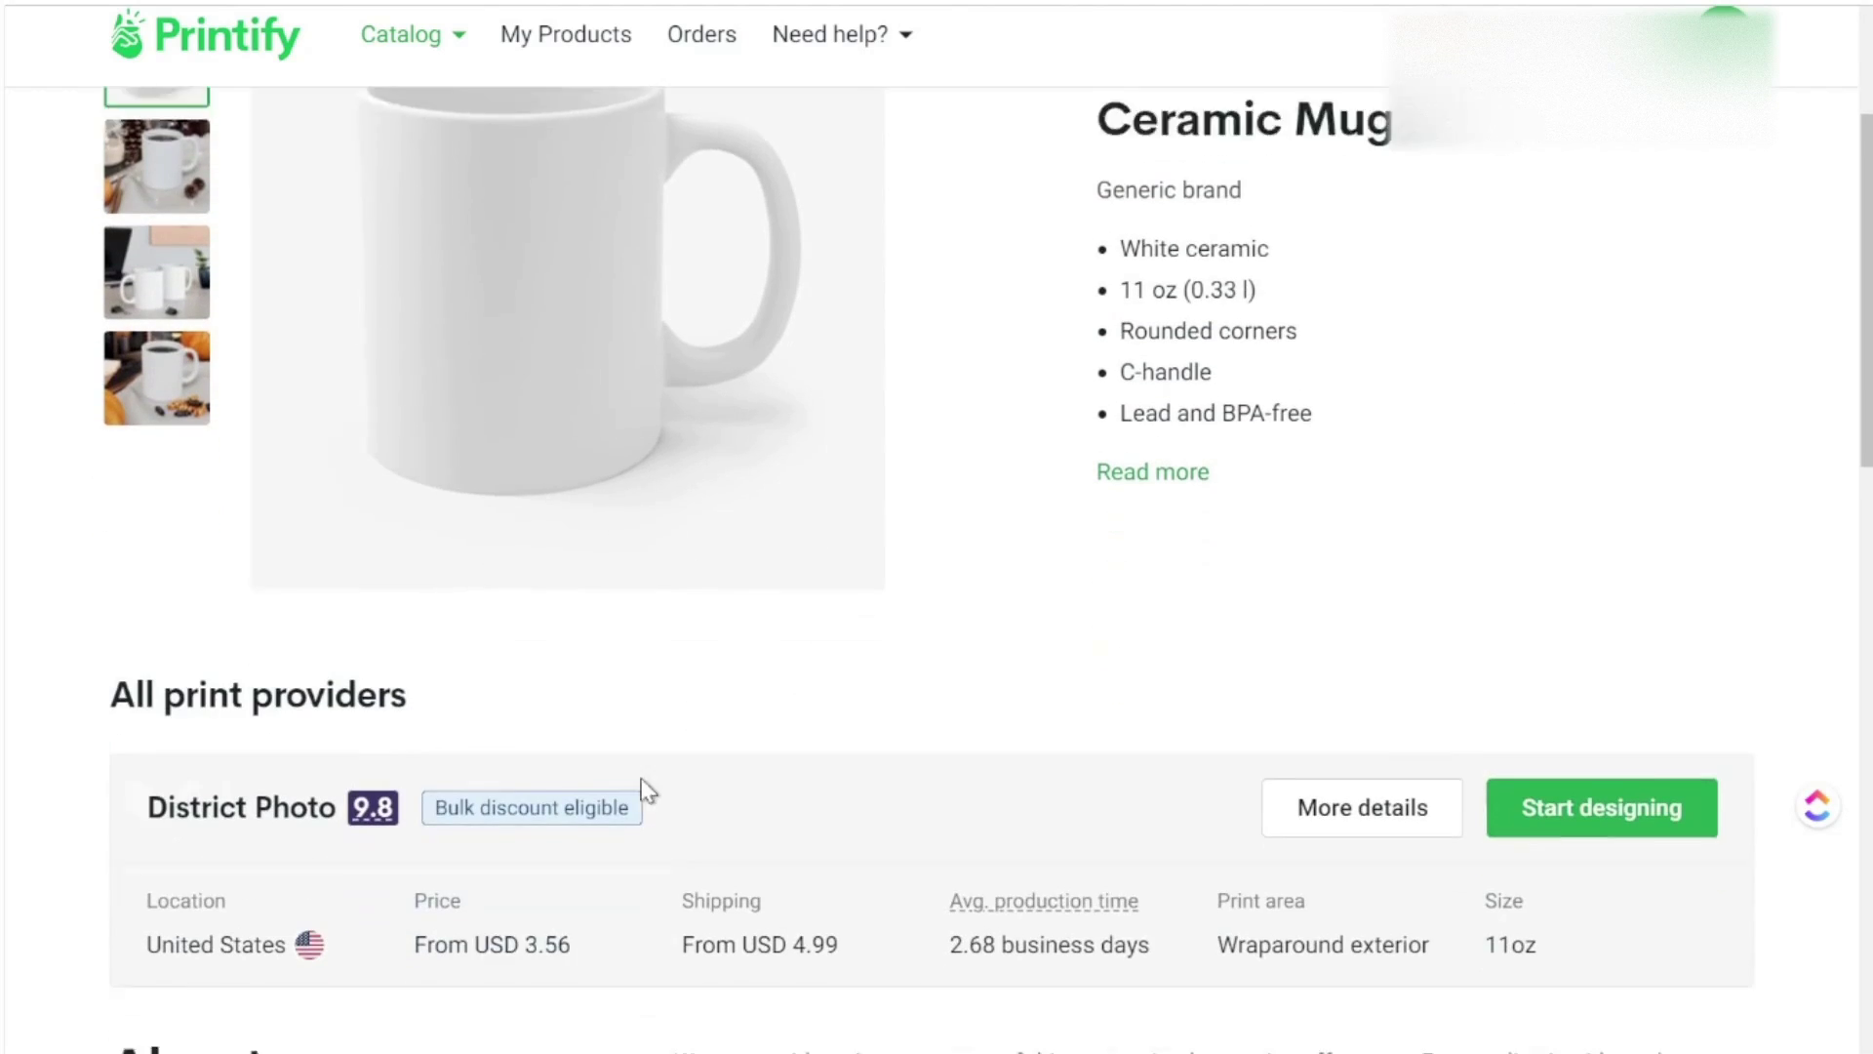
scroll(647, 788, "down", 1)
left_click_drag(420, 612, 151, 622)
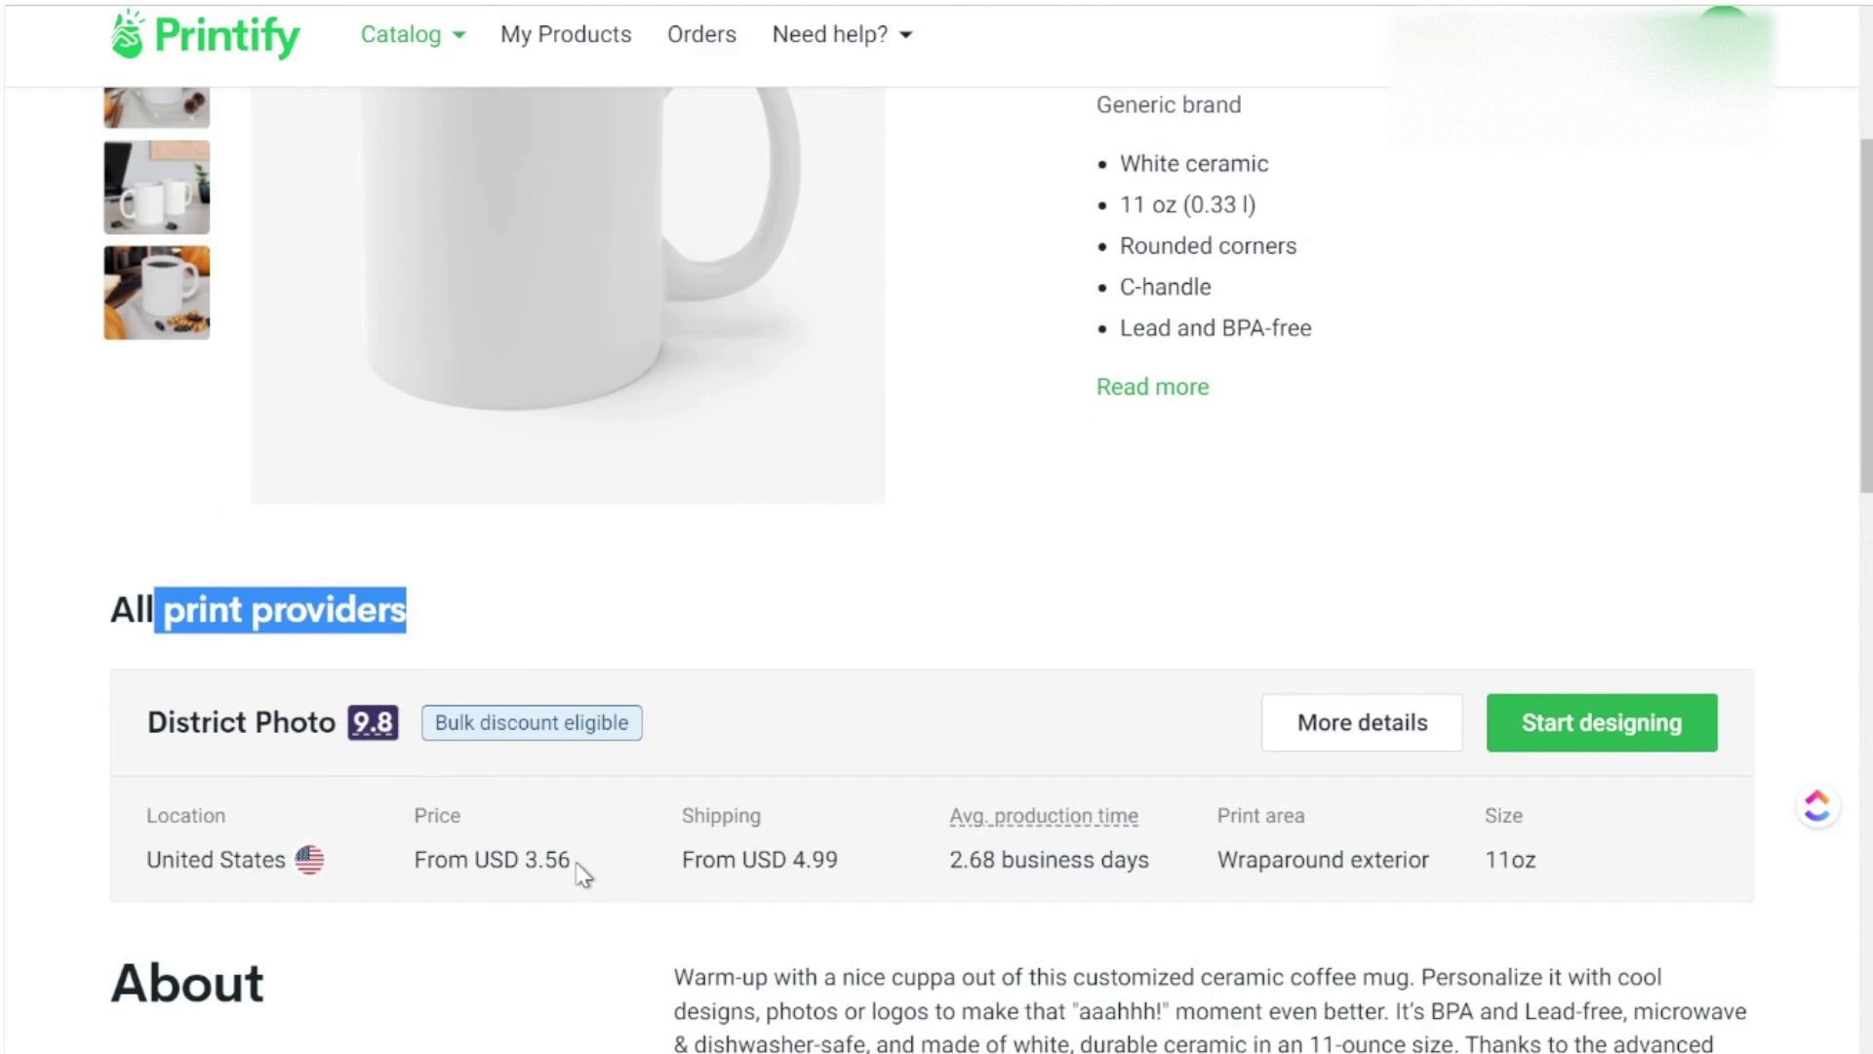
left_click_drag(577, 867, 414, 819)
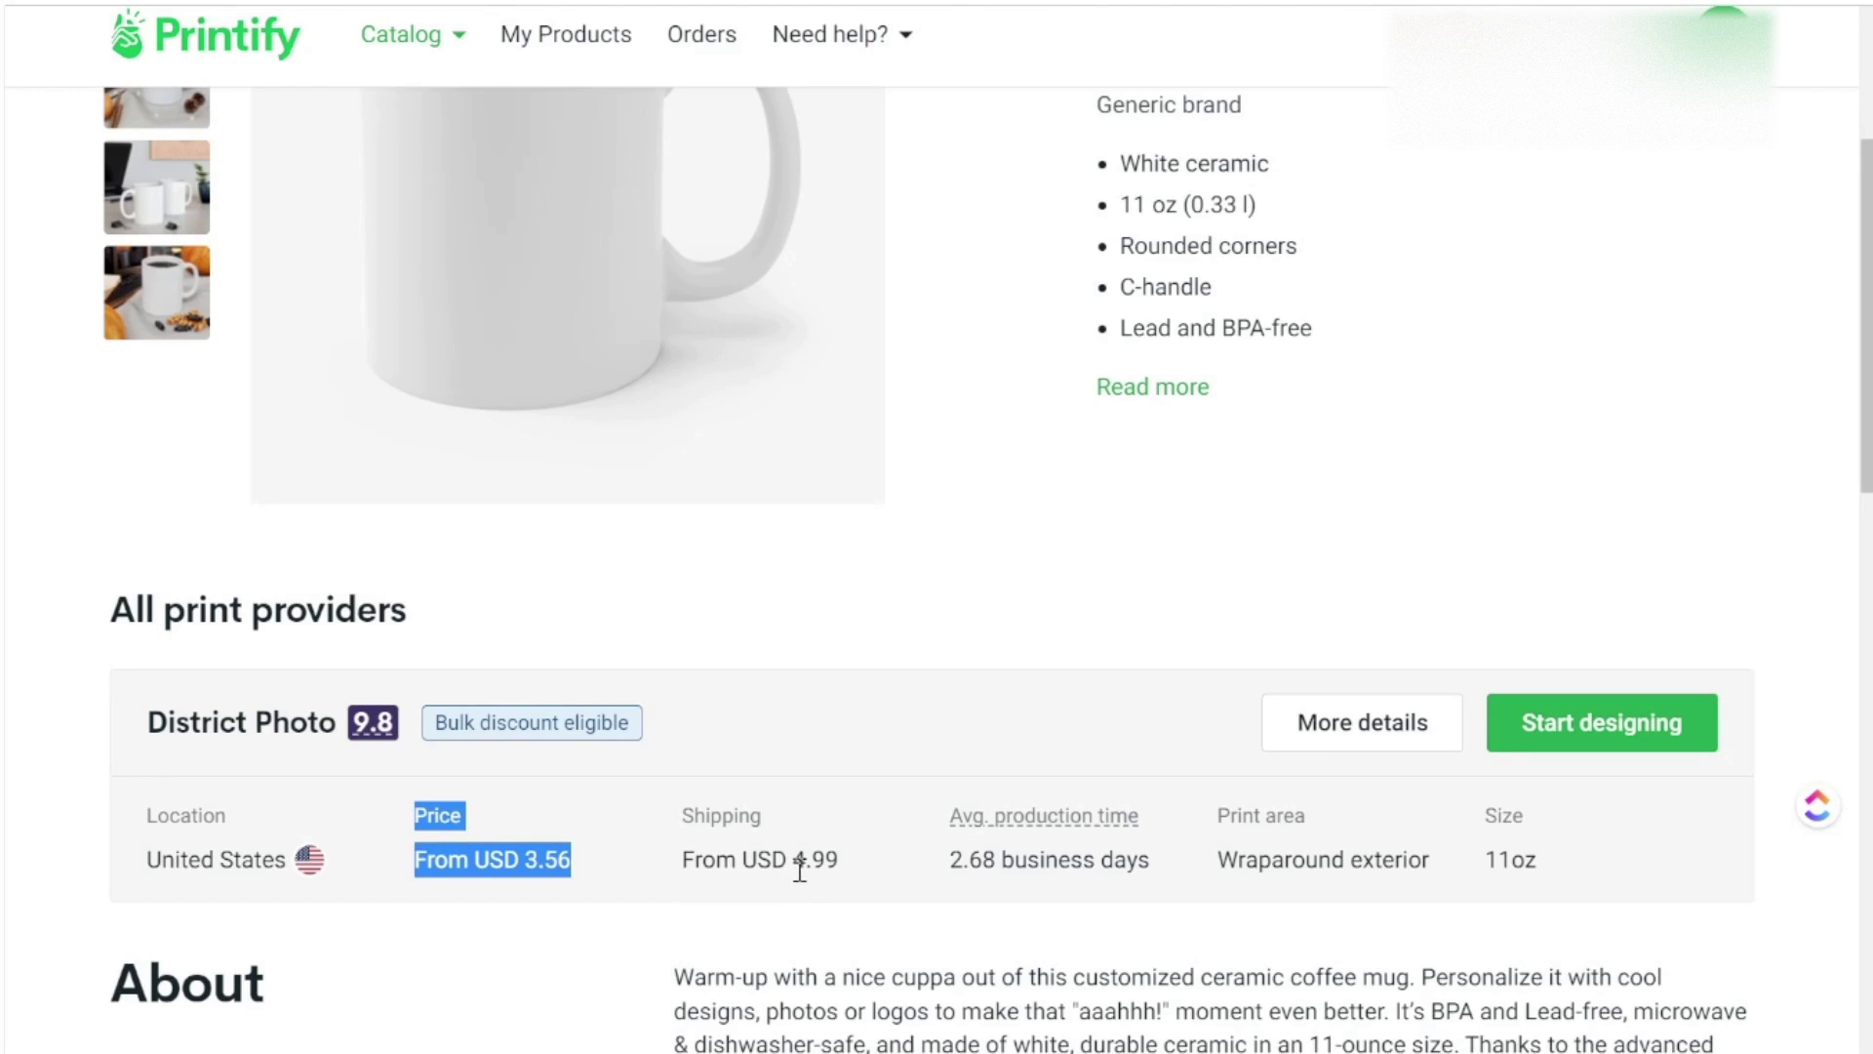
left_click_drag(841, 860, 683, 824)
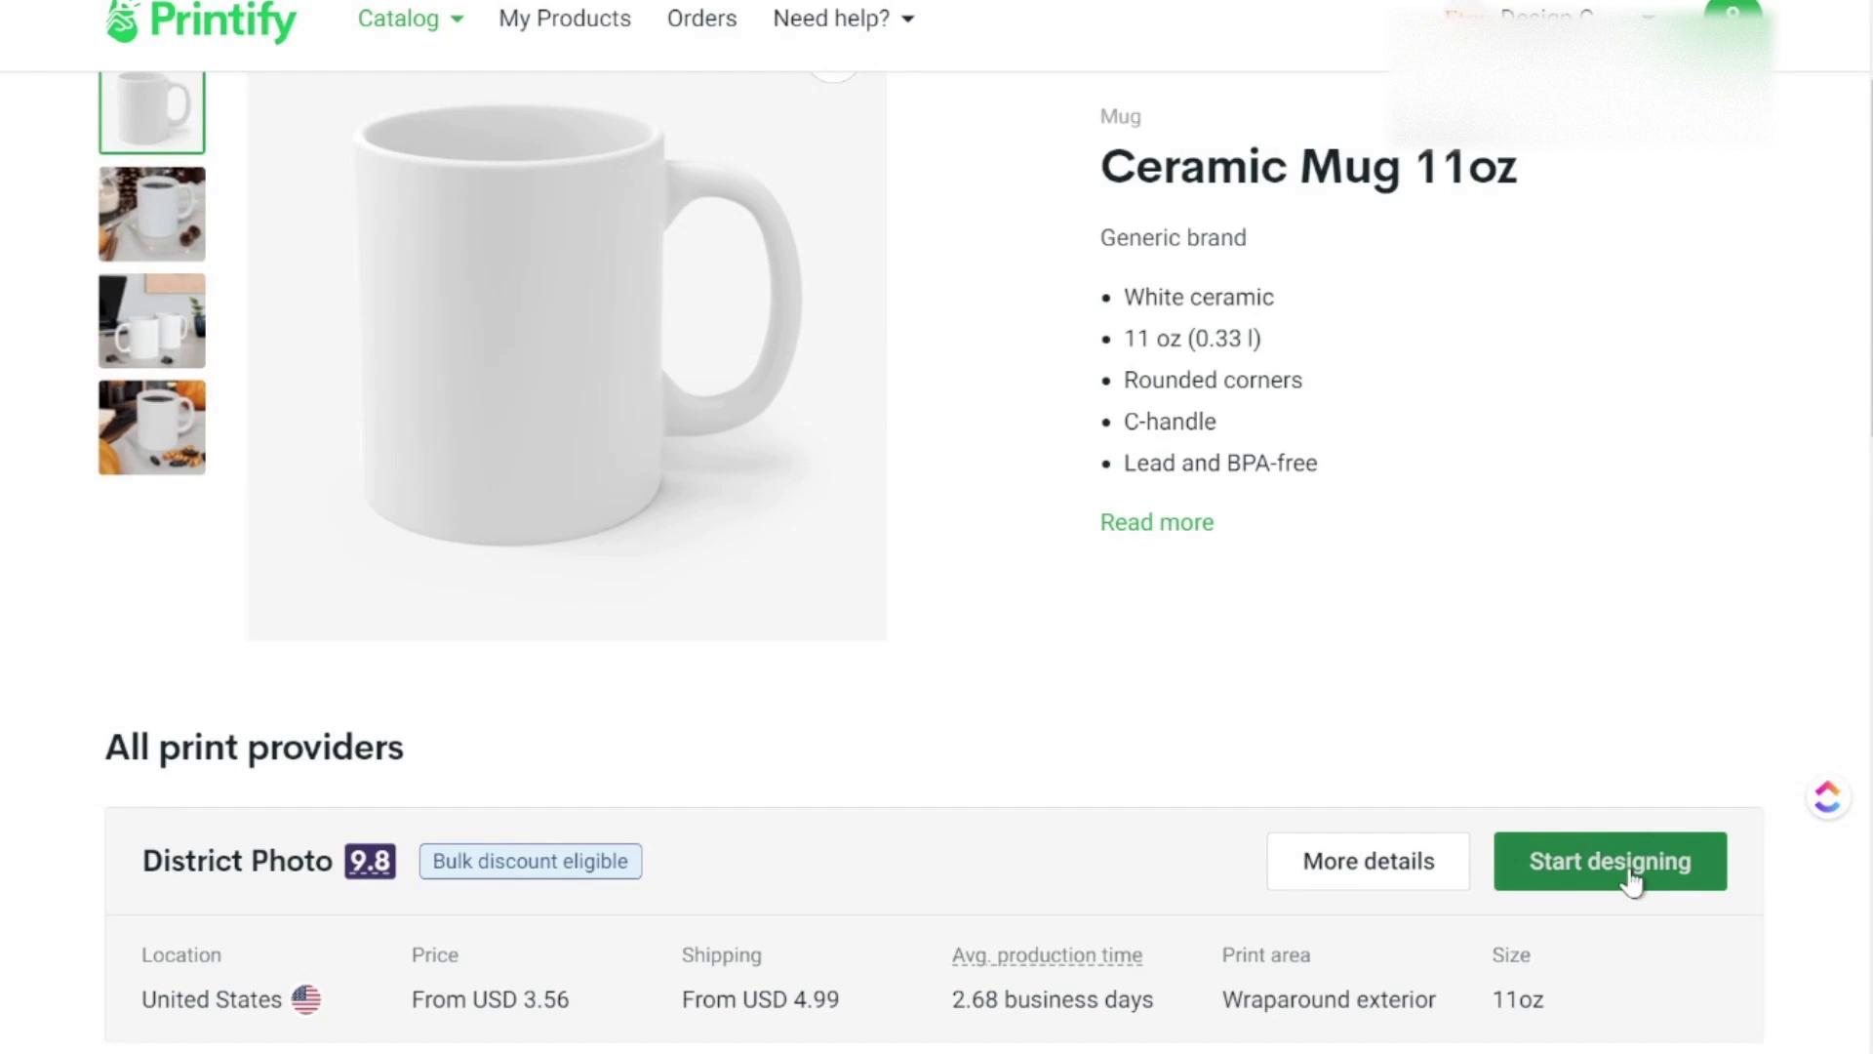
Add the teacher rainbow design to the District Photo 11oz mug and check its Context 1 and Front mockups.
left_click(1629, 878)
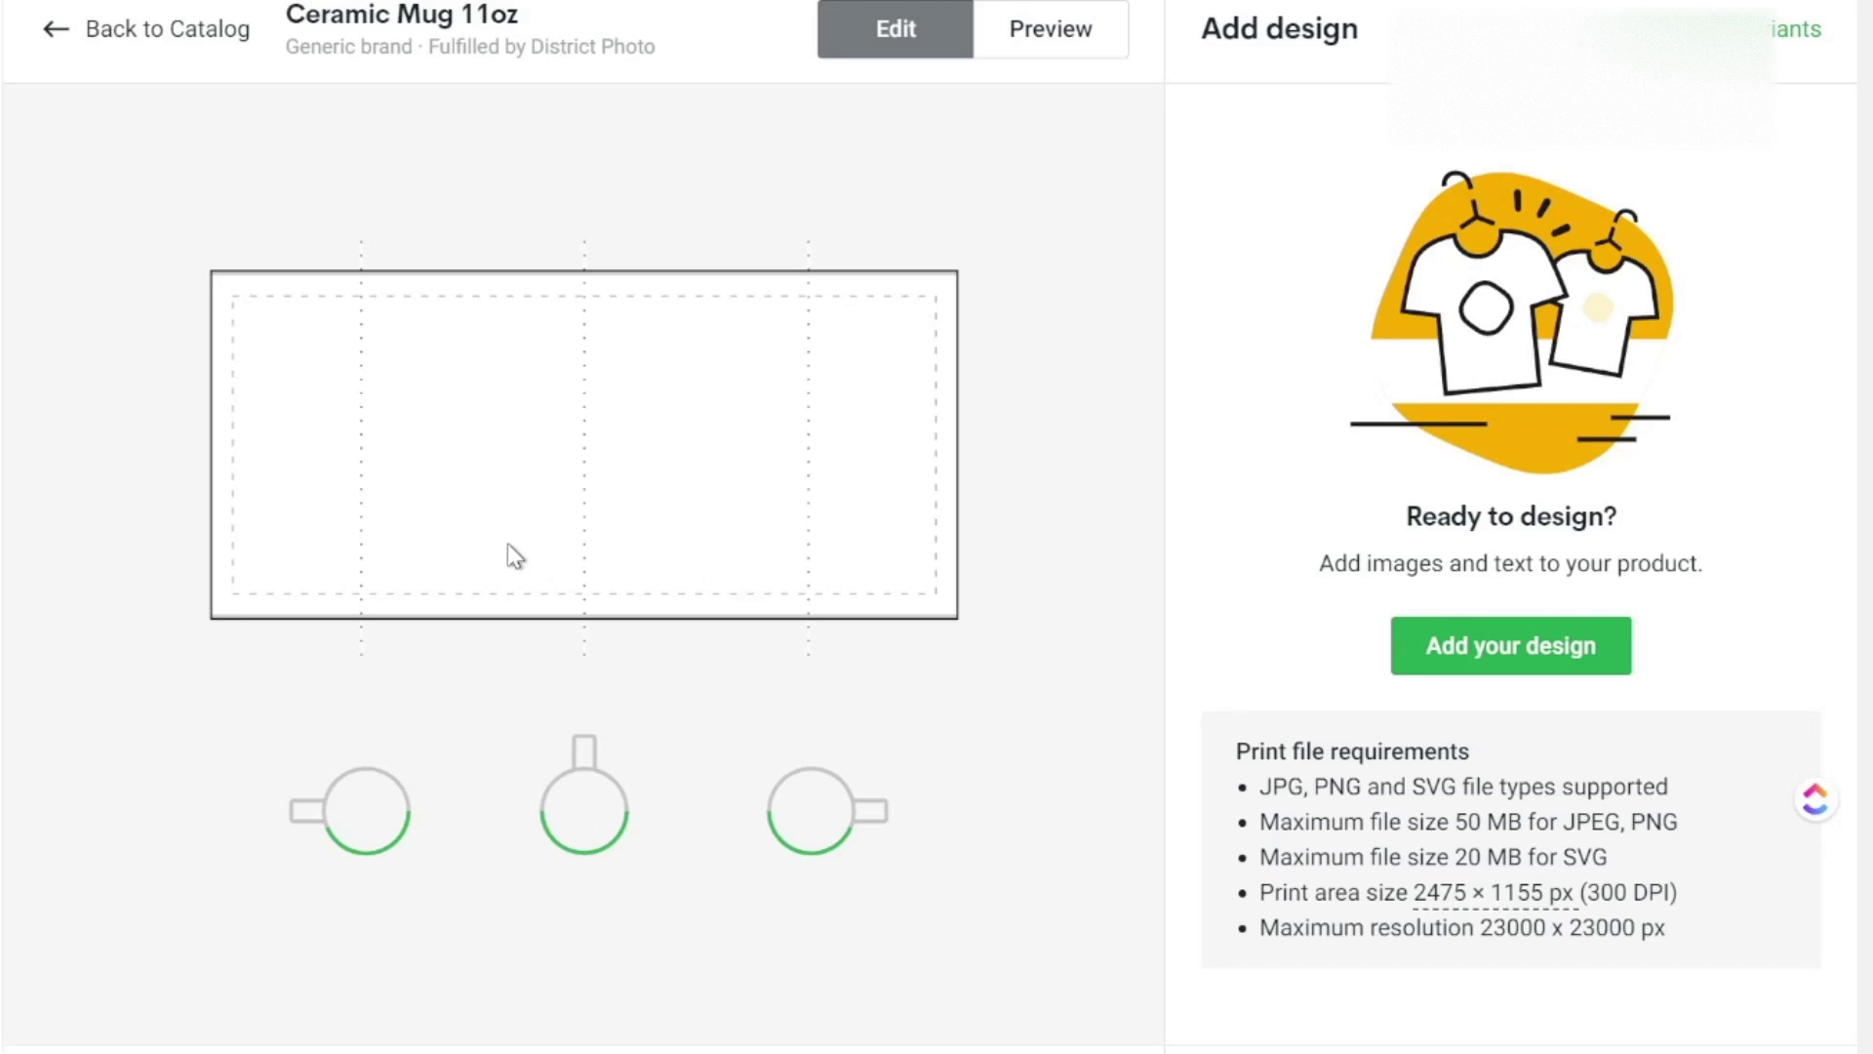
left_click(1539, 651)
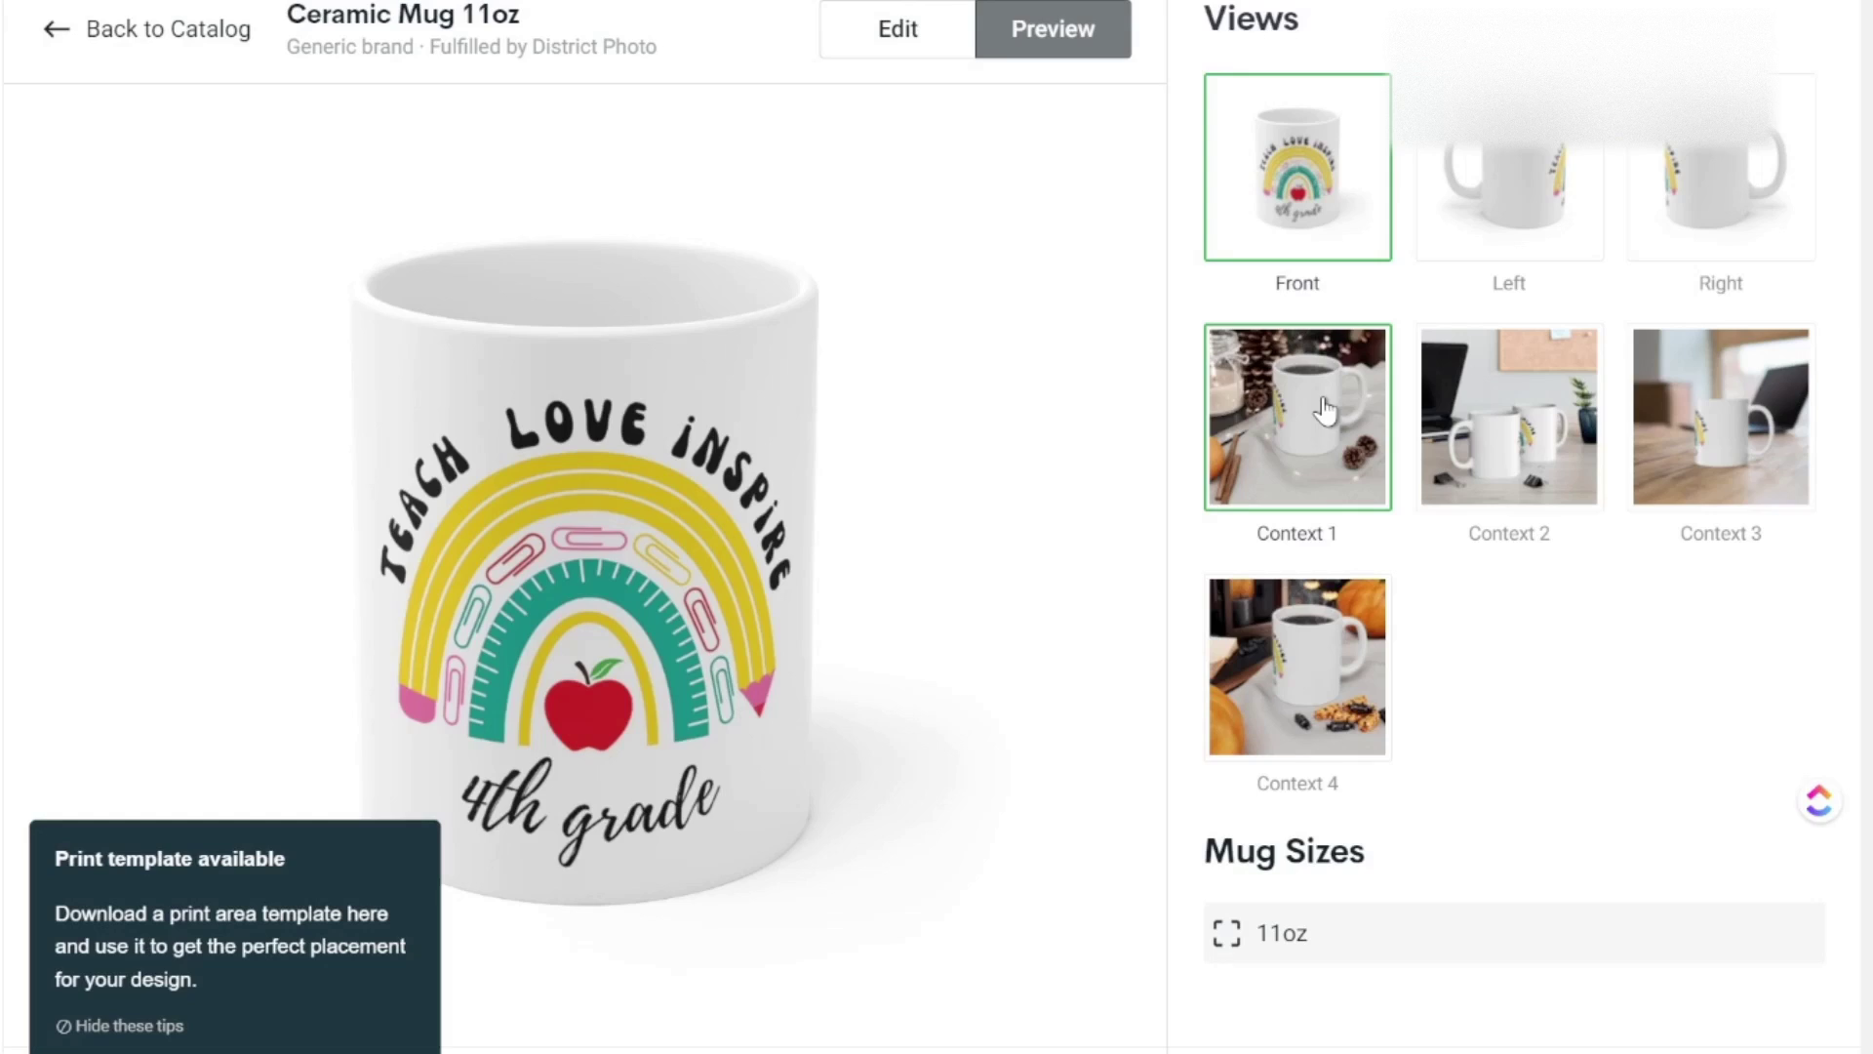
left_click(1325, 409)
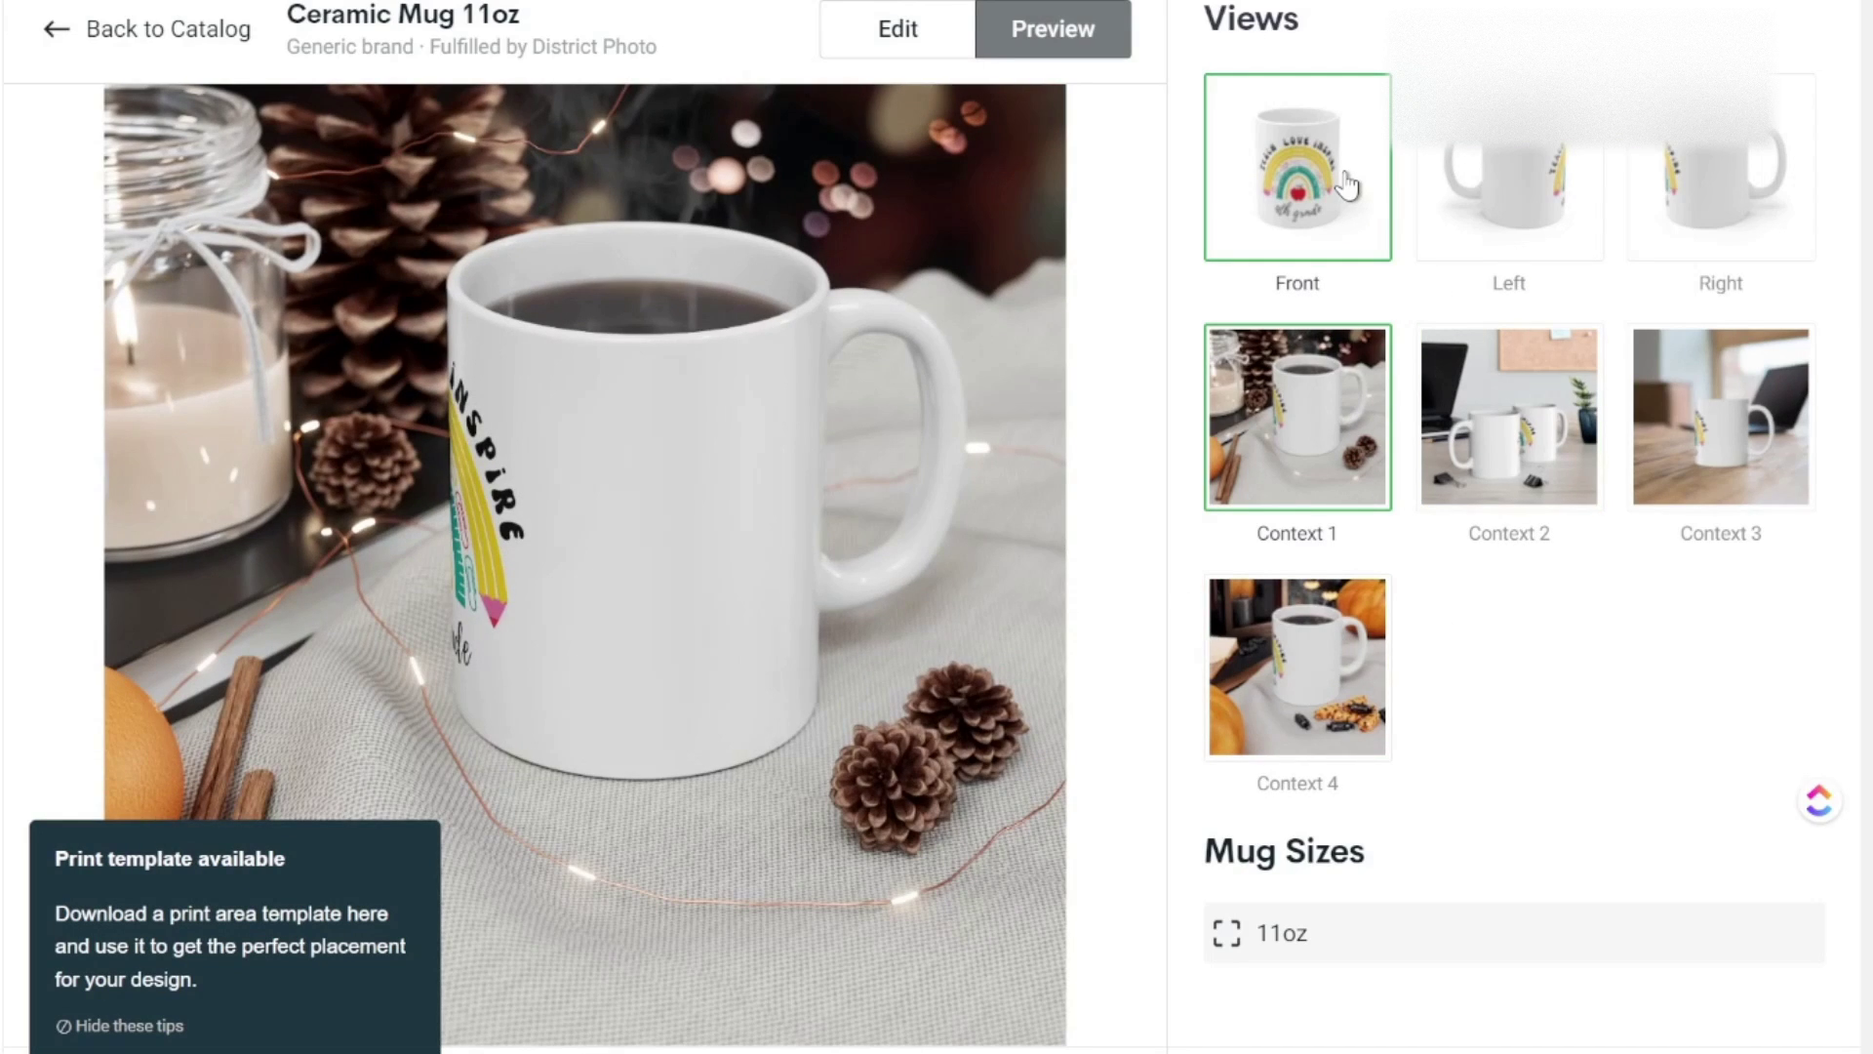
left_click(1342, 186)
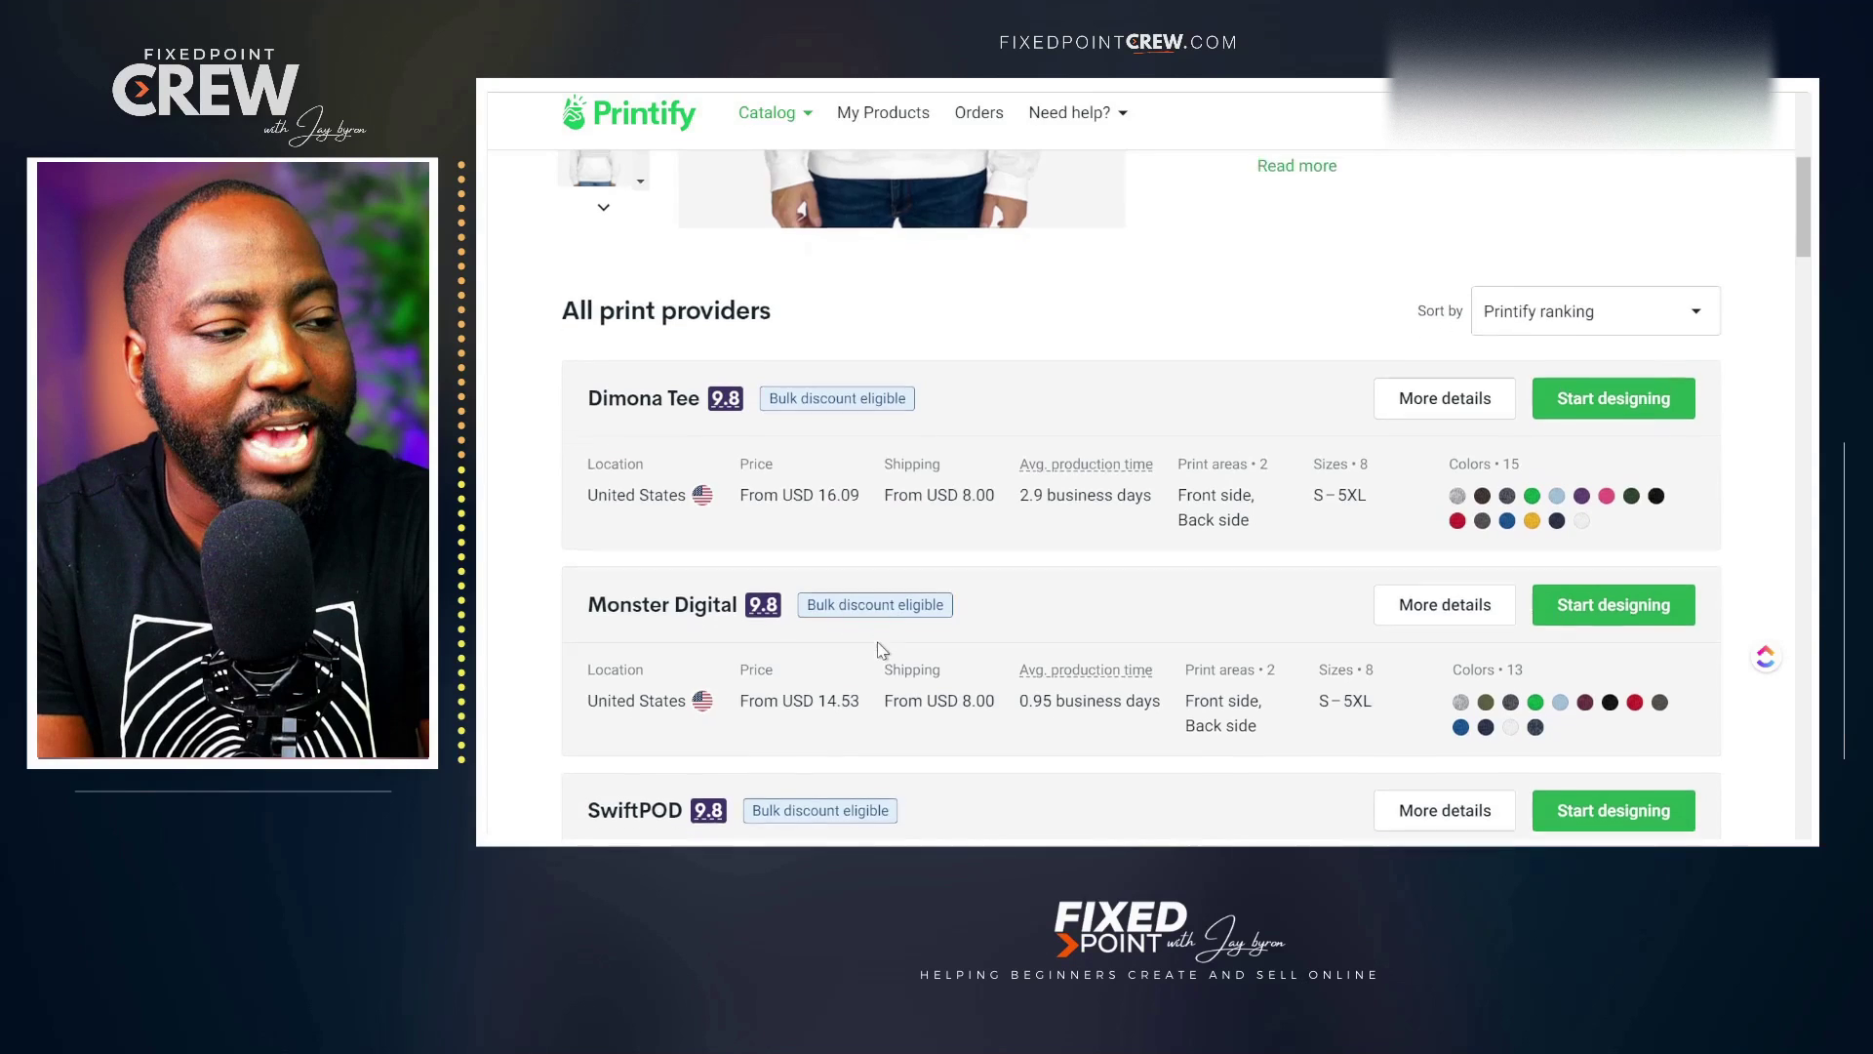
Place 2.png from the library on the front of the hooded sweatshirt fulfilled by SwiftPOD and preview the mockup.
scroll(878, 648, "down", 2)
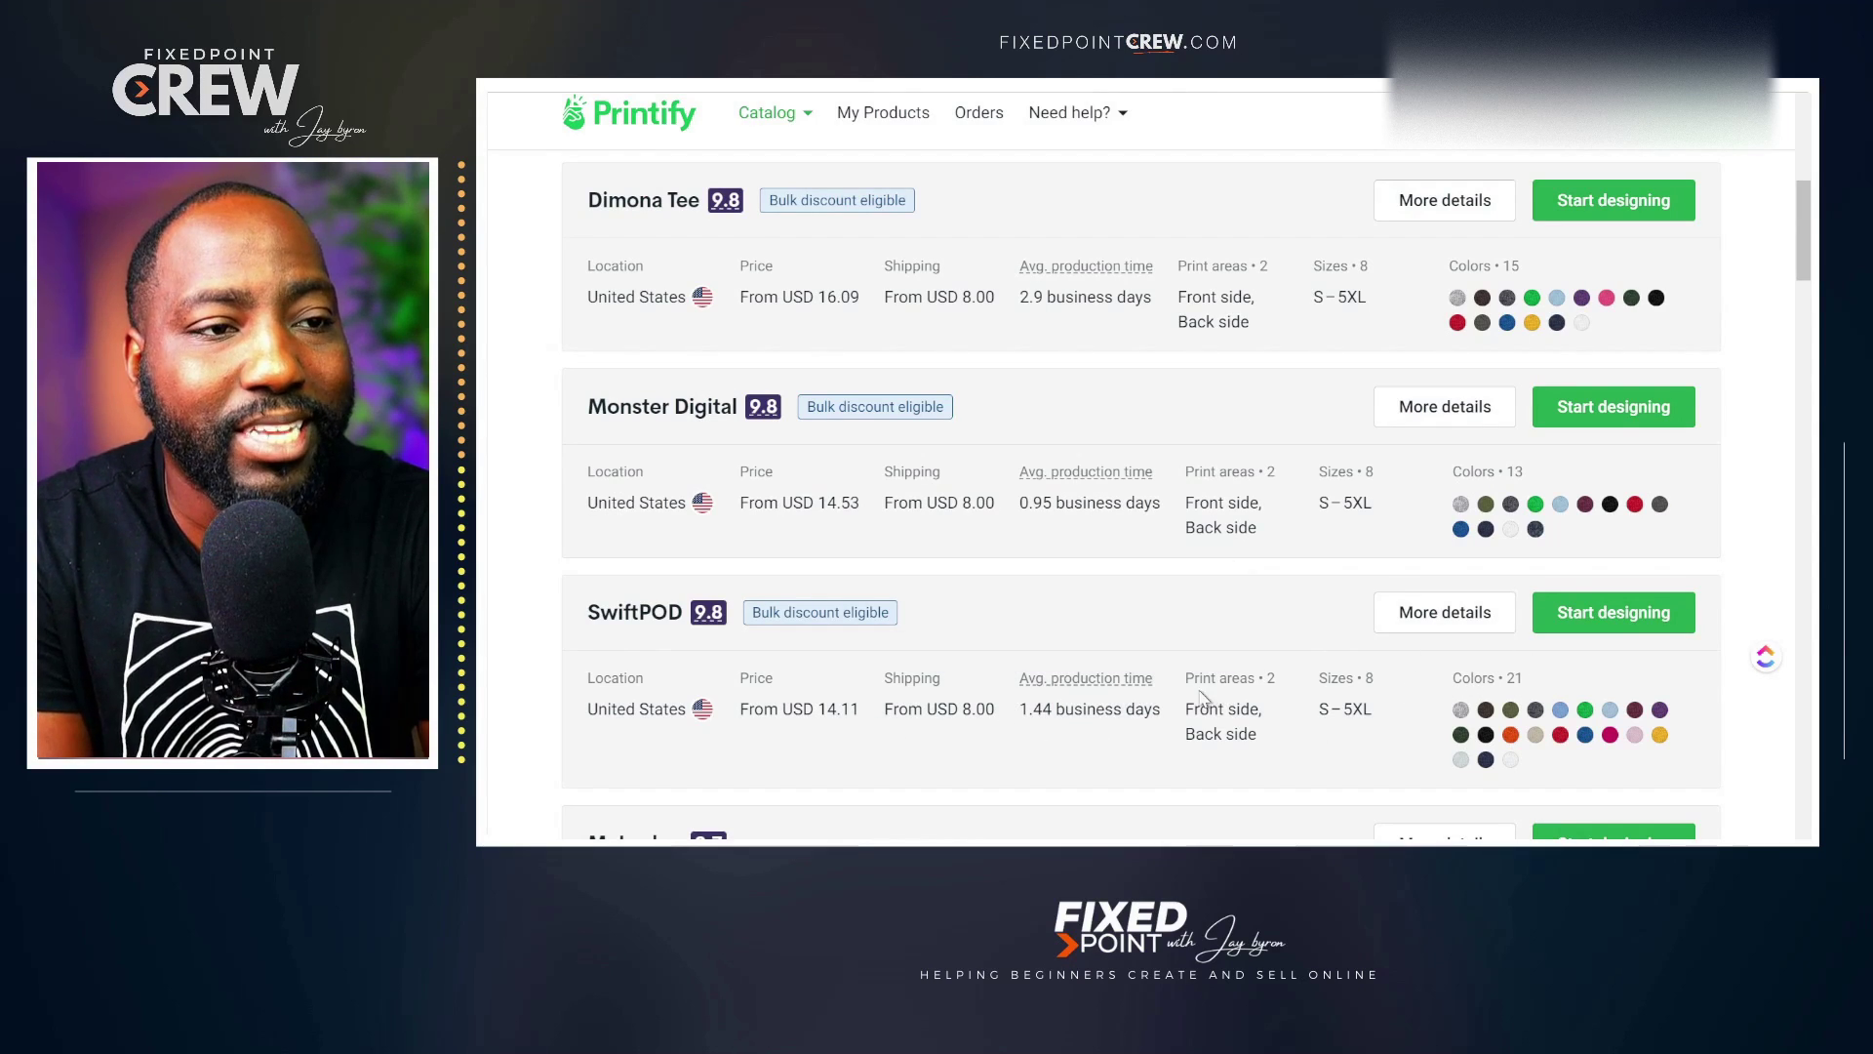
left_click(1628, 623)
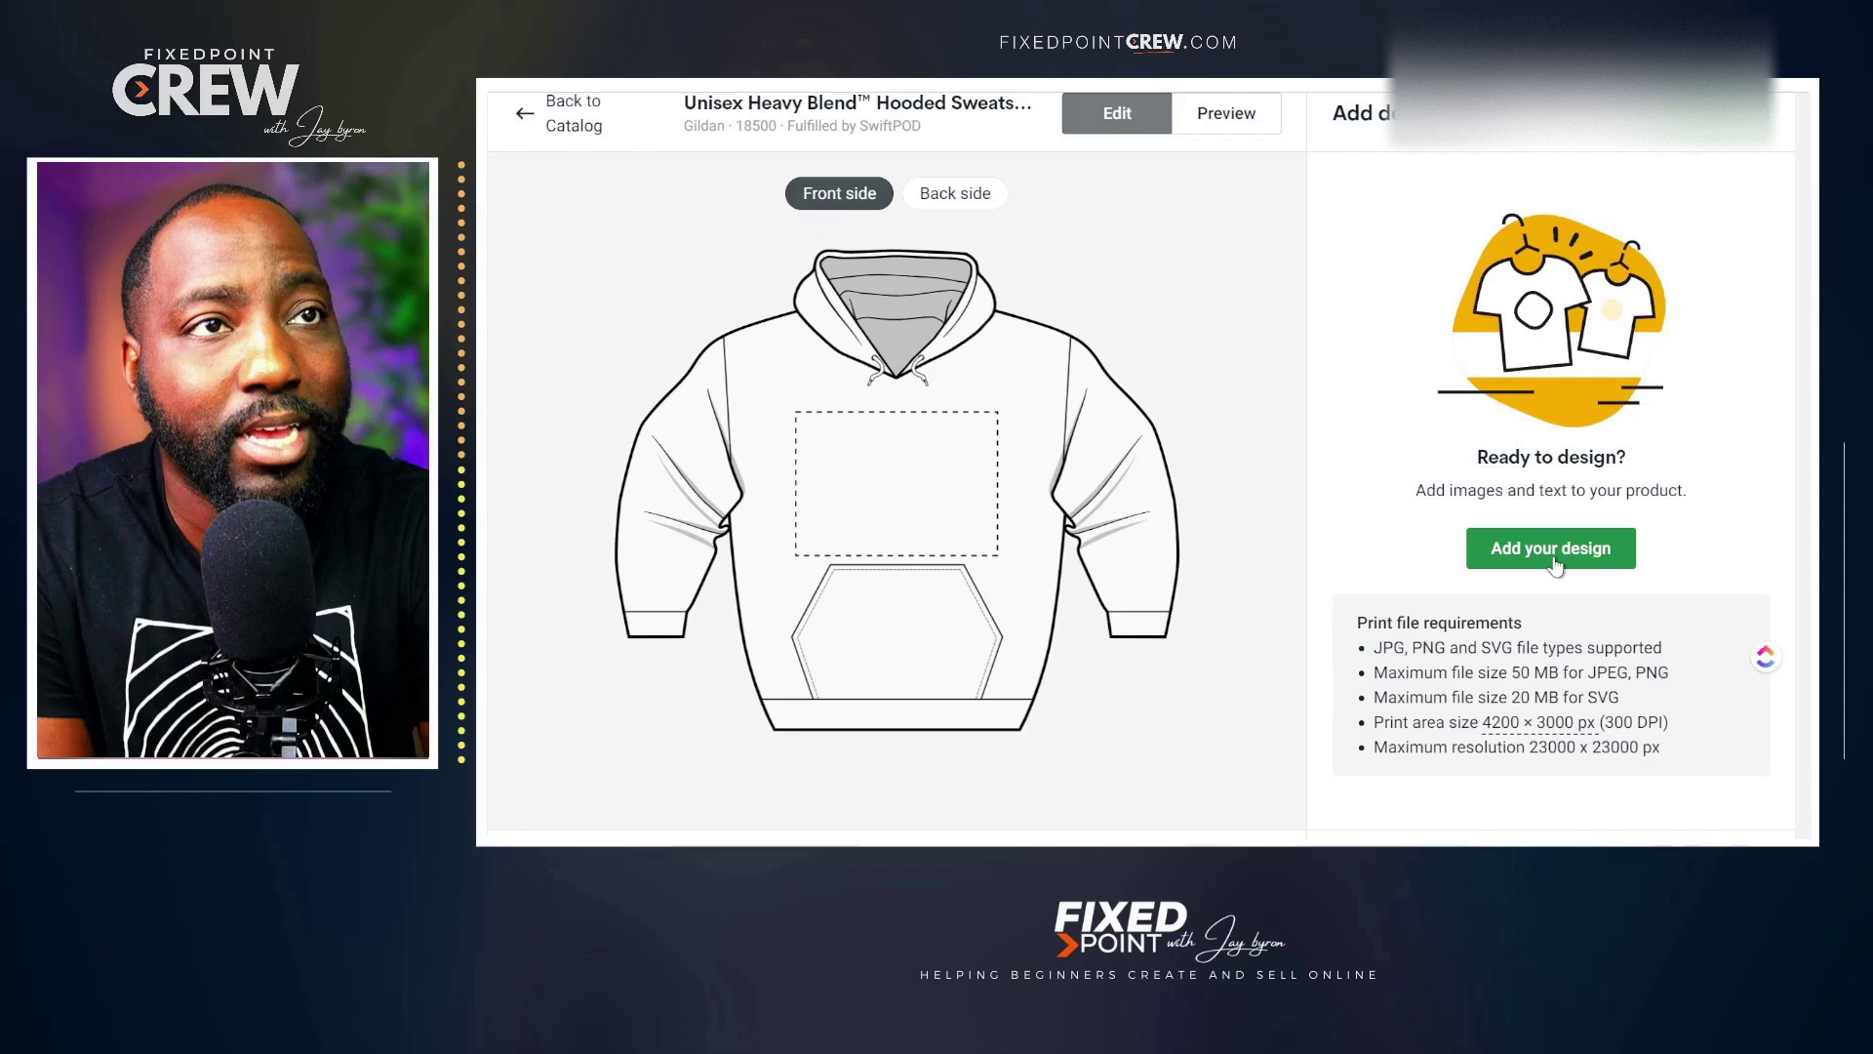
left_click(1495, 544)
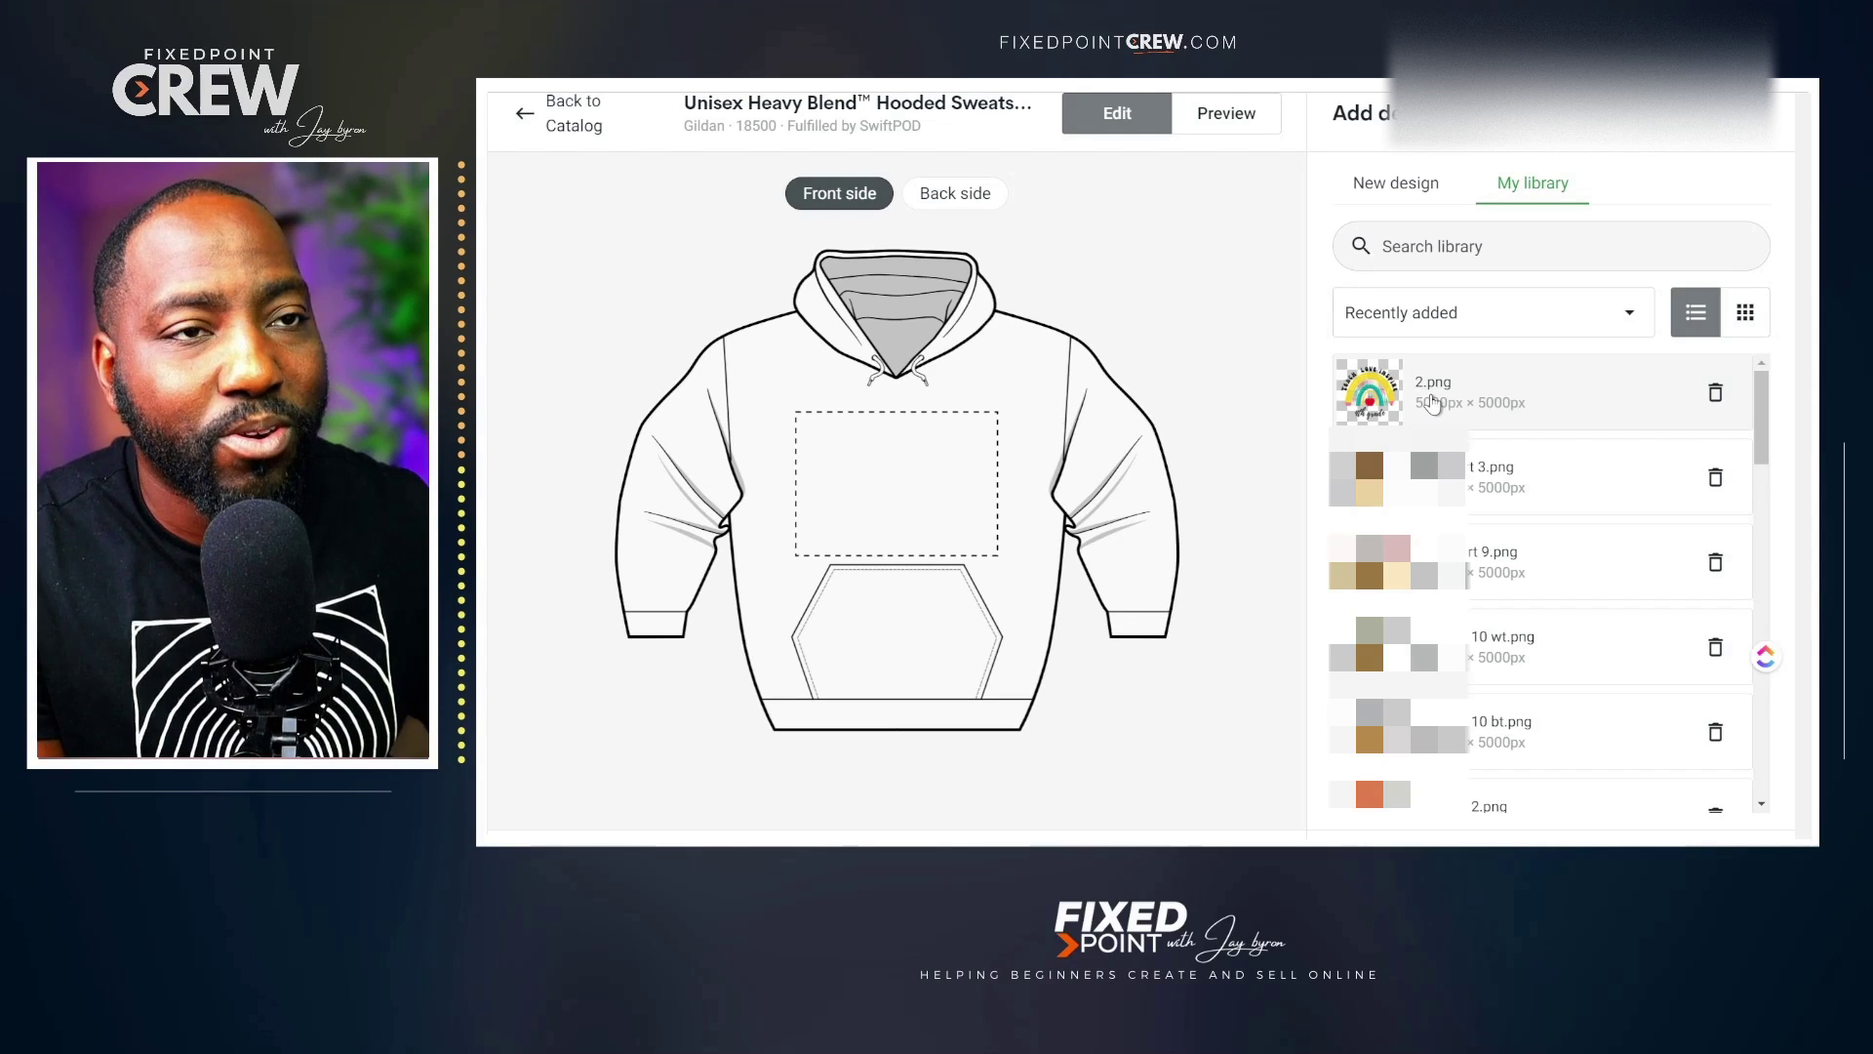
left_click(1432, 403)
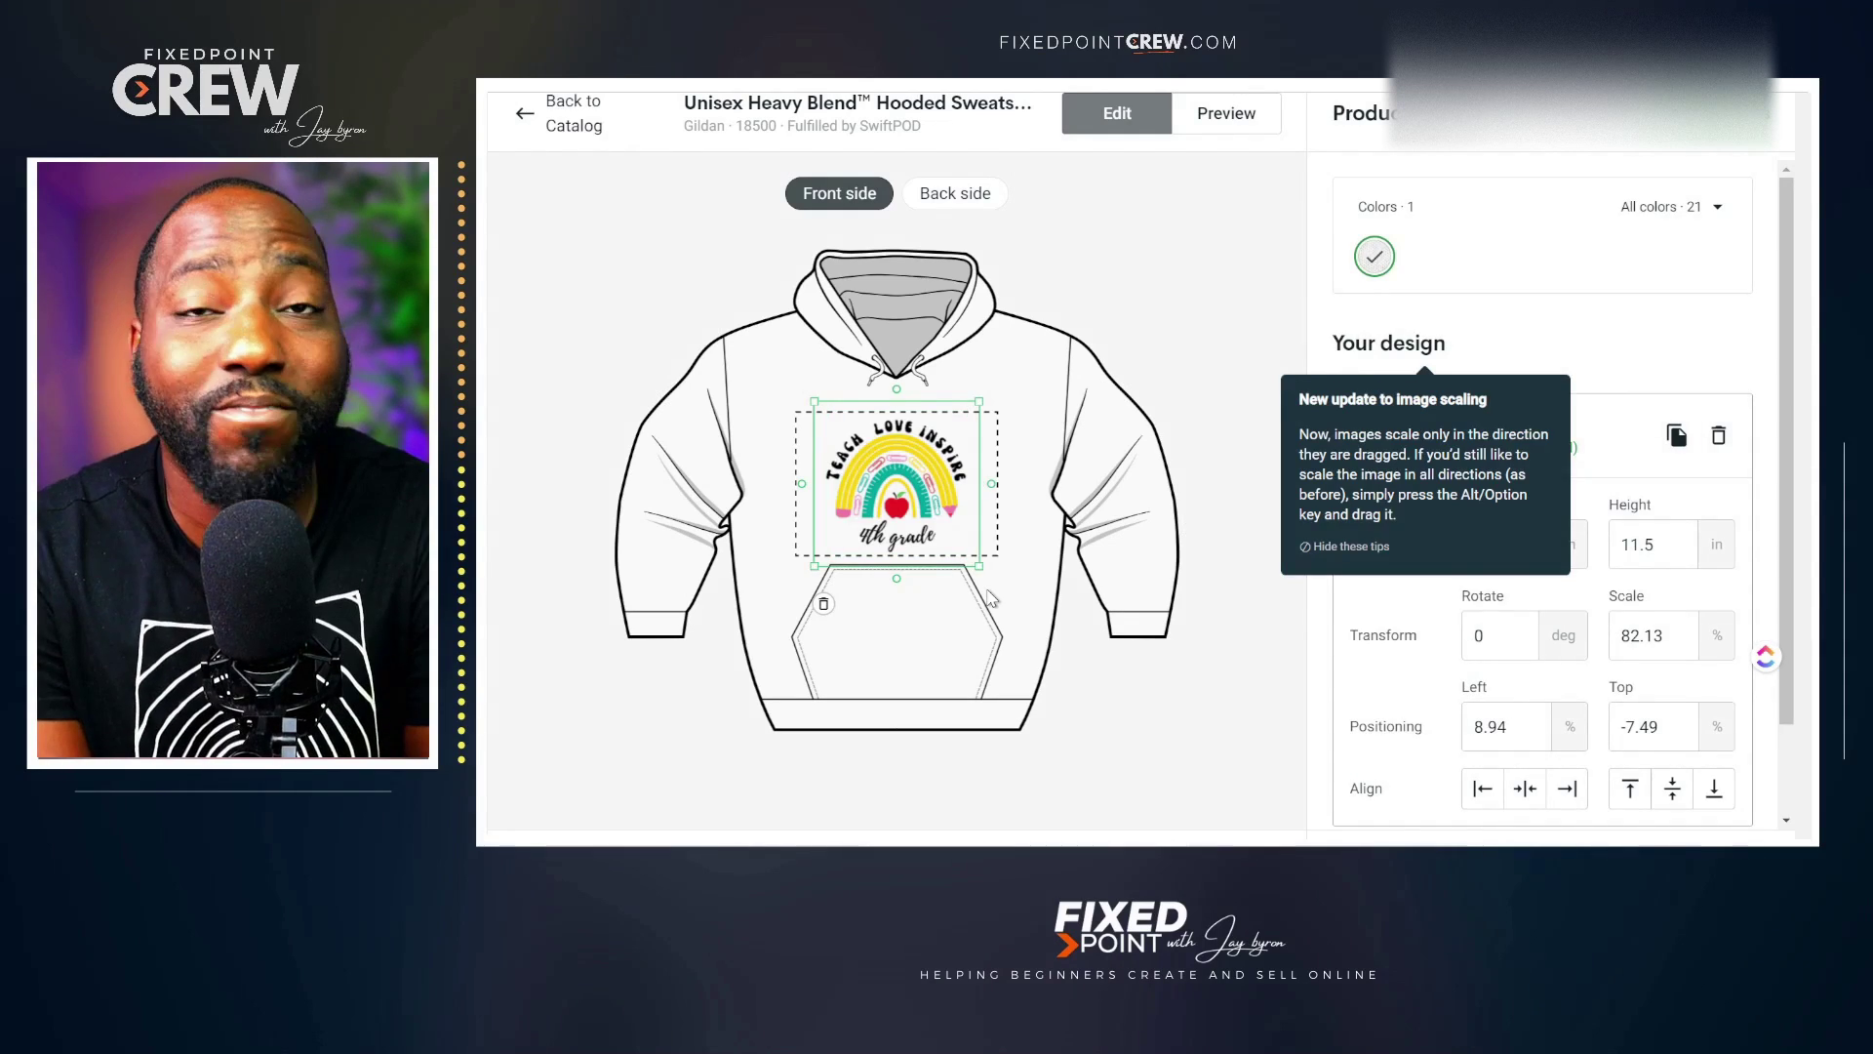
left_click(1198, 673)
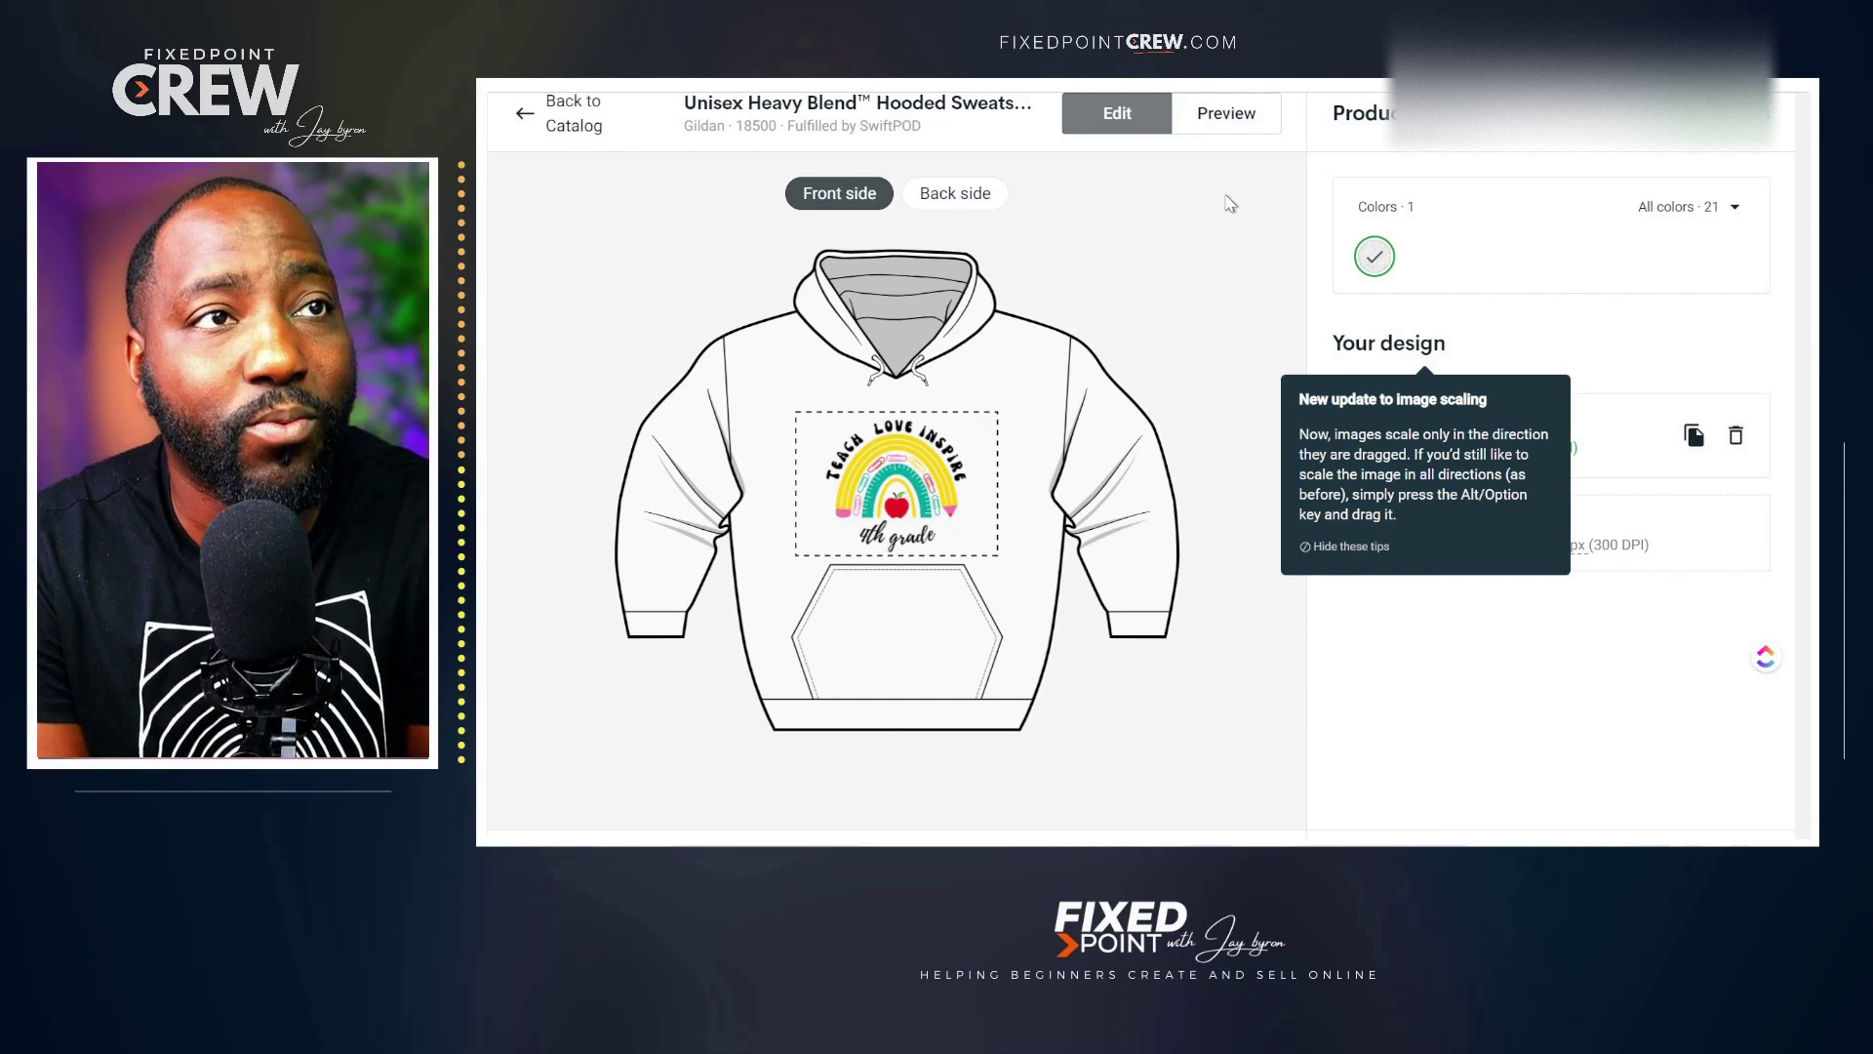
left_click(1222, 115)
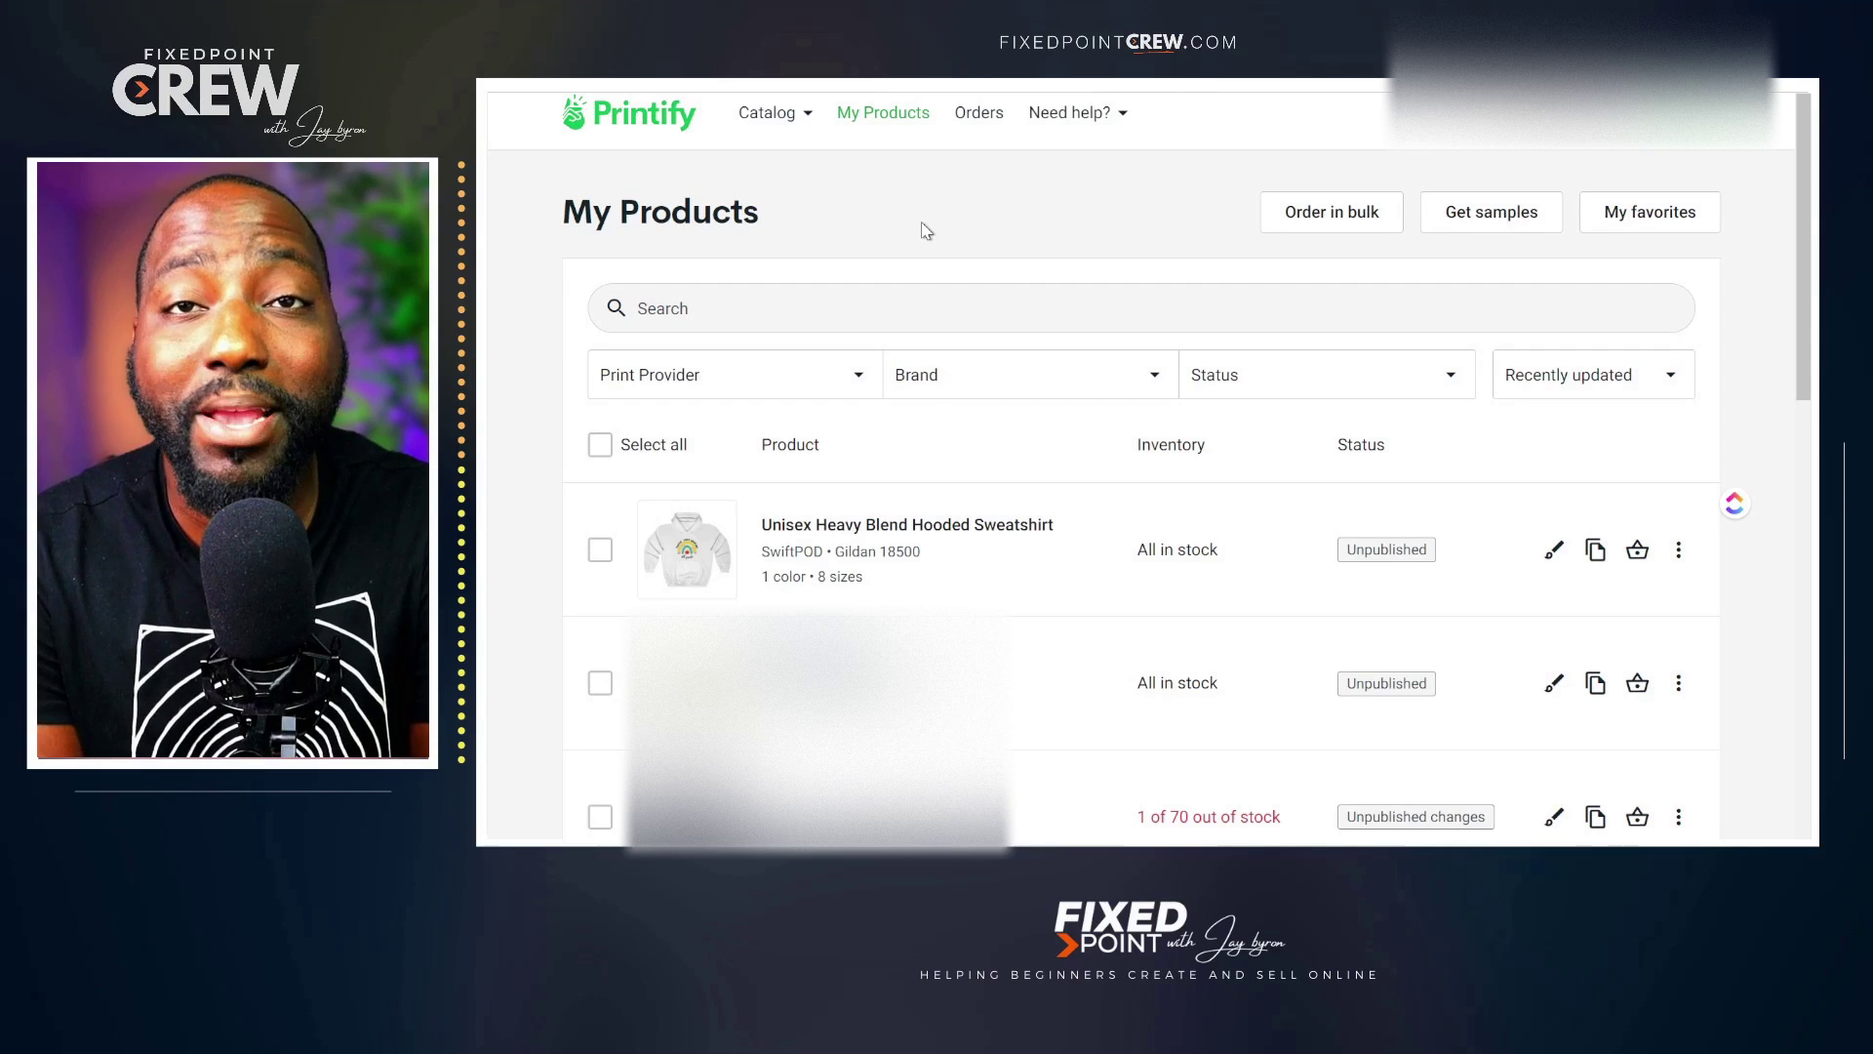
Browse the Bags category under Accessories in the product catalog.
left_click(767, 112)
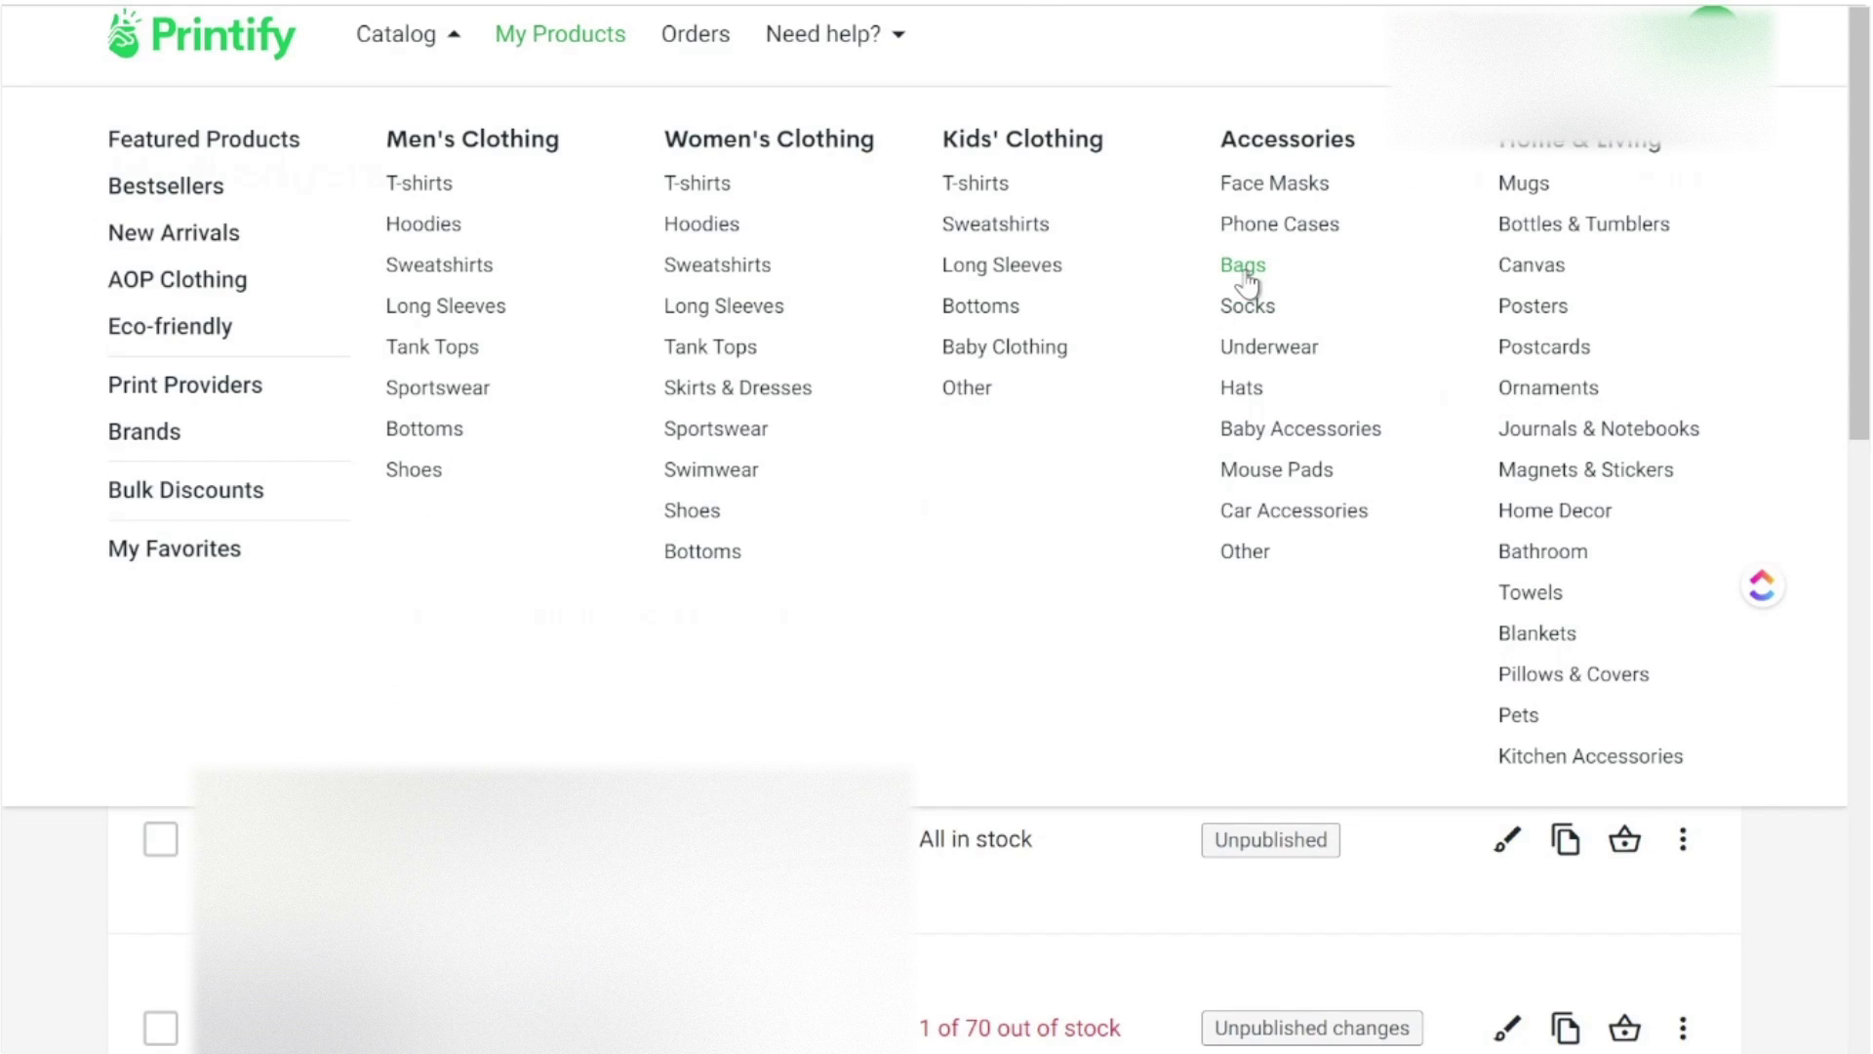
left_click(1246, 282)
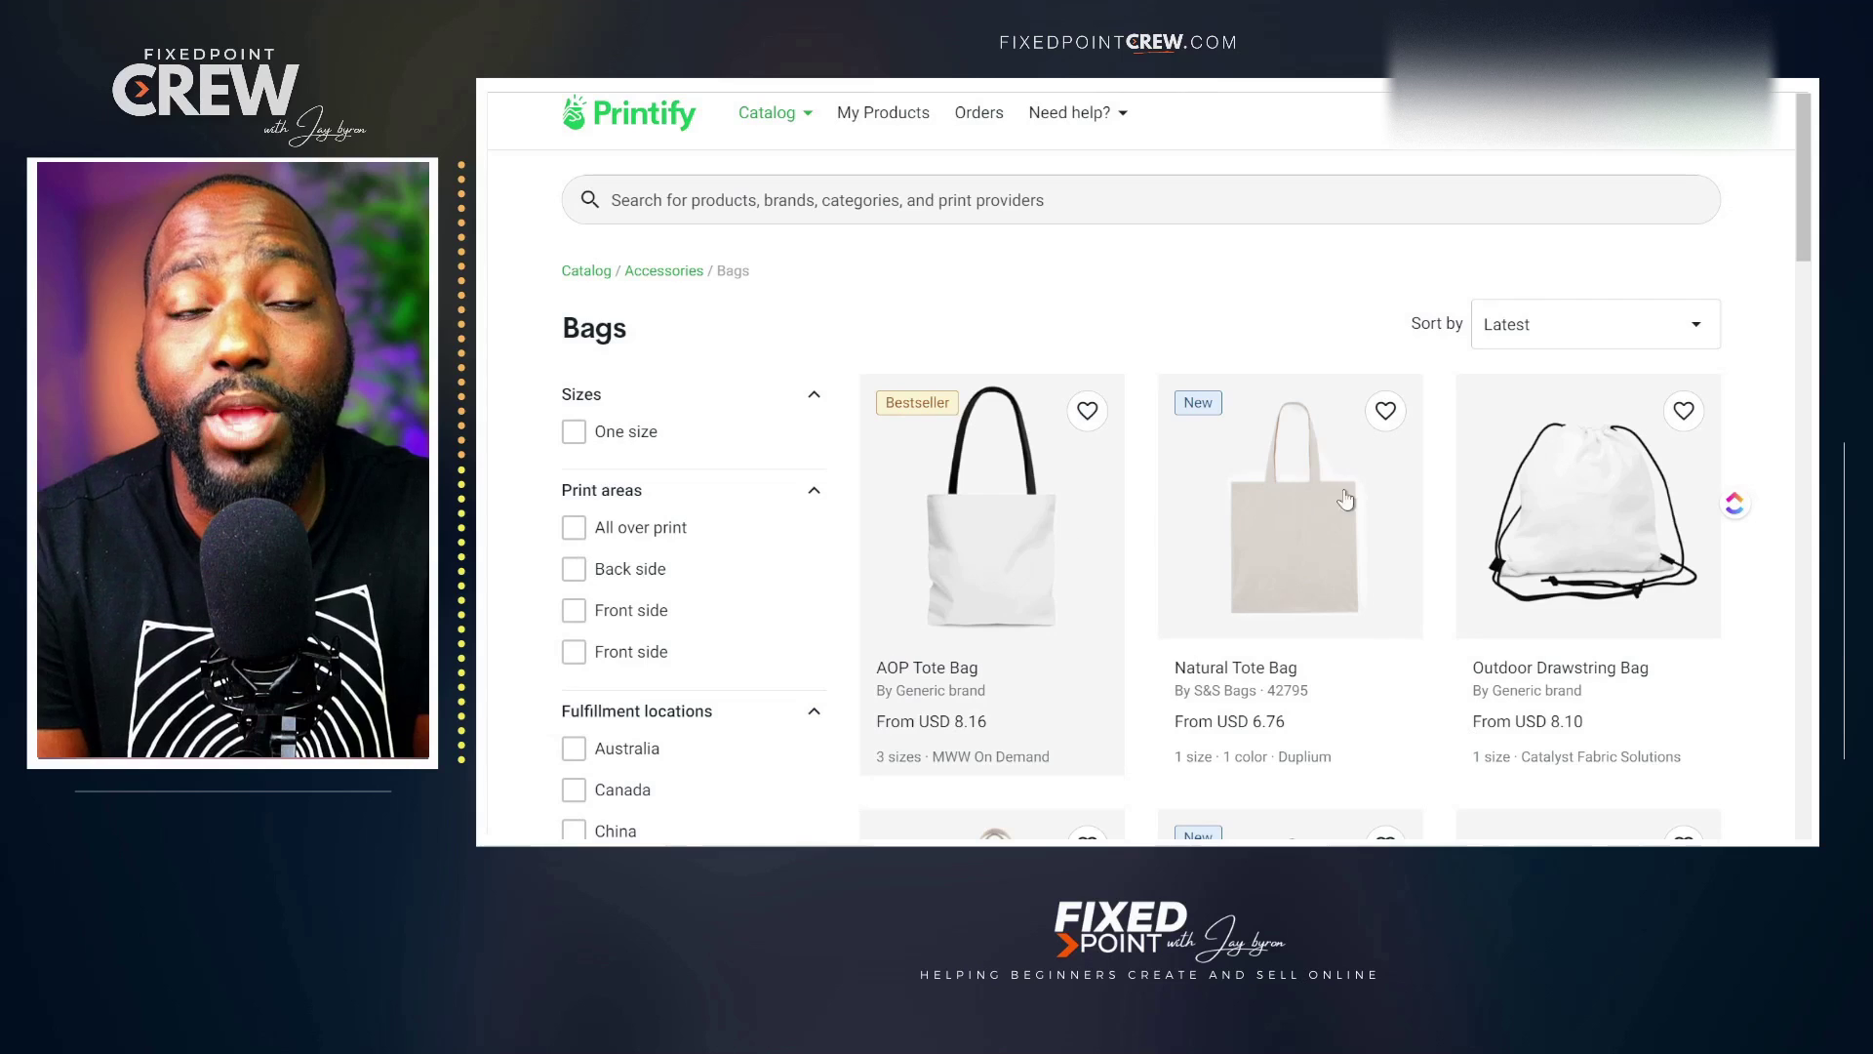
scroll(1073, 561, "down", 5)
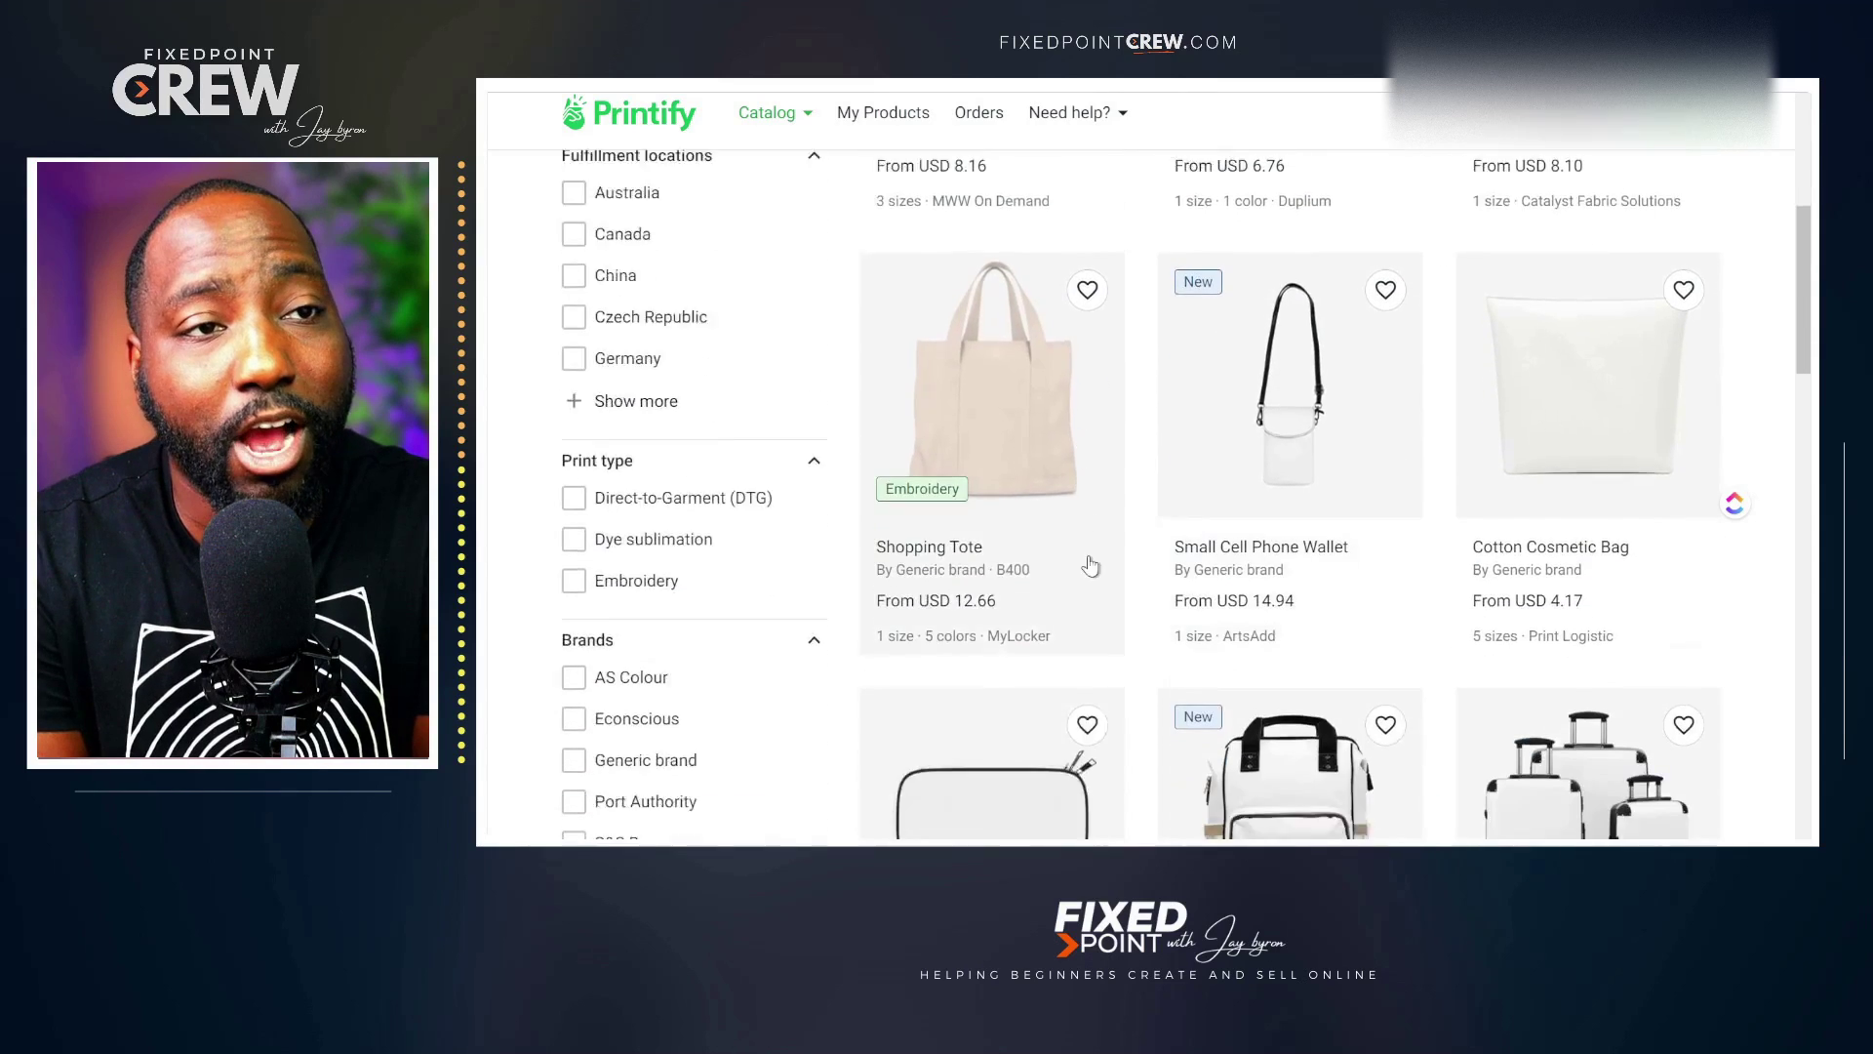
scroll(1090, 566, "down", 2)
scroll(1116, 560, "up", 6)
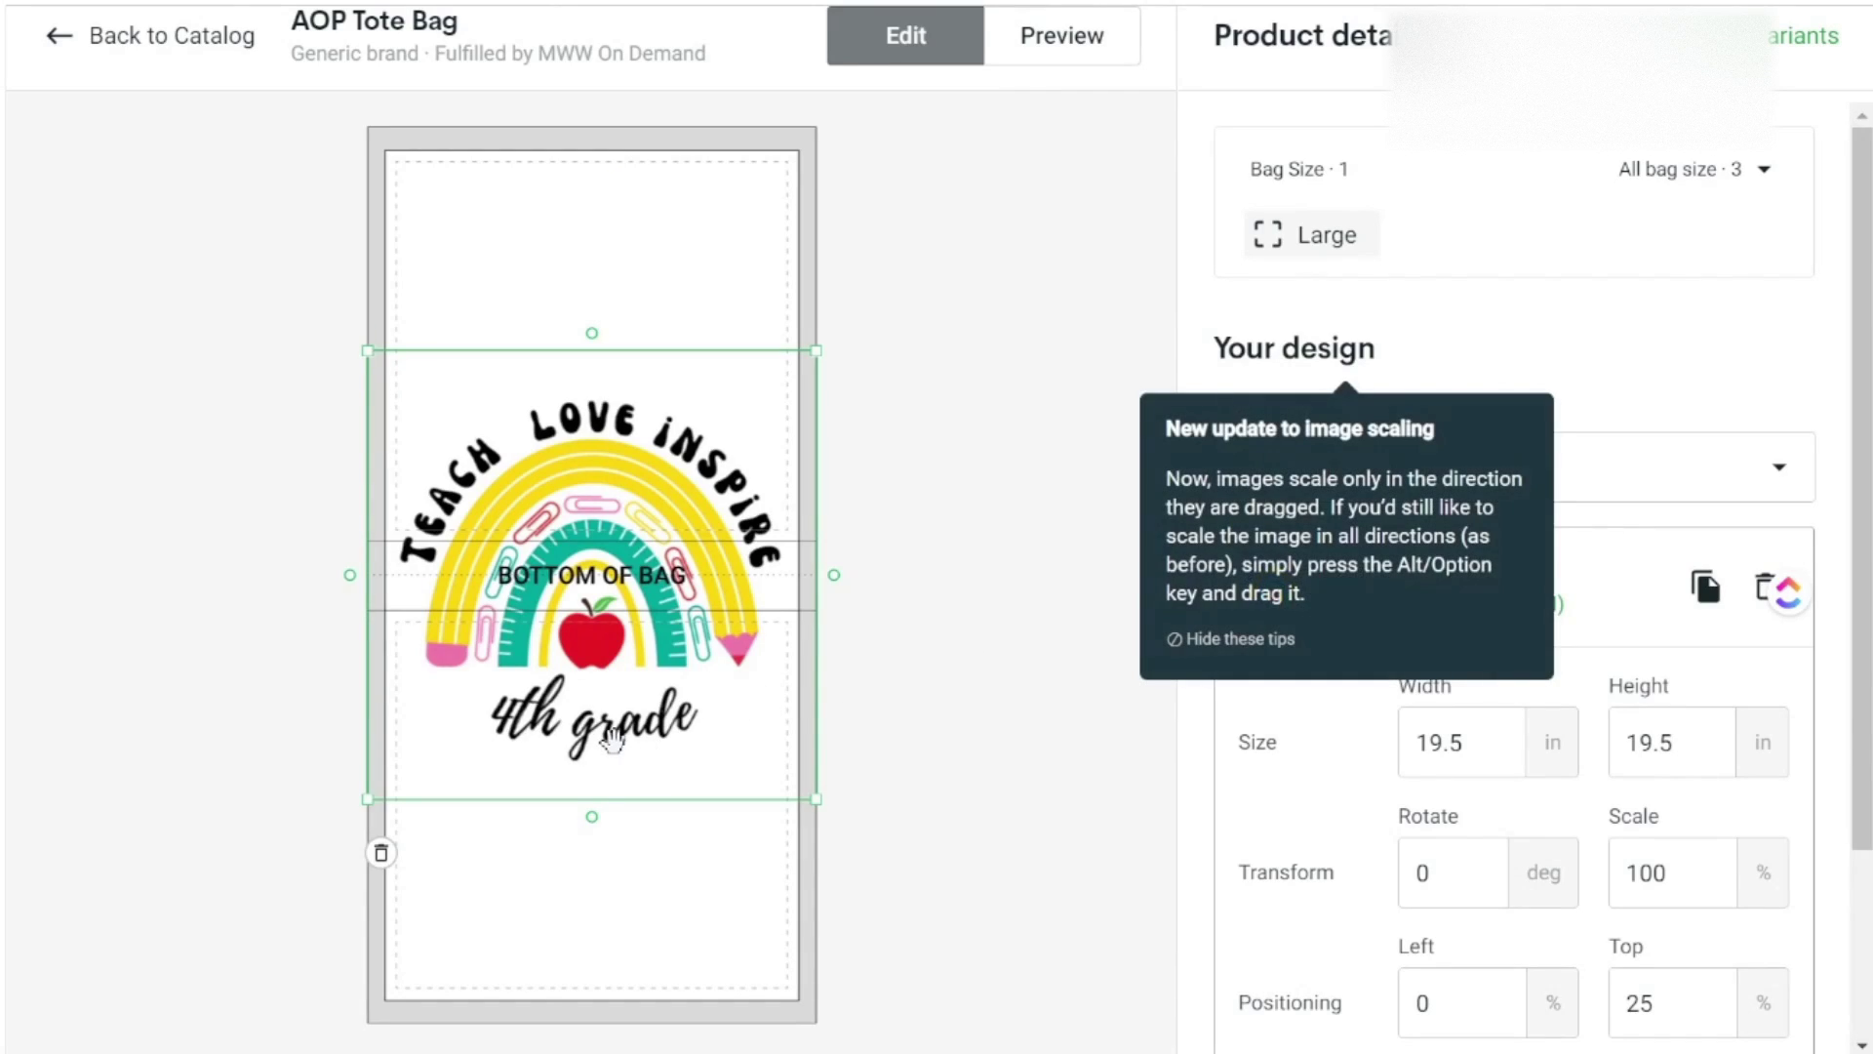
Move the rainbow design on the AOP Tote Bag up onto the panel above the bottom-of-bag strip and preview it.
left_click_drag(612, 665, 625, 434)
left_click(861, 706)
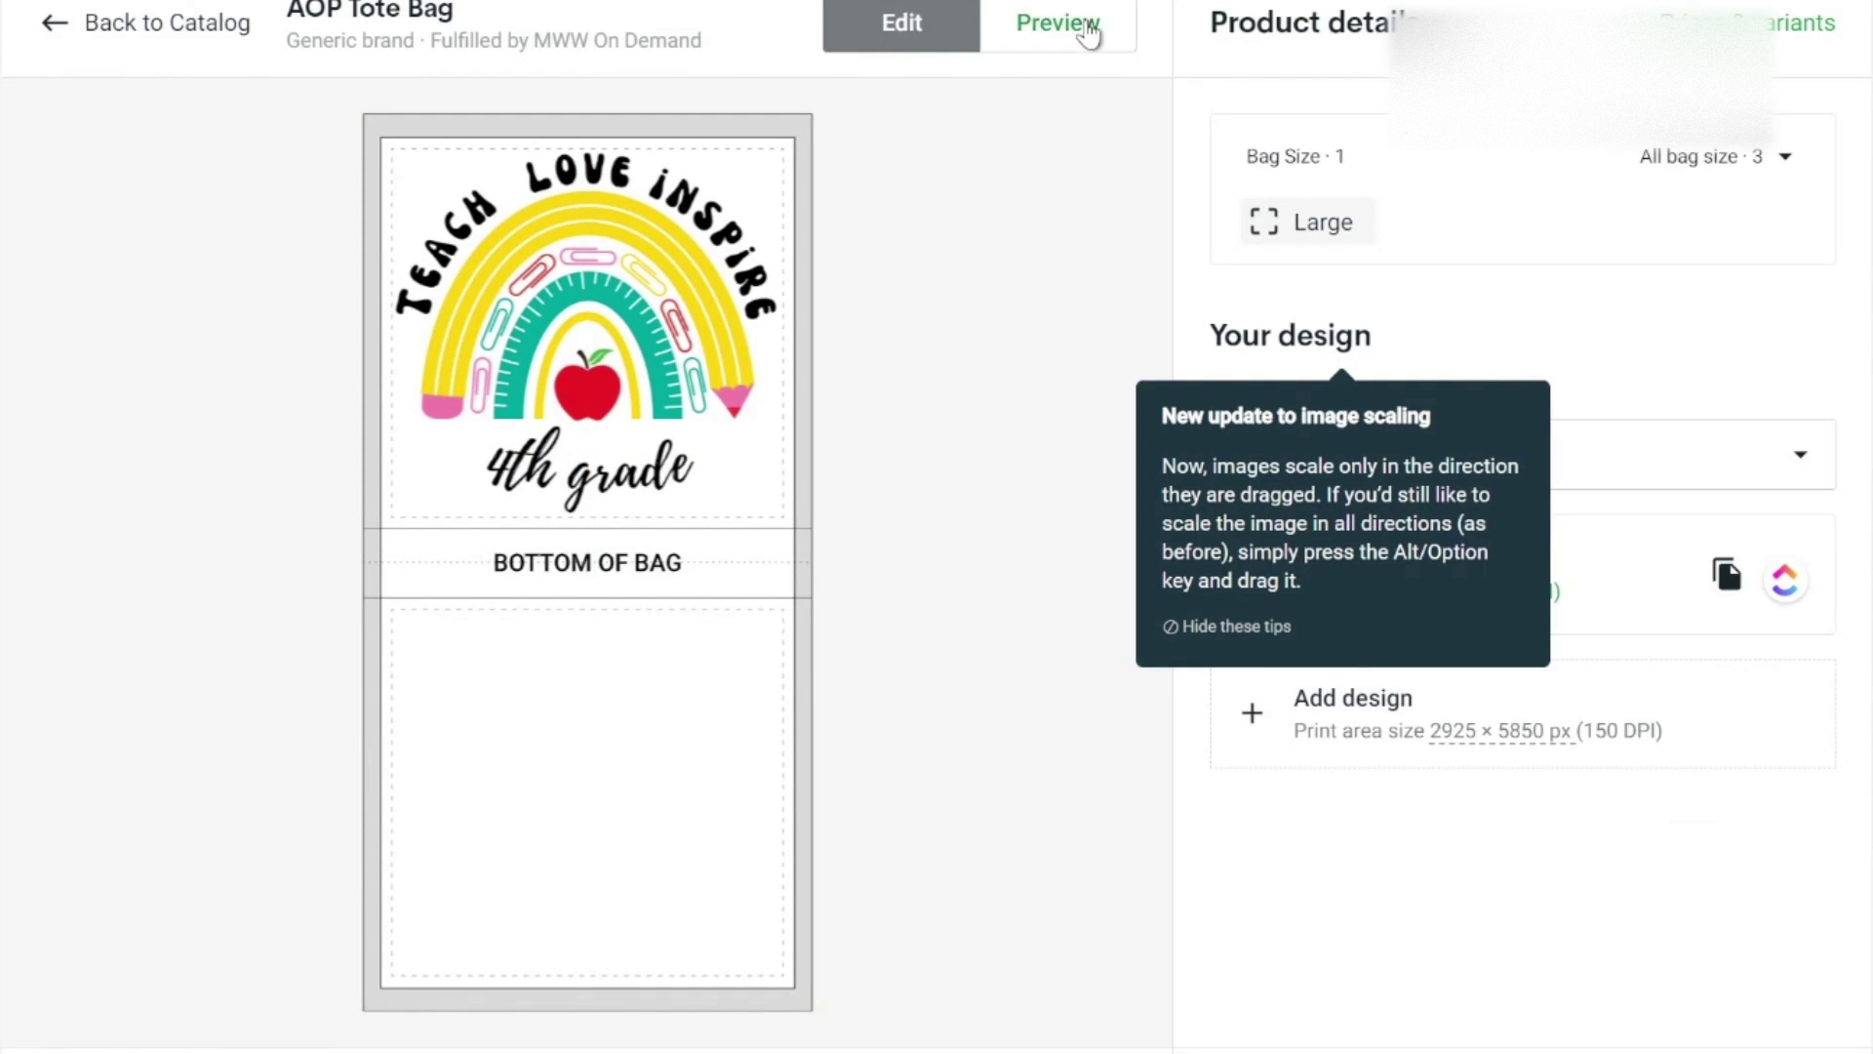
left_click(1089, 32)
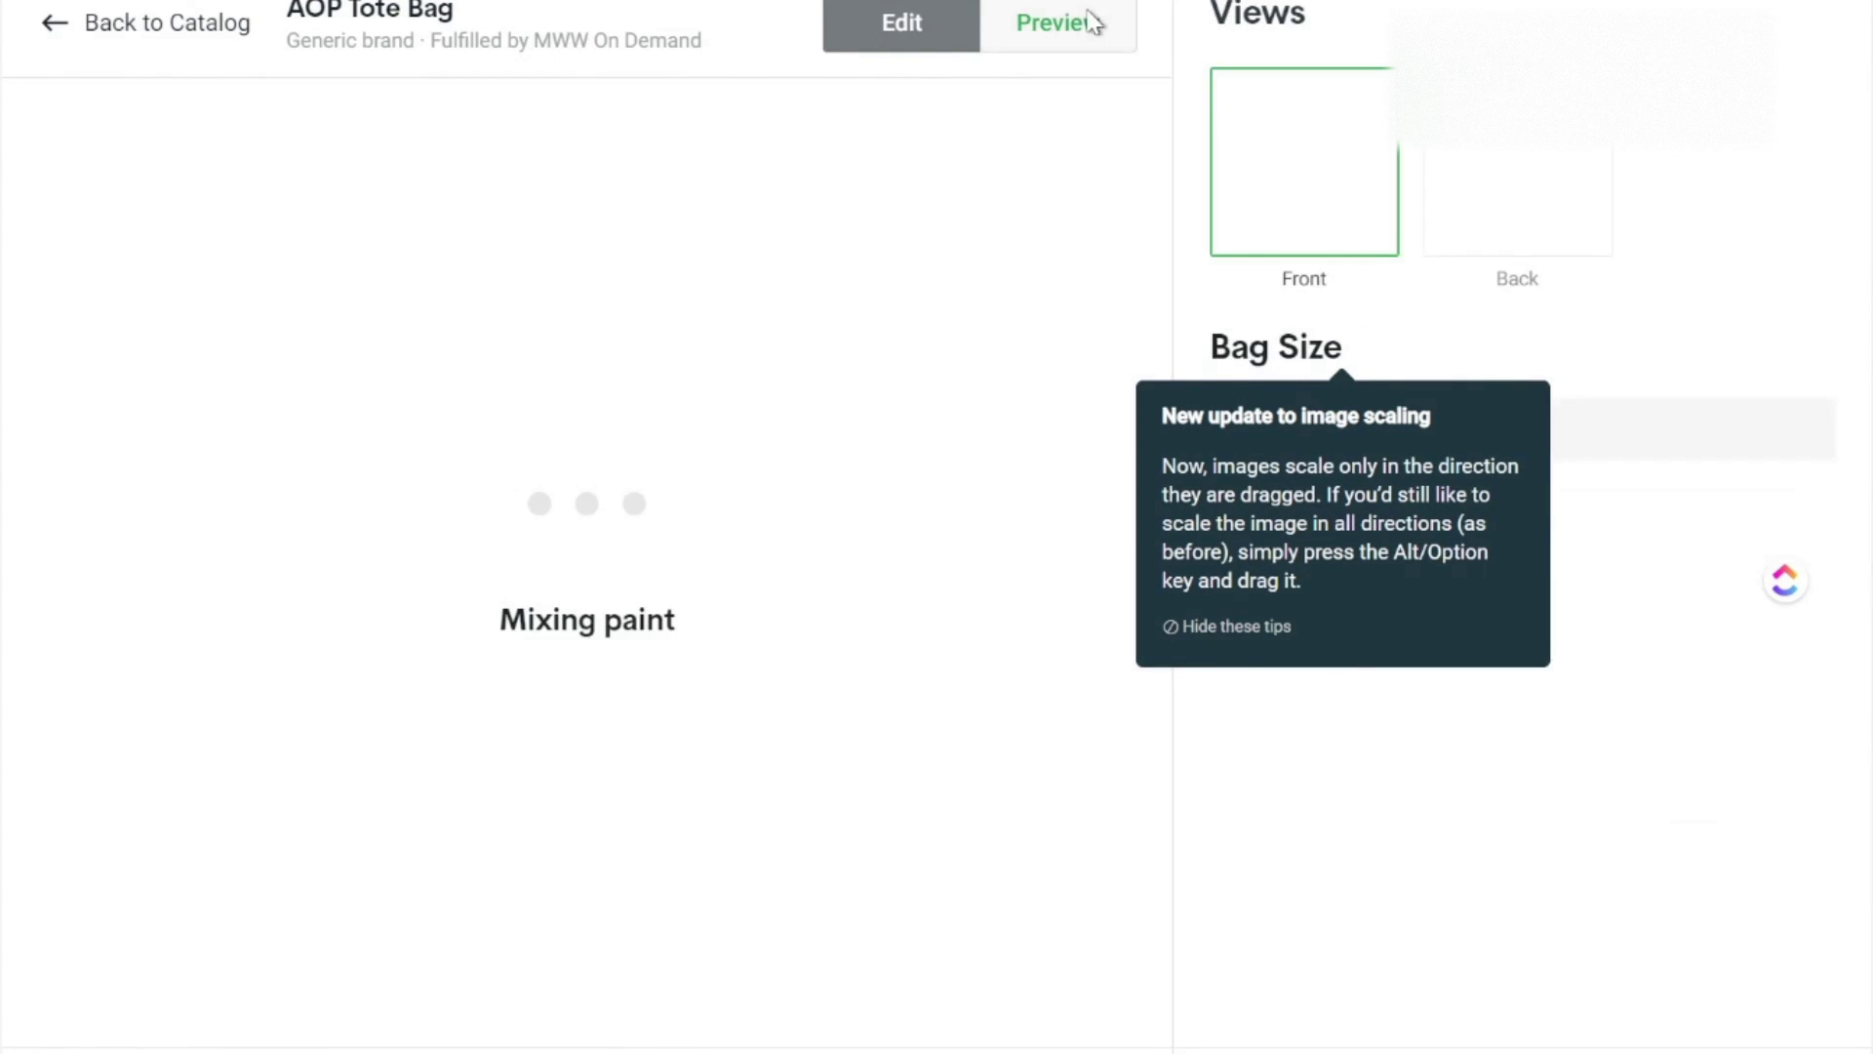